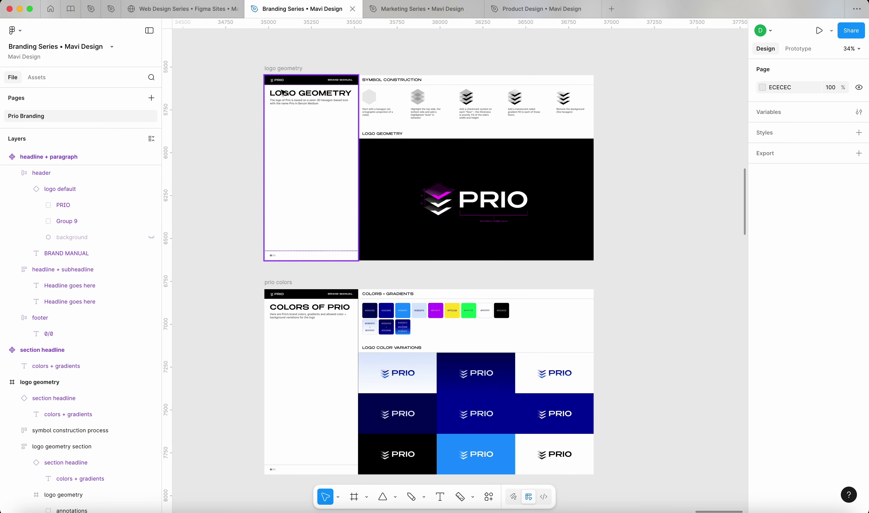
- Examine the headline, color module, logo and section headline master components above the brand manual frames
scroll(219, 130, down, 5)
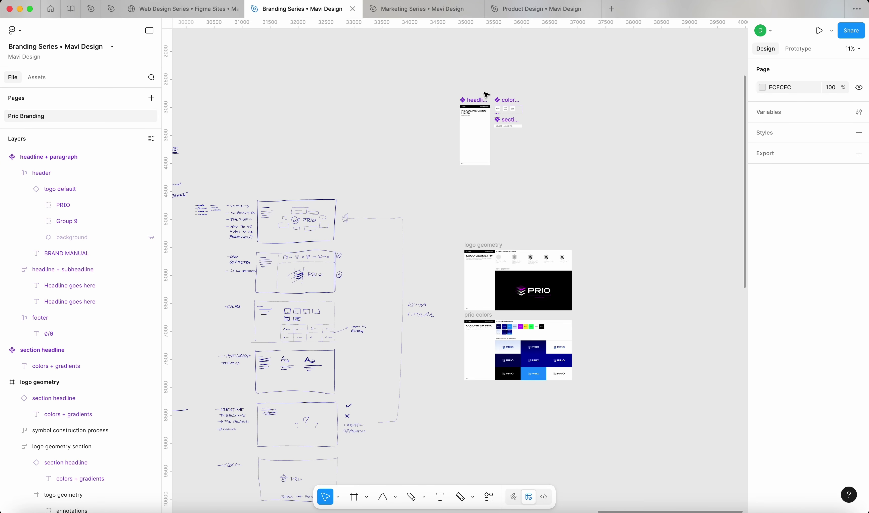
scroll(485, 92, up, 7)
click(349, 94)
drag(351, 96, 692, 429)
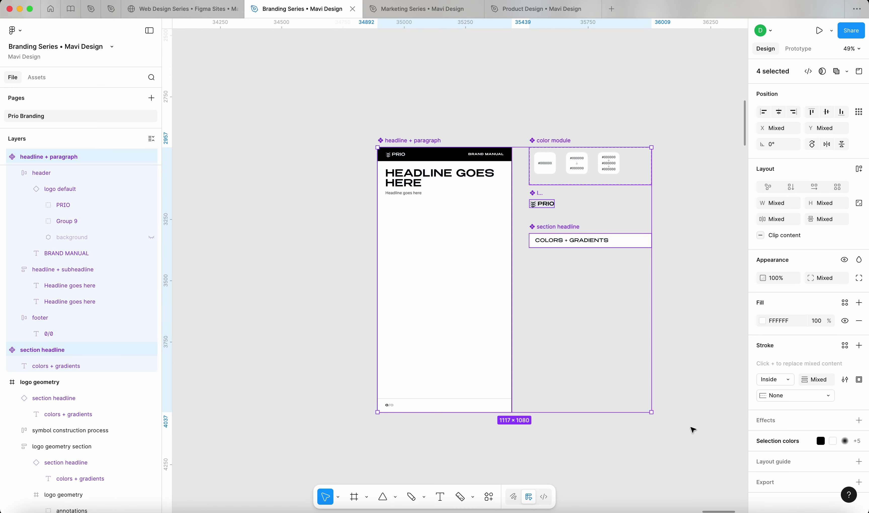
click(697, 406)
scroll(697, 407, down, 5)
scroll(698, 407, down, 6)
scroll(698, 407, right, 3)
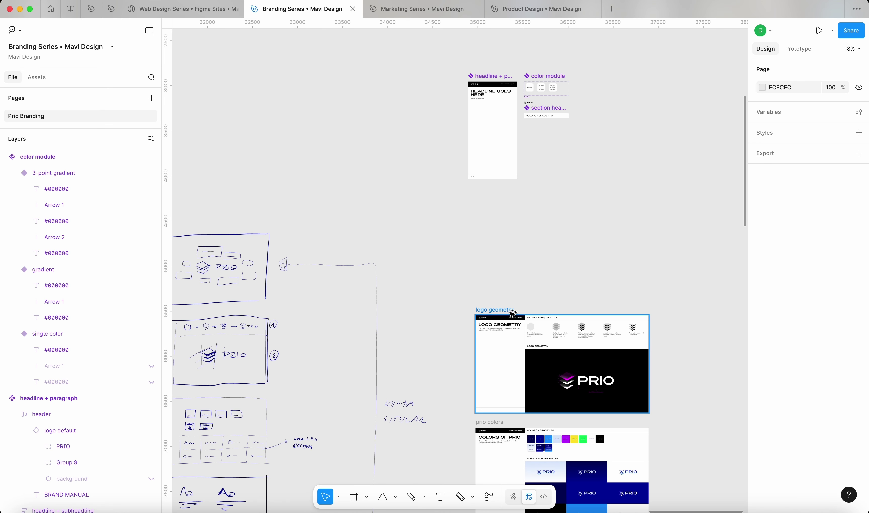
- Duplicate the logo geometry frame directly above the original and rename the copy "brand philosophy"
drag(512, 311, 515, 198)
scroll(444, 285, left, 5)
scroll(445, 285, down, 3)
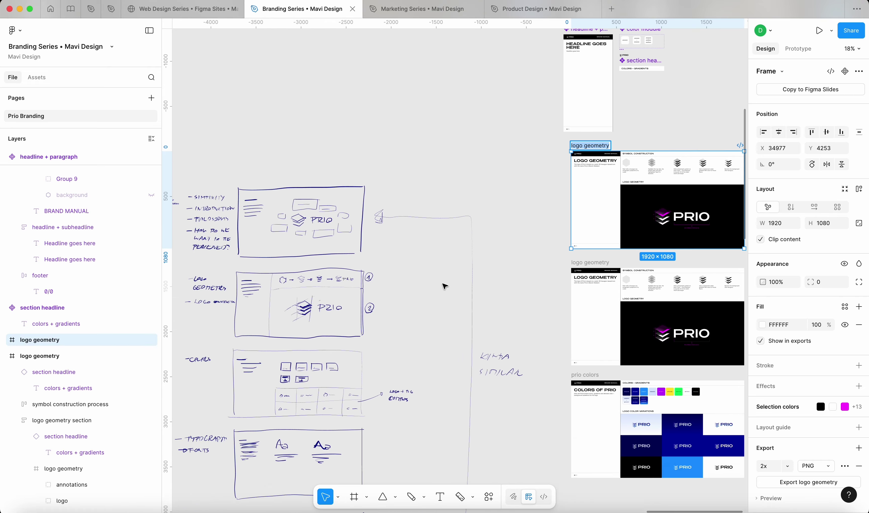
scroll(444, 285, right, 3)
text(brand )
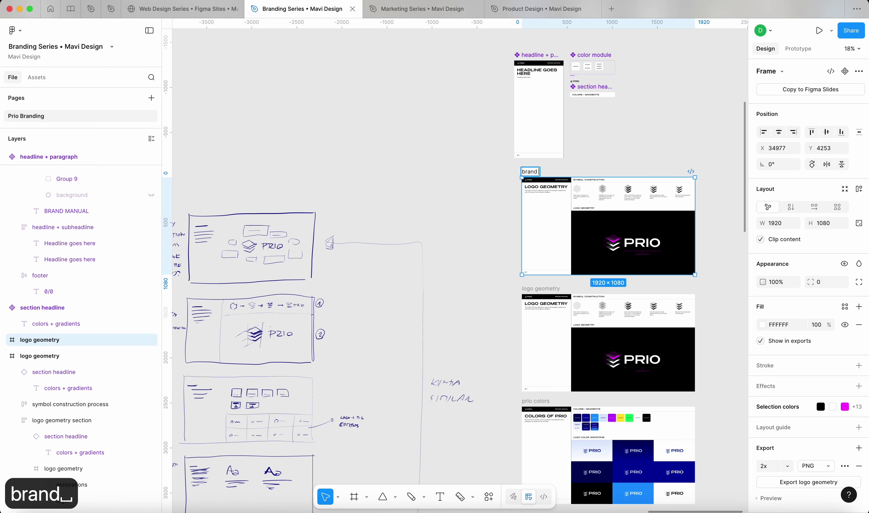
text(philosophy)
key(Return)
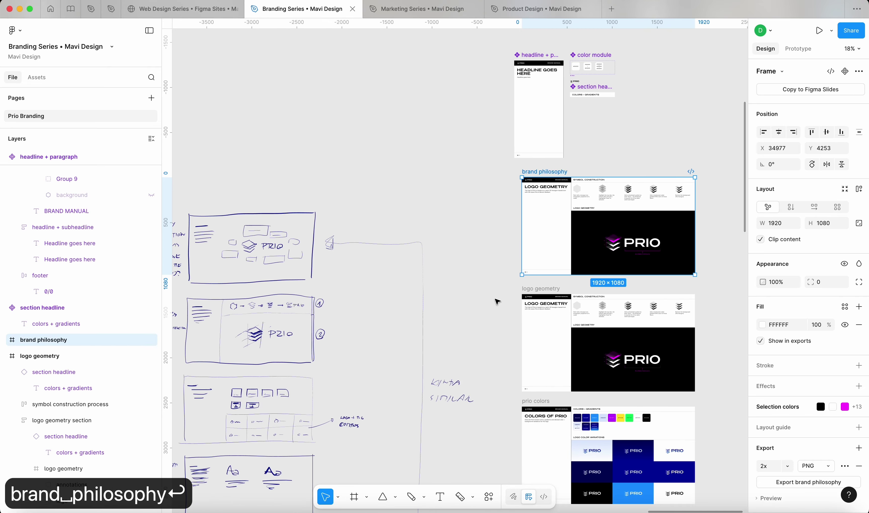
- Review the hand-drawn brand manual page sketches, from the philosophy page down to the creative direction page, and the "kinda similar" note linking them
click(620, 252)
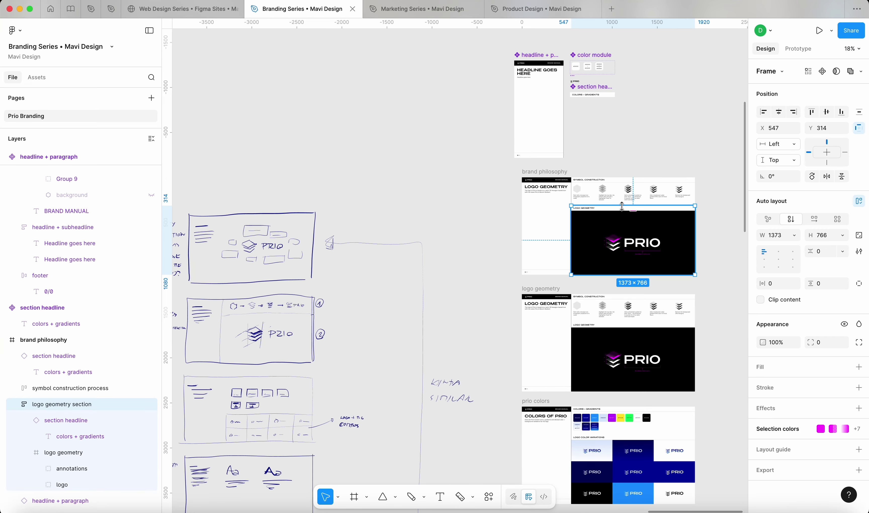
scroll(330, 278, left, 5)
scroll(298, 239, up, 5)
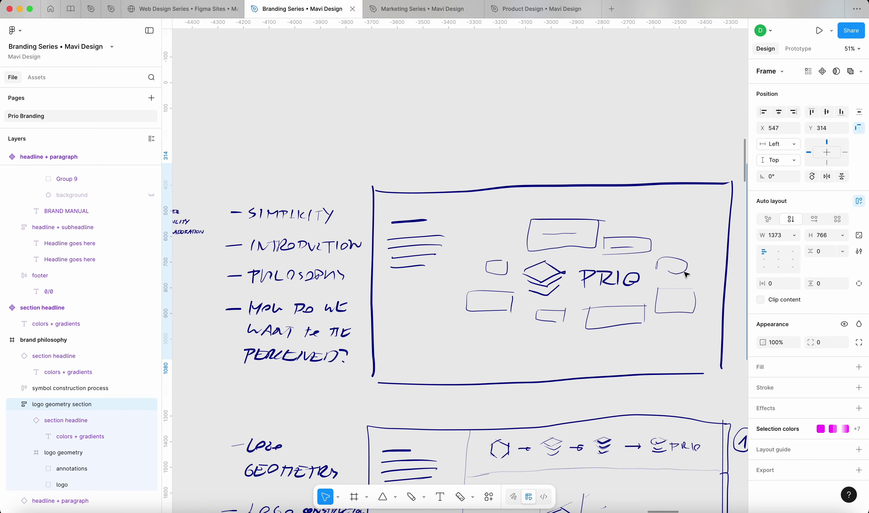
scroll(569, 323, down, 2)
scroll(569, 324, right, 2)
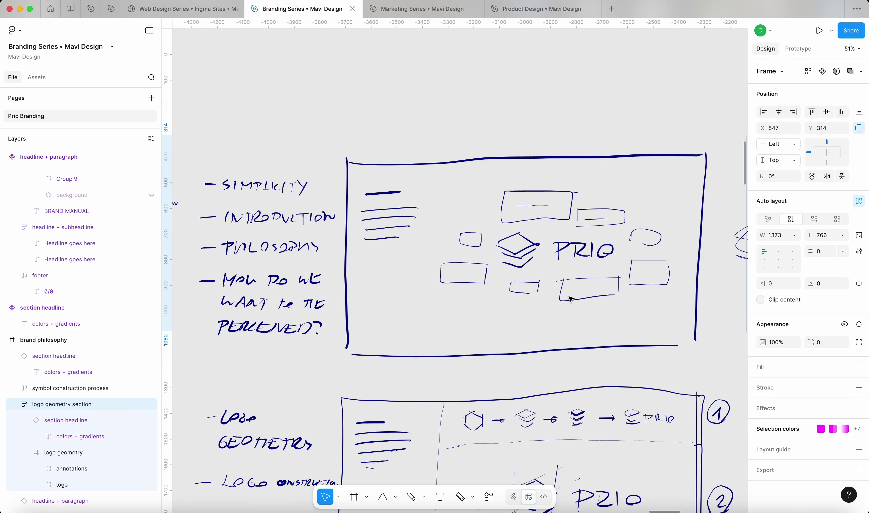
scroll(571, 298, down, 10)
scroll(569, 297, left, 10)
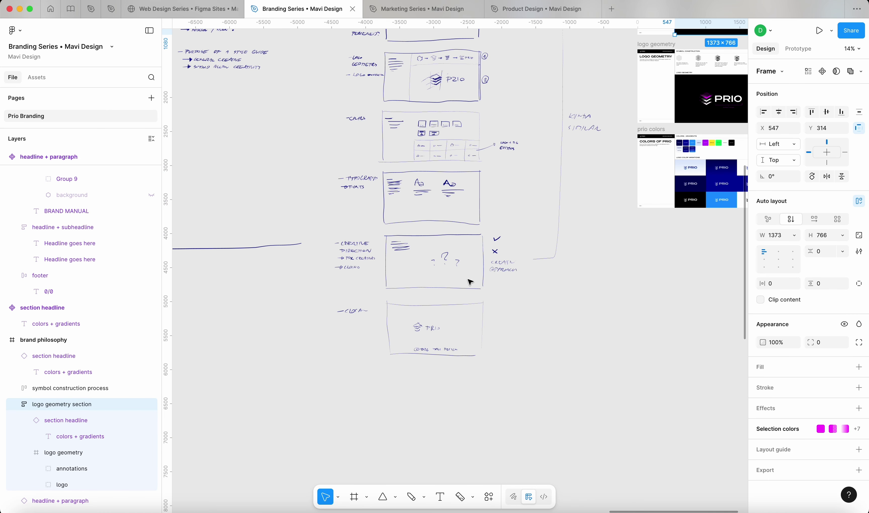
scroll(449, 280, up, 5)
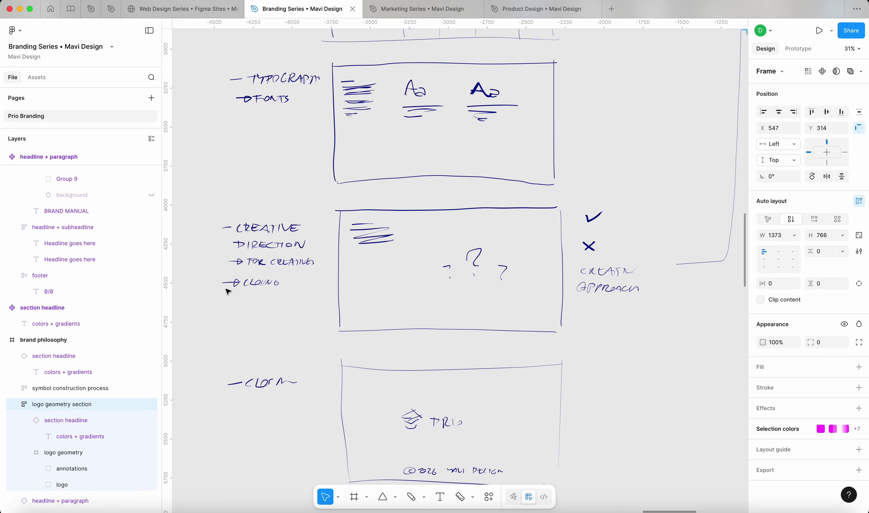
drag(634, 343, 190, 199)
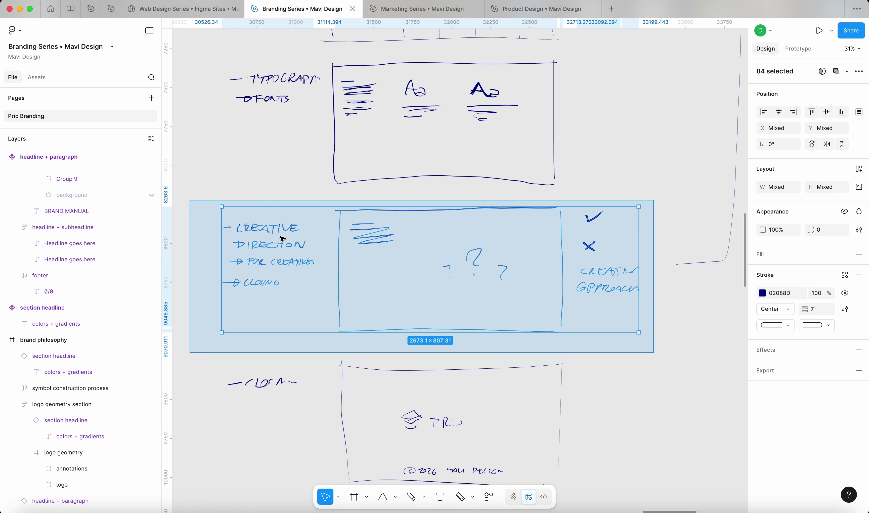
click(662, 404)
scroll(656, 391, down, 6)
scroll(653, 366, up, 4)
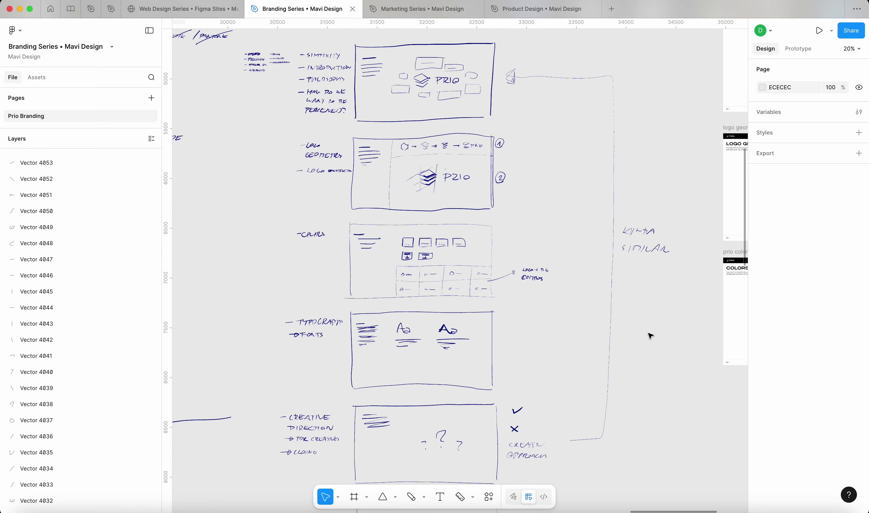
mouse_move(652, 317)
mouse_down()
mouse_move(539, 310)
mouse_move(599, 311)
mouse_up()
drag(622, 267, 554, 210)
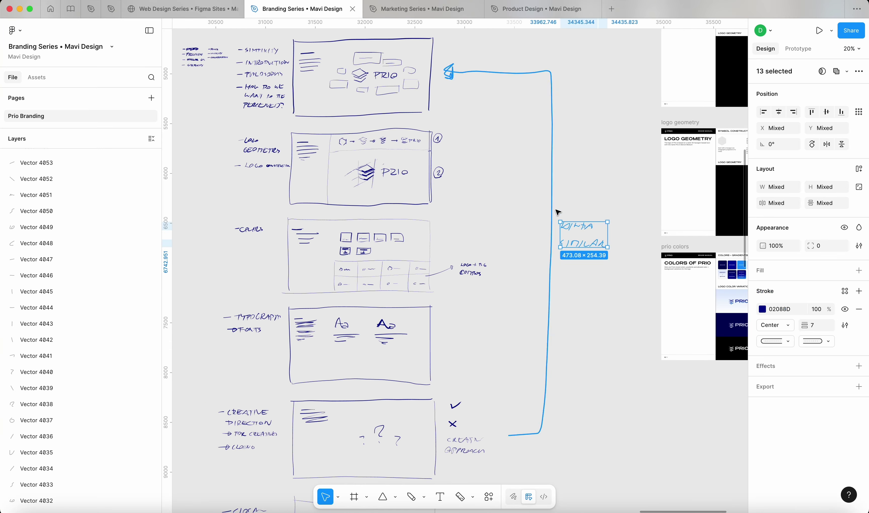
click(604, 206)
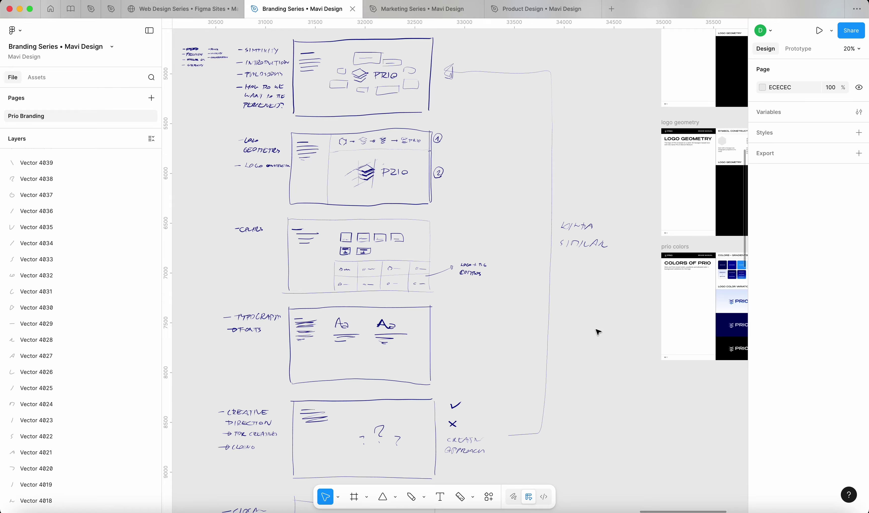
scroll(596, 330, right, 3)
scroll(596, 330, down, 1)
scroll(545, 305, up, 2)
scroll(546, 305, down, 5)
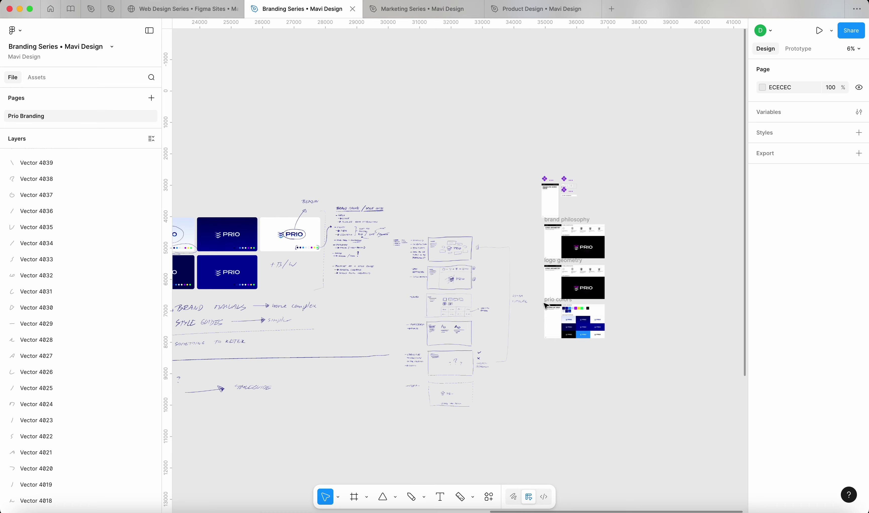
- Delete the logo geometry section, the symbol construction process and its section headline from the brand philosophy frame
scroll(542, 296, right, 1)
scroll(538, 287, up, 3)
scroll(546, 217, up, 3)
click(547, 217)
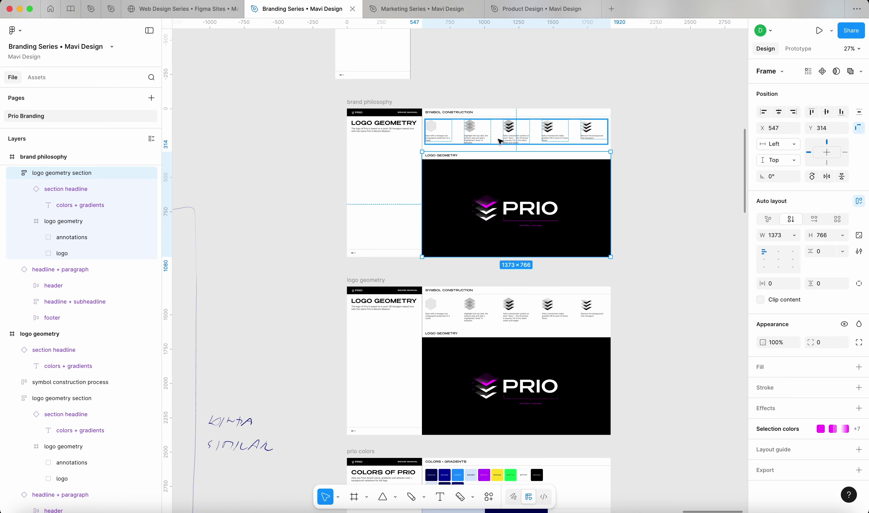
key(BackSpace)
key(BackSpace)
click(459, 114)
key(BackSpace)
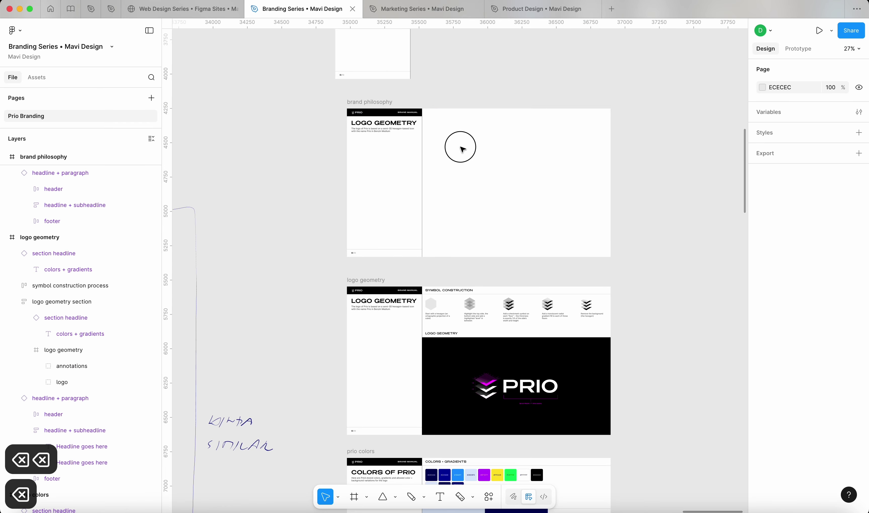
- Copy the light blue gradient logo variation from the prio colors frame and paste it for the brand philosophy frame
scroll(461, 148, down, 3)
scroll(461, 148, down, 1)
double_click(441, 346)
double_click(440, 347)
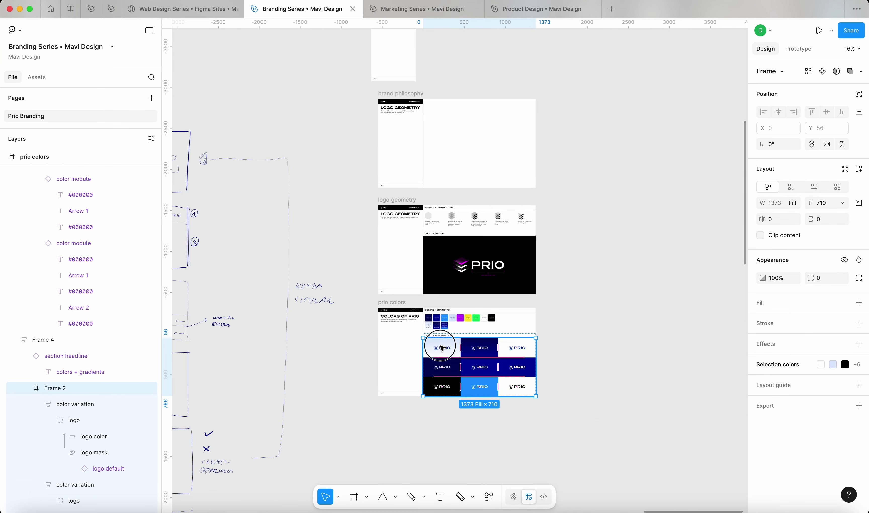
scroll(444, 355, up, 5)
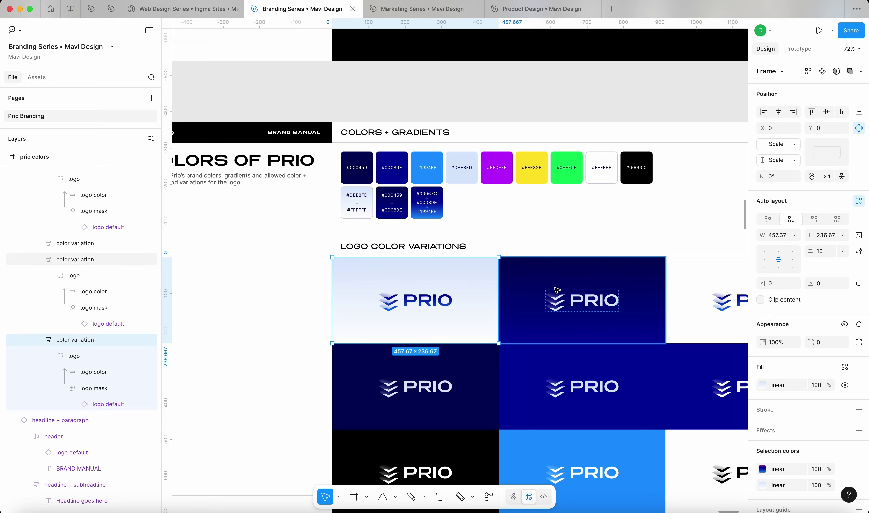
scroll(534, 285, down, 2)
key(super+c)
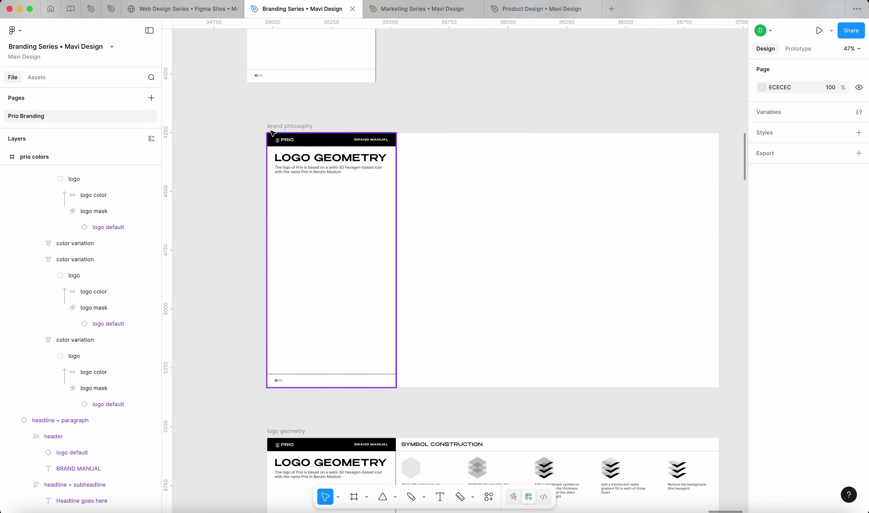
click(541, 168)
key(super+v)
- Position the pasted gradient tile in the brand philosophy frame at X 547, Y 0, flush with the headline column
drag(314, 162, 464, 155)
scroll(421, 161, up, 5)
scroll(464, 155, up, 10)
drag(523, 168, 501, 162)
scroll(486, 148, down, 10)
click(597, 125)
click(525, 156)
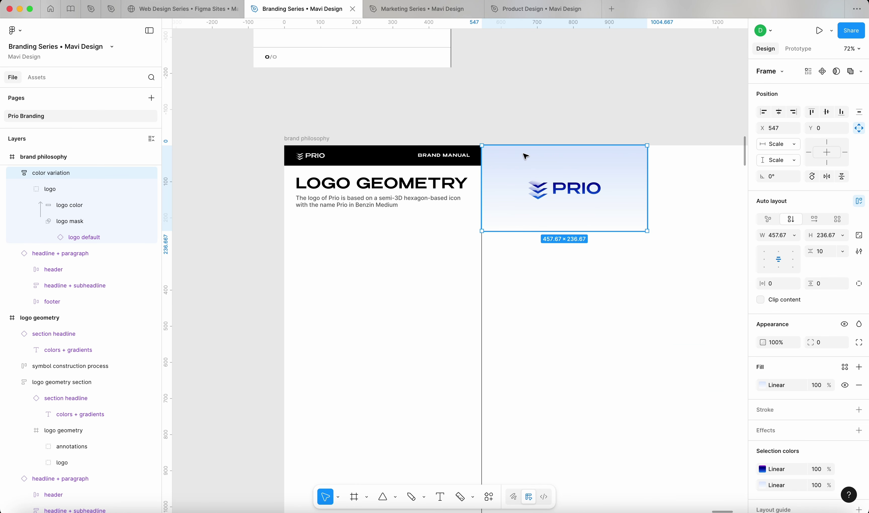
- Enlarge the gradient tile to fill the rest of the brand philosophy frame beside the headline column
key(shift+Return)
click(514, 97)
scroll(514, 97, down, 3)
click(512, 133)
scroll(511, 133, right, 5)
scroll(512, 133, down, 2)
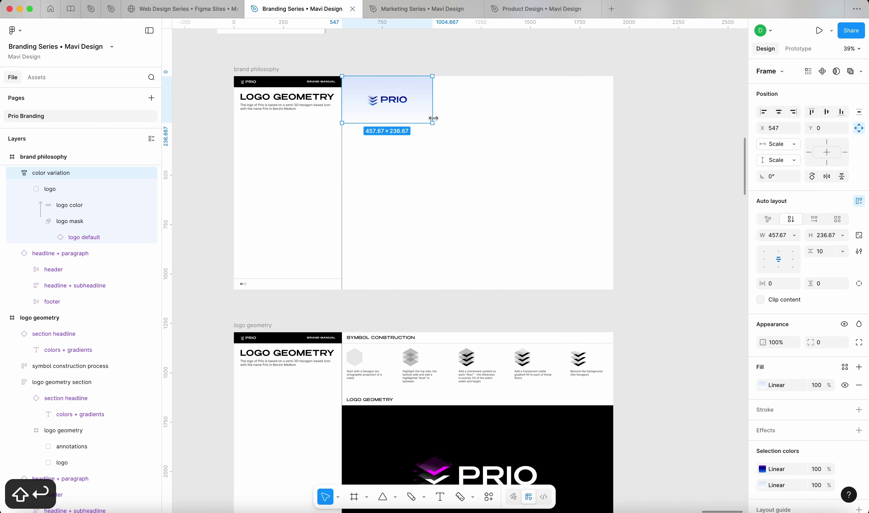
drag(433, 120, 613, 287)
click(689, 283)
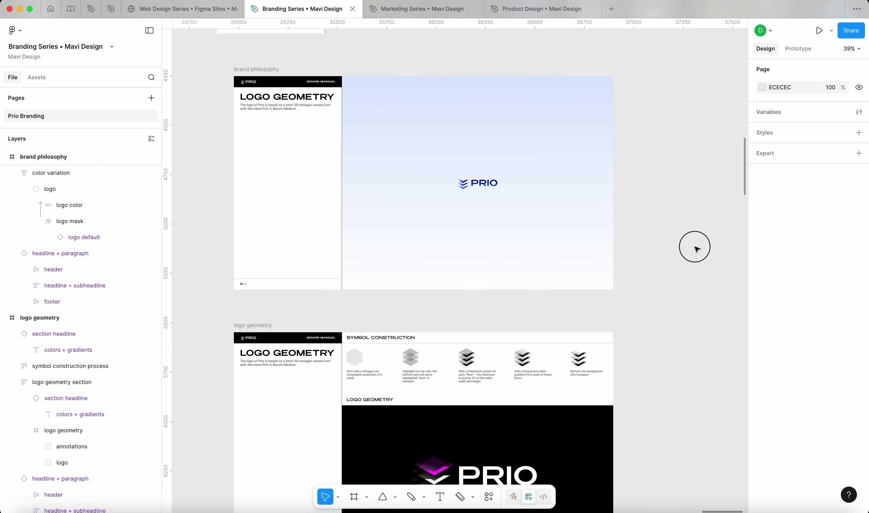
- Try scaling the PRIO logo on the gradient panel by 3x and undo it
click(475, 191)
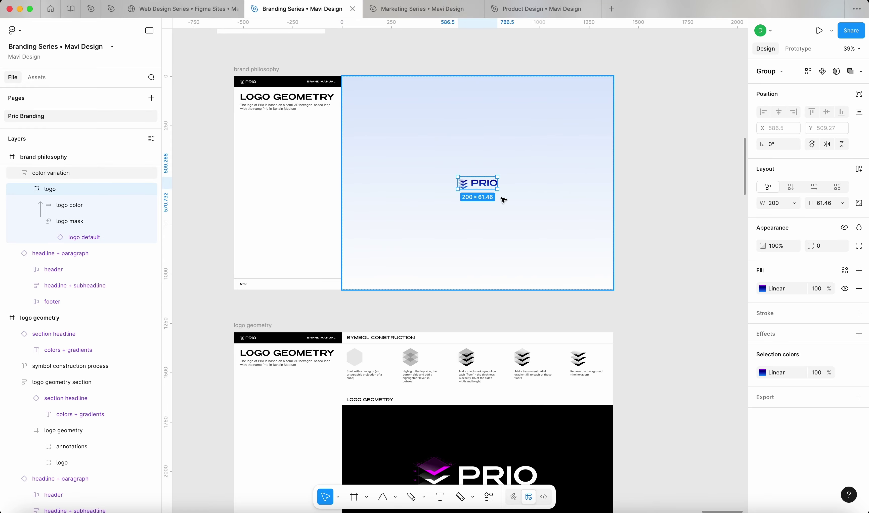
key(k)
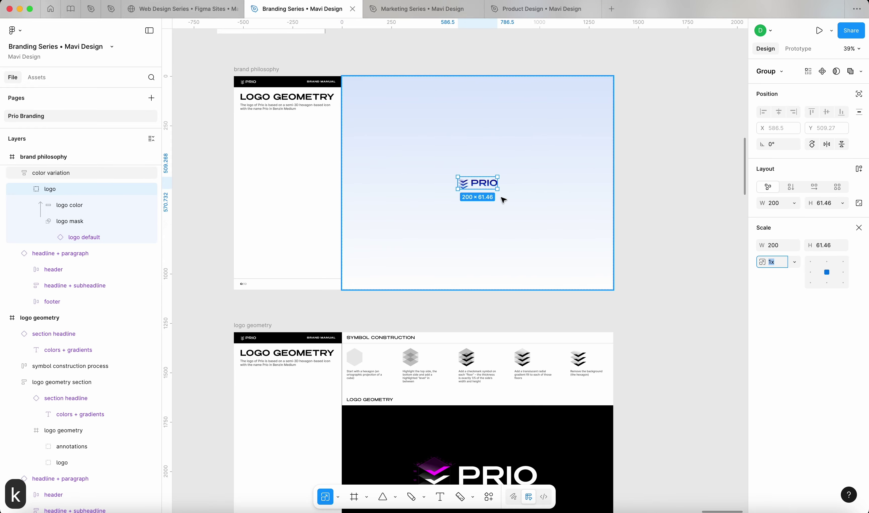
text(#)
key(BackSpace)
text(3x)
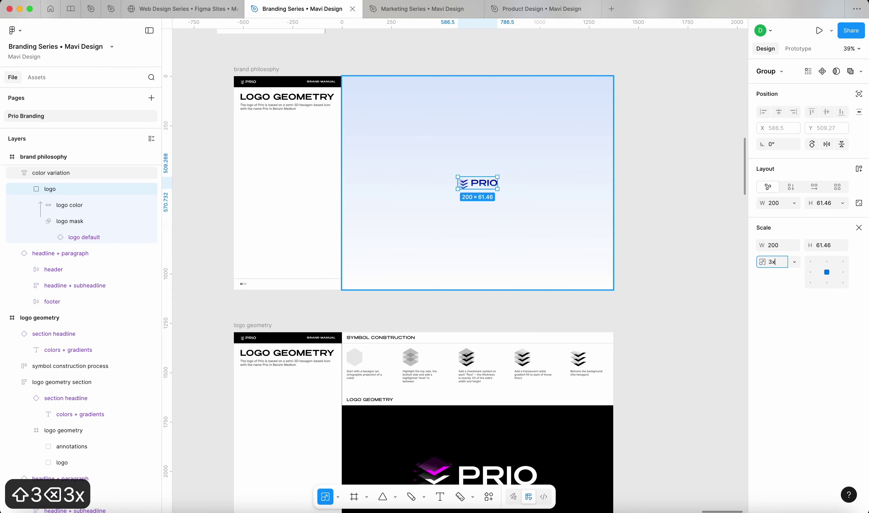
key(Return)
click(621, 277)
scroll(522, 195, up, 3)
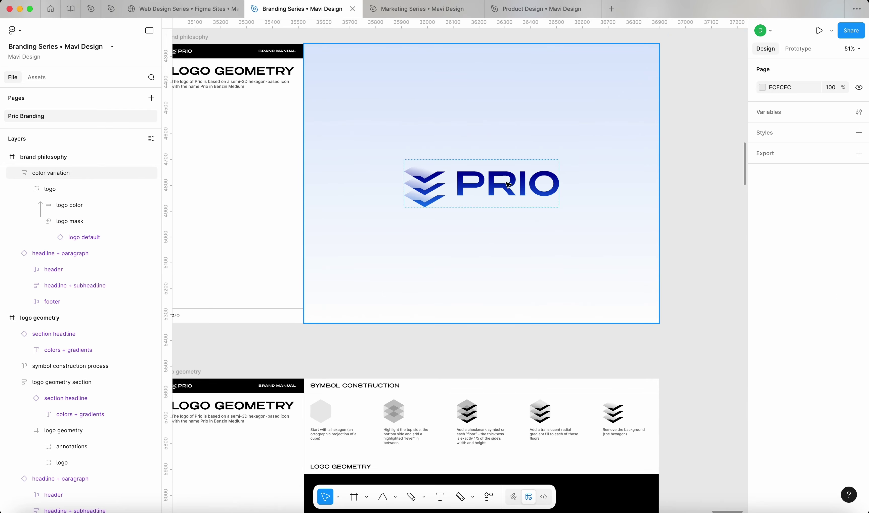
key(super+z)
key(super+z)
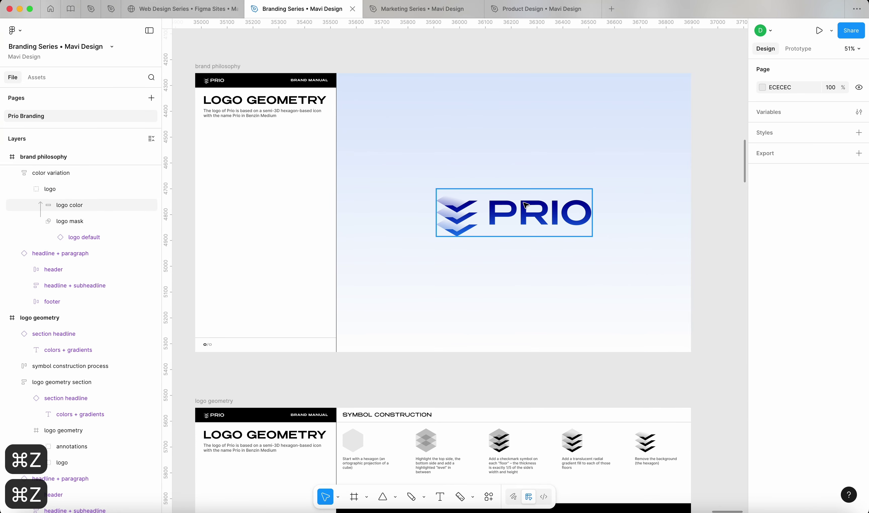
- Scale the PRIO logo on the gradient panel by 2x from its center
text(k)
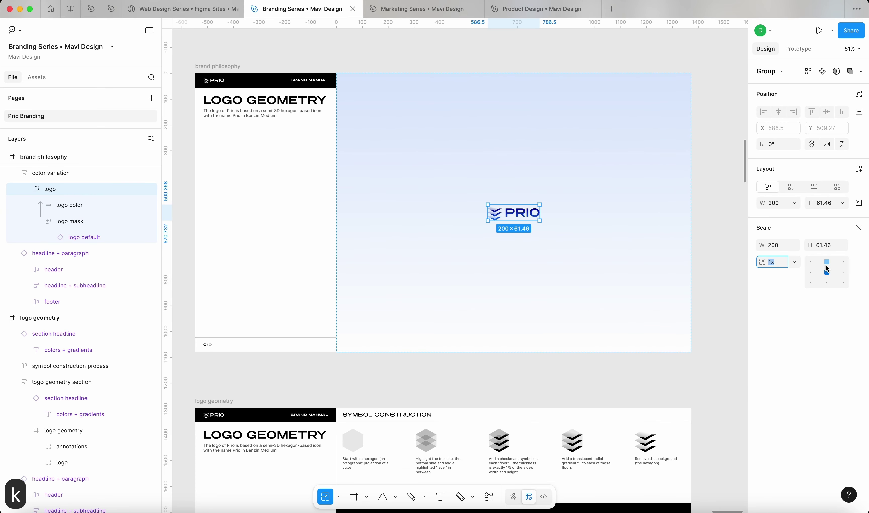
text(2)
key(Return)
key(Return)
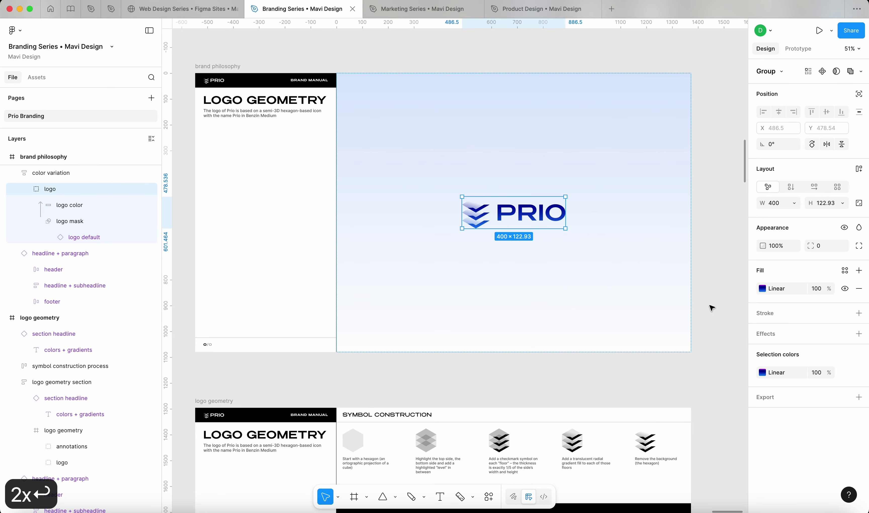
click(711, 308)
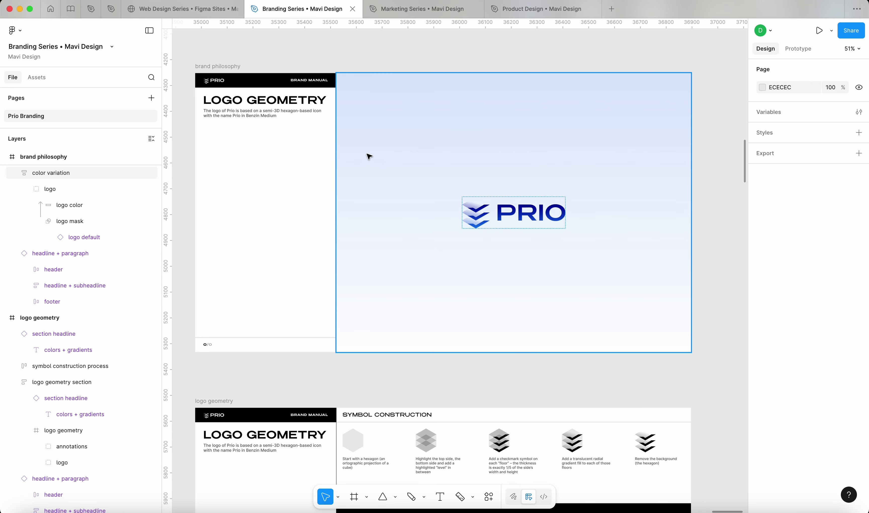
- Replace the LOGO GEOMETRY headline in the brand philosophy frame with "brand philosophy and creative direction"
scroll(368, 155, up, 2)
scroll(368, 156, left, 2)
super+click(316, 123)
scroll(317, 125, up, 1)
double_click(338, 111)
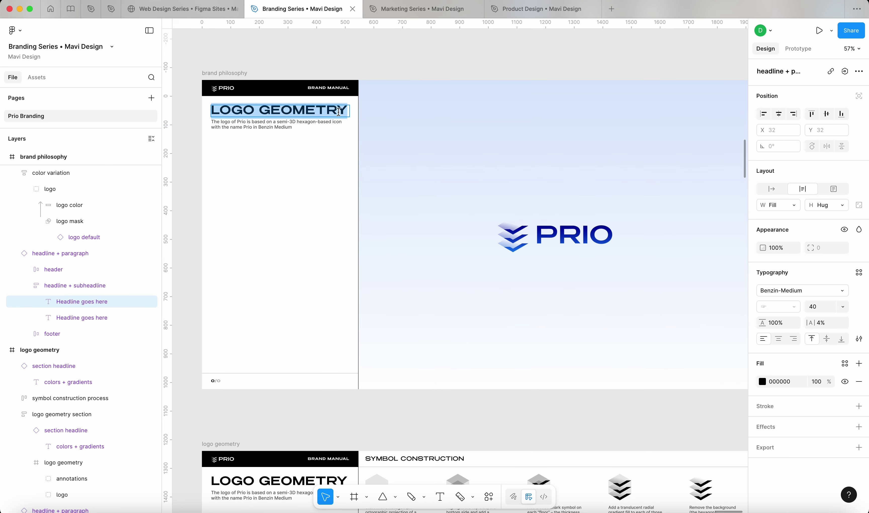
text(brand philos)
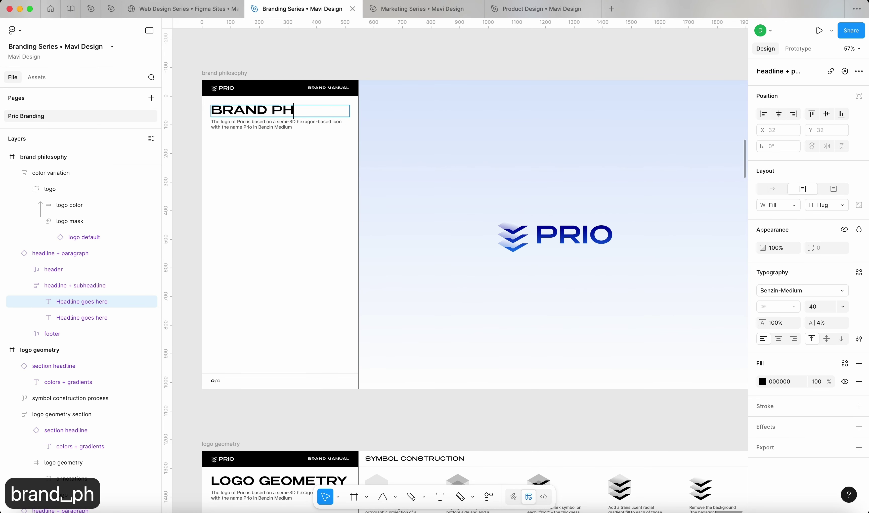
text(ophy and)
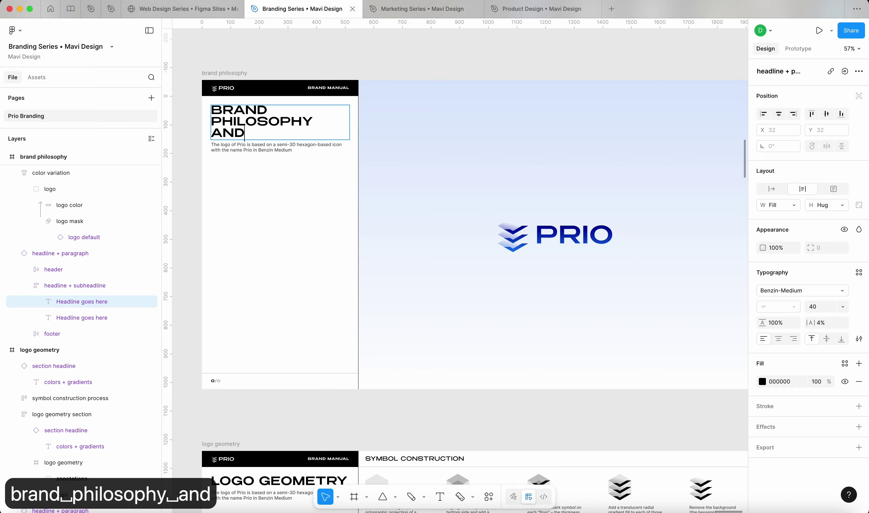
text( creative d)
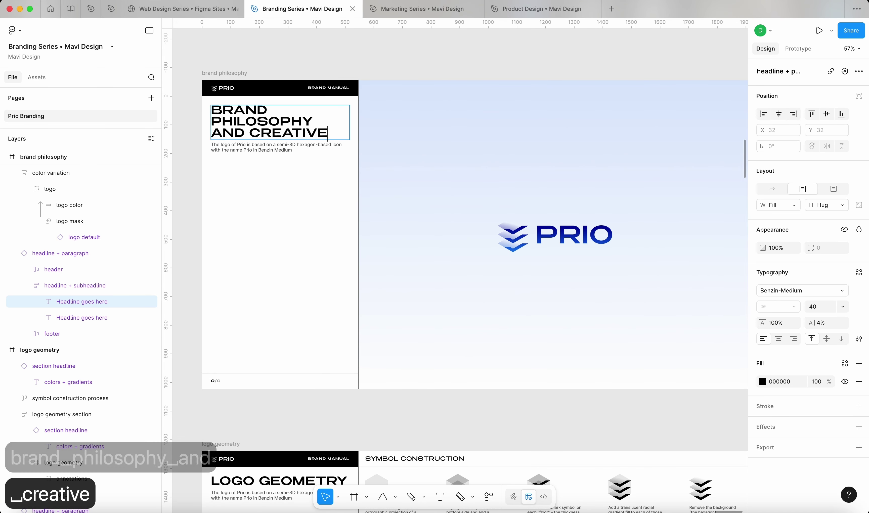
text(irection)
key(Escape)
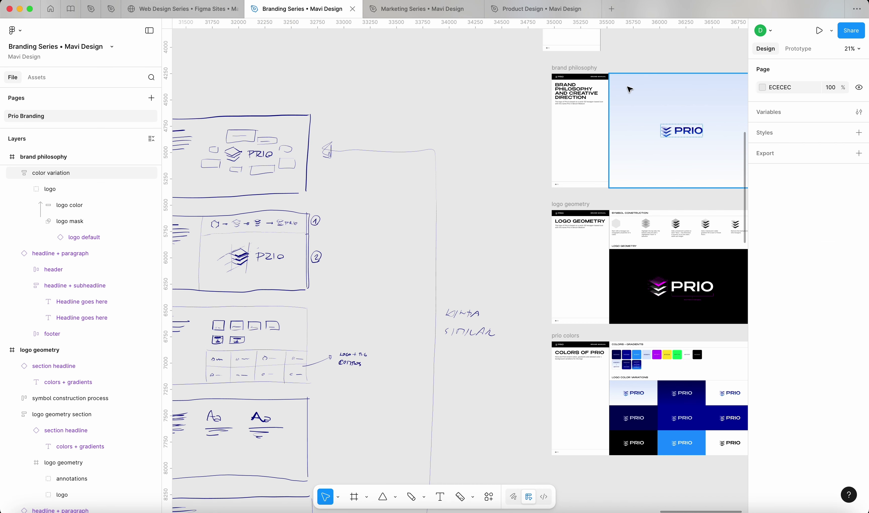
- Rewrite the subheadline to present simplicity, speed, precision, collaboration and a great UX as the Prio app's key pillars that carry over to brand voice
scroll(628, 88, right, 2)
scroll(600, 109, up, 10)
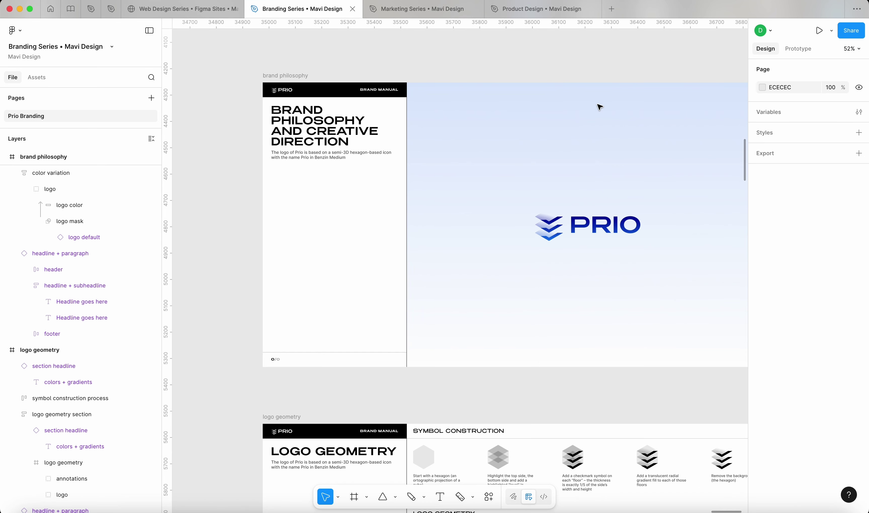
click(321, 157)
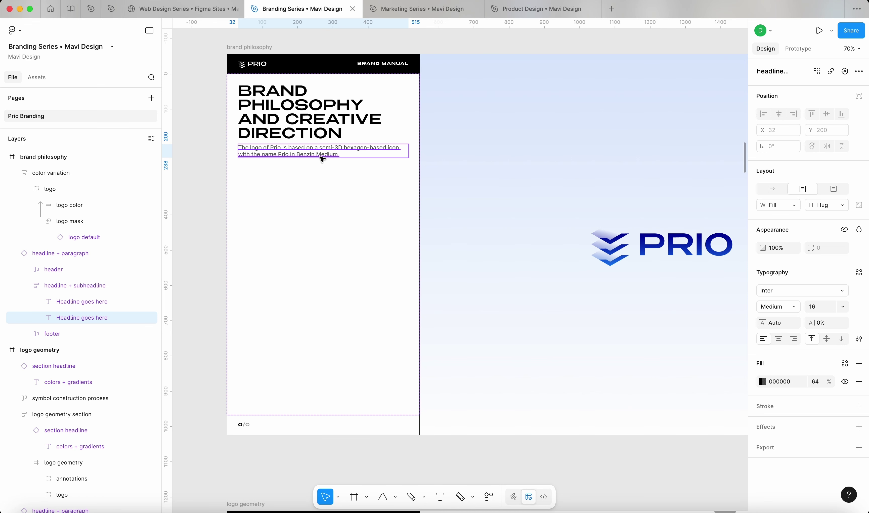
scroll(322, 159, down, 4)
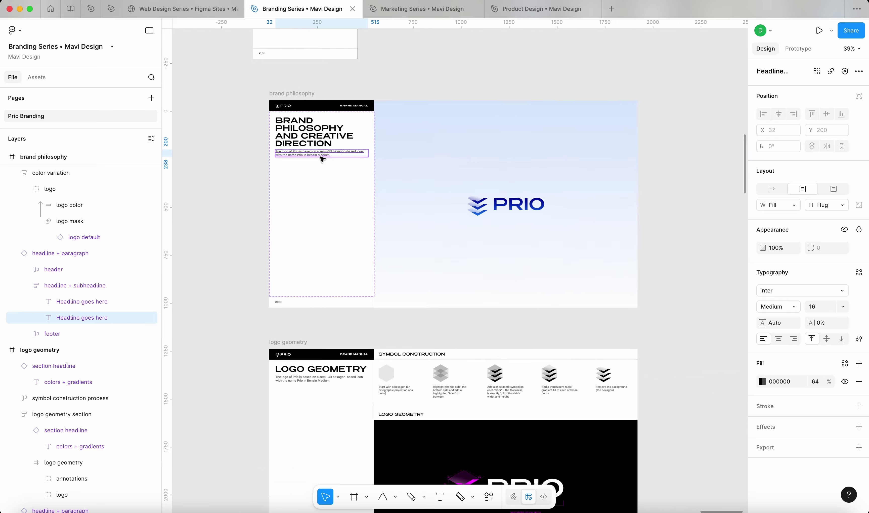
scroll(322, 159, up, 4)
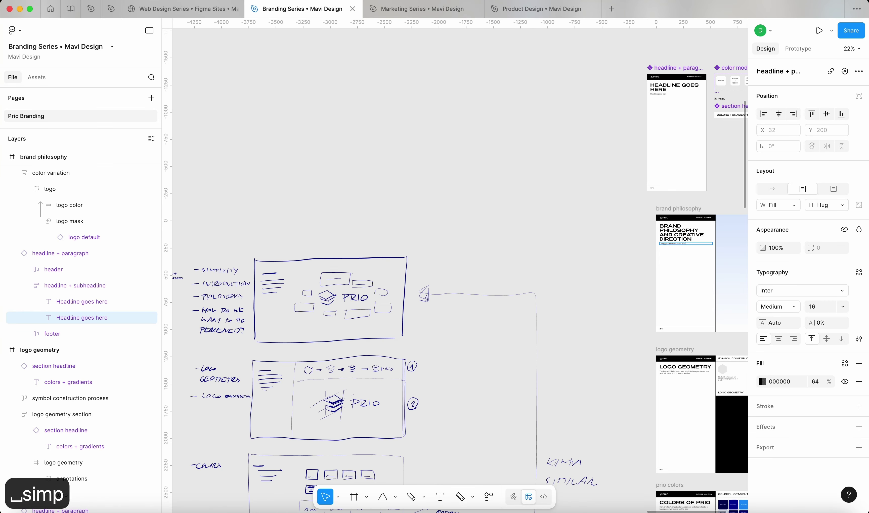
scroll(460, 271, up, 5)
text(plicity, speed, precision, collaboration and a great UX)
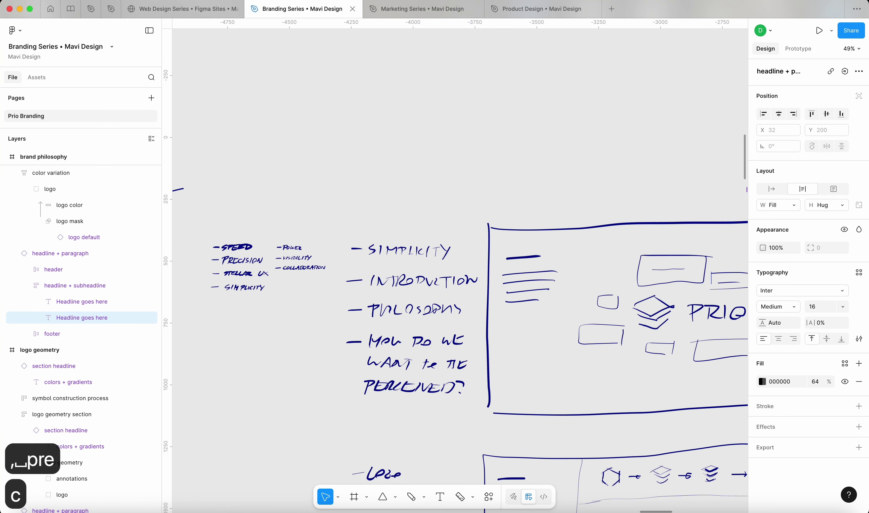
scroll(460, 271, up, 3)
text(. Those are the key pillars of the Prio app and they should carry over to our brand voice and creative direction.)
key(Return)
key(Return)
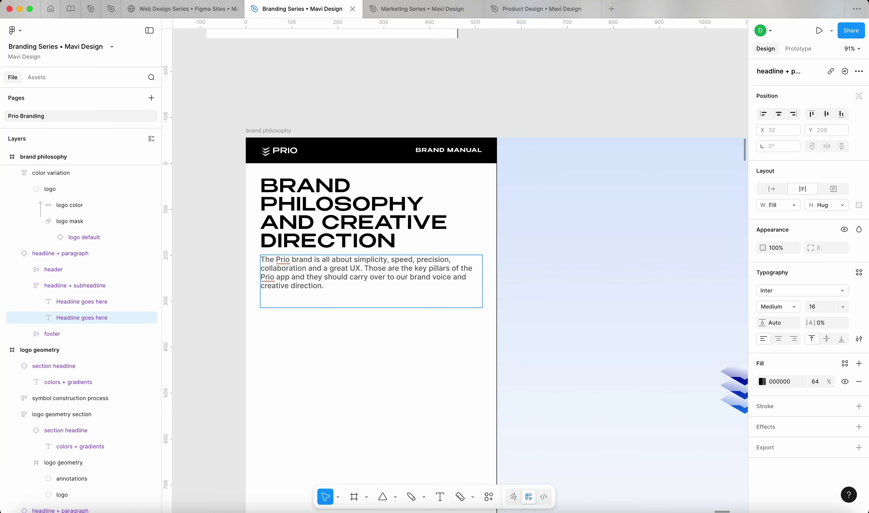
- Replace UX with "user experience" and add a paragraph calling for high quality design that avoids seeming intimidating, displays strong competence and stays approachable
text(Keep those phrases in mind when creating design assets)
double_click(356, 268)
text(user experience)
click(475, 319)
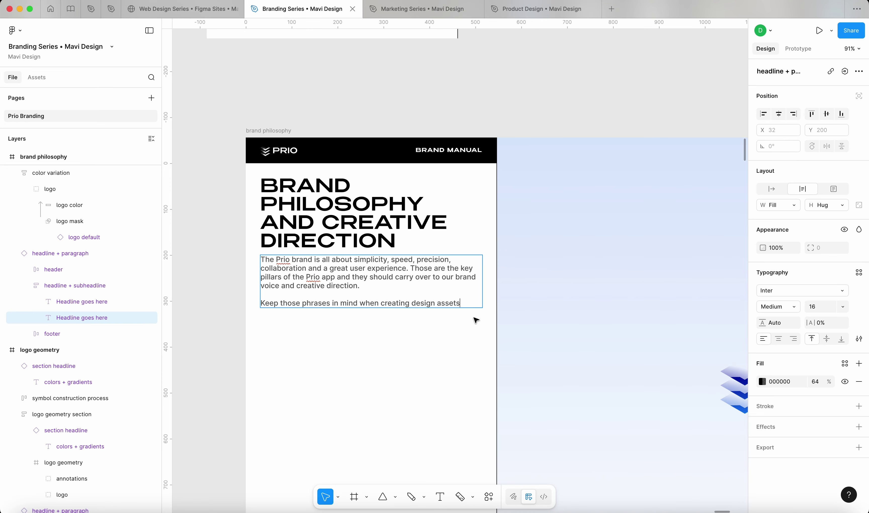
text(and use your creative talents to communicate them using high quality design. Avoid being perceived as intimidating and)
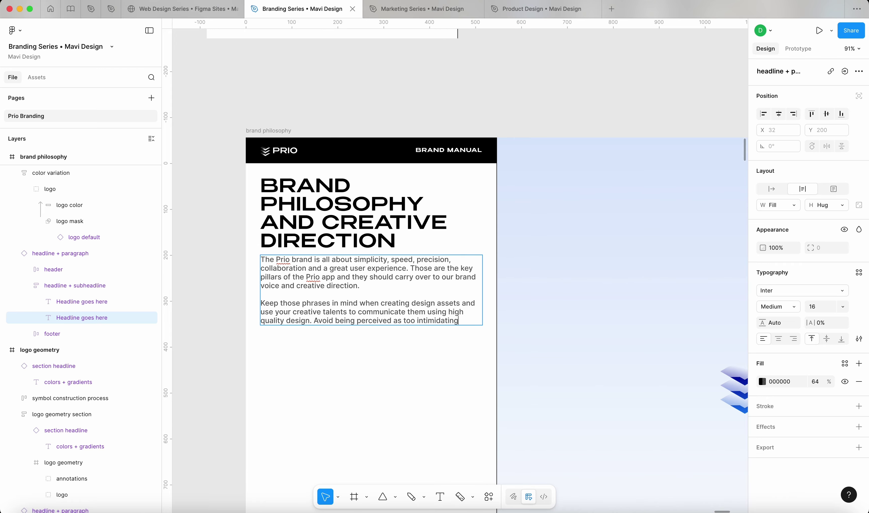
text( keep in mind that Prio's aim is to display competence, yet stay ap)
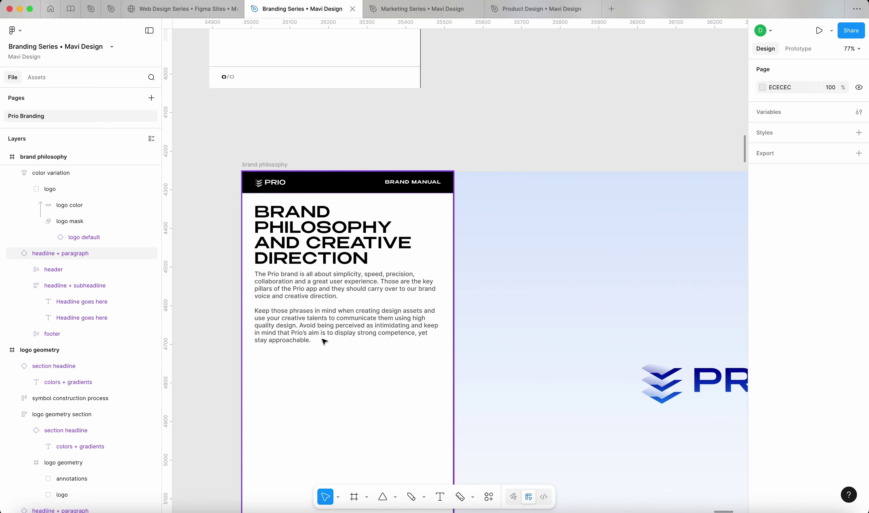
scroll(322, 212, up, 5)
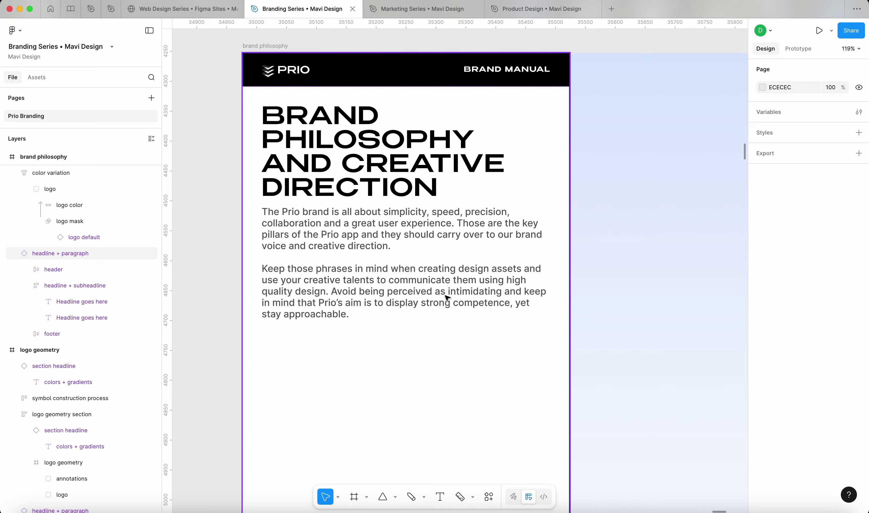
scroll(447, 298, down, 8)
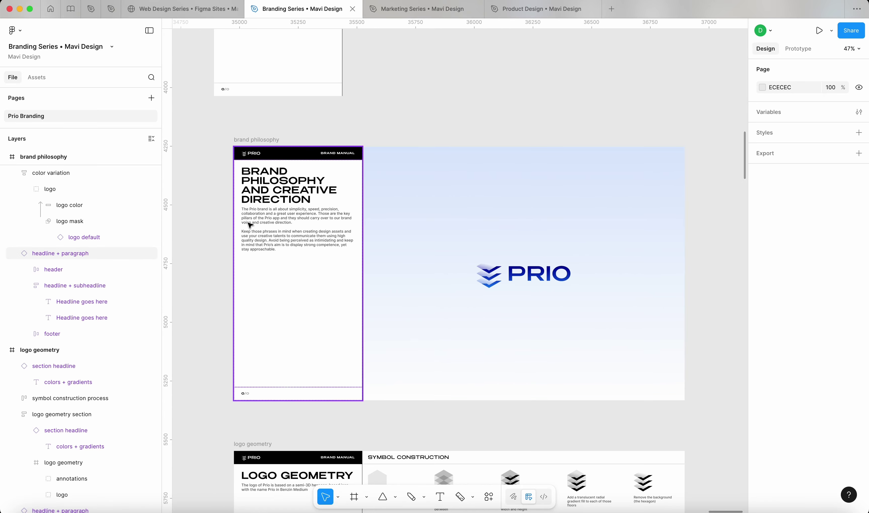
scroll(260, 228, up, 5)
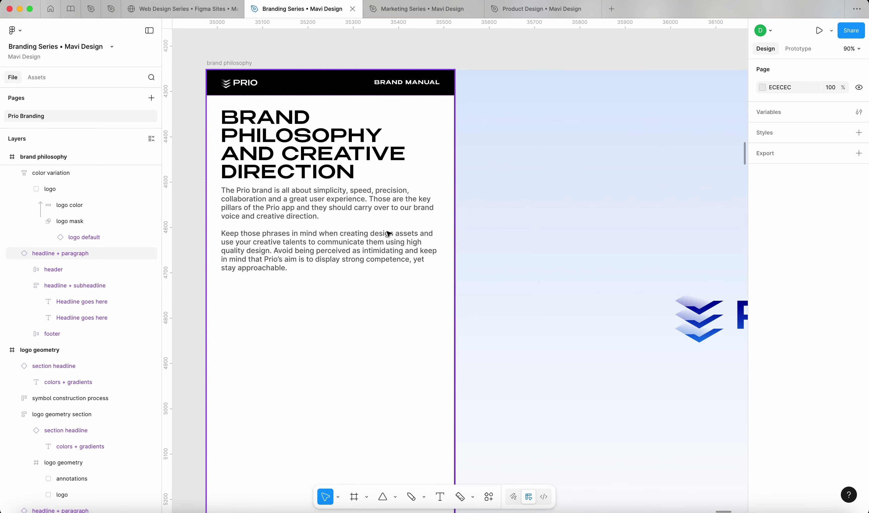
scroll(389, 234, down, 10)
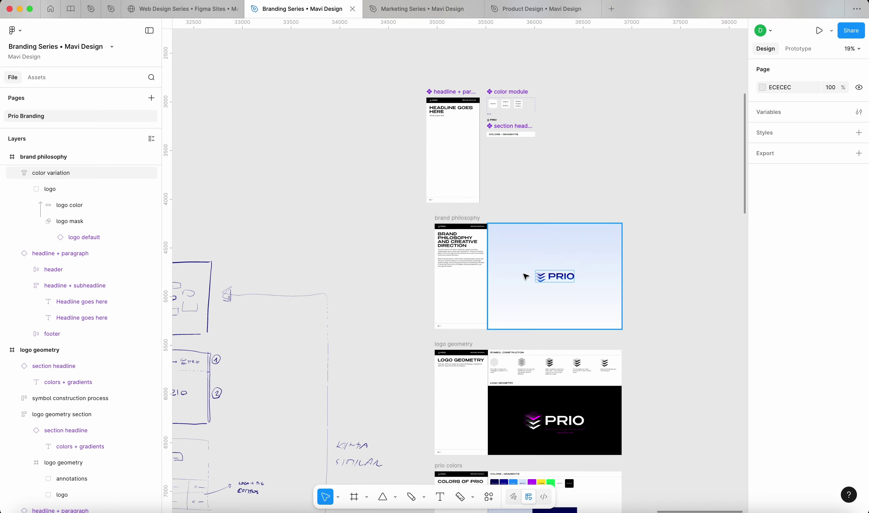
scroll(525, 277, up, 6)
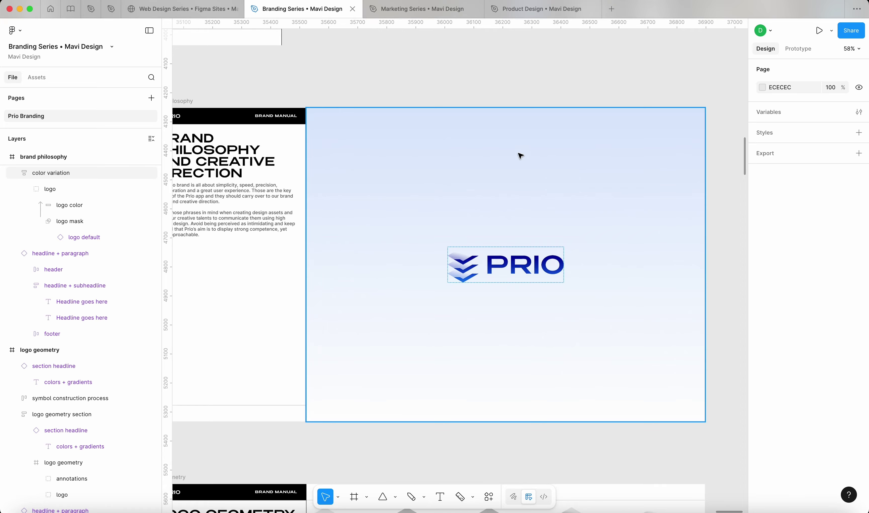
- Add a text layer reading "Simplicity" on the empty canvas above the gradient panel and move it to about X 36530, Y 4052
scroll(507, 213, down, 4)
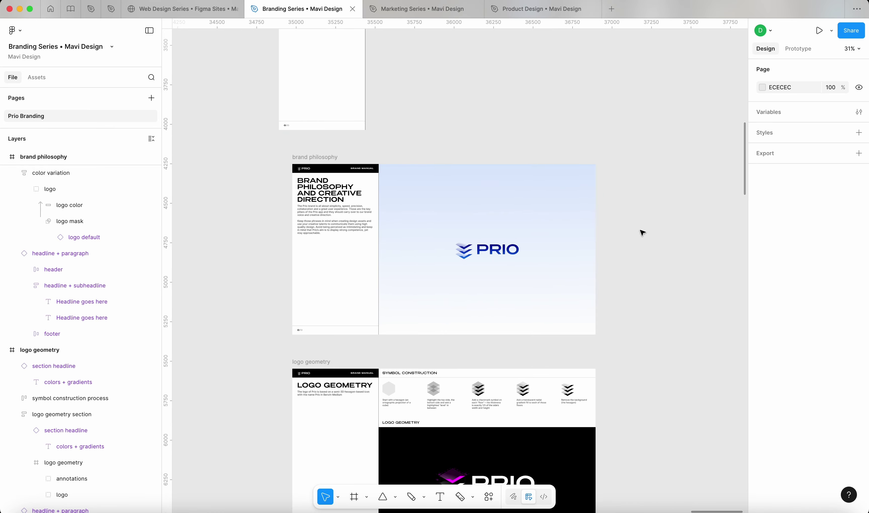
click(442, 131)
scroll(594, 164, up, 5)
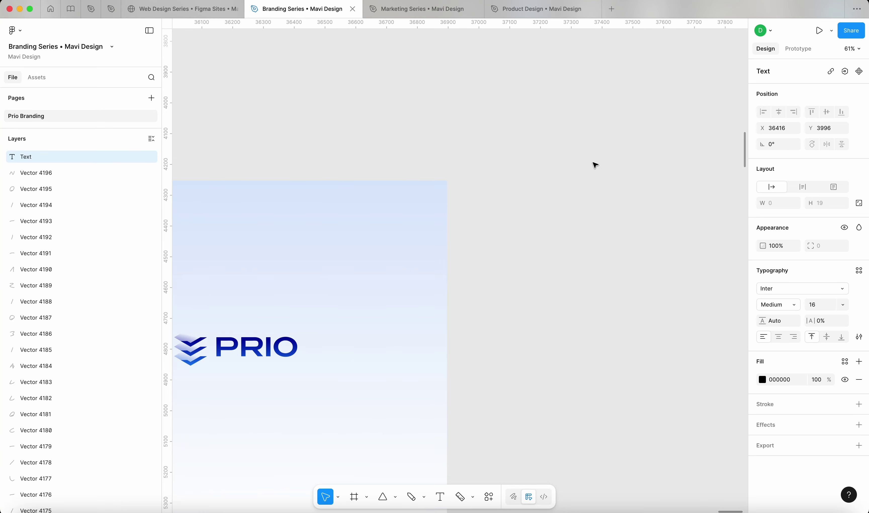
scroll(594, 165, up, 2)
scroll(595, 164, left, 4)
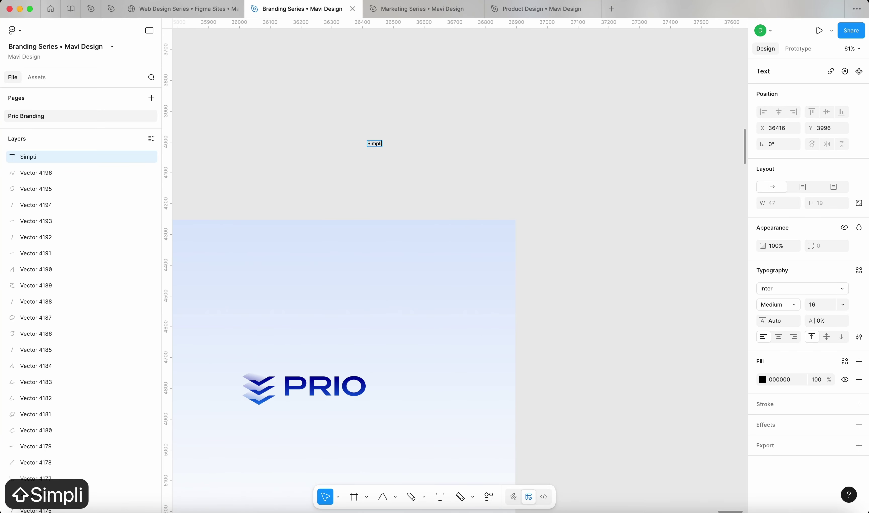
scroll(411, 140, up, 5)
key(Return)
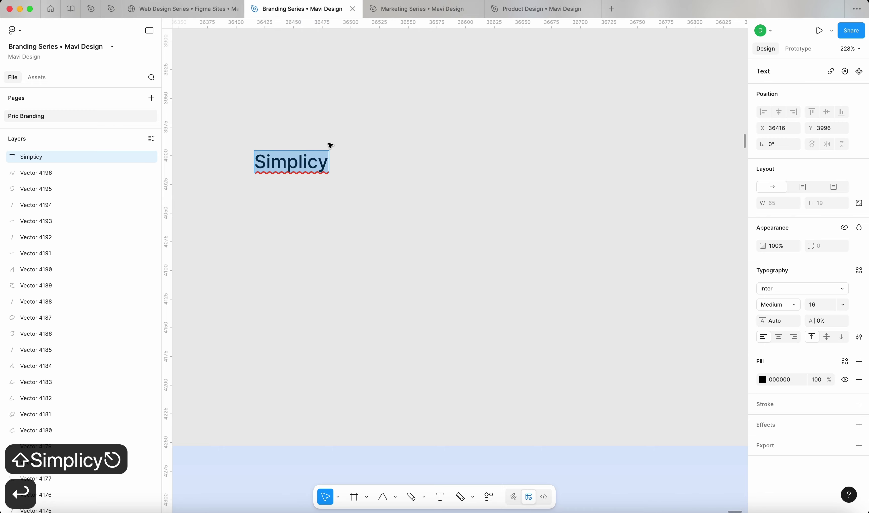
key(Left)
text(ity)
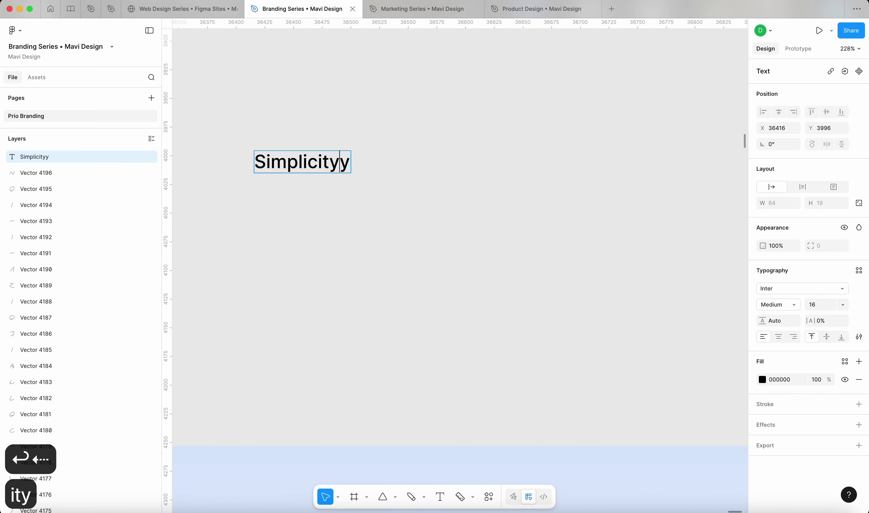
click(337, 196)
drag(310, 163, 432, 224)
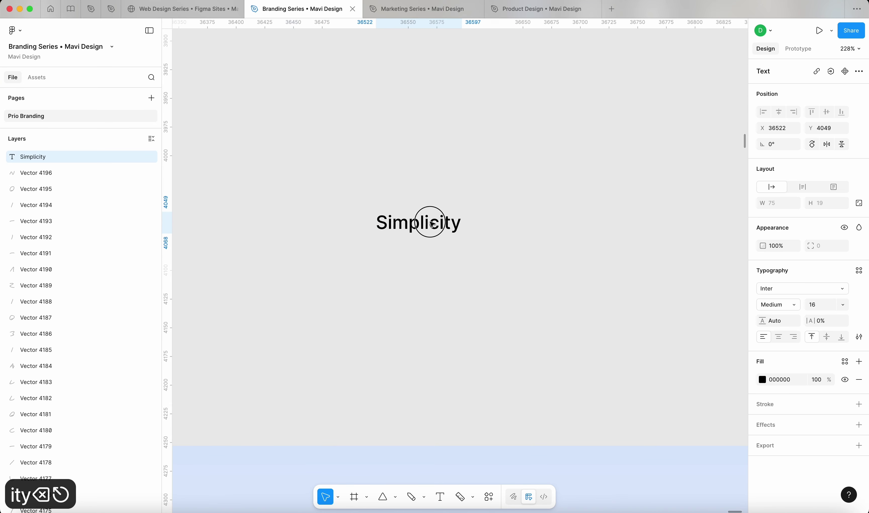
- Set the Simplicity text's font to Benzin-Regular and trim its vertical bounds tightly around the letters
click(782, 288)
text(benzin)
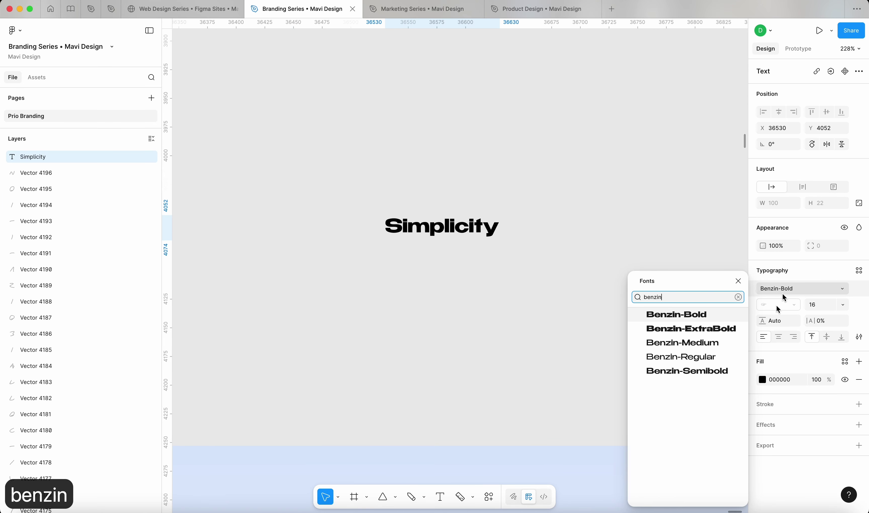
click(693, 357)
click(437, 227)
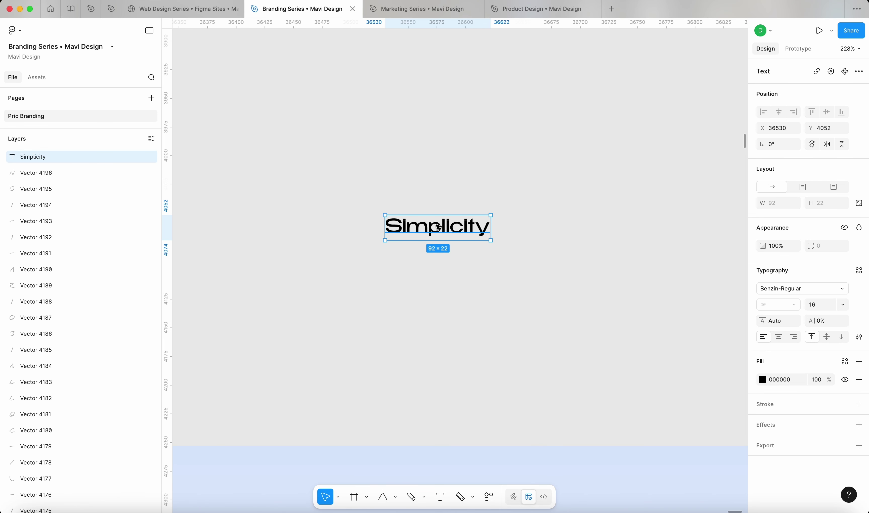
click(859, 337)
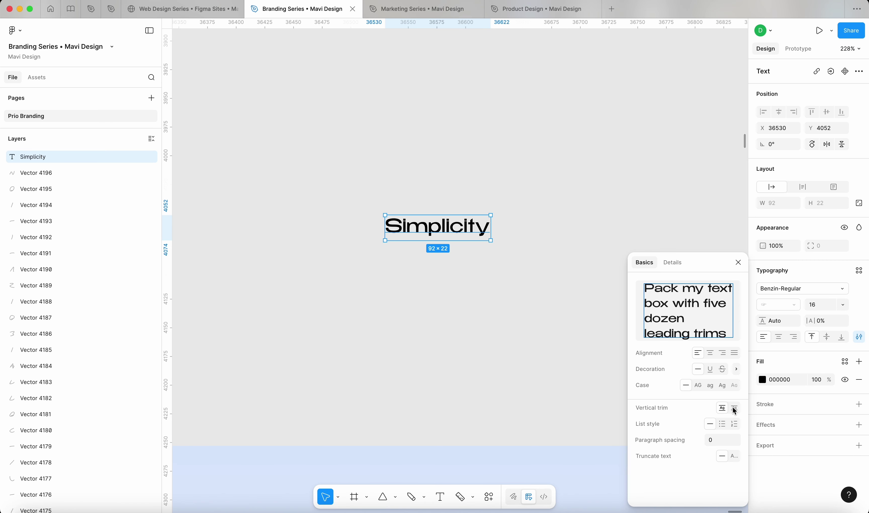
click(454, 246)
click(439, 227)
- Wrap the Simplicity text in an auto layout frame with 20 horizontal and 12 vertical padding, corner radius 80 and an FFFFFF fill
key(shift+a)
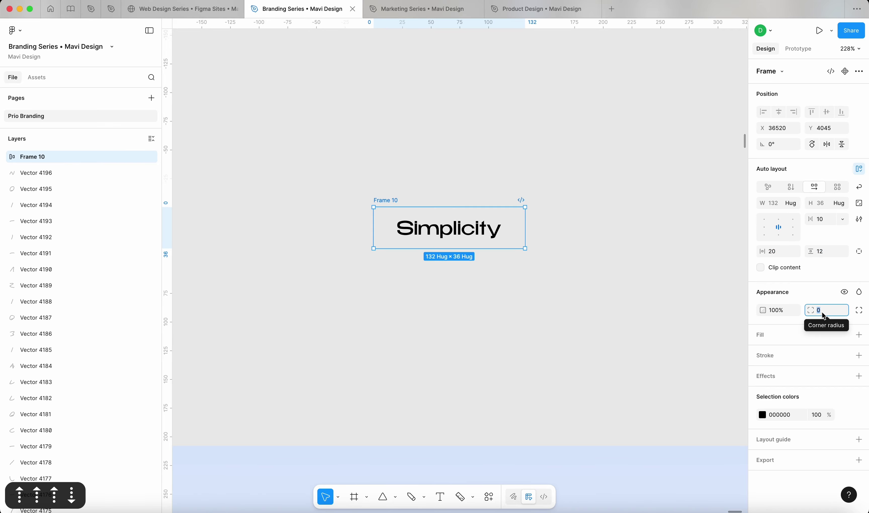
text(80)
key(Return)
click(858, 335)
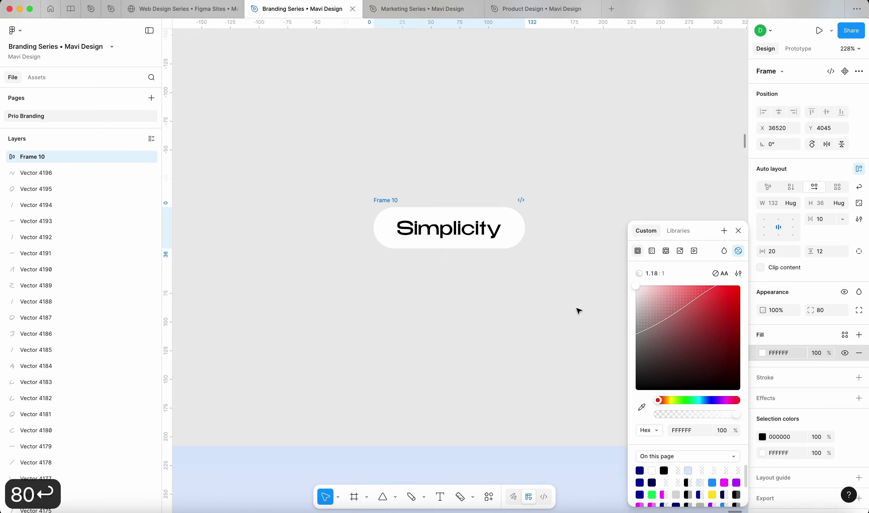
click(578, 308)
- Move the Simplicity pill closer to the gradient panel at about X 36508, Y 4081 and set its text size to 24
drag(393, 216, 377, 256)
scroll(372, 237, down, 5)
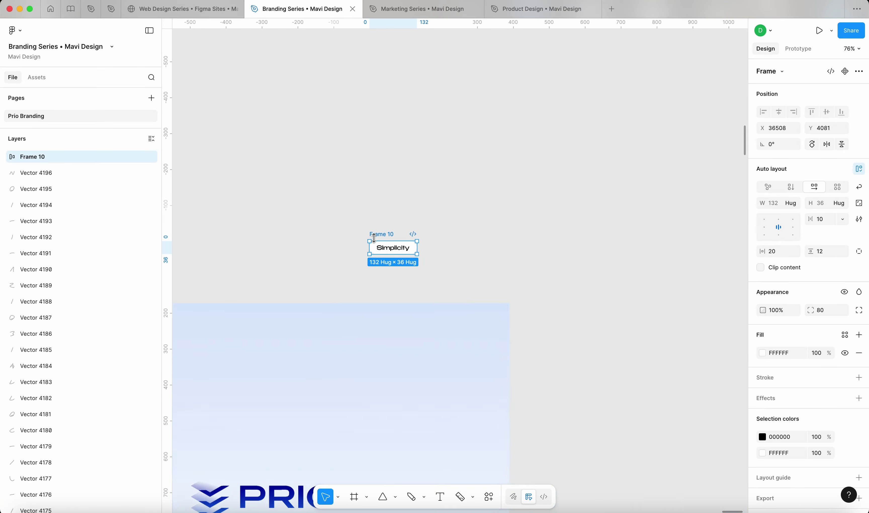
scroll(394, 246, up, 6)
double_click(393, 246)
scroll(394, 246, down, 2)
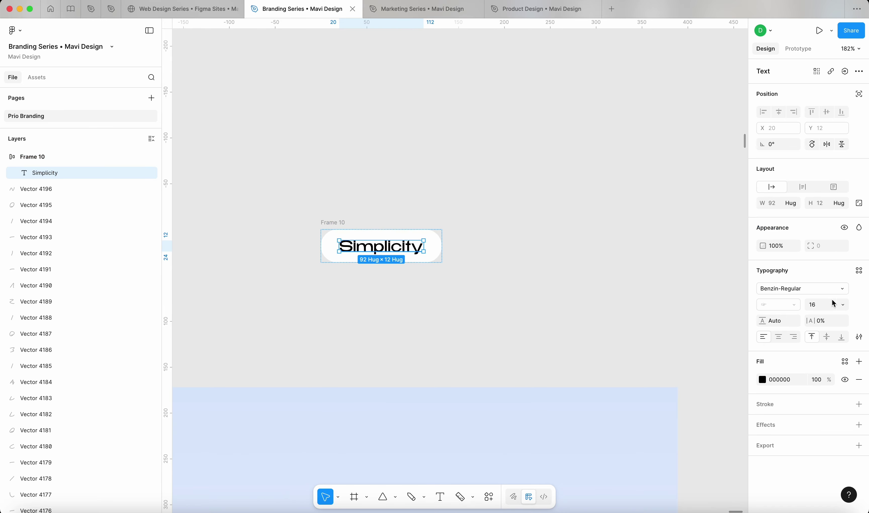
key(shift+Up)
scroll(514, 281, down, 6)
key(Down)
key(Down)
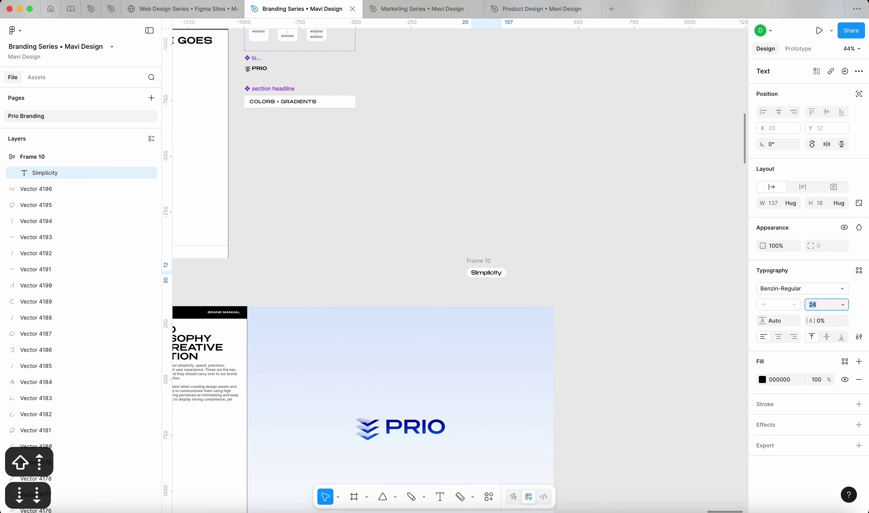
key(Return)
- Set the Simplicity pill's vertical padding to 20
scroll(489, 271, up, 5)
key(shift+Return)
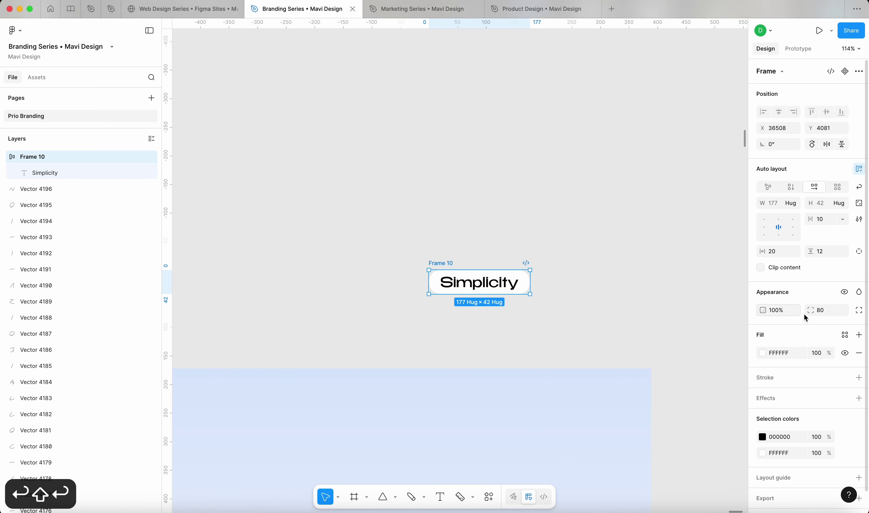
click(828, 251)
key(shift+Up)
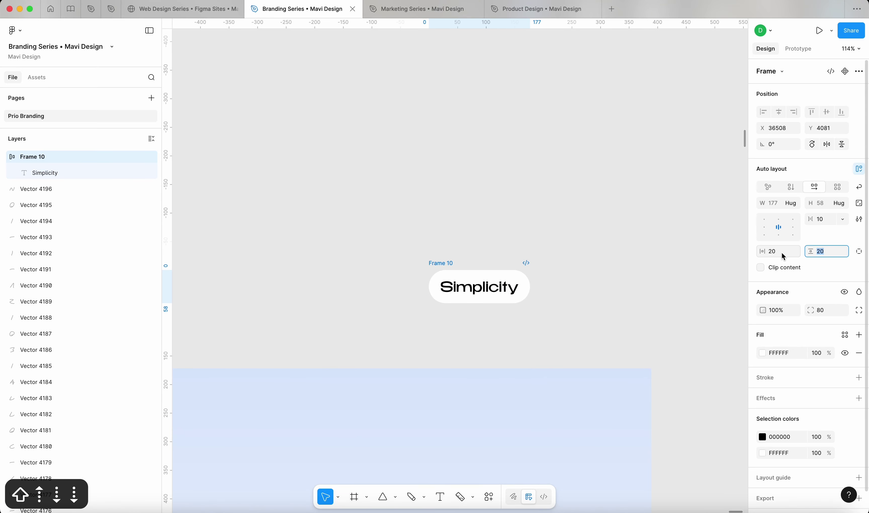
- Set the Simplicity pill's horizontal padding to 38
click(782, 252)
key(shift+Up)
key(Down)
key(Down)
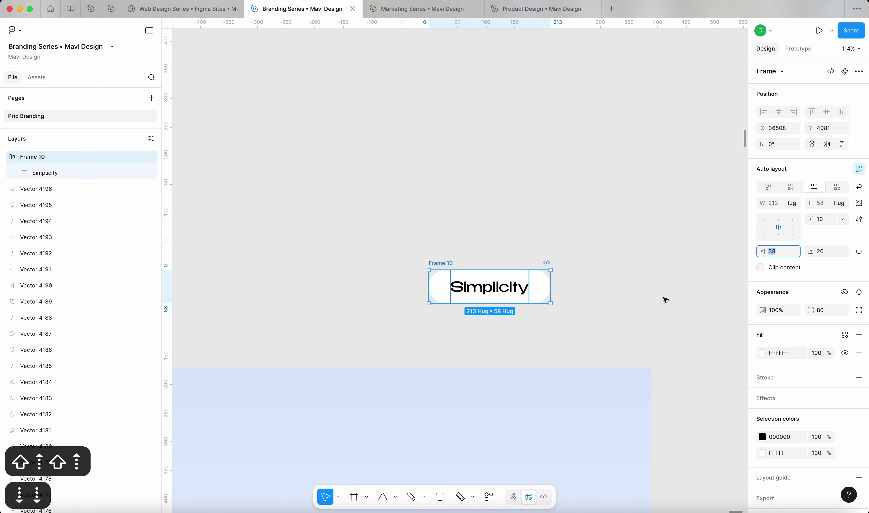
click(656, 311)
- Remove the auto layout from the gradient panel and move the Simplicity pill into it, just above the logo
scroll(419, 255, down, 3)
scroll(405, 255, down, 5)
drag(429, 256, 697, 289)
scroll(581, 292, down, 5)
click(547, 297)
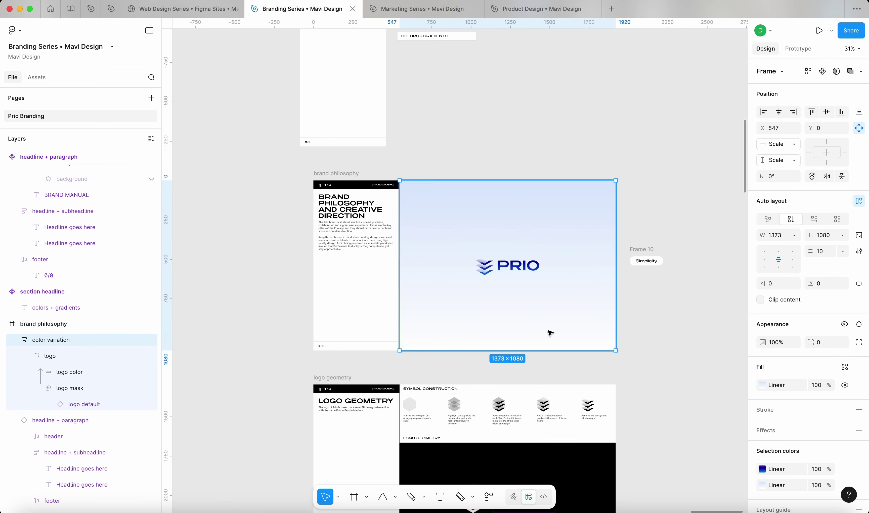
click(858, 201)
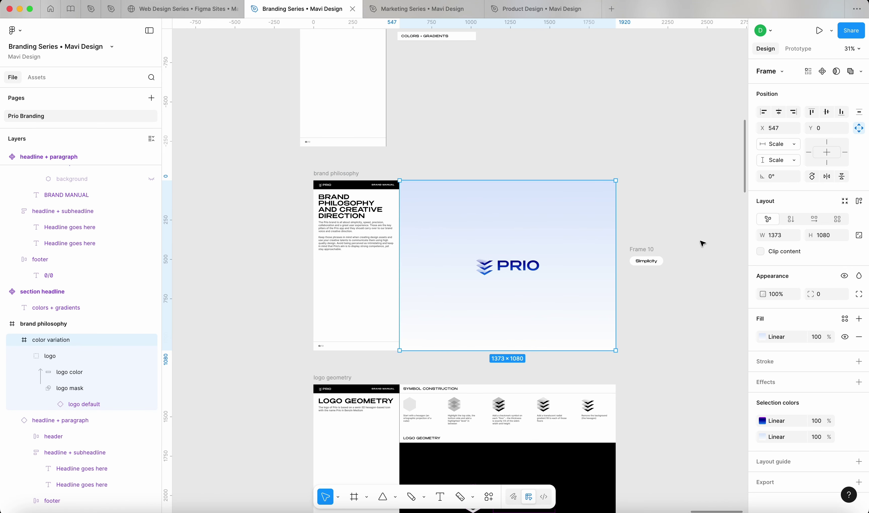
drag(644, 253, 509, 244)
- Recolour the Simplicity text with the page's dark blue, 02088D
scroll(407, 270, up, 10)
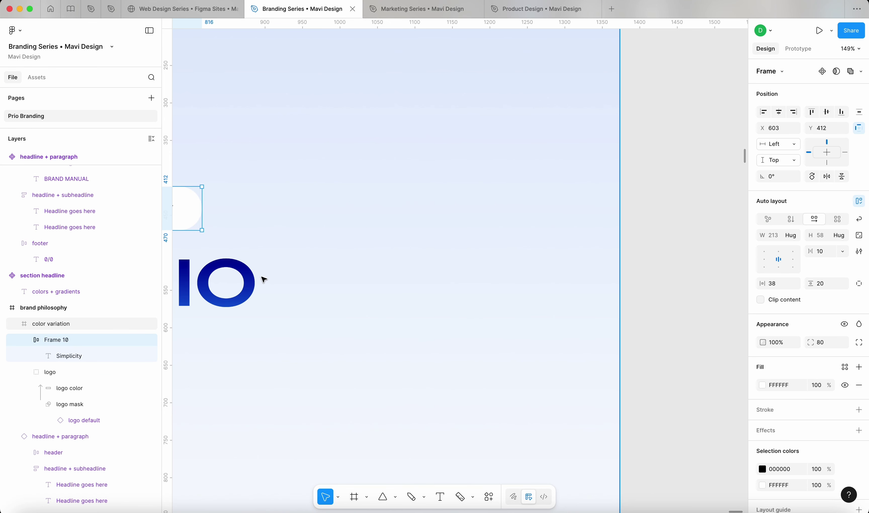
scroll(483, 208, down, 1)
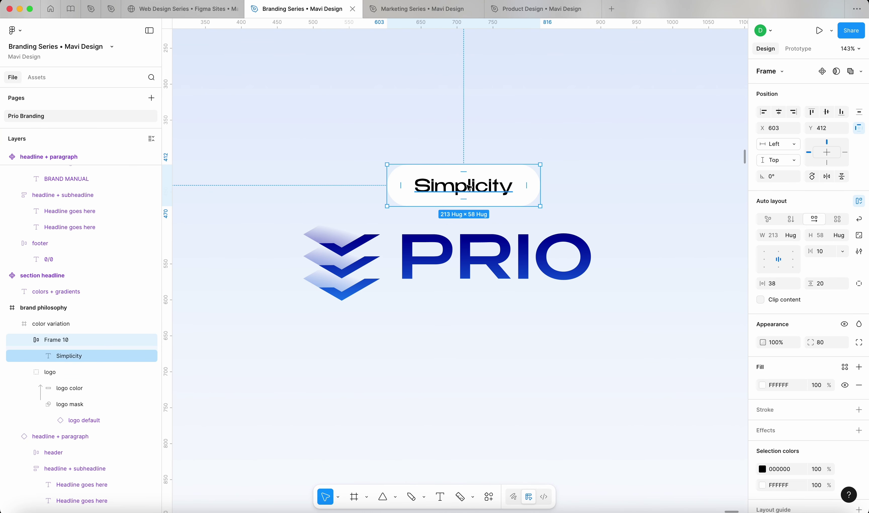
double_click(469, 187)
click(846, 363)
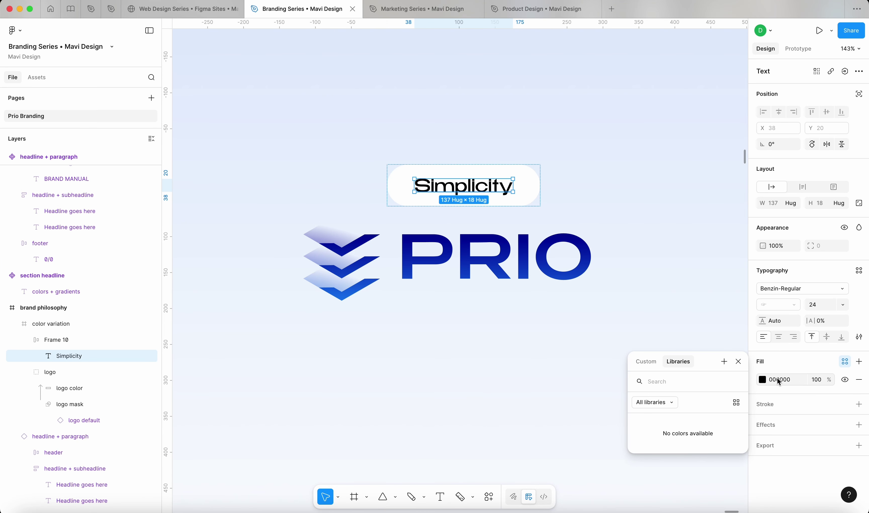
click(762, 380)
click(640, 471)
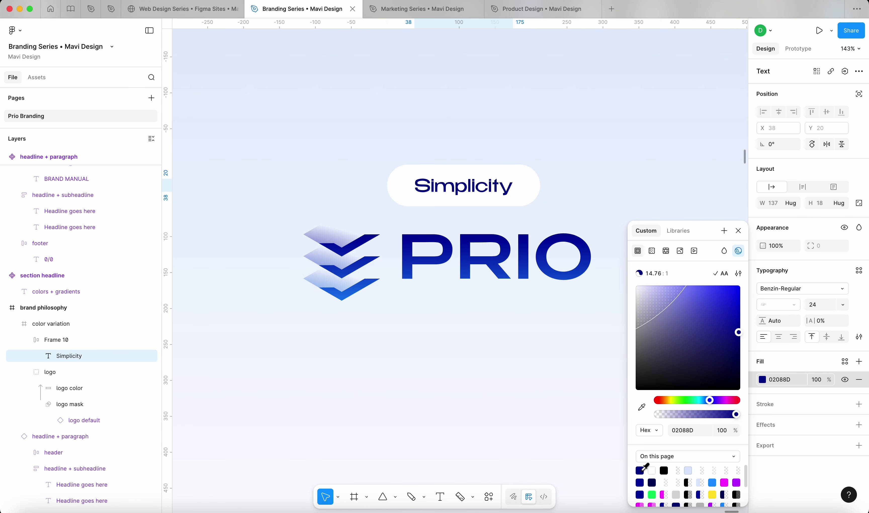
click(585, 184)
- Set the Simplicity text size to 32
scroll(612, 175, down, 5)
scroll(612, 175, up, 5)
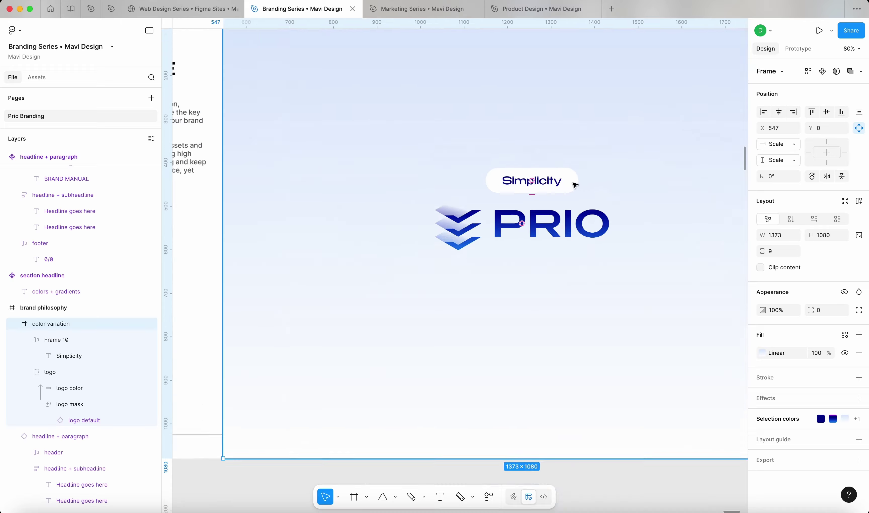
click(538, 187)
click(817, 304)
key(shift+Up)
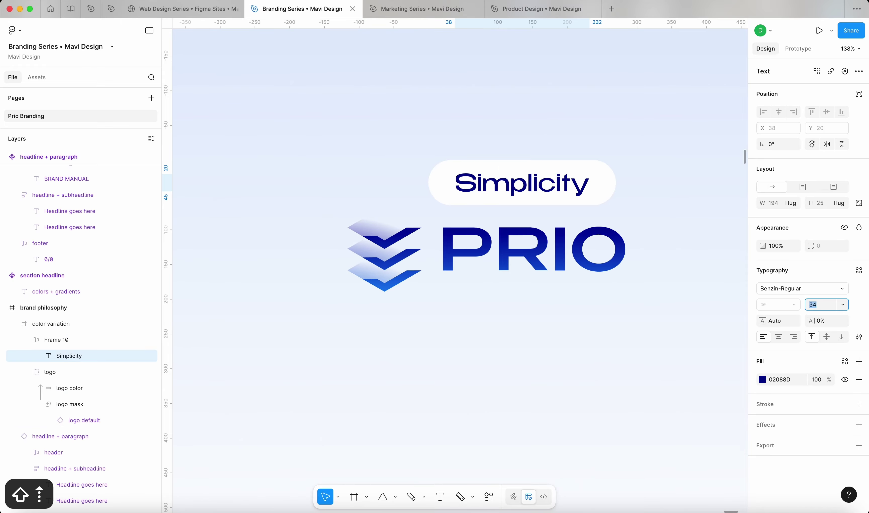
key(Down)
key(Down)
key(Return)
- Set the Simplicity pill's vertical padding to 28 and its horizontal padding to 46
key(shift+Return)
click(821, 281)
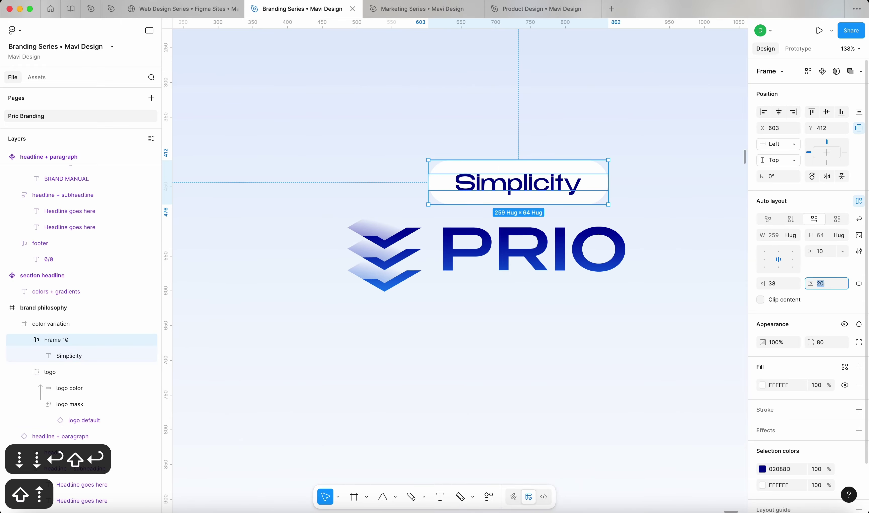
key(shift+Up)
key(Down)
key(Down)
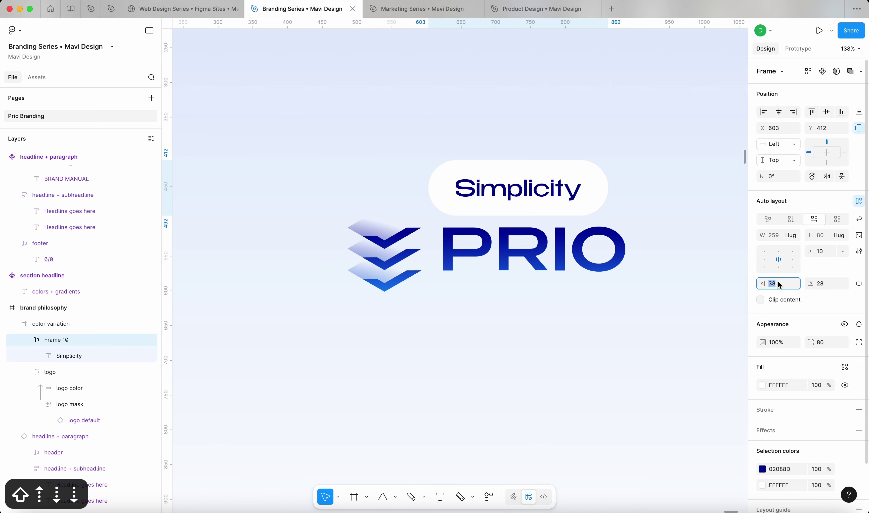
key(shift+Up)
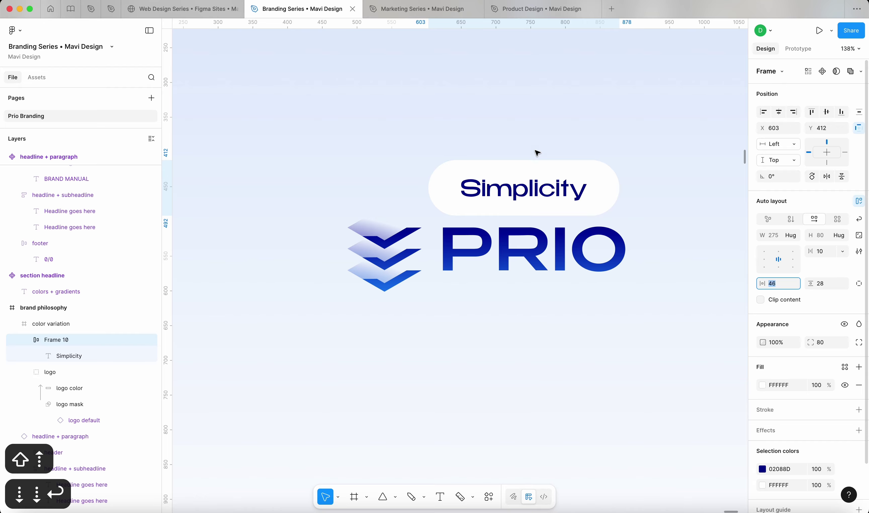
click(537, 153)
double_click(551, 184)
click(489, 171)
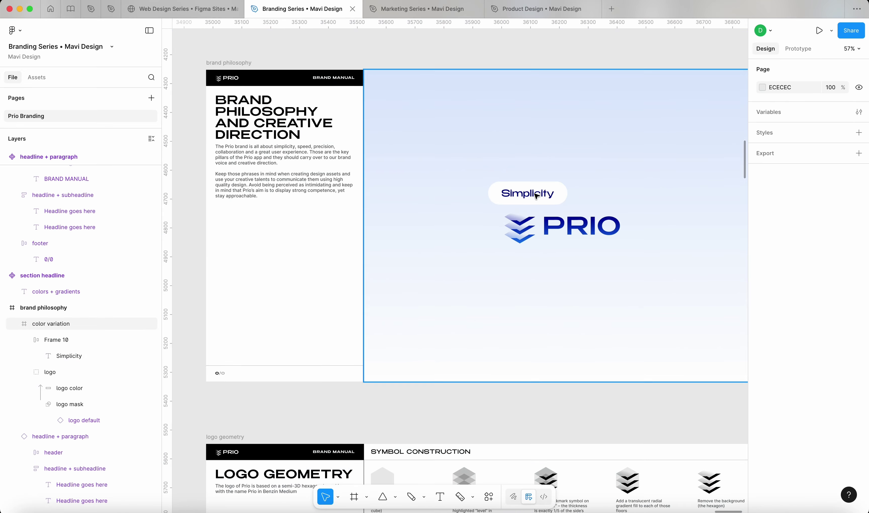
- Move the Simplicity pill to the upper left of the logo and duplicate it below with the text Speed
double_click(549, 194)
drag(543, 193, 485, 177)
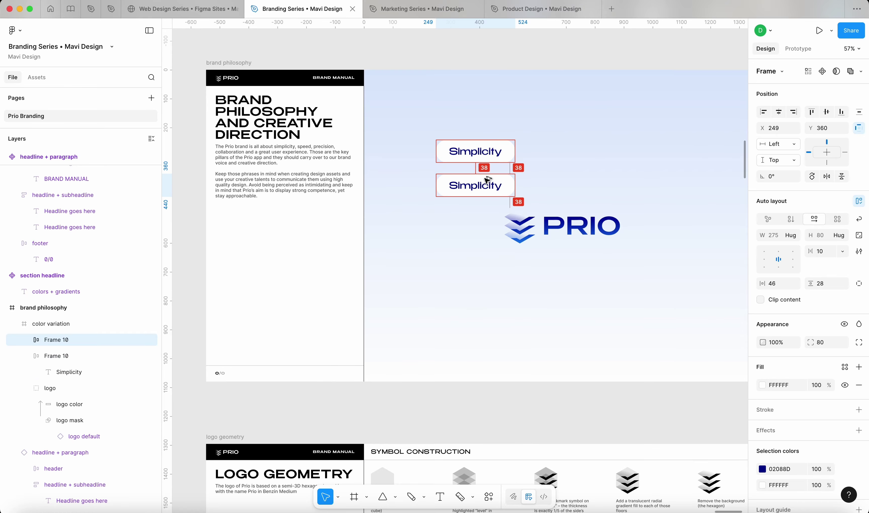
double_click(478, 187)
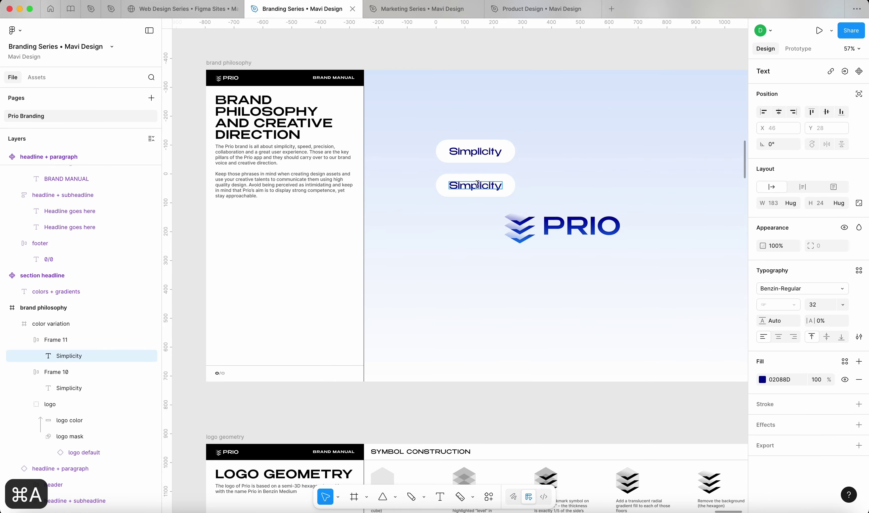
double_click(475, 187)
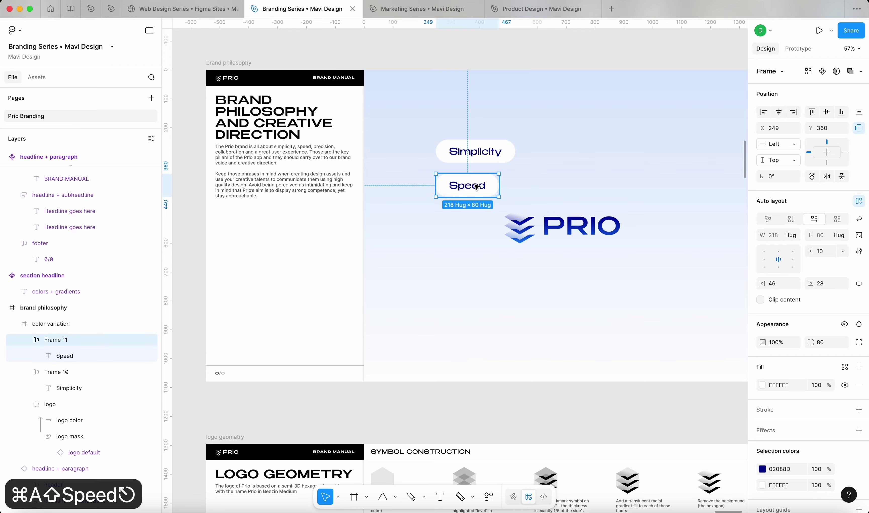
- Duplicate the Speed pill below itself to make two more pills reading Precision and Collaboration
drag(475, 187, 469, 225)
double_click(470, 223)
key(Return)
text(Preci)
key(Escape)
key(Return)
text(Collaboration)
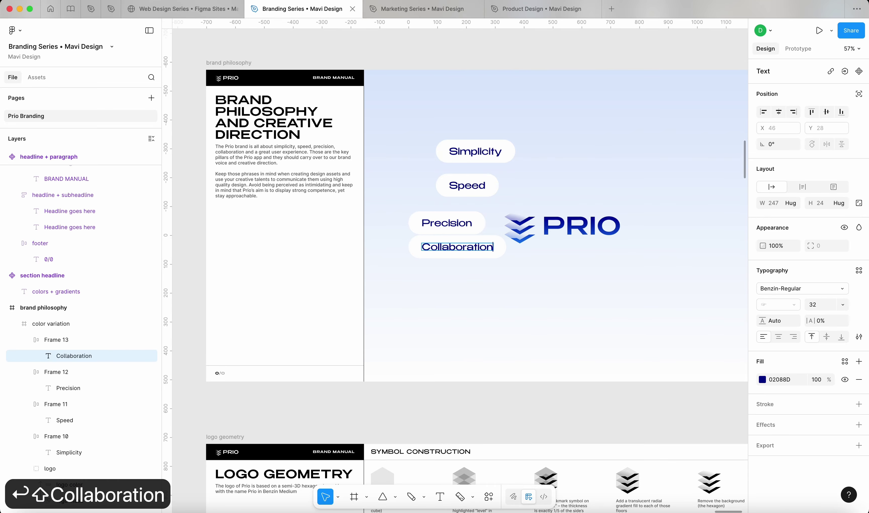
key(Escape)
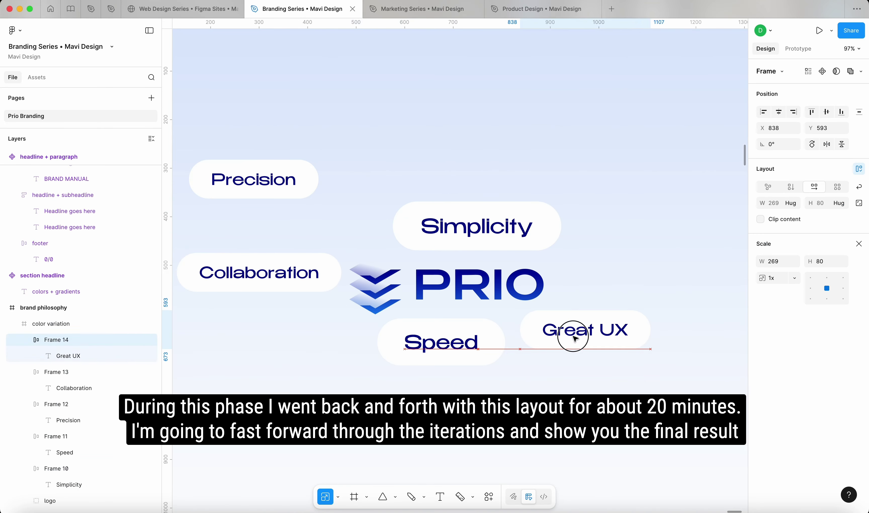
- Undo the trial layout with enlarged pills scattered around the logo
key(super+z)
key(super+z)
key(super+z)
key(super+z)
key(super+z)
- Give the guide polygon behind the logo five sides and place the Simplicity pill at its top corner, about X 549, Y 84
key(Up)
key(Up)
key(Return)
drag(354, 222, 467, 164)
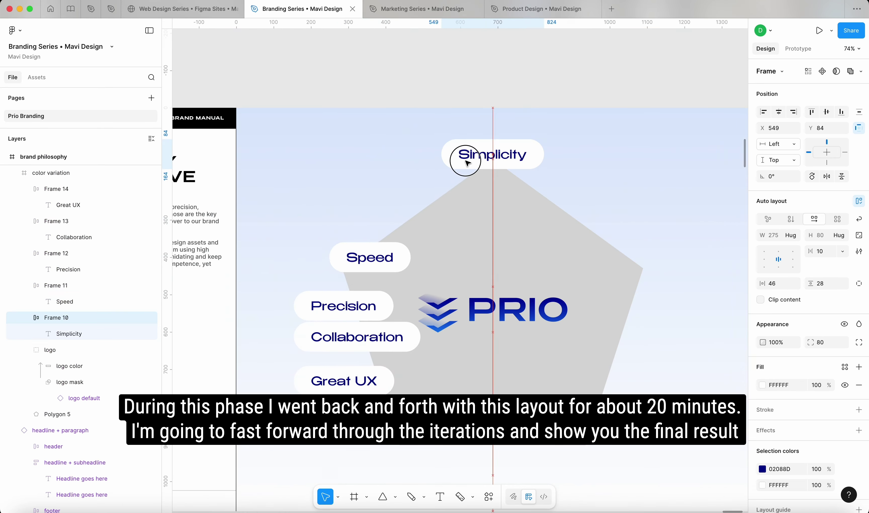
- Place the remaining pills on the pentagon's other corners, with Speed and Collaboration vertically aligned with each other
drag(344, 162, 317, 176)
drag(338, 241, 609, 176)
drag(329, 286, 556, 352)
drag(284, 211, 348, 353)
shift+click(592, 230)
key(alt+v)
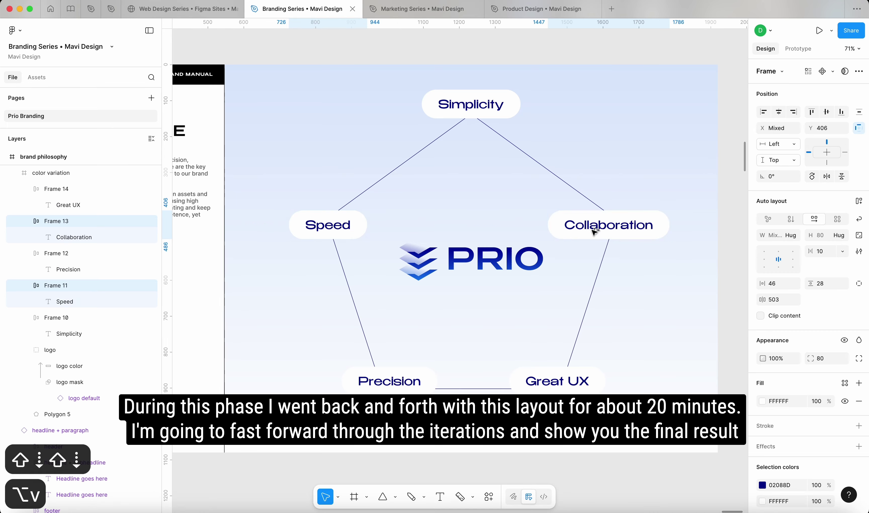
- Swap pills so Speed is centred at the pentagon's top, Precision at its left corner and Simplicity at its lower left
scroll(514, 320, down, 5)
scroll(514, 310, up, 5)
drag(531, 311, 576, 297)
drag(370, 314, 312, 171)
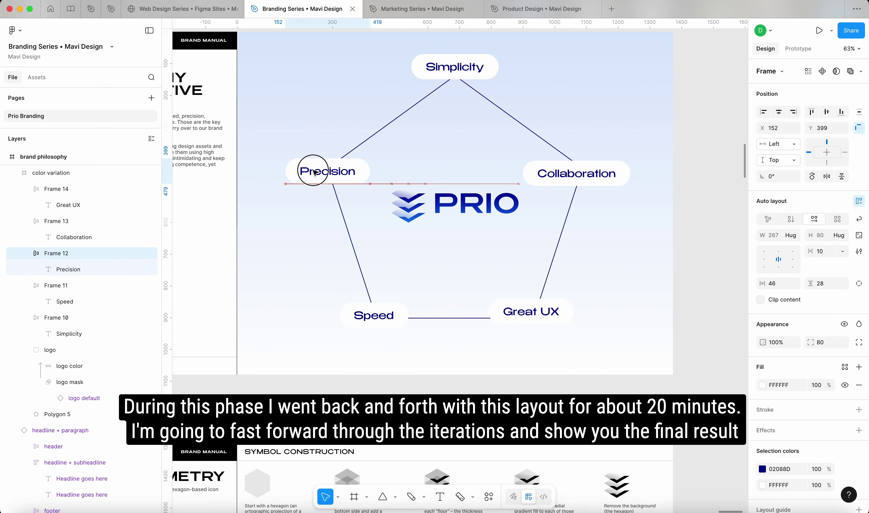
drag(457, 66, 372, 315)
key(alt+h)
- Lower the Speed pill's white fill to 20% opacity and blur the background behind it
scroll(620, 159, down, 5)
click(442, 114)
key(shift+Down)
key(shift+Down)
click(442, 119)
scroll(442, 141, up, 8)
key(shift+Up)
key(shift+Up)
key(shift+Up)
key(shift+Up)
key(shift+Up)
key(shift+Up)
key(Return)
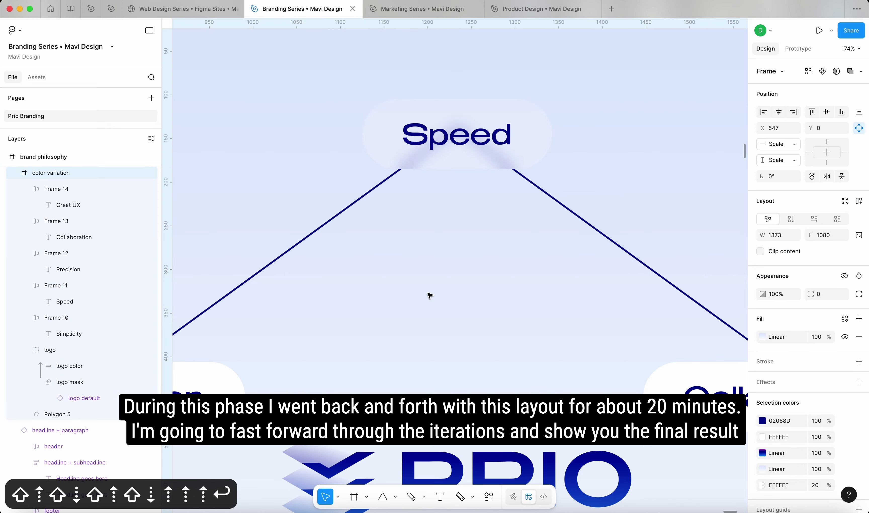
- Give the Speed pill a Glass effect with depth 15, dispersion 26 and frost 0
scroll(428, 295, down, 4)
click(414, 120)
drag(692, 481, 689, 480)
scroll(426, 119, up, 5)
click(725, 492)
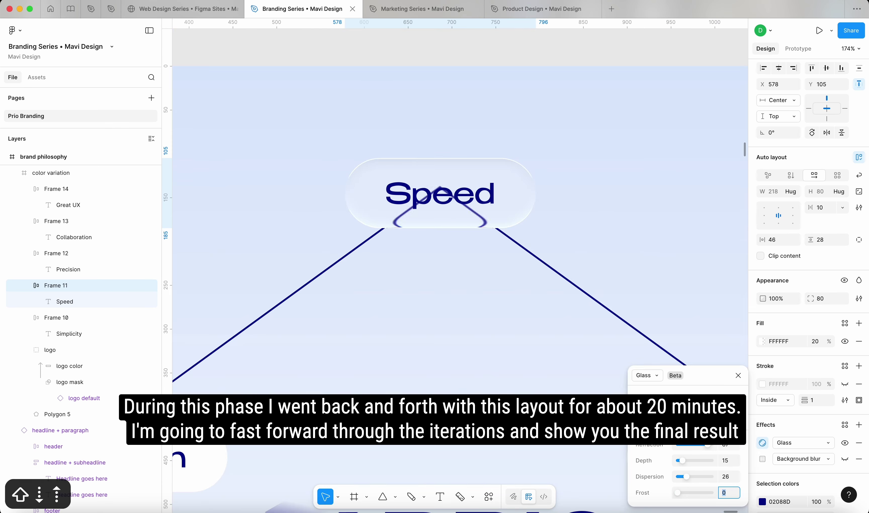
- Remove the Speed pill's background blur and lower its white fill to 10% opacity
click(762, 431)
click(858, 431)
click(845, 356)
click(815, 313)
key(shift+Down)
key(shift+Down)
key(shift+Down)
key(shift+Up)
key(shift+Up)
key(shift+Up)
key(shift+Up)
key(shift+Up)
key(shift+Down)
key(shift+Down)
key(shift+Down)
key(shift+Down)
key(shift+Up)
- Add a white radial gradient fill at 90% opacity to the Speed pill
click(859, 291)
click(762, 309)
scroll(591, 145, down, 3)
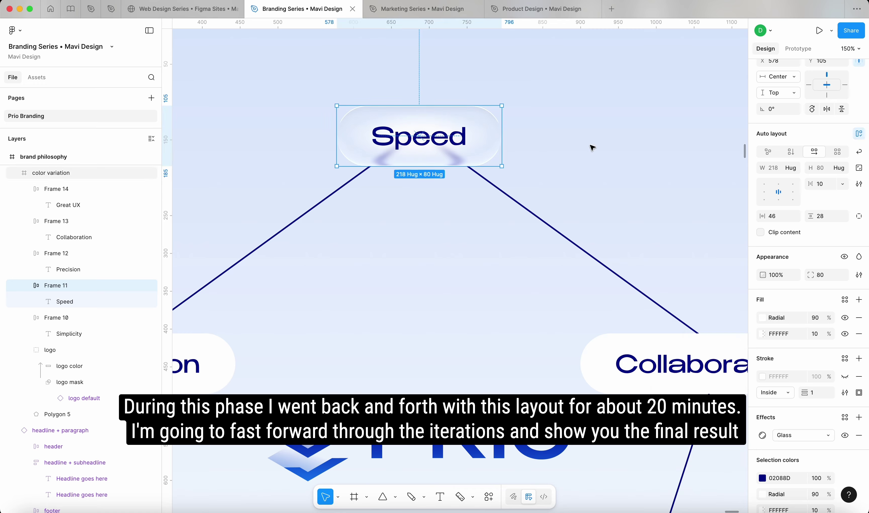
- Add a soft blue drop shadow beneath the Speed pill
click(858, 410)
key(shift+Up)
key(shift+Up)
key(shift+Up)
key(shift+Up)
key(shift+Up)
key(shift+Up)
key(shift+Up)
key(shift+Up)
key(Escape)
scroll(430, 170, down, 3)
scroll(428, 167, down, 2)
- Fine-tune the Speed pill's glass look with its radial gradient fill at 60% opacity
key(super+z)
key(shift+Down)
key(shift+Up)
key(shift+Down)
key(shift+Up)
key(shift+Up)
key(shift+Down)
scroll(494, 105, up, 5)
click(516, 276)
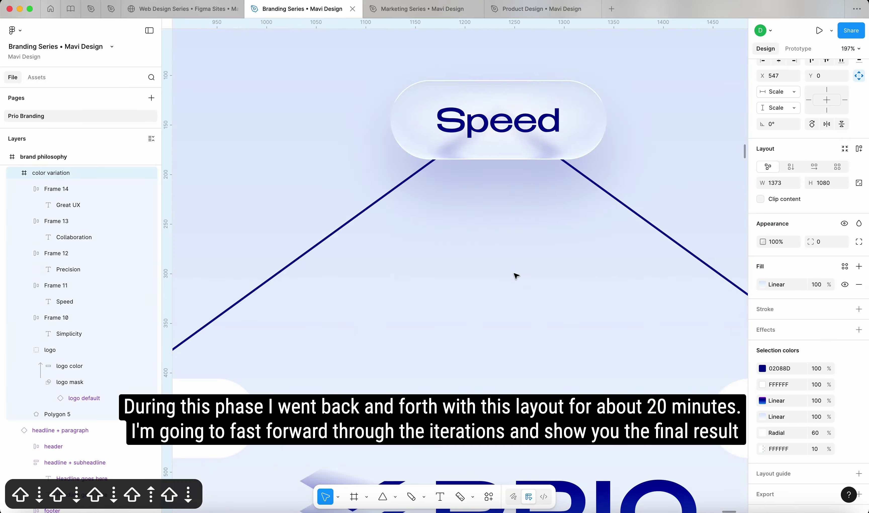
- Apply the Speed pill's glass styling, with a corner radius of 90, to the Precision, Collaboration, Simplicity and Great UX pills
scroll(515, 276, down, 4)
click(427, 114)
click(762, 437)
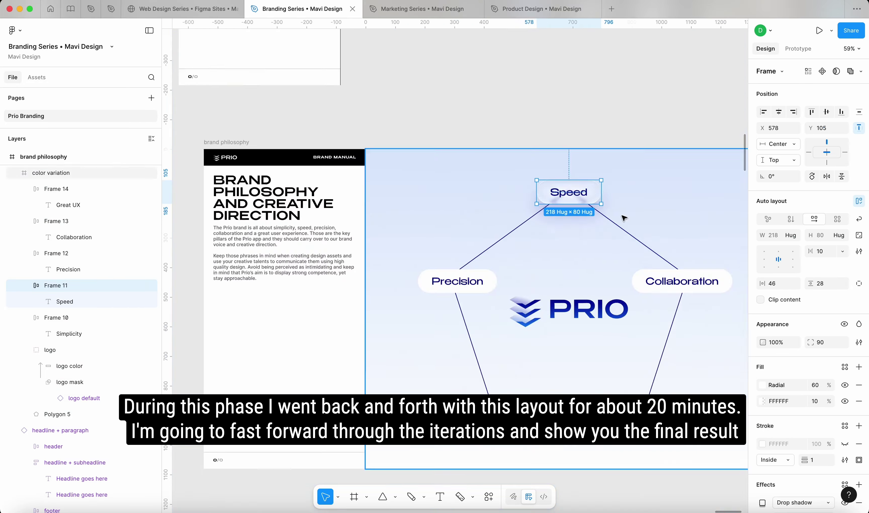
click(457, 280)
shift+click(681, 281)
key(super+alt+v)
click(613, 278)
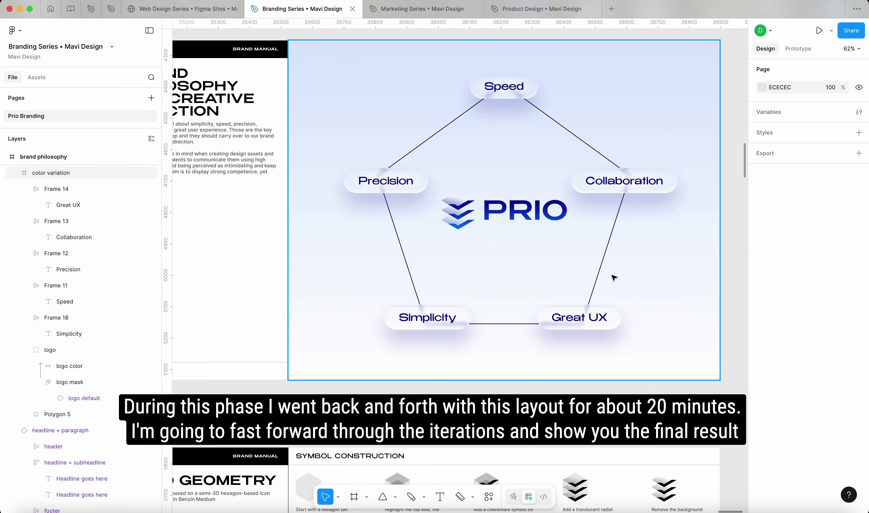
- Change the pentagon's outline to a fainter dashed stroke
click(601, 278)
key(super+shift+h)
scroll(613, 278, down, 3)
click(715, 254)
scroll(539, 299, up, 2)
- Try moving the Collaboration pill lower and further from the logo, and undo the move
drag(518, 277, 539, 298)
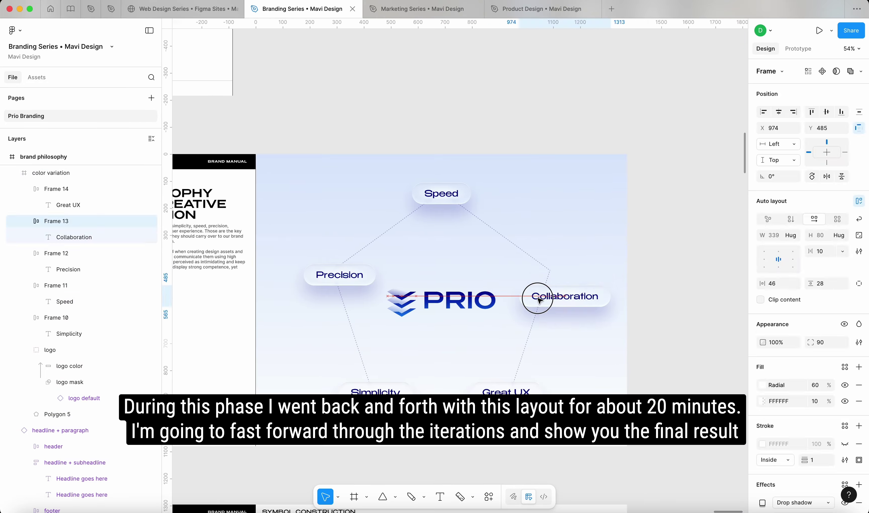
key(super+z)
scroll(539, 299, up, 3)
- Replace the pills' glass styling with a flat translucent tint, copying the properties from one pill to the others
click(565, 352)
shift+click(401, 352)
scroll(845, 342, down, 5)
click(565, 352)
scroll(594, 359, up, 5)
key(super+alt+c)
scroll(594, 360, down, 6)
click(357, 212)
key(super+v)
key(super+v)
click(584, 220)
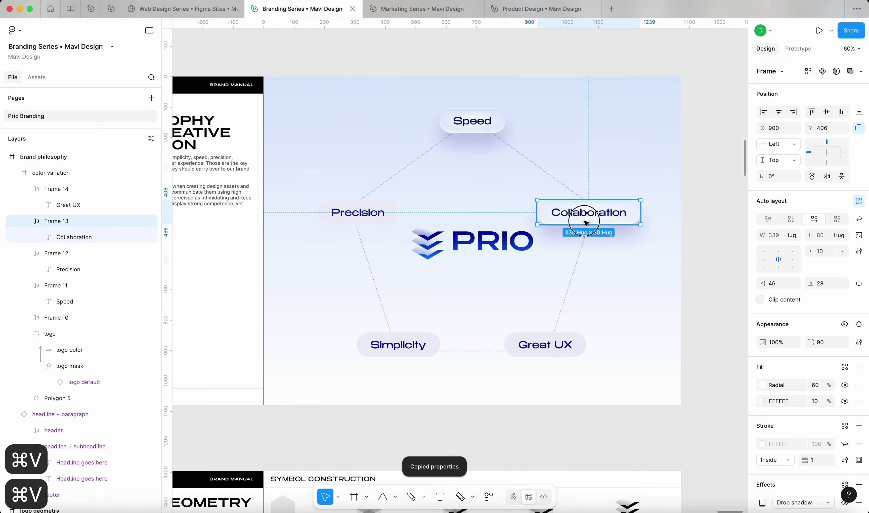
- Round the dashed pentagon's corners with a radius of 110
drag(590, 276, 580, 273)
click(820, 260)
key(shift+Up)
key(shift+Up)
key(shift+Up)
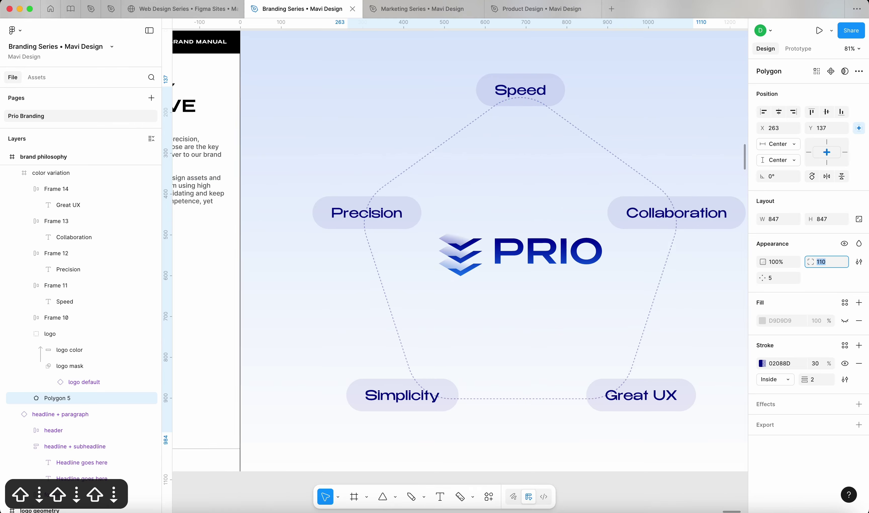
- Move the Simplicity and Great UX pills closer together and bring the Speed pill slightly nearer to the logo
click(361, 297)
click(763, 391)
key(Up)
key(Up)
key(Up)
key(Up)
key(Up)
key(Up)
click(665, 179)
click(678, 452)
click(519, 471)
scroll(458, 404, down, 5)
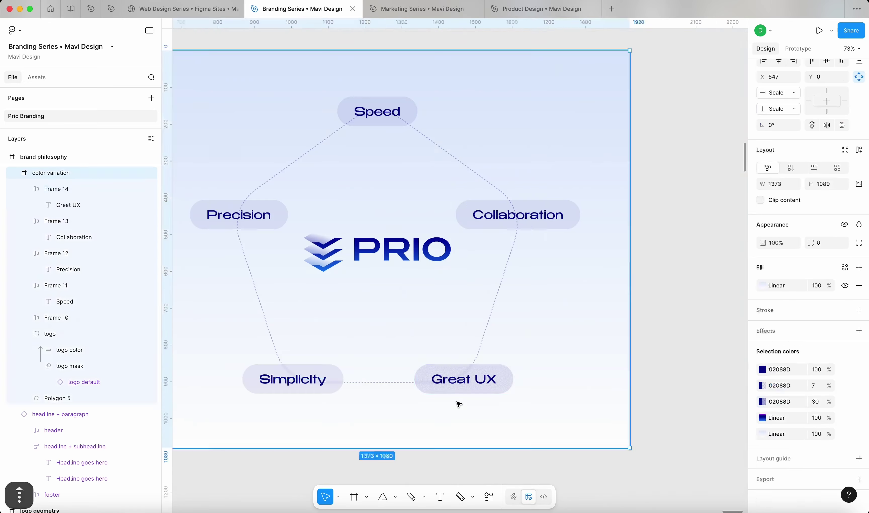
- Lighten one pill's 02088D fill to 3% with a noise texture and copy its properties to the other pills
click(461, 378)
key(shift+Down)
key(shift+Down)
key(alt+super+c)
click(298, 422)
key(super+v)
click(270, 202)
scroll(552, 212, down, 3)
- Hide the dashed pentagon, scatter the pills closely around the logo at varied sizes, and group them
click(613, 290)
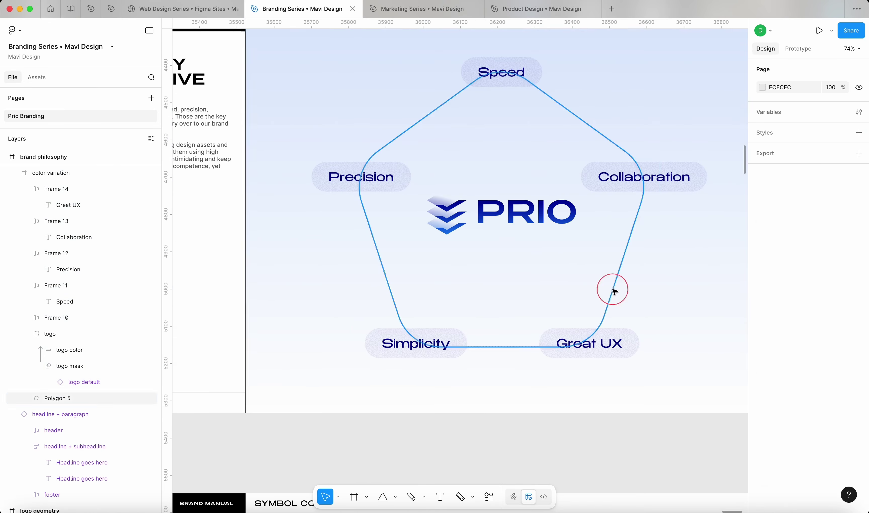
key(super+shift+h)
drag(590, 341, 483, 196)
drag(644, 176, 547, 261)
drag(501, 72, 582, 206)
key(k)
drag(635, 327, 595, 321)
key(super+g)
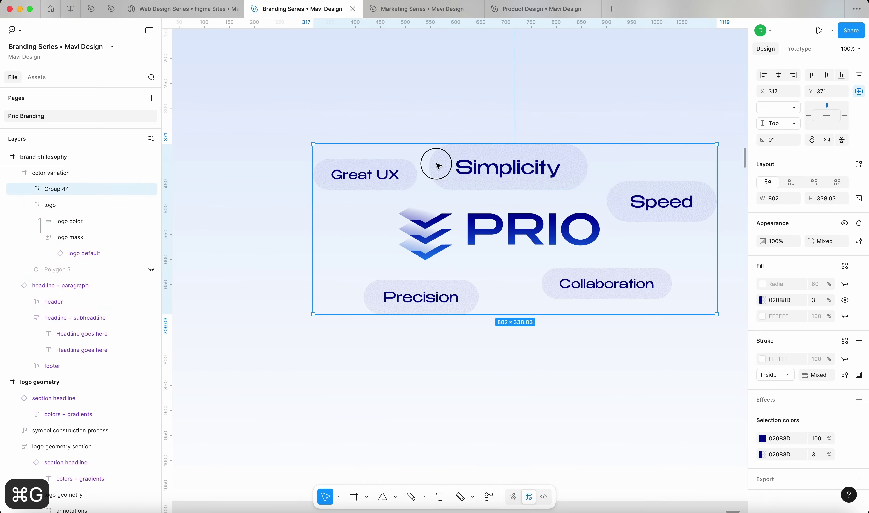
- Try adding a small pill with placeholder text beside the logo symbol, and delete it
key(super+v)
scroll(710, 242, down, 4)
click(710, 243)
scroll(382, 206, up, 5)
double_click(382, 206)
scroll(689, 321, down, 6)
click(689, 321)
click(346, 315)
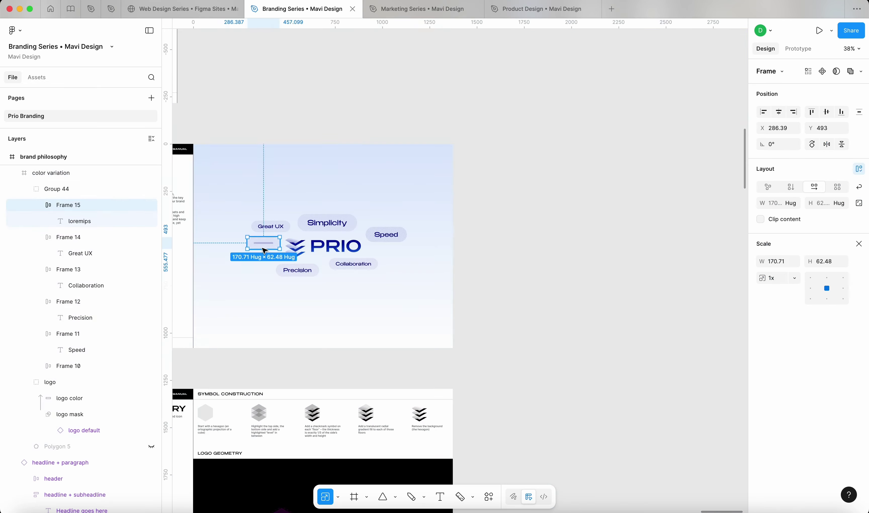
key(Delete)
- Try a 691 × 691 circle with no fill and a radial gradient stroke of 2 centred behind the logo, and delete it
key(o)
drag(375, 147, 576, 349)
click(858, 307)
click(643, 463)
key([)
scroll(429, 363, up, 4)
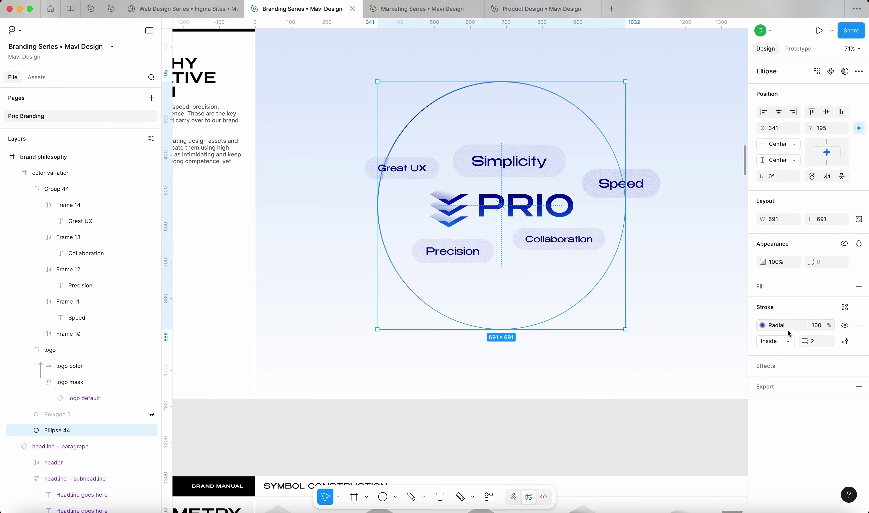
key(Delete)
- Try setting the five pill labels in uppercase with 40% fill opacity, and undo the changes
scroll(504, 268, up, 5)
shift+super+click(504, 167)
shift+super+click(432, 278)
shift+super+click(509, 167)
click(816, 379)
key(shift+Down)
key(shift+Down)
key(shift+Down)
key(shift+Down)
key(shift+Down)
key(shift+Down)
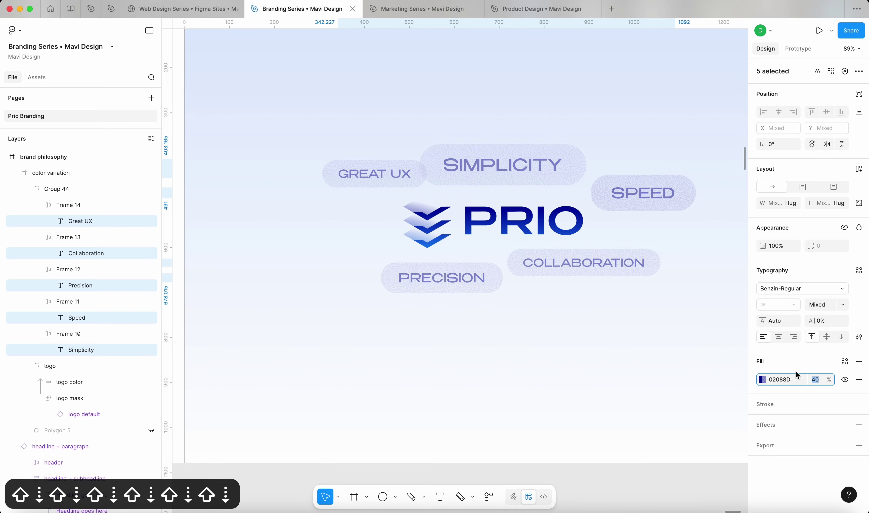
key(super+z)
key(super+z)
key(super+z)
key(super+z)
key(super+z)
key(super+z)
- Rearrange the pills with Simplicity, Speed and Great UX above the logo and Precision and Collaboration below it
scroll(534, 326, down, 4)
scroll(632, 297, up, 4)
click(362, 185)
scroll(452, 206, down, 6)
click(630, 250)
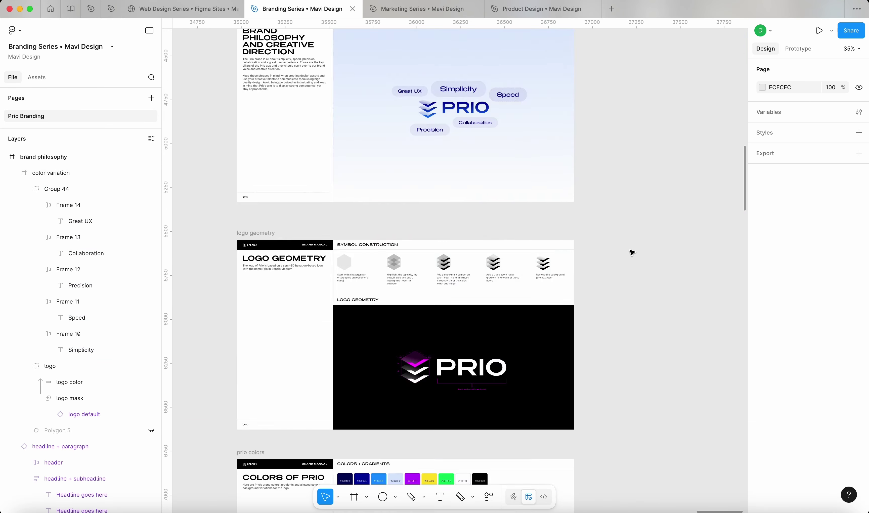
scroll(468, 106, up, 8)
drag(279, 232, 629, 303)
drag(436, 224, 299, 218)
drag(597, 244, 458, 201)
drag(617, 292, 578, 219)
- Scale the pills to a uniform height of about 64
scroll(580, 222, down, 6)
key(k)
click(580, 267)
text(64)
key(Return)
scroll(599, 266, up, 5)
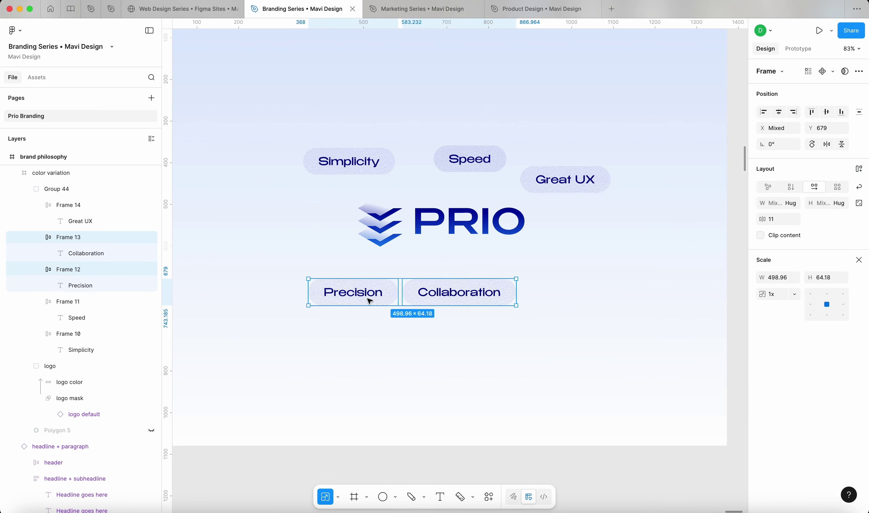
- Gather the five pills below the logo in a centred, wrapping auto layout frame named pillars, 694 wide
scroll(578, 152, down, 3)
scroll(518, 153, down, 3)
drag(497, 152, 448, 267)
key(shift+a)
key(alt+h)
- Scale the pillars frame down proportionally to a width of 555.2
key(k)
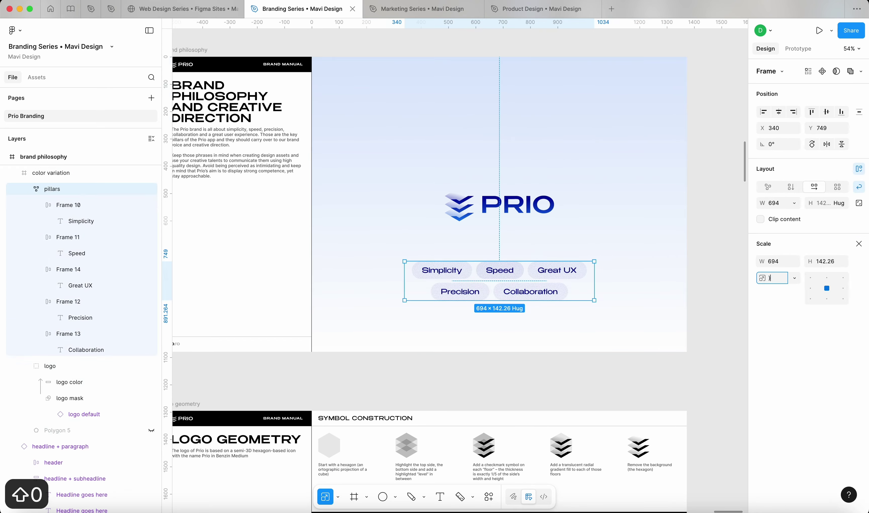
click(498, 205)
click(775, 245)
key(shift+Up)
key(shift+Up)
key(shift+Down)
key(shift+Down)
key(shift+Down)
key(v)
click(539, 276)
click(227, 148)
- Try moving the logo and the pillars frame higher on the page, and undo both moves
scroll(227, 147, down, 5)
scroll(247, 155, up, 5)
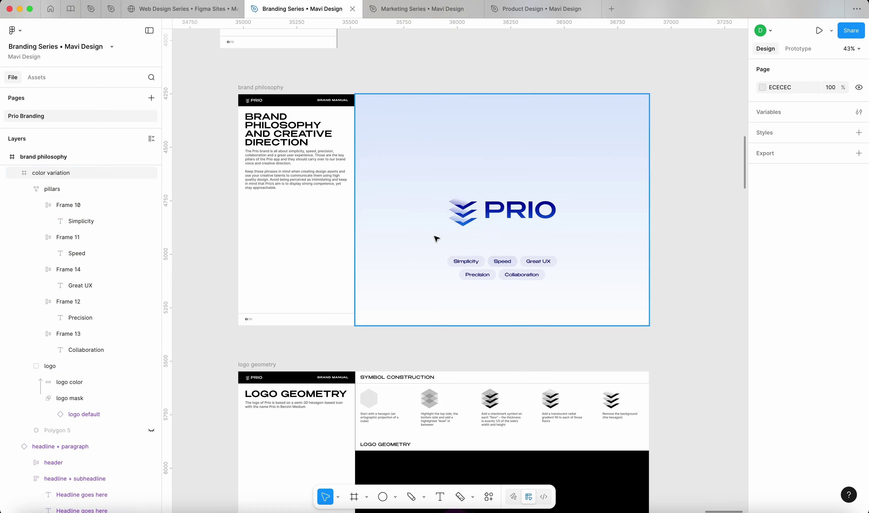
drag(501, 212, 502, 192)
drag(531, 262, 531, 225)
scroll(531, 201, up, 3)
scroll(531, 183, down, 2)
key(super+z)
key(super+z)
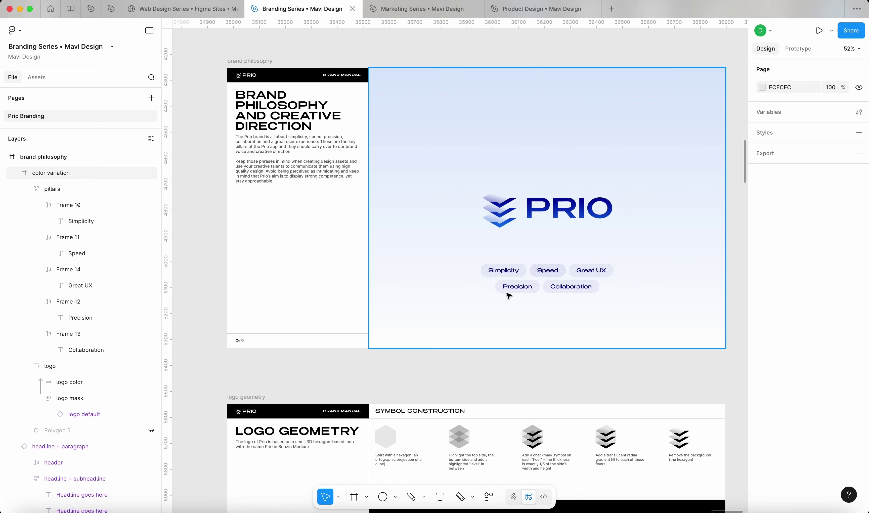
click(547, 274)
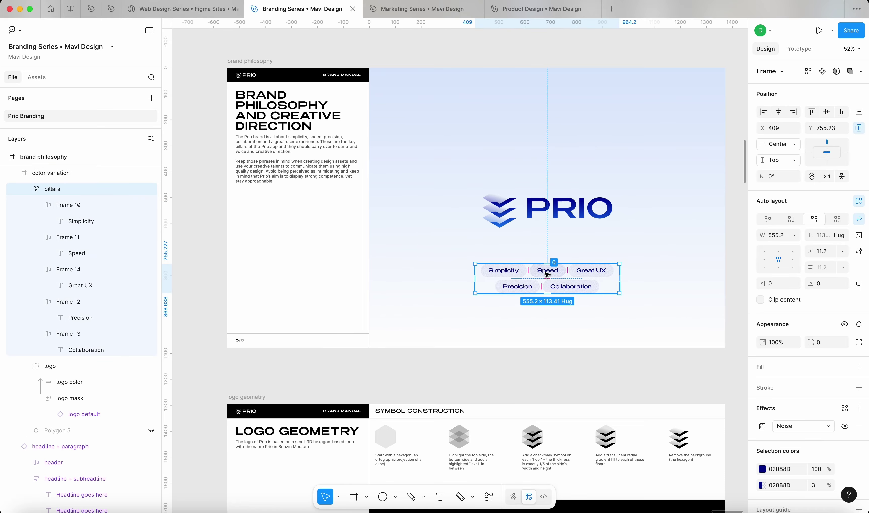
click(568, 357)
- Draw a rectangle over the logo in the logo geometry section and fit it to the symbol and wordmark at 600 × 184
scroll(549, 316, down, 5)
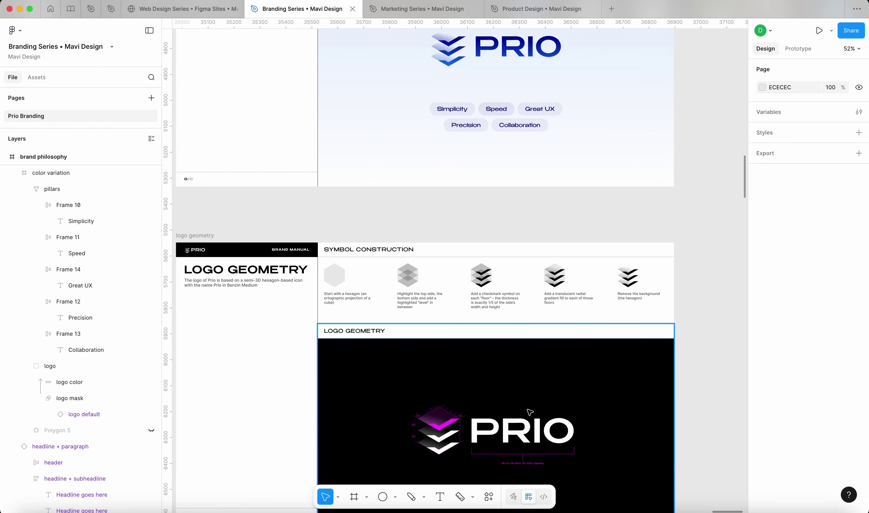
scroll(530, 413, up, 10)
scroll(440, 305, down, 4)
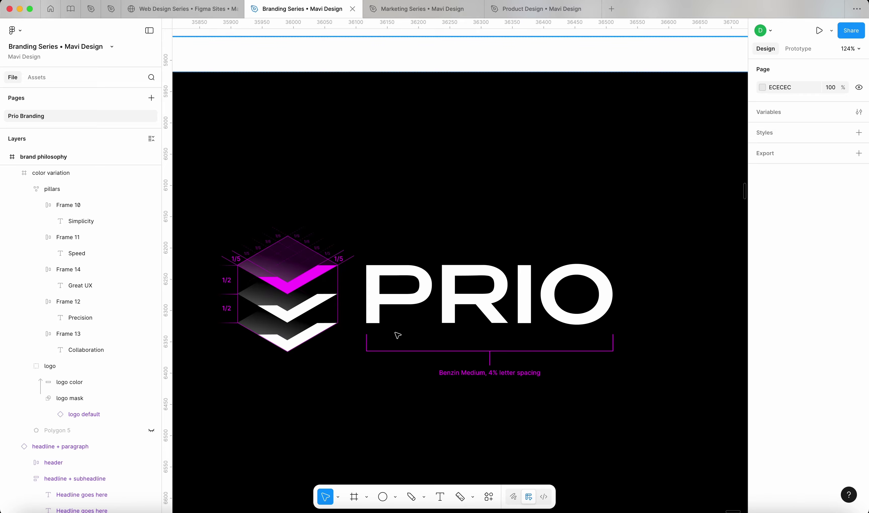
key(r)
drag(616, 368, 301, 262)
scroll(284, 327, up, 3)
scroll(284, 327, up, 3)
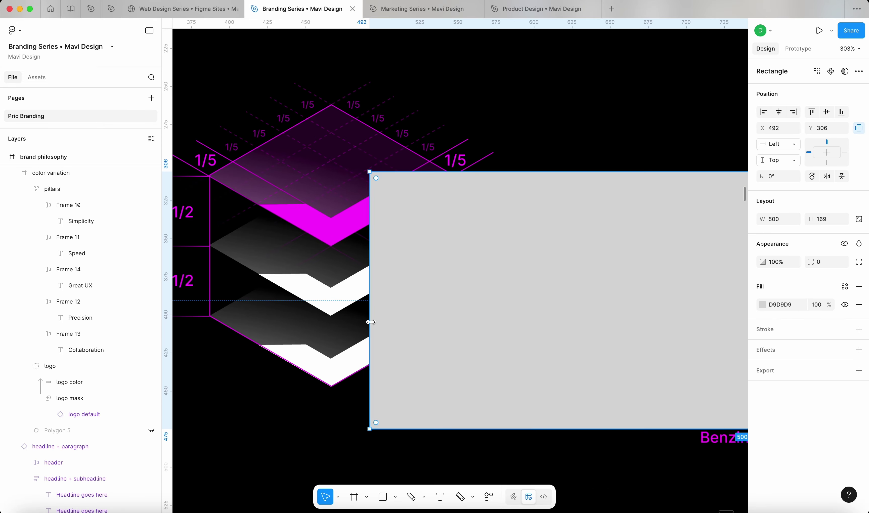
drag(368, 324, 330, 326)
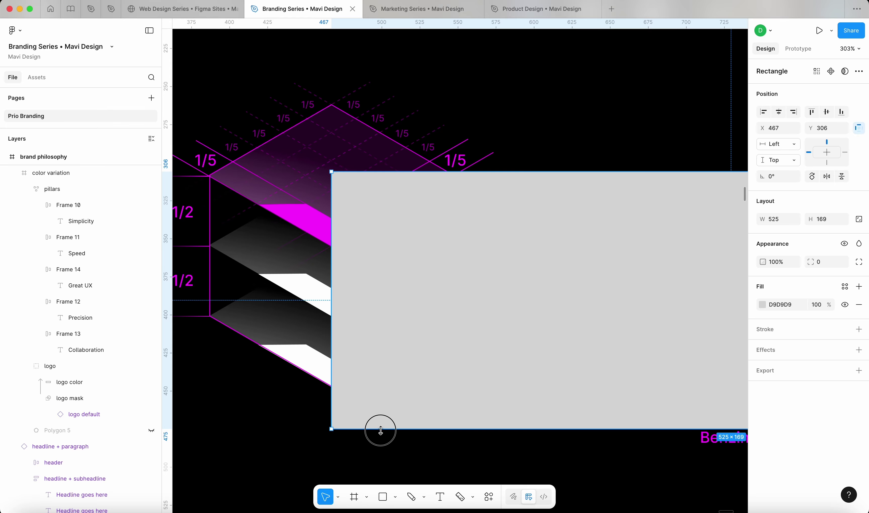
drag(381, 431, 386, 385)
scroll(386, 385, down, 3)
drag(332, 171, 209, 106)
- Fill the rectangle over the logo with FFFFFF at 30% opacity
click(780, 305)
text(f)
key(Return)
key(shift+Down)
key(shift+Down)
key(shift+Down)
key(shift+Down)
key(shift+Down)
key(shift+Down)
key(shift+Down)
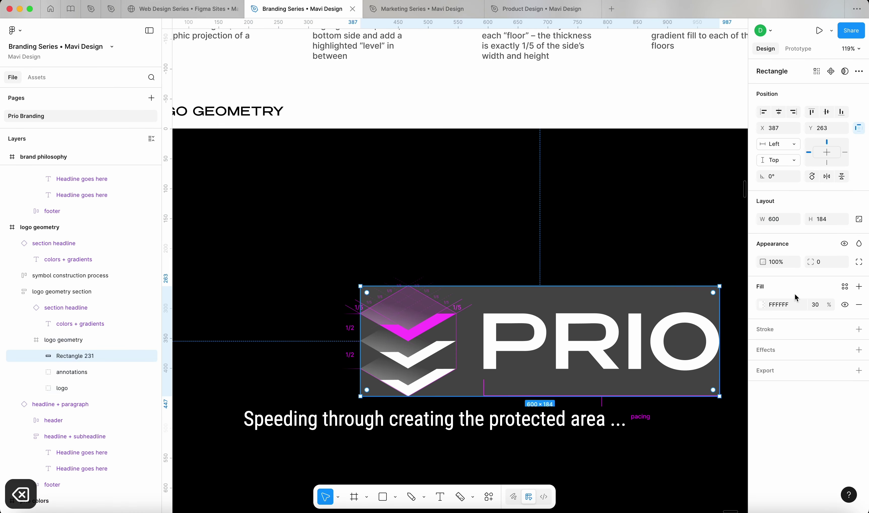
- Enlarge the rectangle evenly around the logo to 690 × 274 as the protected area
text(-22.5)
key(Return)
text(+90)
- Recolour the protected-area rectangle to FF00FF at 20% opacity and send it behind the logo
click(779, 305)
text(ff00ff)
key(Return)
key(shift+Down)
key(shift+Down)
key([)
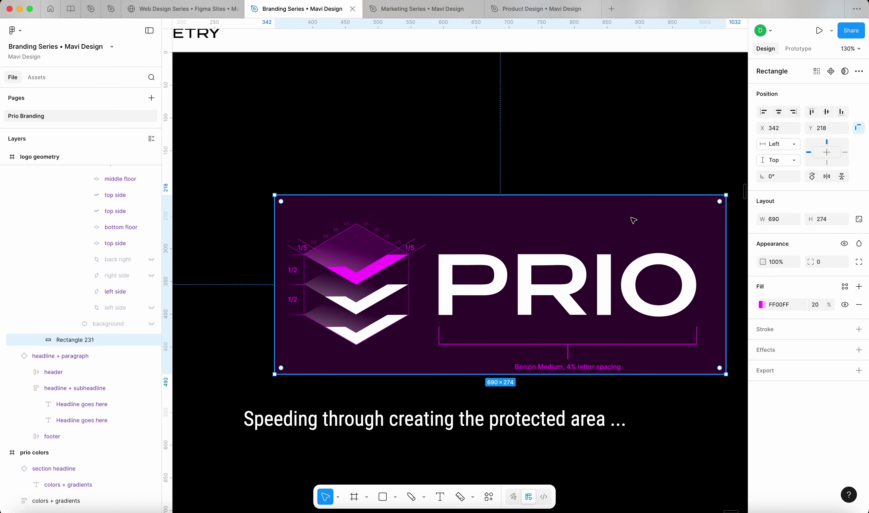
- Place a copy of the logo's checkmark shape directly below the symbol as a spacing measure and fill it with FF00FF
key(super+c)
scroll(352, 338, up, 5)
key(super+v)
drag(488, 219, 480, 295)
double_click(446, 314)
key(Left)
key(Right)
key(Escape)
click(405, 259)
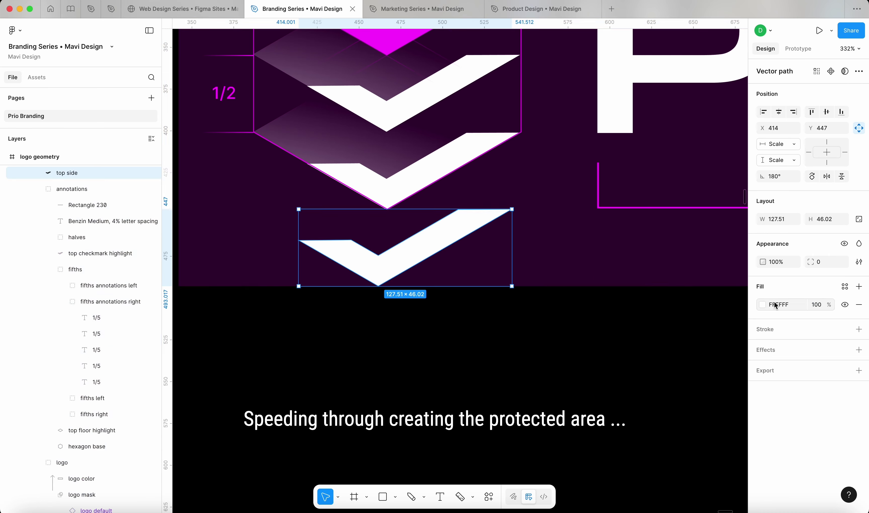
click(777, 305)
text(ff00ff)
key(Return)
- Move the Benzin Medium annotation below the protected area and prefix its text with "Font:"
scroll(404, 259, down, 5)
click(561, 352)
double_click(509, 340)
key(Left)
text(F)
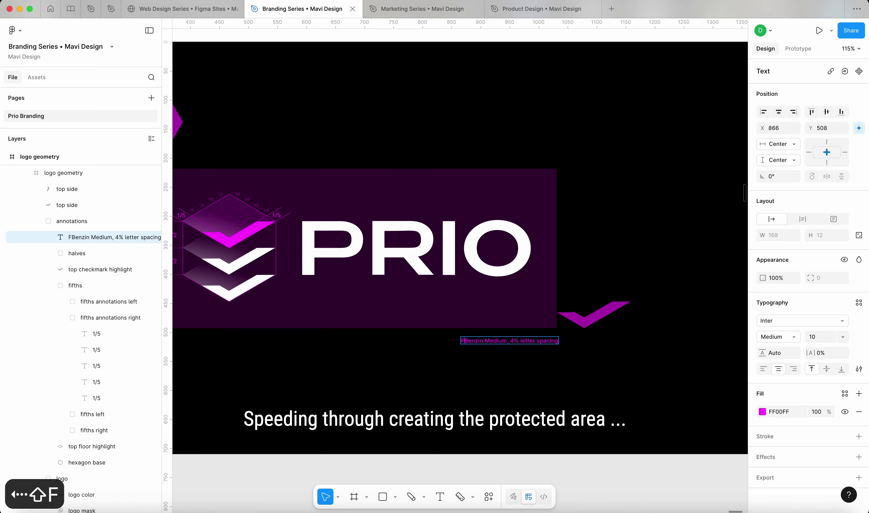
text(ont:)
key(Escape)
- Set rotated checkmark spacers above both upper corners of the protected area and the horizontal one inside its lower-right corner
click(356, 217)
drag(356, 217, 588, 217)
click(620, 315)
drag(620, 314, 565, 315)
- Add FF00FF guide lines along the symbol's top and bottom edges and copy the checkmark spacer into the protected area's upper band
key(p)
key(Return)
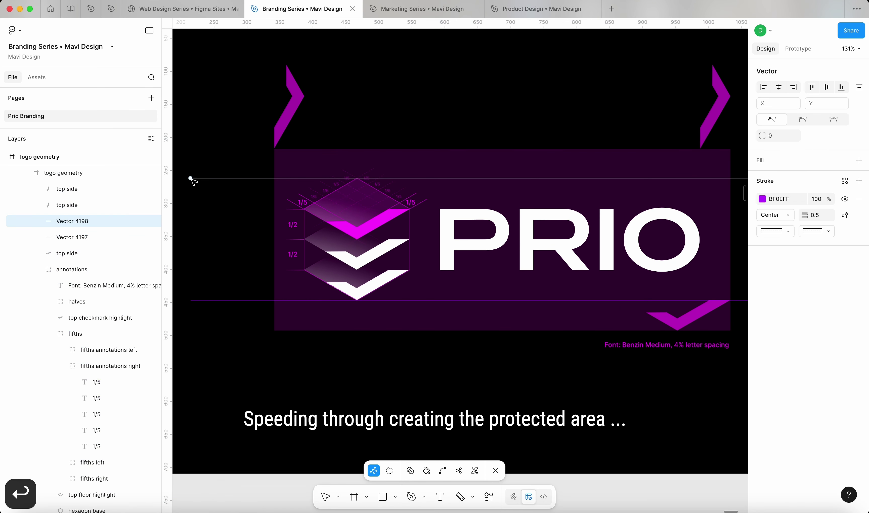
key(Escape)
drag(688, 315, 688, 162)
click(504, 99)
click(763, 324)
text(ff00ff)
click(500, 142)
scroll(636, 156, down, 3)
click(635, 156)
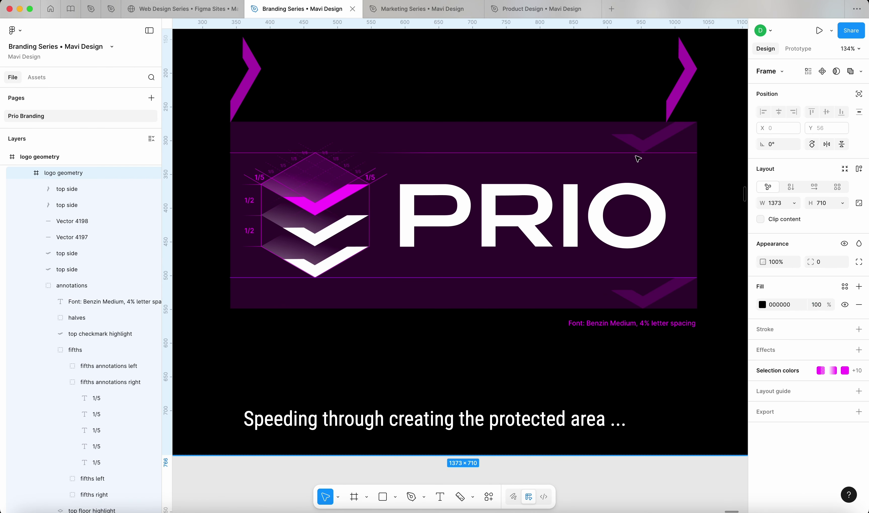
- Place a horizontally flipped rotated checkmark spacer beside the letter O, next to a vertical guide line at the wordmark's outer edge
drag(685, 71, 685, 211)
scroll(597, 92, up, 5)
click(320, 227)
scroll(570, 187, down, 5)
click(565, 187)
key(shift+h)
click(612, 187)
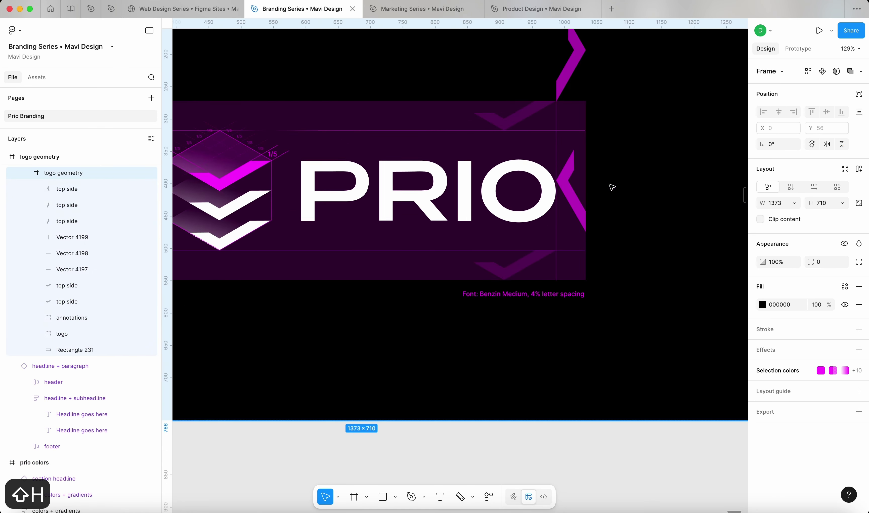
- Copy the vertical guide line to the symbol's left edge
scroll(612, 187, down, 3)
mouse_move(710, 177)
mouse_down()
mouse_move(305, 177)
mouse_move(322, 177)
mouse_up()
scroll(321, 177, up, 5)
click(763, 324)
click(652, 251)
click(517, 79)
scroll(279, 153, down, 5)
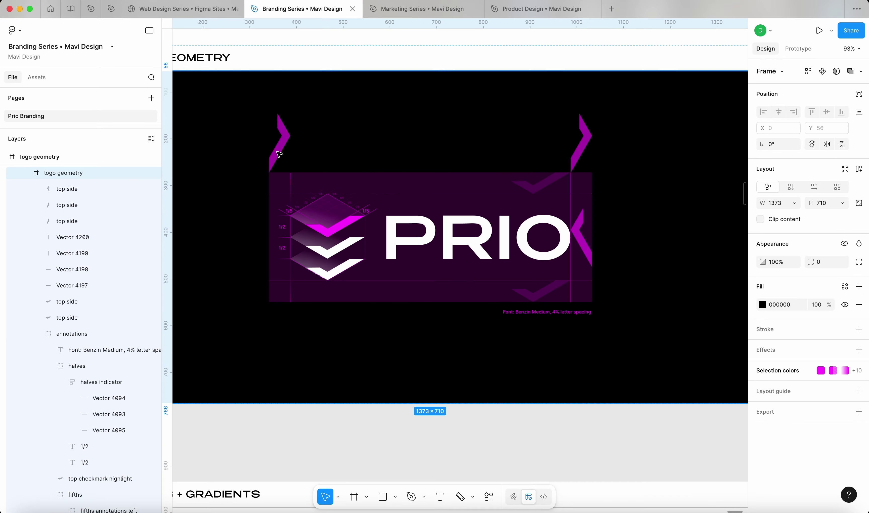
- Dim the rotated spacers and fade the upper guide line around the symbol's apex with a linear FF00FF stroke gradient, transparent at 29%
scroll(290, 302, up, 5)
click(390, 378)
drag(279, 153, 347, 159)
key(shift+Down)
key(shift+Down)
key(shift+Down)
key(shift+Down)
key(Return)
click(289, 310)
click(491, 192)
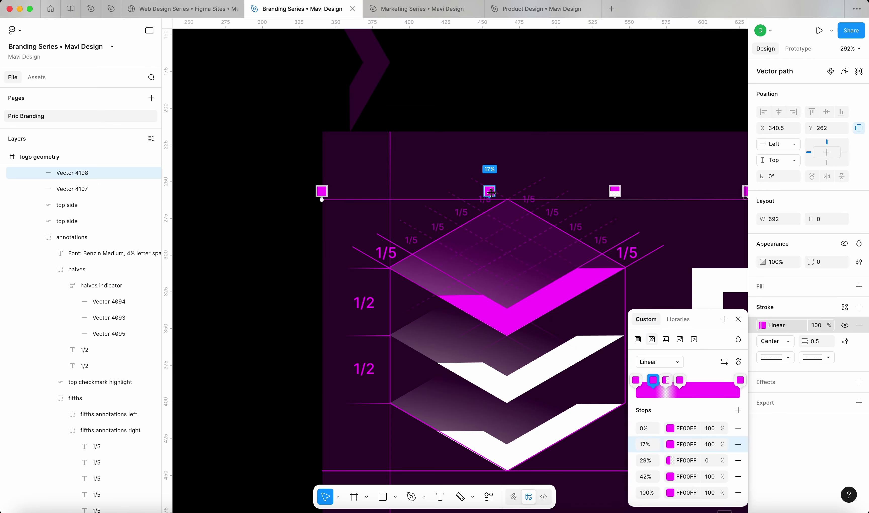
- Copy the font annotation below the protected area's left corner, left-aligned, reading "Logo's protection area = height of the checkmark, all directions"
scroll(491, 192, down, 5)
click(596, 307)
alt+drag(595, 307, 272, 308)
scroll(365, 77, up, 2)
click(365, 77)
double_click(311, 339)
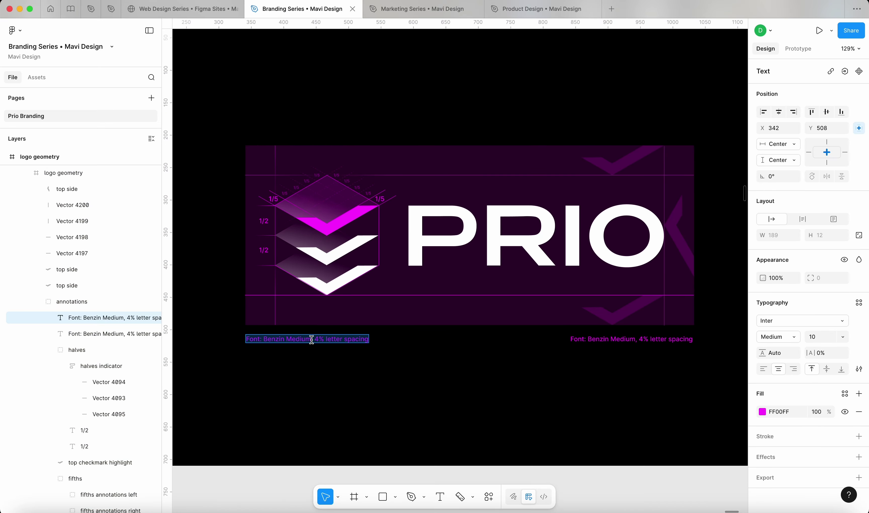
key(super+alt+l)
key(Escape)
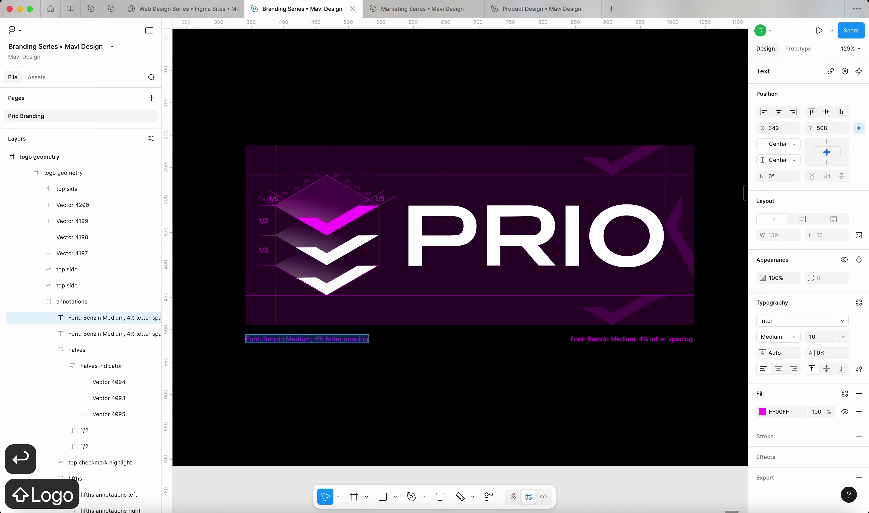
text(Logo's protection area = height of the checkmark, all directions)
scroll(459, 246, up, 1)
key(Escape)
click(657, 235)
scroll(657, 235, up, 3)
key(alt+super+[)
scroll(637, 282, down, 4)
click(637, 334)
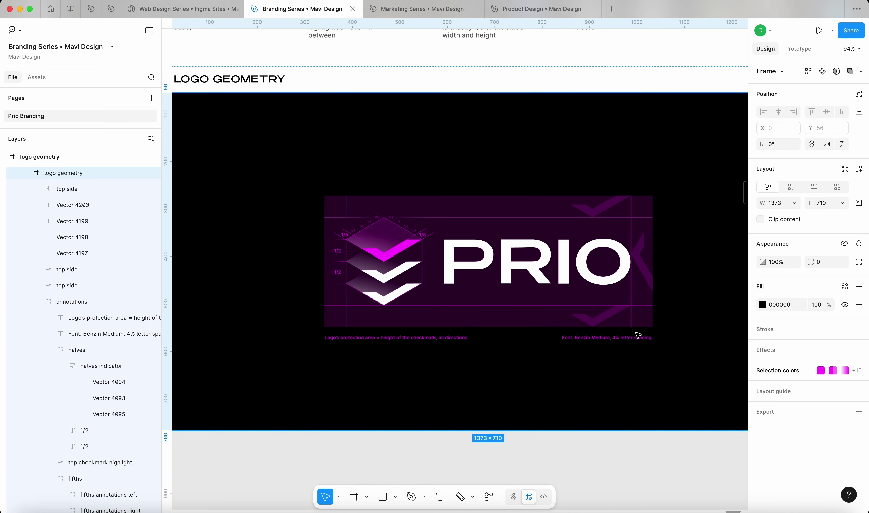
- Scale the logo on the brand philosophy page to a width of 600 and centre it horizontally and vertically in its panel
scroll(638, 335, down, 5)
click(561, 317)
click(553, 271)
scroll(561, 286, down, 4)
key(super+z)
key(k)
click(776, 246)
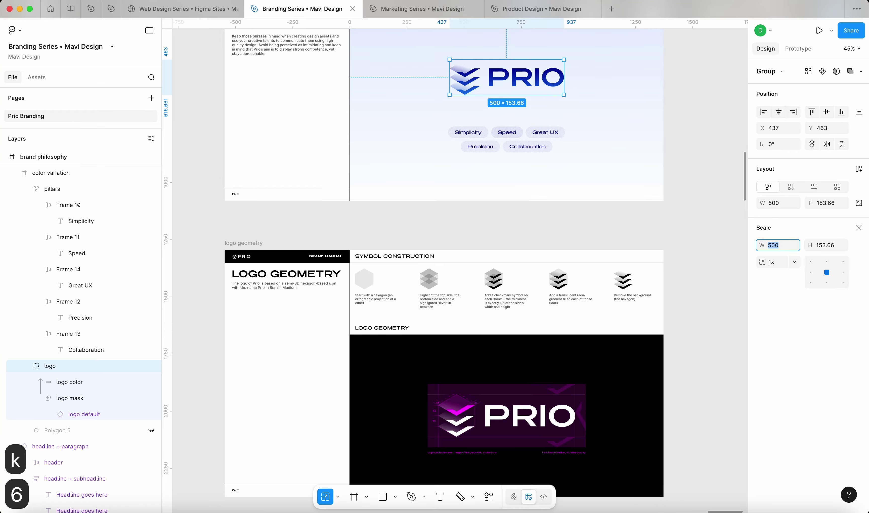
text(600)
key(Return)
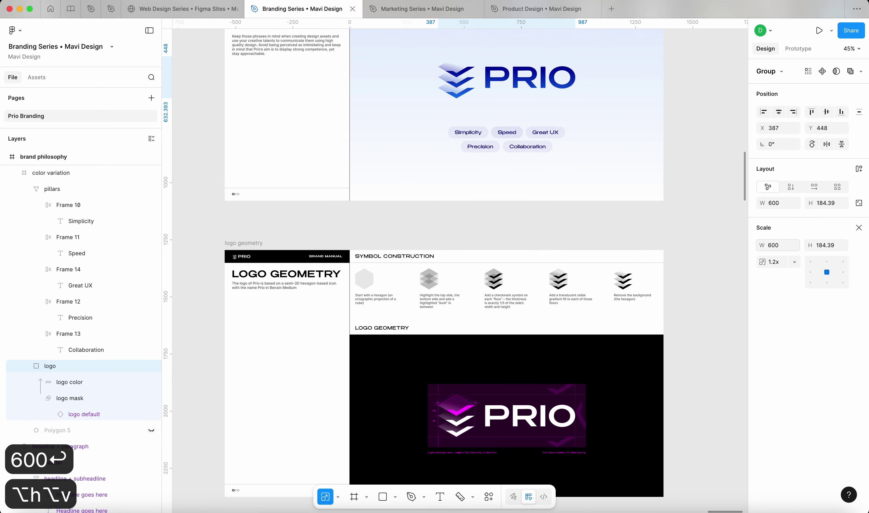
click(687, 241)
click(559, 97)
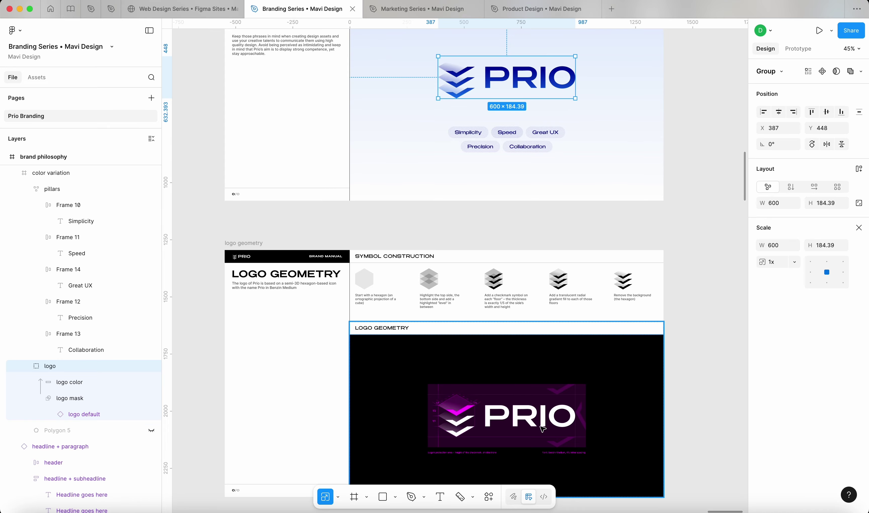
- Review the brand philosophy and logo geometry pages side by side, checking the balance of logo size and background
click(706, 435)
scroll(707, 435, down, 2)
scroll(707, 436, down, 5)
scroll(707, 435, down, 2)
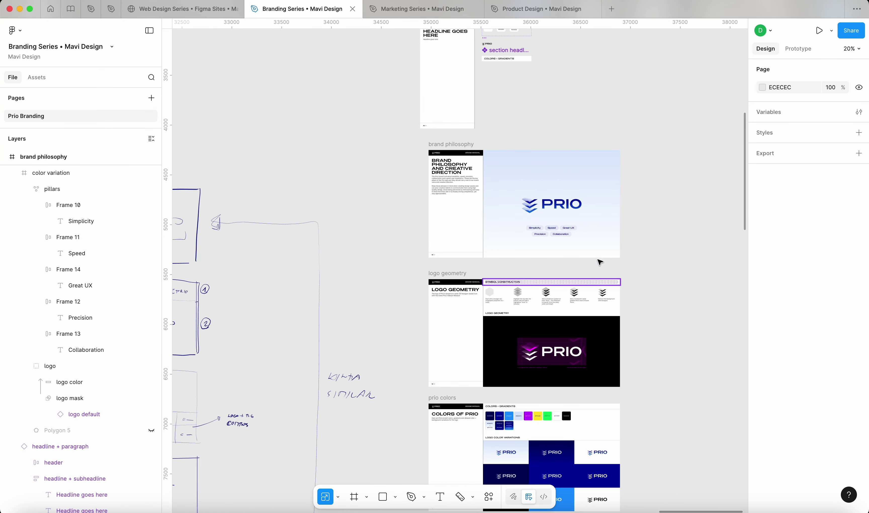
scroll(600, 263, up, 10)
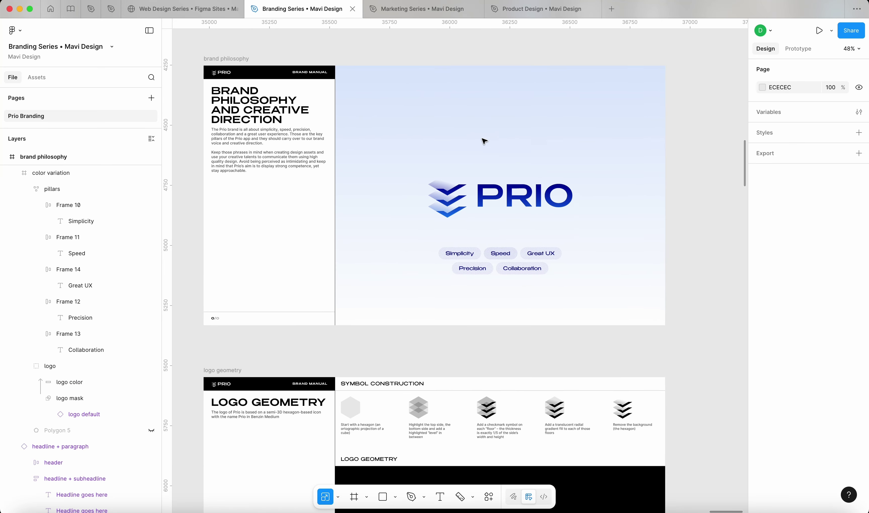
scroll(484, 140, up, 3)
scroll(489, 175, right, 2)
scroll(489, 174, down, 1)
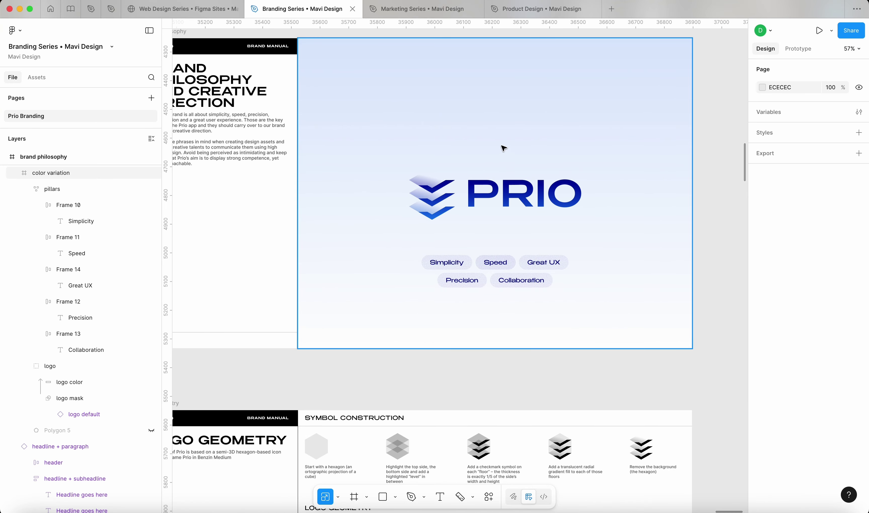
- Try FFFFFF as the first stop of the philosophy panel's background gradient, then undo the colour change
click(503, 147)
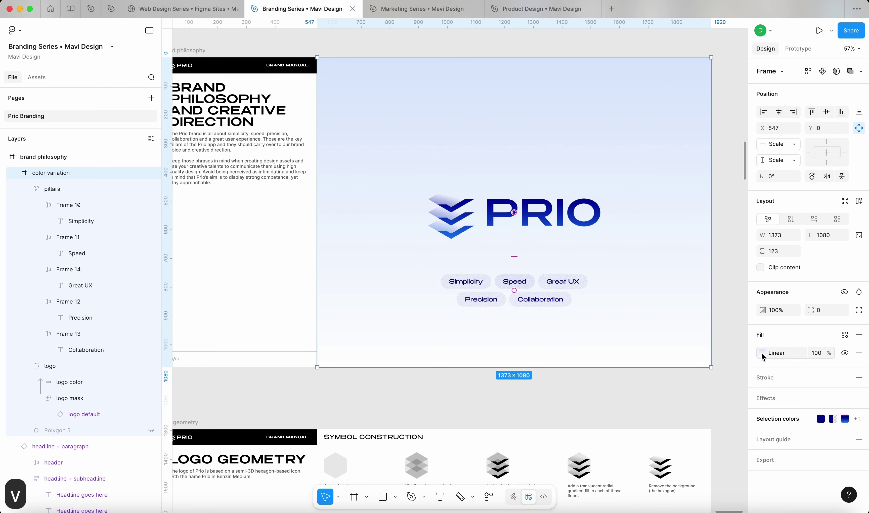
click(761, 354)
text(f)
key(Return)
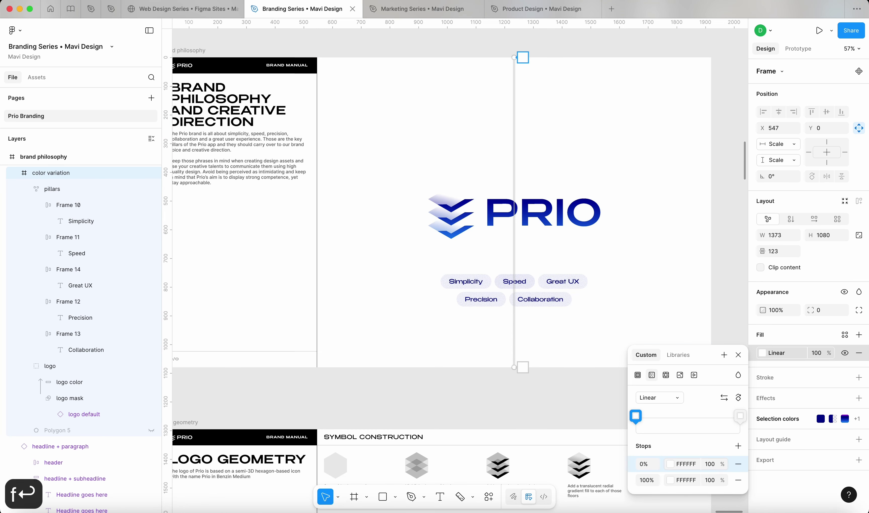
key(super+z)
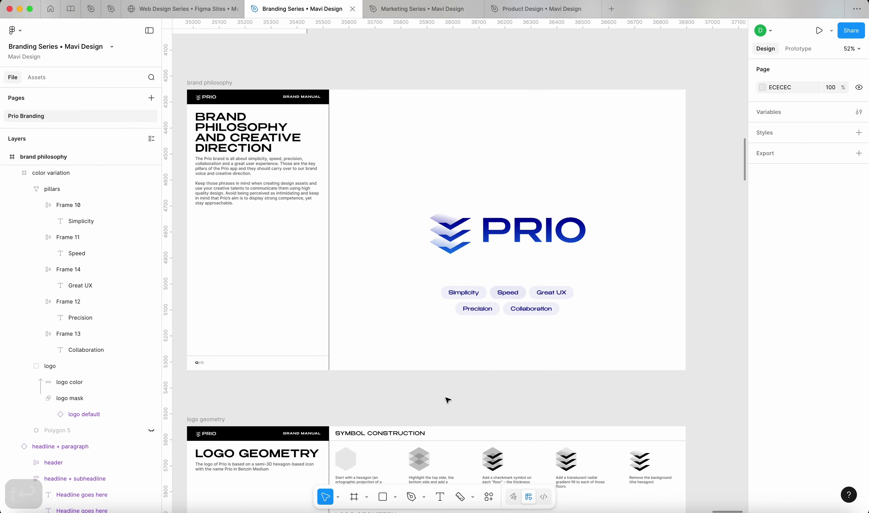
key(super+z)
key(super+z)
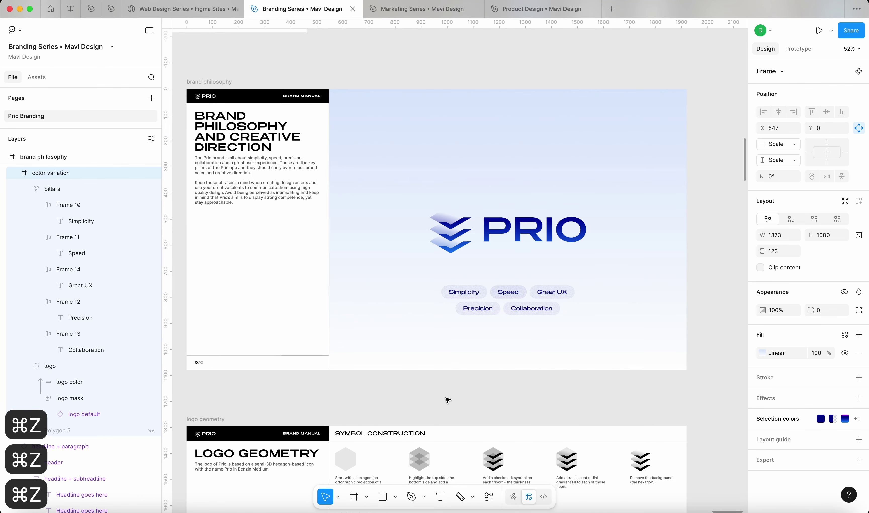
- Try DBE8FD as the last stop of the philosophy panel's background gradient and undo it
click(762, 353)
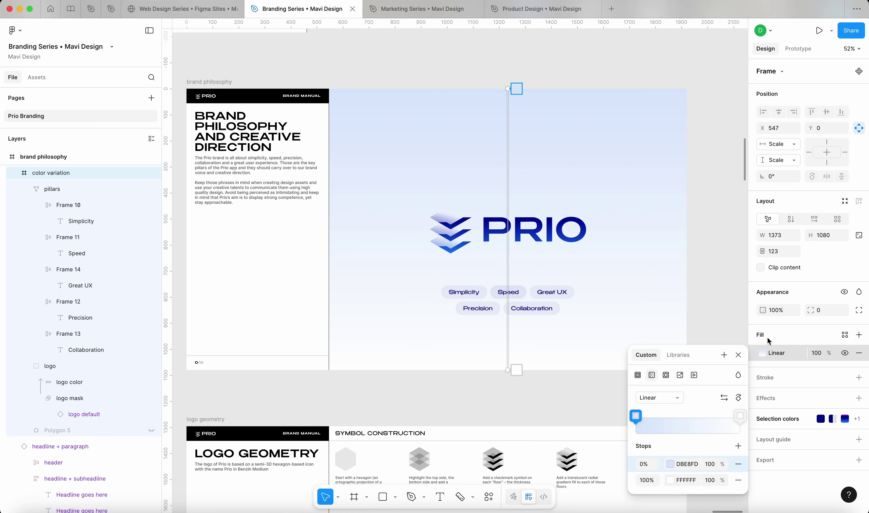
click(686, 480)
text(DBE8FD)
key(Return)
click(556, 406)
key(super+z)
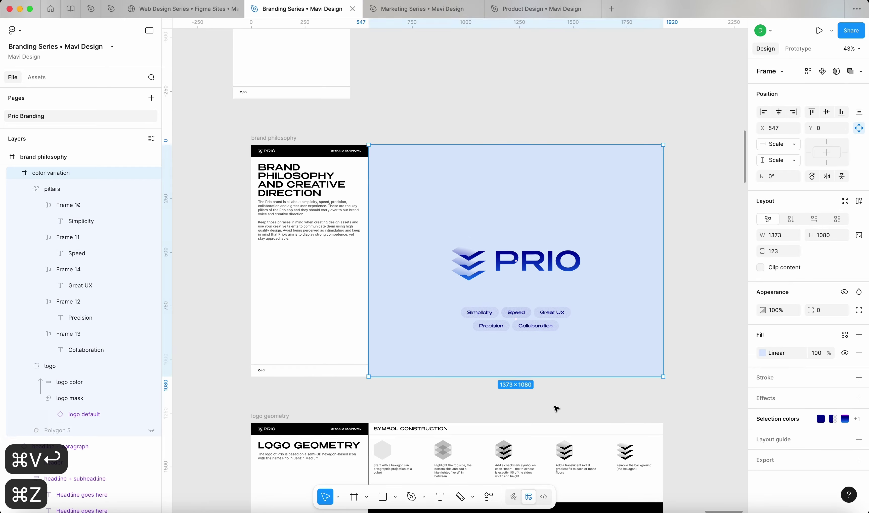
key(super+z)
key(super+z)
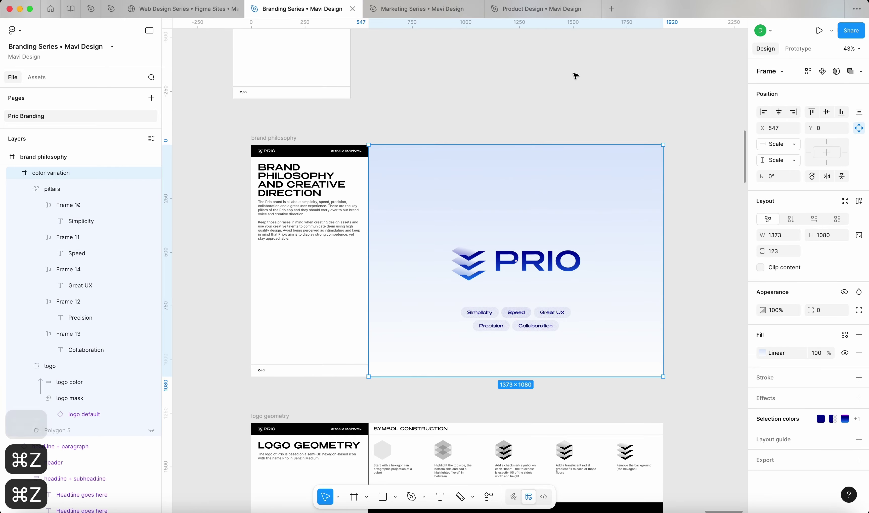
- Compare the manual pages made so far with the hand-drawn page sketches
click(574, 75)
scroll(574, 75, down, 5)
scroll(574, 75, down, 3)
scroll(625, 139, up, 4)
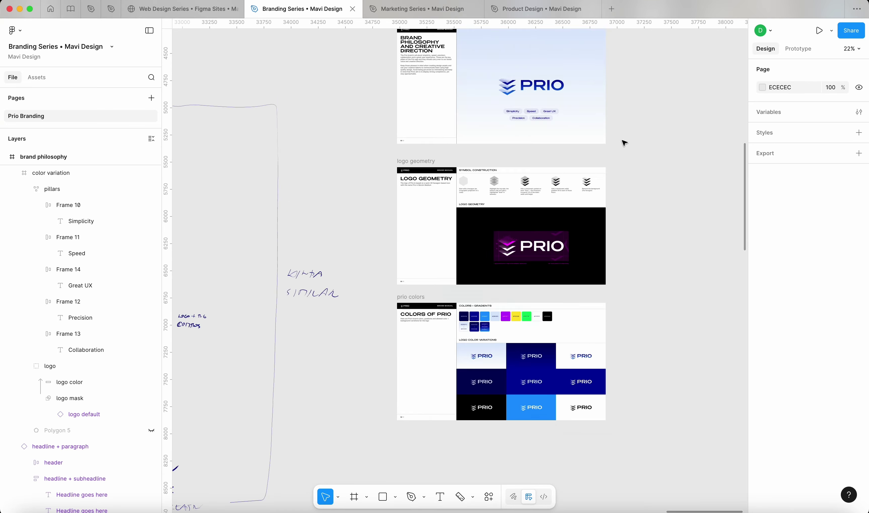
scroll(625, 141, down, 2)
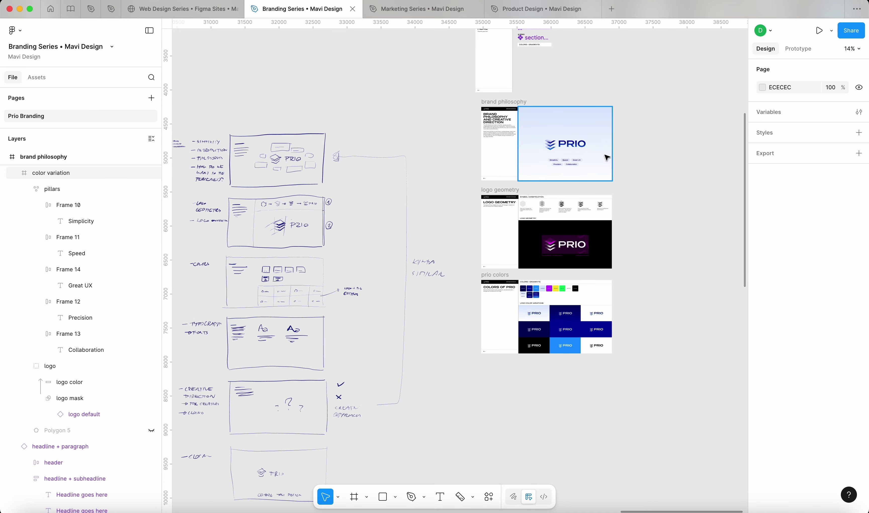
scroll(659, 200, down, 5)
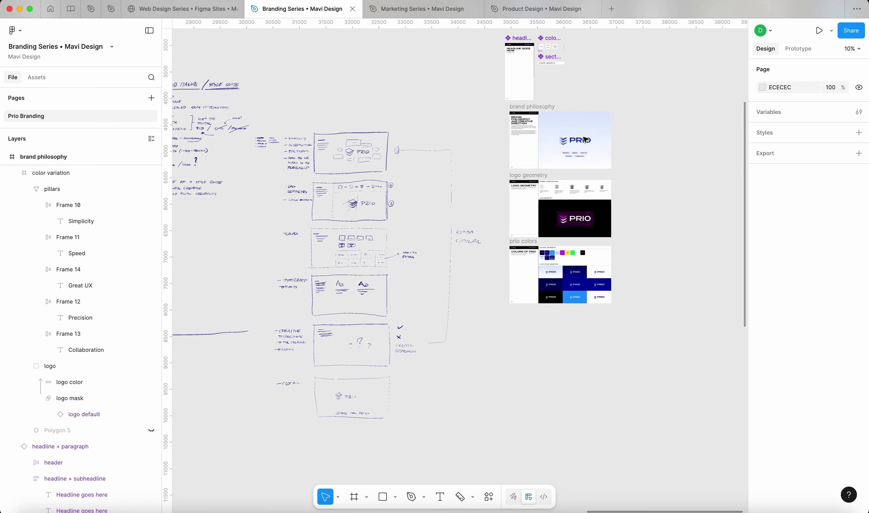
scroll(584, 139, up, 3)
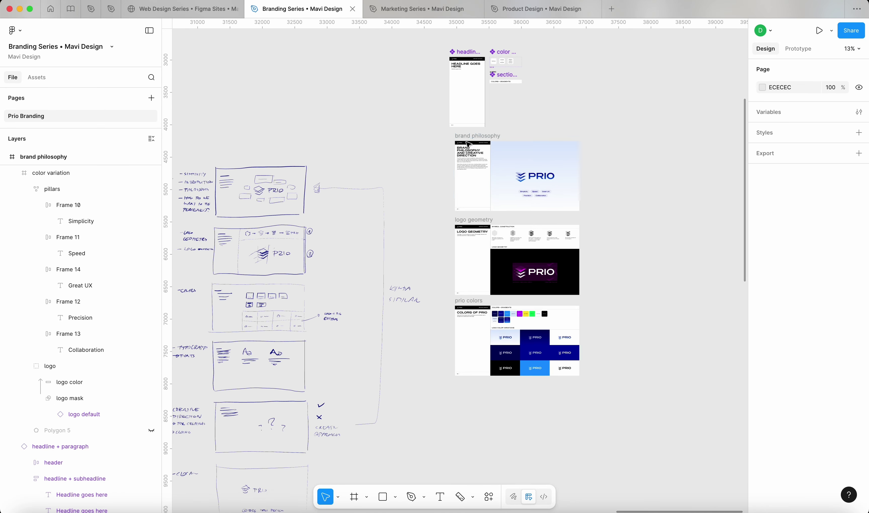
- Duplicate the brand philosophy page and place the copy below the prio colors page
scroll(468, 144, down, 3)
click(502, 117)
drag(521, 81, 539, 333)
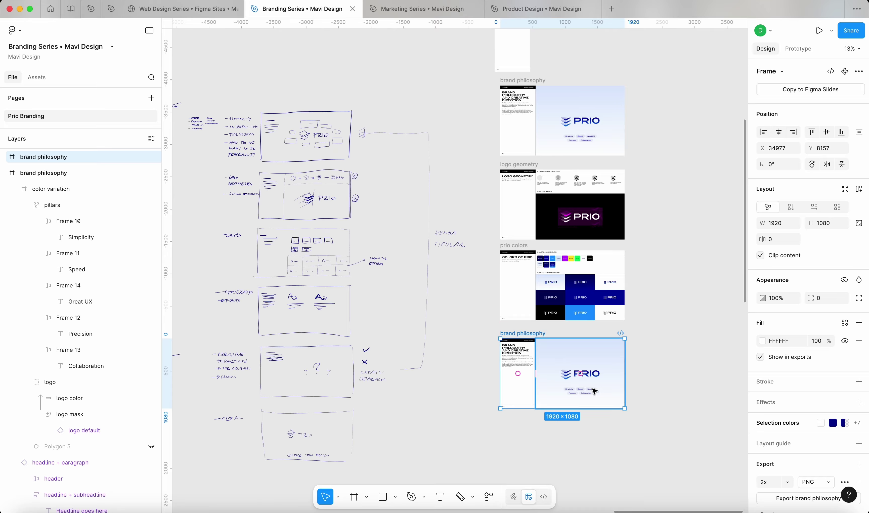
- Change the duplicated page's headline to "Typography & fonts", with a line break before the ampersand
scroll(618, 399, up, 5)
scroll(320, 252, up, 3)
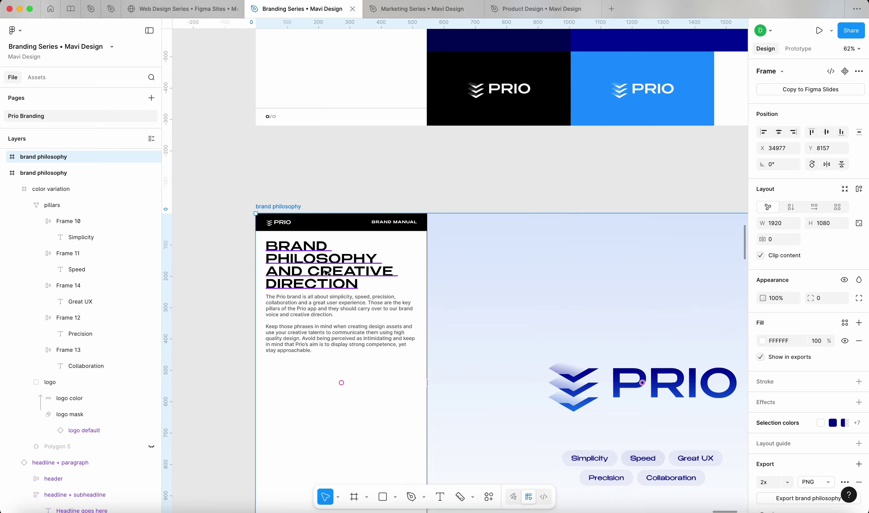
click(323, 270)
key(super+a)
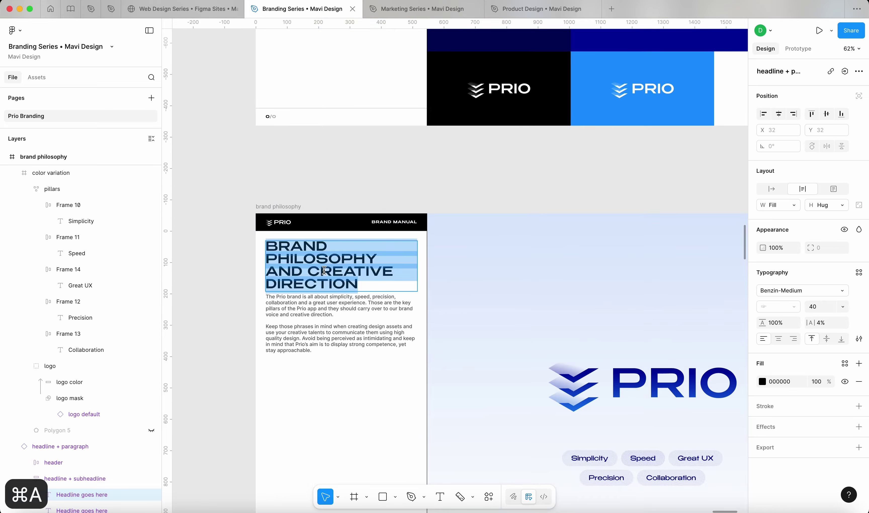
text(Typog)
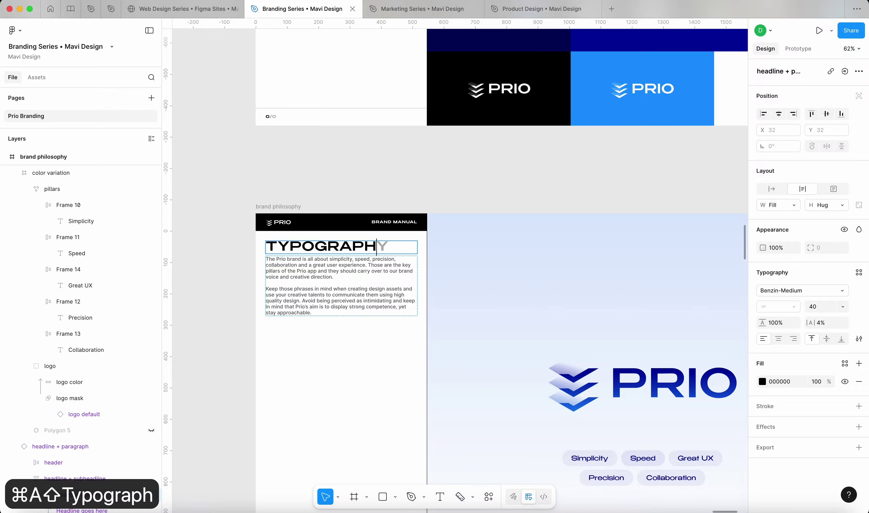
text(raphy & fonts)
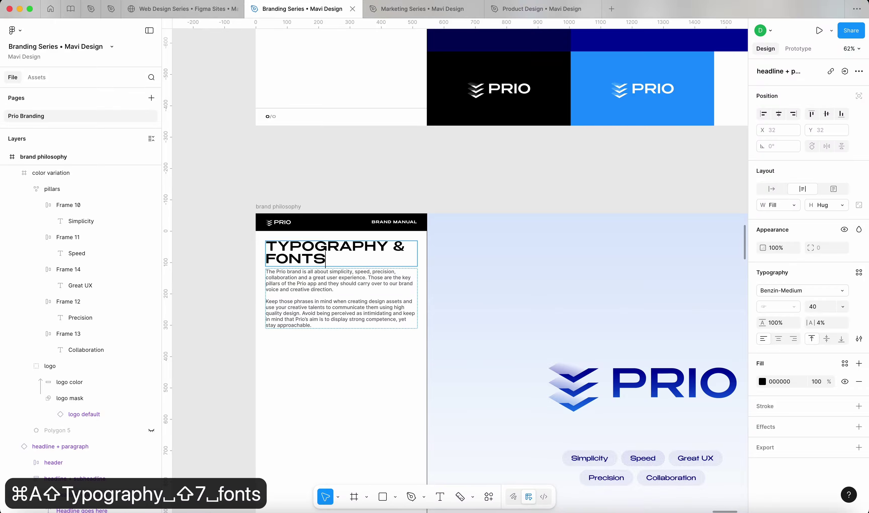
key(shift+Return)
key(Escape)
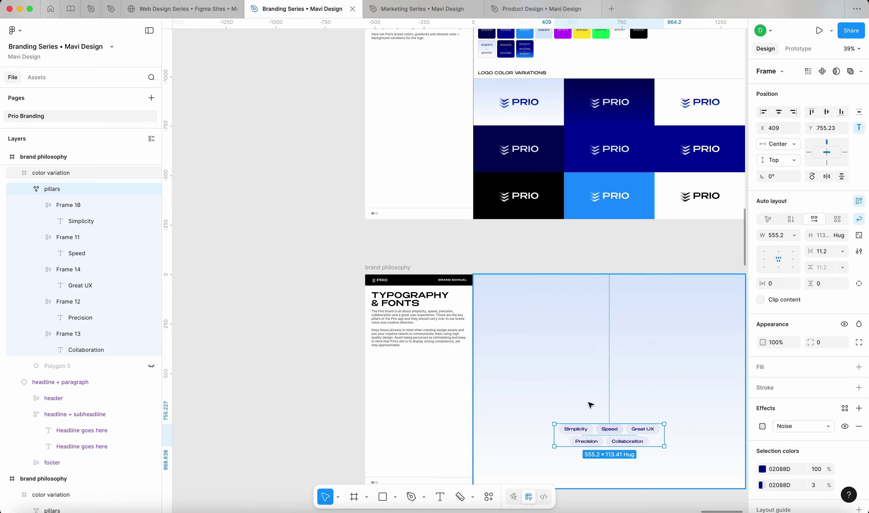
- Delete the logo, keyword pills and gradient background panel from the duplicated page
key(BackSpace)
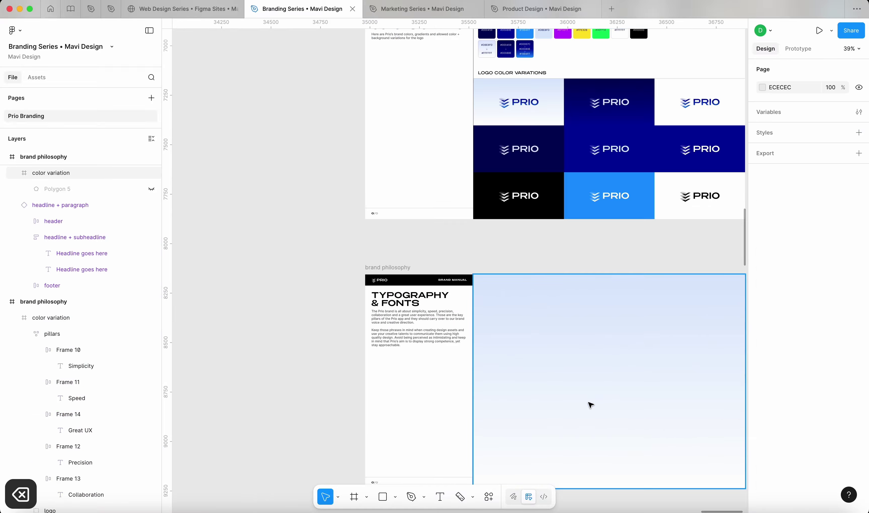
click(581, 392)
key(BackSpace)
scroll(528, 359, down, 3)
scroll(528, 359, right, 3)
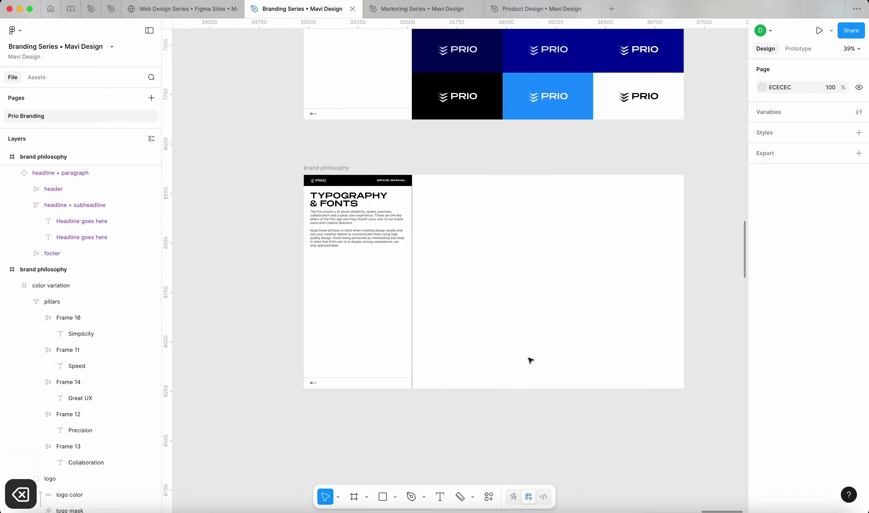
- Rename the duplicated page's frame to "typography & fonts"
click(294, 200)
double_click(293, 201)
text(t)
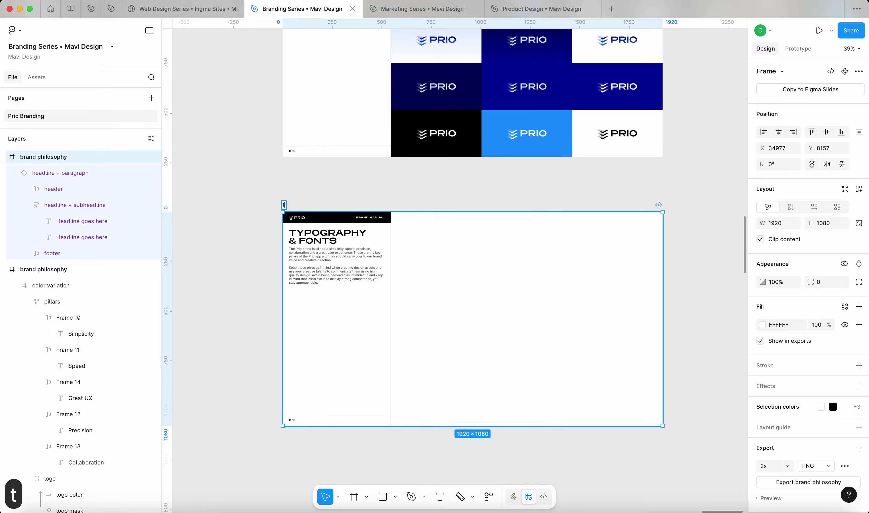
text(ypography )
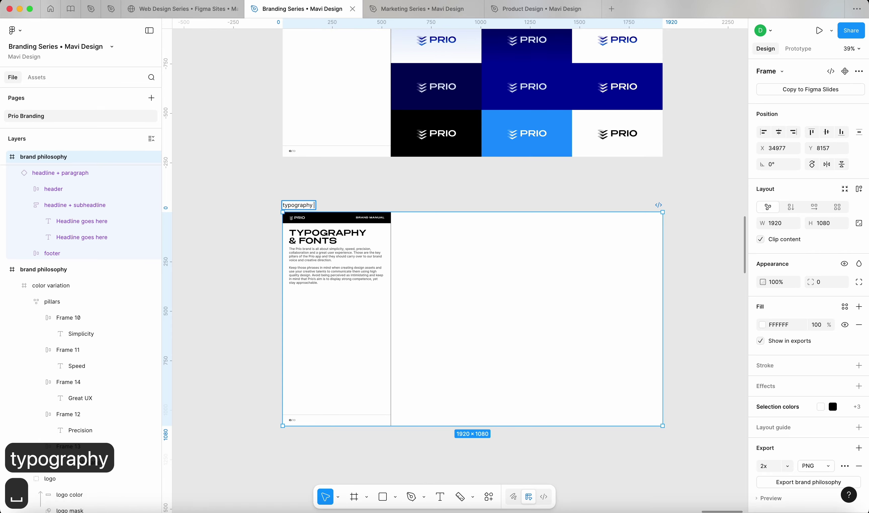
text(& fonts)
key(Return)
- Copy the page headline into the blank area beside the text column and set the copy's font size to 80
scroll(473, 394, up, 2)
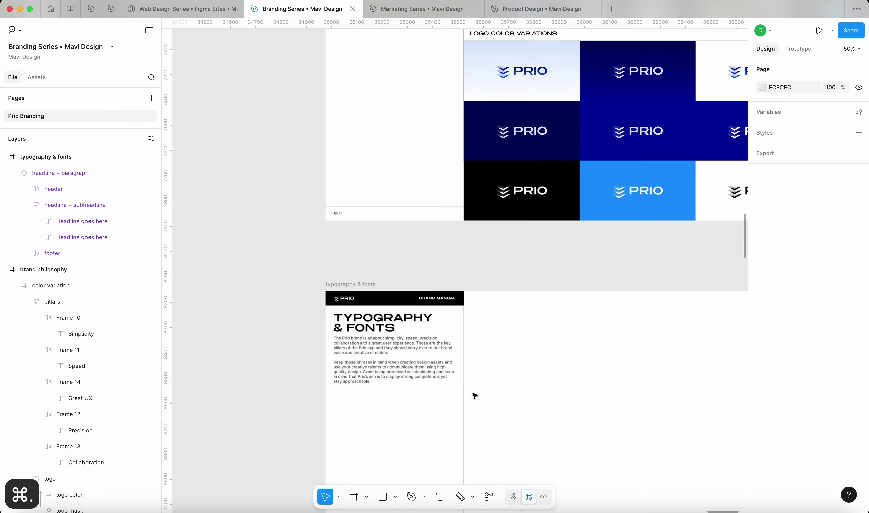
super+click(388, 326)
drag(387, 326, 559, 341)
scroll(547, 340, right, 5)
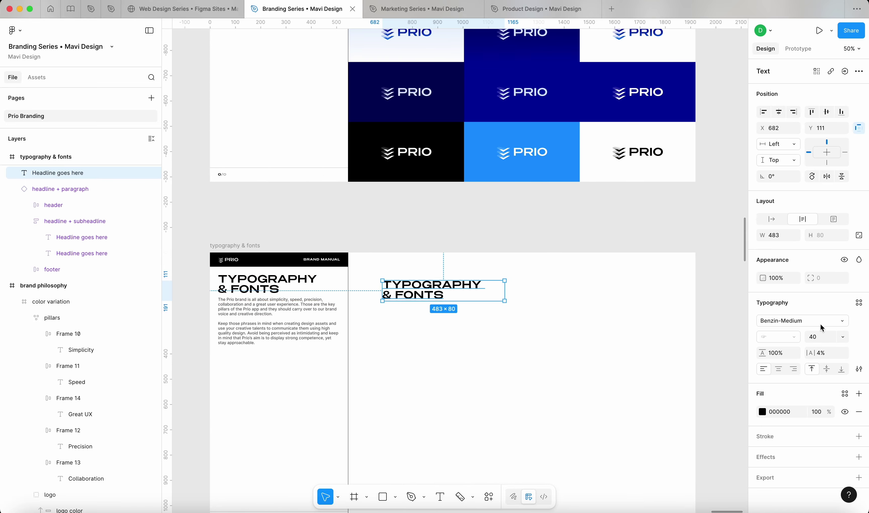
key(shift+Up)
key(shift+Up)
key(shift+Up)
key(shift+Up)
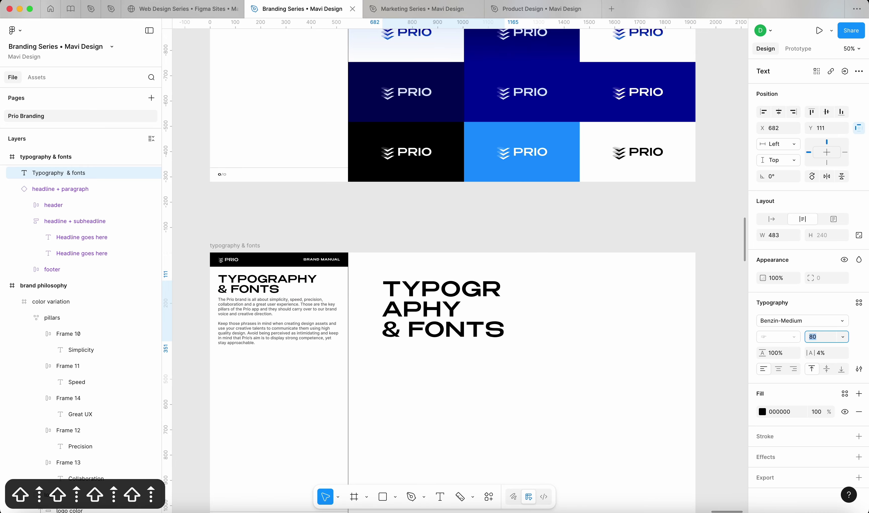
click(512, 337)
- Replace the copied headline's text with "Aa" and display it in its original case
click(443, 291)
double_click(443, 291)
text(A)
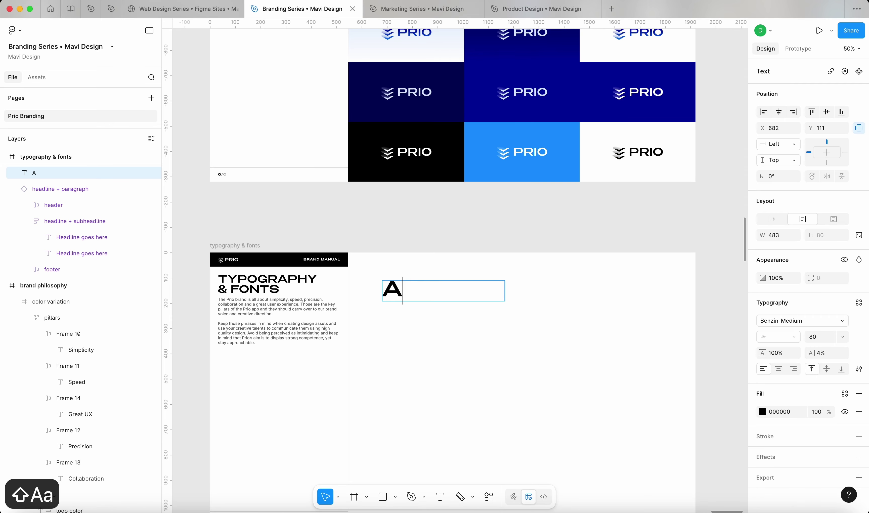
key(Escape)
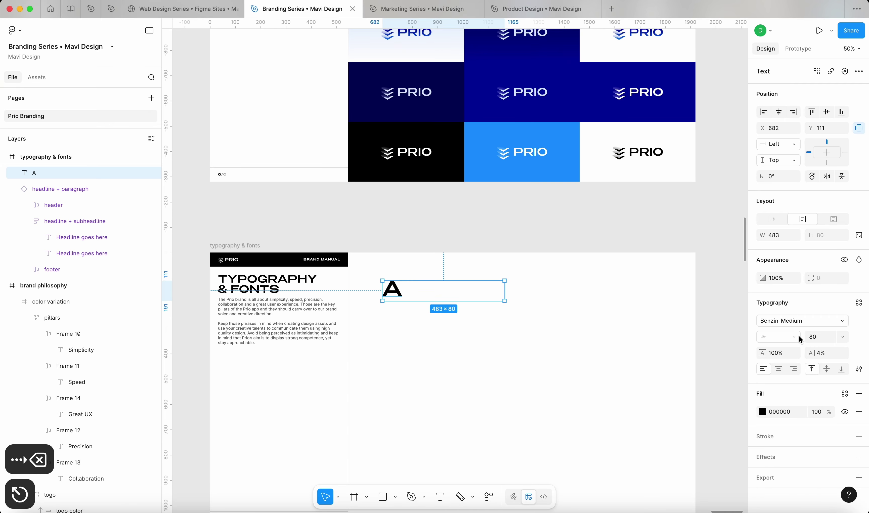
click(859, 369)
double_click(394, 299)
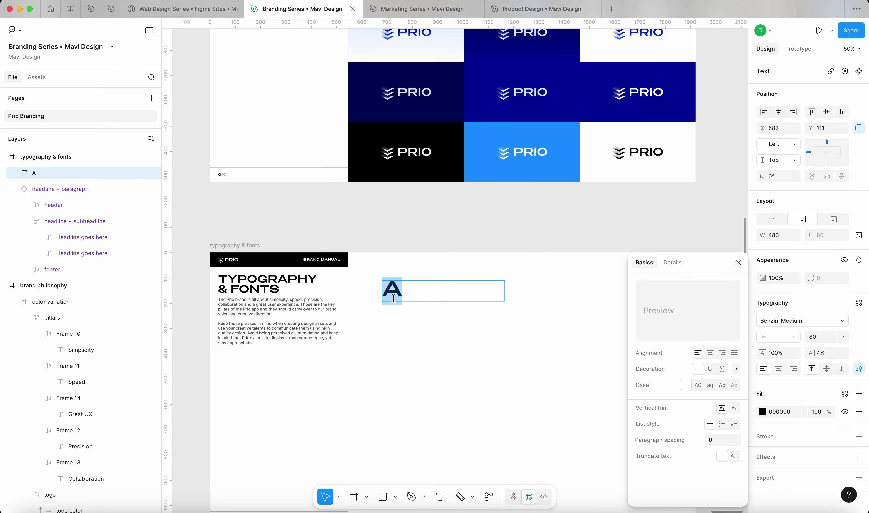
text(Aa)
key(Escape)
- Duplicate the "Aa" sample directly below itself and change the copy's text to "Benzin Medium"
scroll(393, 298, up, 2)
drag(401, 287, 402, 320)
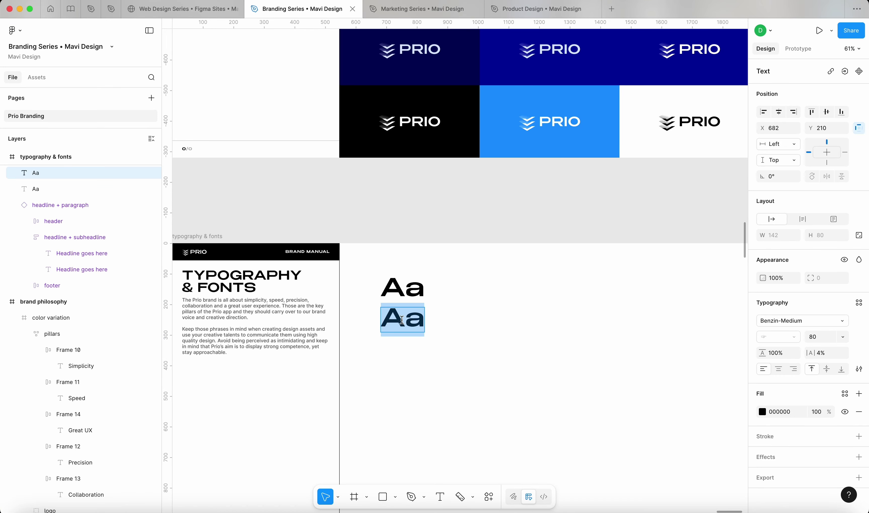
text(Bezndin)
key(BackSpace)
key(BackSpace)
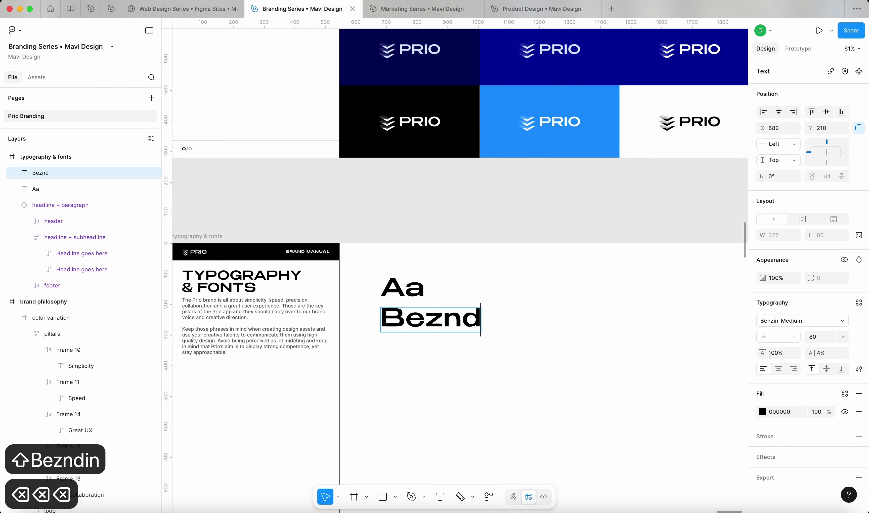
key(BackSpace)
key(BackSpace)
key(BackSpace)
text(nzin Med)
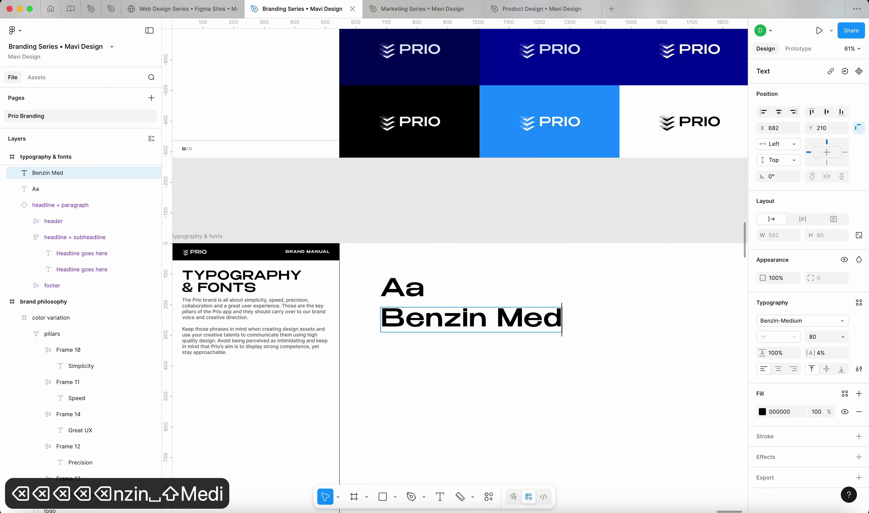
text(ium)
key(Escape)
- Set the "Benzin Medium" label's font size to 40 and the "Aa" sample's to 140, keeping the label clear below the sample
click(812, 337)
text(40)
key(Return)
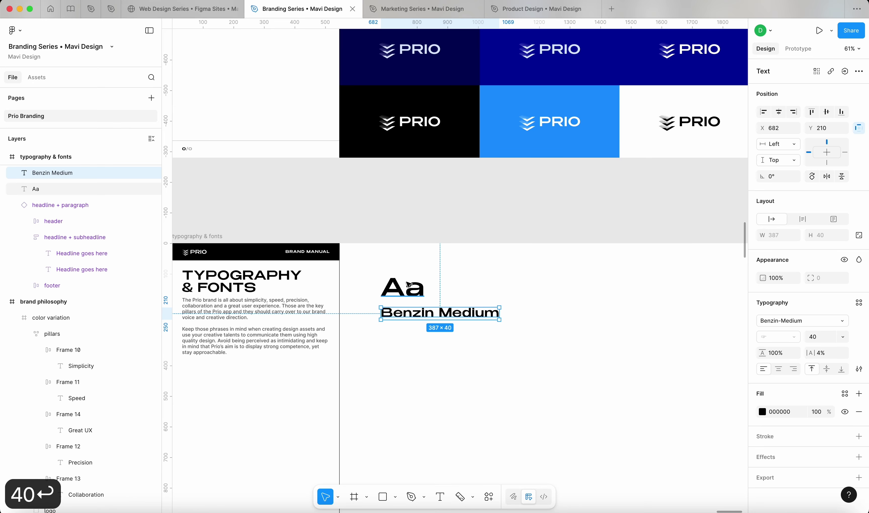
click(408, 284)
text(120)
key(Return)
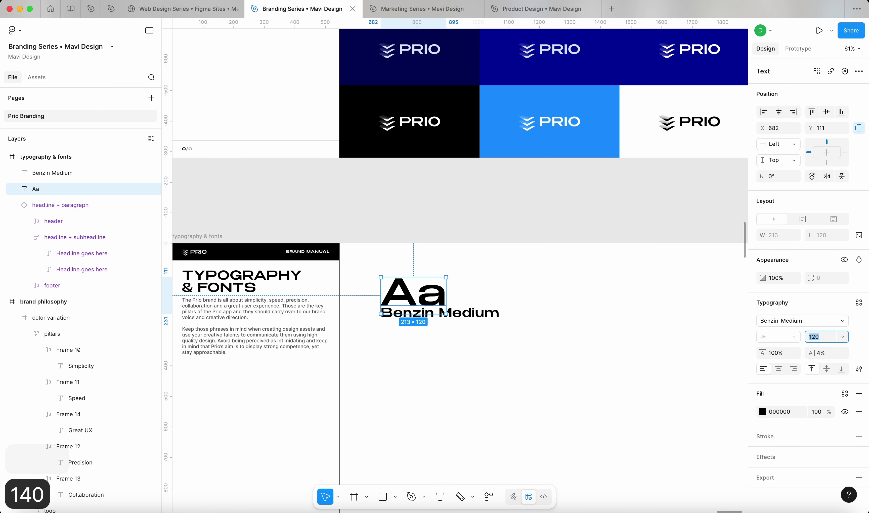
text(140)
key(Return)
click(471, 390)
- Duplicate the "Benzin Medium" label below itself at Y 324 and set the copy's font size to 24
drag(471, 327, 475, 350)
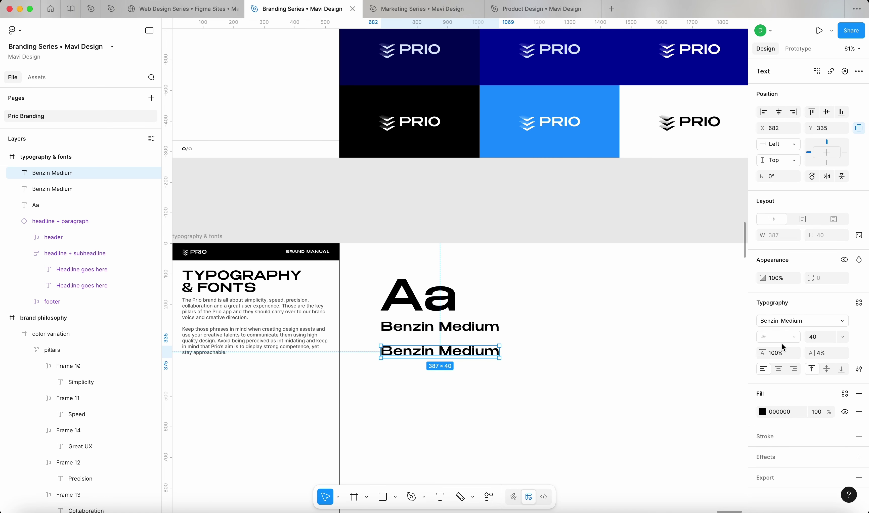
text(24)
key(Return)
scroll(348, 348, up, 5)
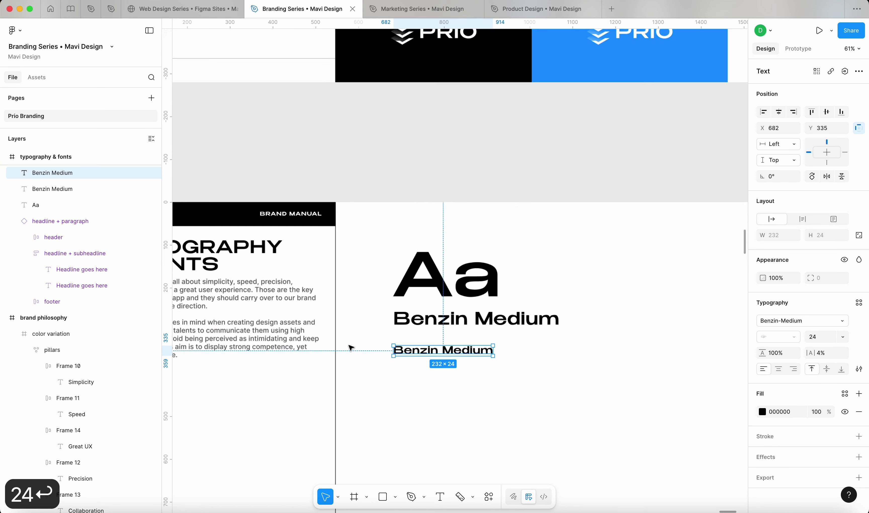
drag(464, 357, 464, 349)
- Replace the smaller copy's text with "We use Benzin Medium for headlines, important text"
double_click(463, 348)
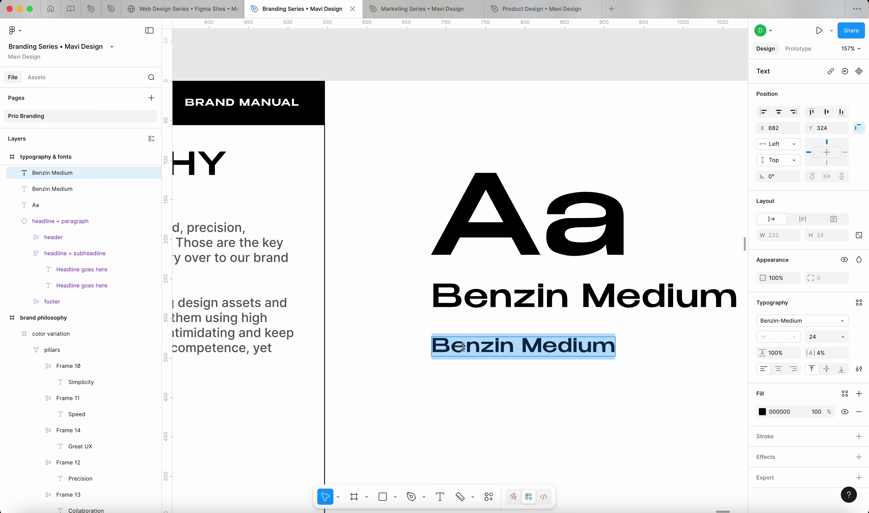
text(We use)
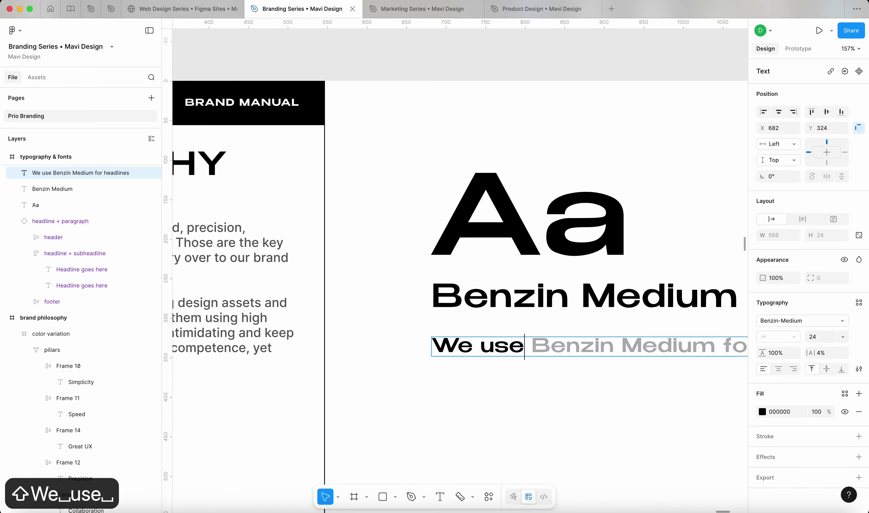
scroll(335, 304, down, 5)
text(Benzin Medium for headlines, i)
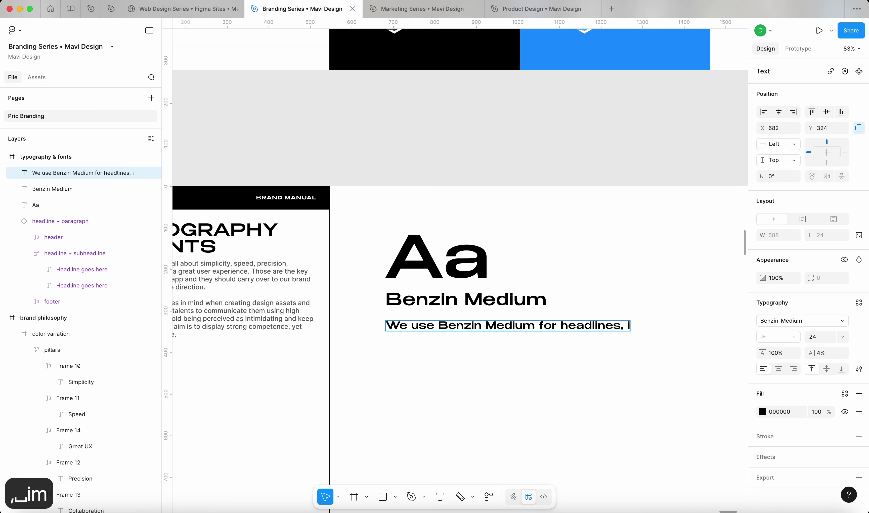
text(mportant text)
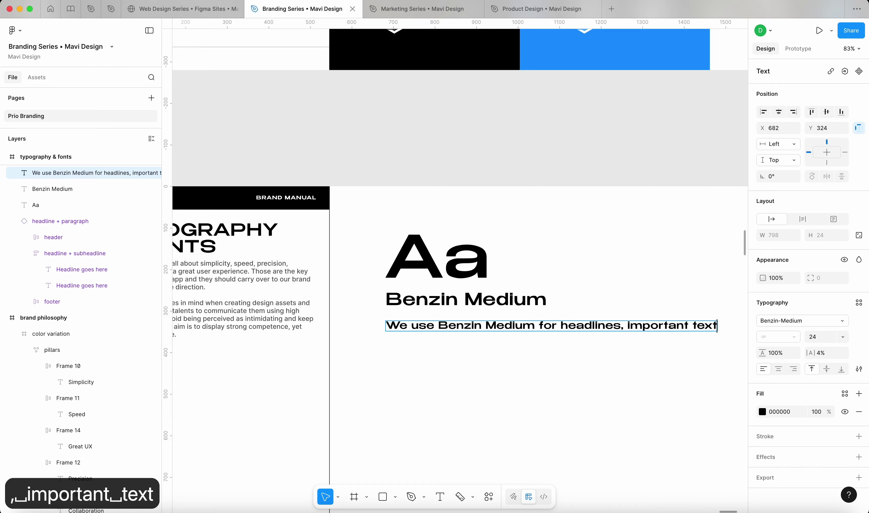
- Reword the description's ending so it reads "for headlines and other important text objects"
scroll(526, 331, right, 3)
click(525, 322)
key(shift+super+Right)
text(and other im[po)
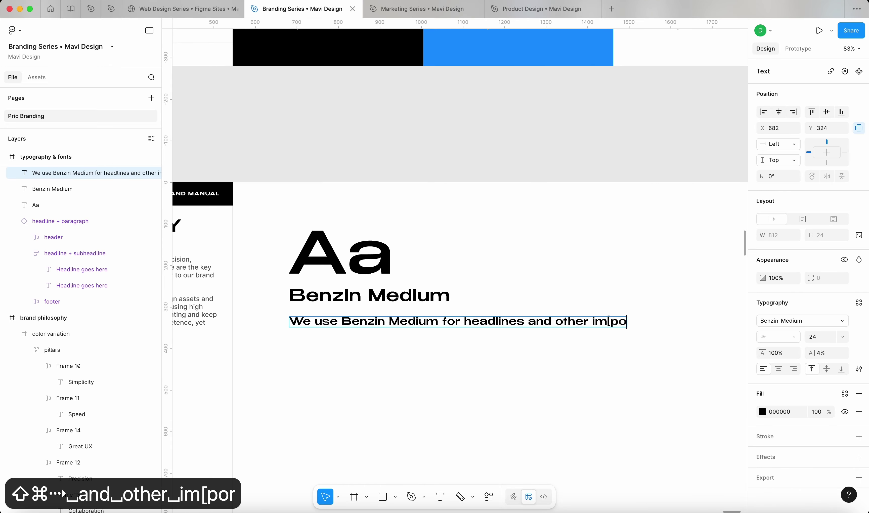
key(BackSpace)
key(BackSpace)
key(BackSpace)
key(BackSpace)
text(portant text o)
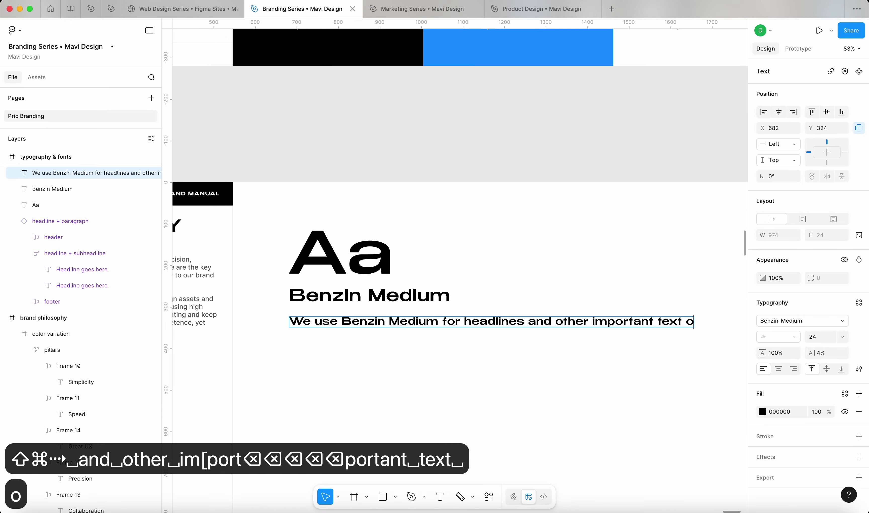
text(bjects )
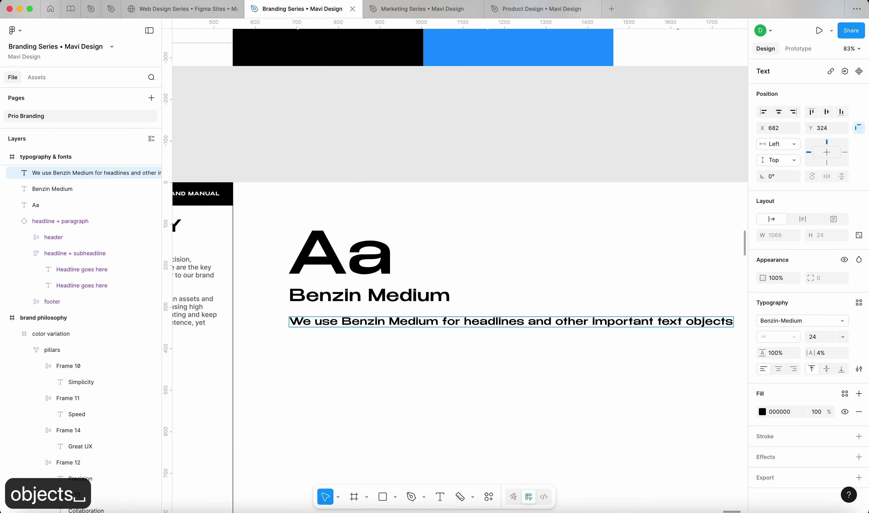
- Append lorem ipsum filler text to the font description and resize its text box to a width of 440
text(lorem)
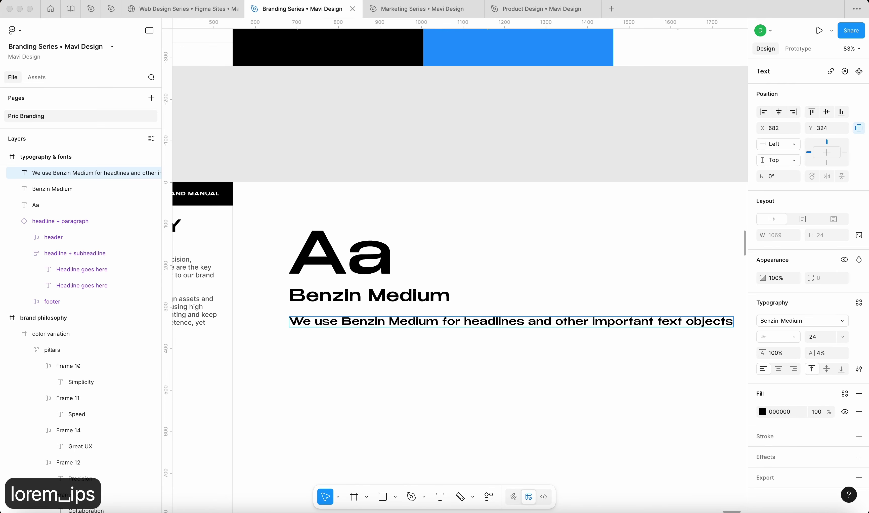
key(super+v)
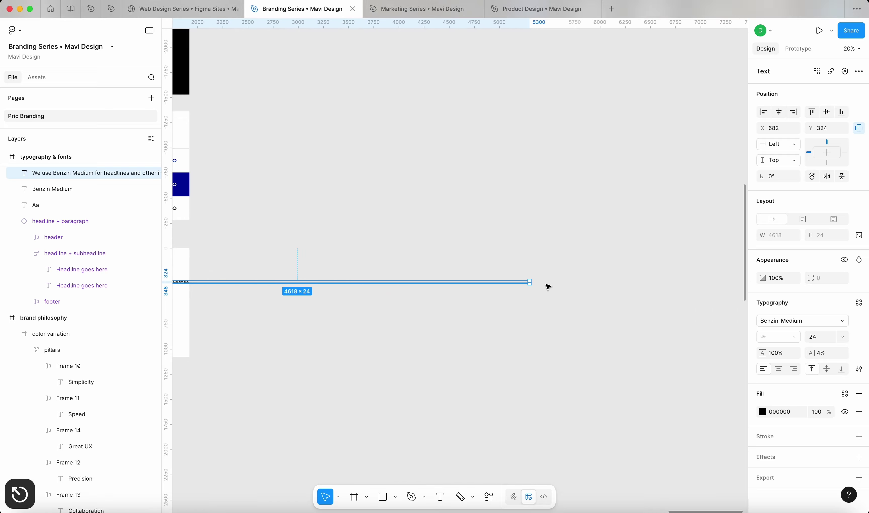
drag(532, 282, 314, 285)
scroll(311, 285, up, 5)
scroll(312, 285, left, 3)
drag(402, 278, 417, 278)
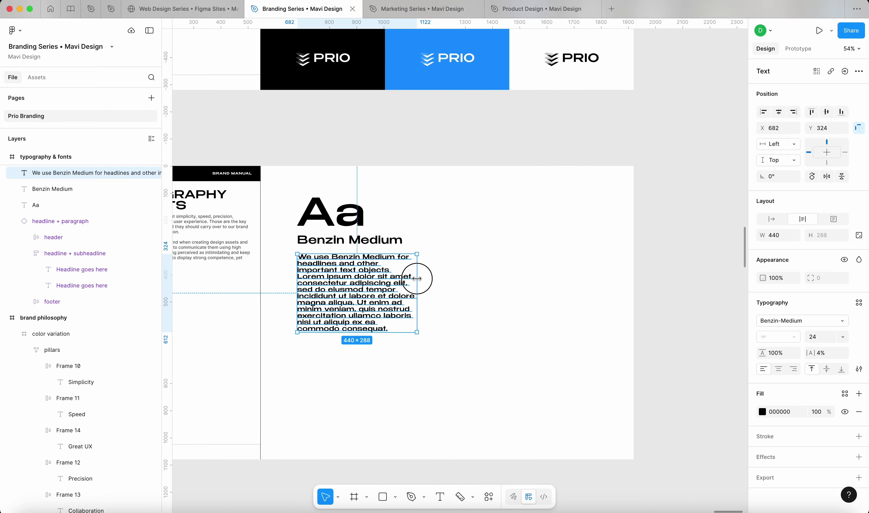
- Set the font description's size to 16 and its fill opacity to 50%
text(16)
key(Return)
scroll(451, 253, up, 5)
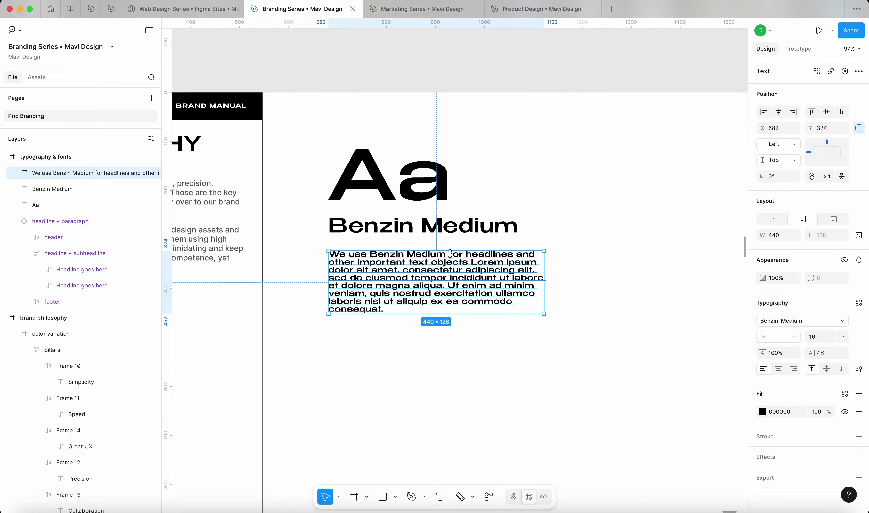
click(816, 412)
key(shift+Down)
key(shift+Down)
key(shift+Down)
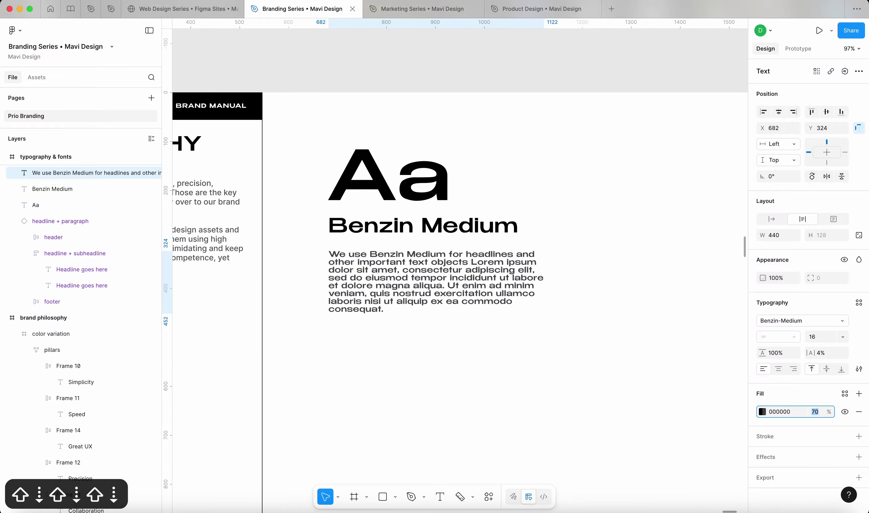
key(shift+Down)
key(shift+Up)
key(shift+Down)
- Set the font description's line height to 110%
click(784, 359)
key(shift+Up)
key(shift+Up)
key(shift+Down)
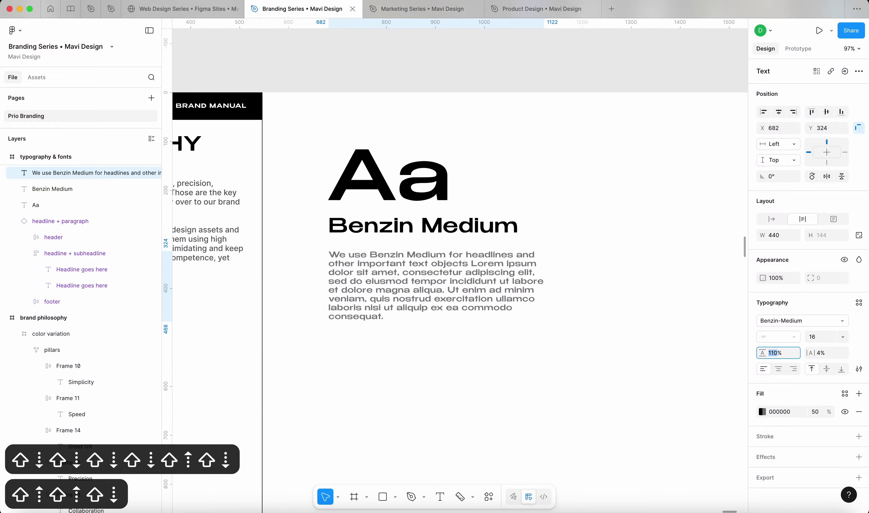
click(559, 383)
- Move the font description closer beneath the "Benzin Medium" label, to Y 311
scroll(510, 275, down, 3)
click(457, 293)
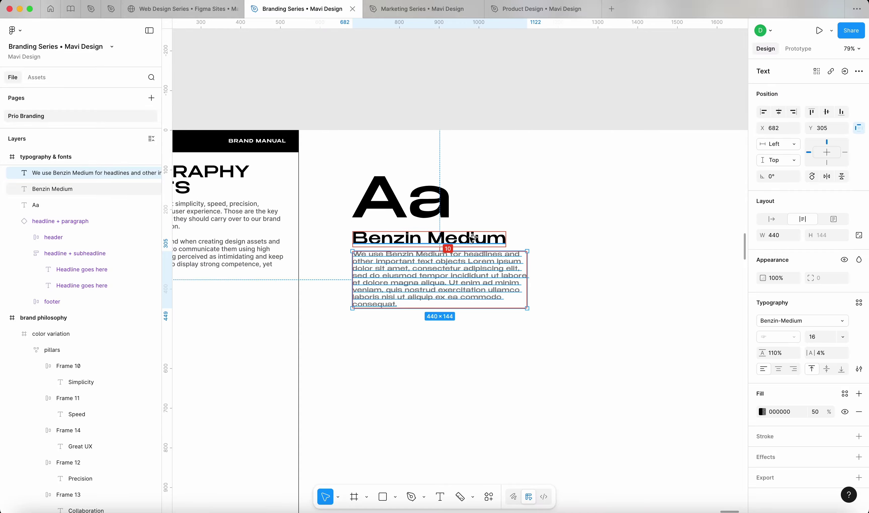
key(Down)
key(Down)
key(Down)
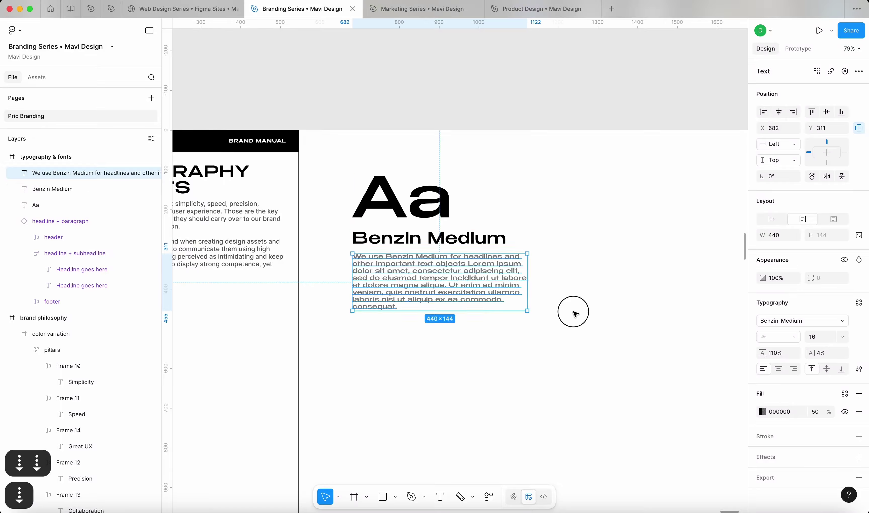
click(574, 310)
right_click(574, 311)
click(547, 342)
click(433, 115)
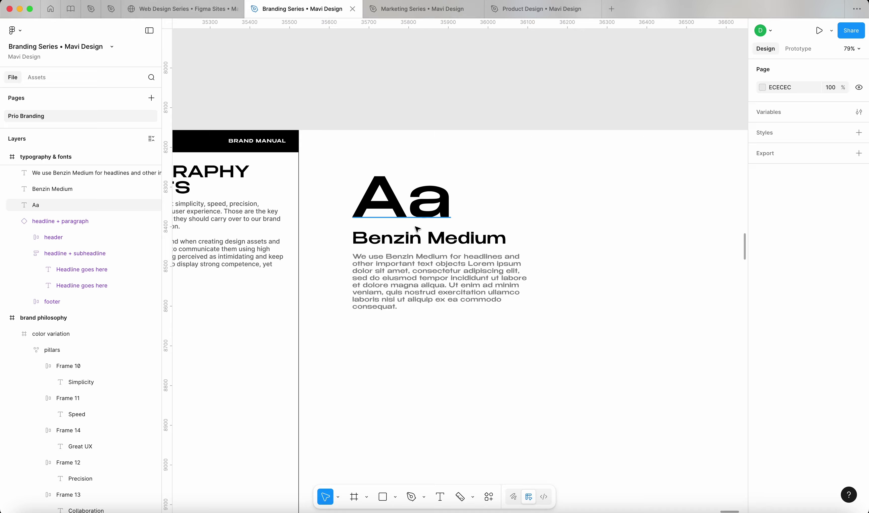
- Check the spacing between the "Aa" sample, the "Benzin Medium" label and the description
click(429, 238)
shift+click(402, 201)
shift+click(418, 278)
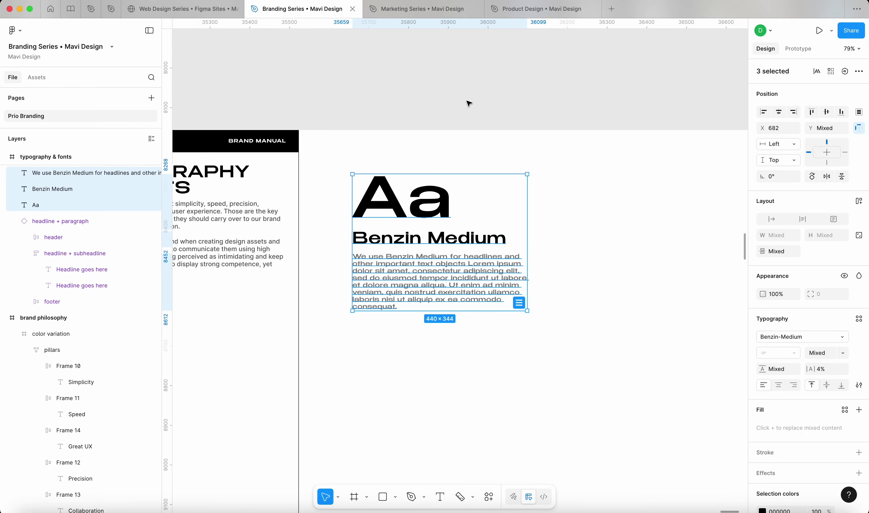
click(497, 100)
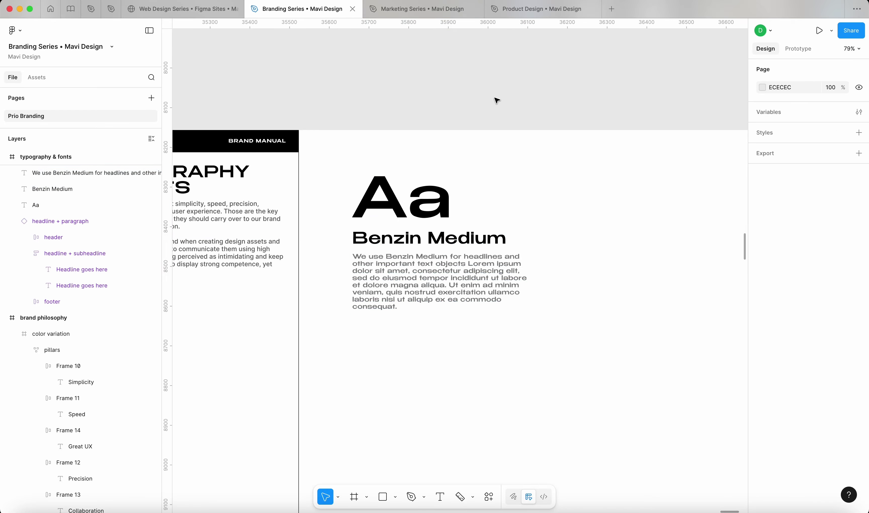
scroll(446, 249, up, 4)
scroll(446, 244, down, 3)
click(446, 237)
click(448, 256)
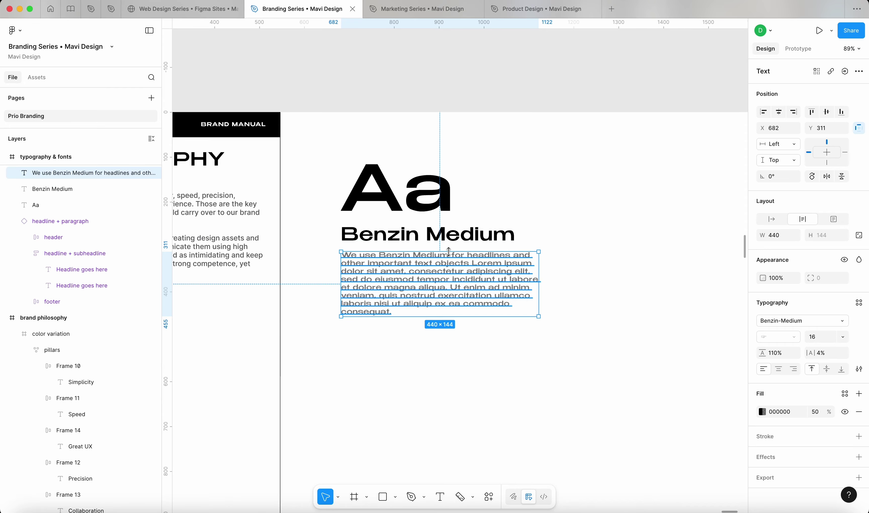
key(alt)
click(446, 208)
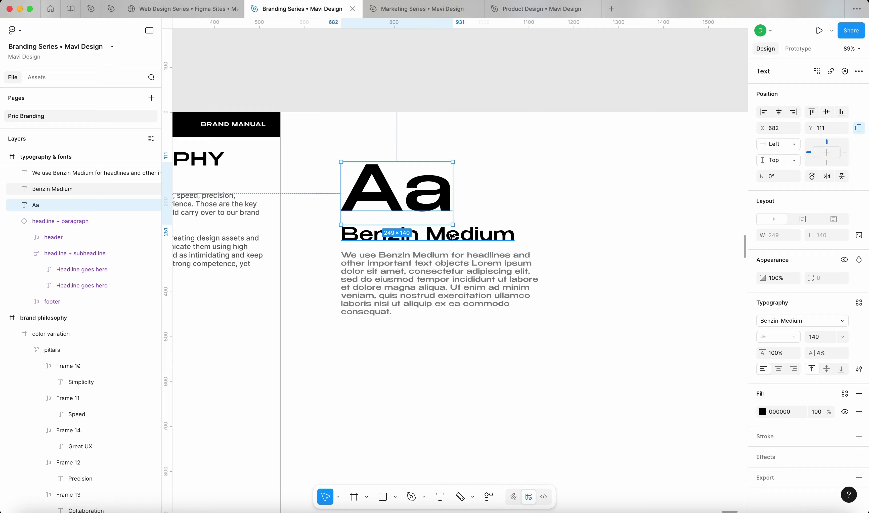
- Move the "Aa" sample up to open a gap above the "Benzin Medium" label, fine-tuning its height against the label
key(shift)
key(shift)
key(alt)
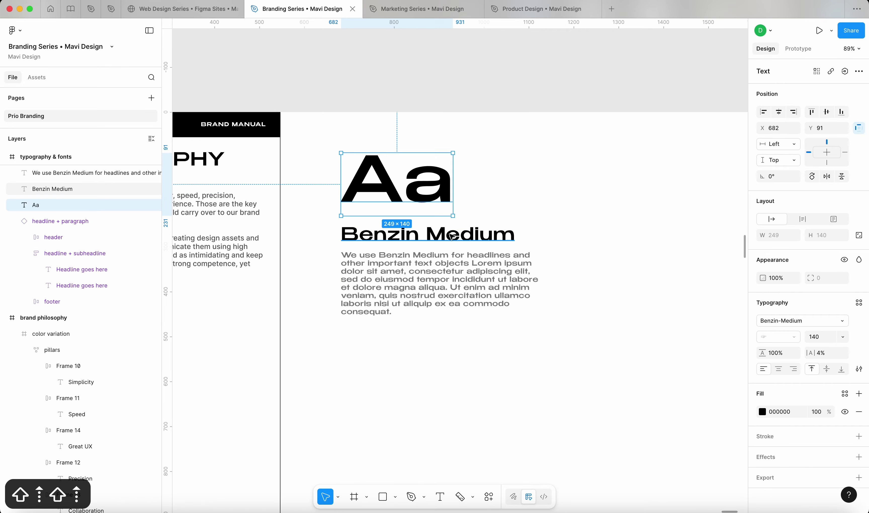
key(shift+Down)
key(alt)
key(Up)
key(Up)
click(420, 109)
scroll(421, 109, down, 4)
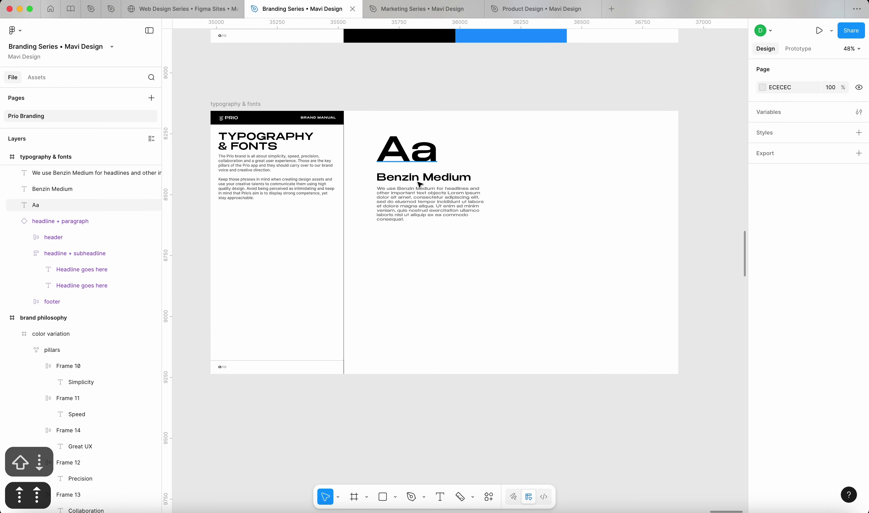
- Shorten the font description to end at "magna aliqua." and duplicate the sample, label and description alongside at X 1142
scroll(419, 179, up, 4)
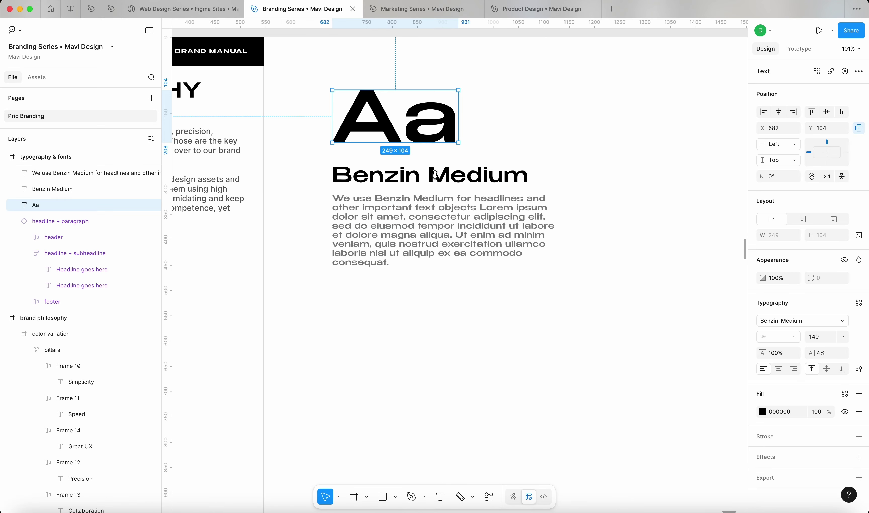
drag(453, 210, 594, 113)
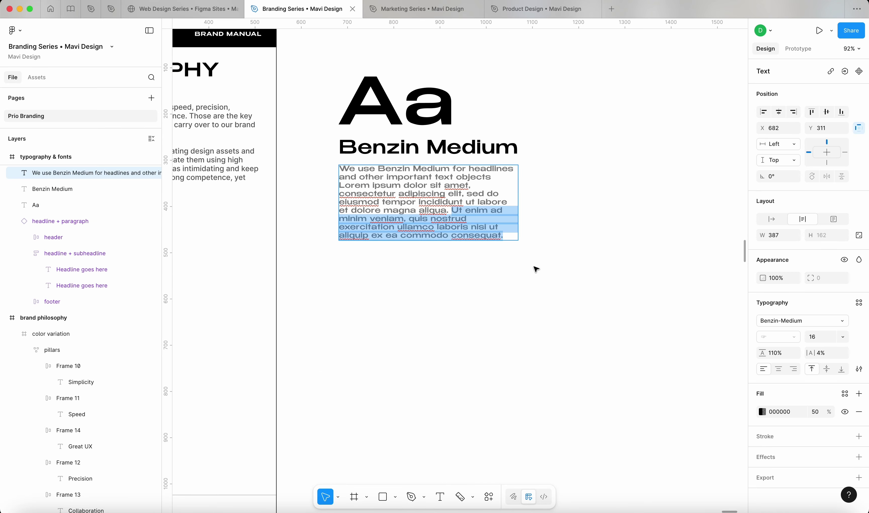
key(BackSpace)
key(Escape)
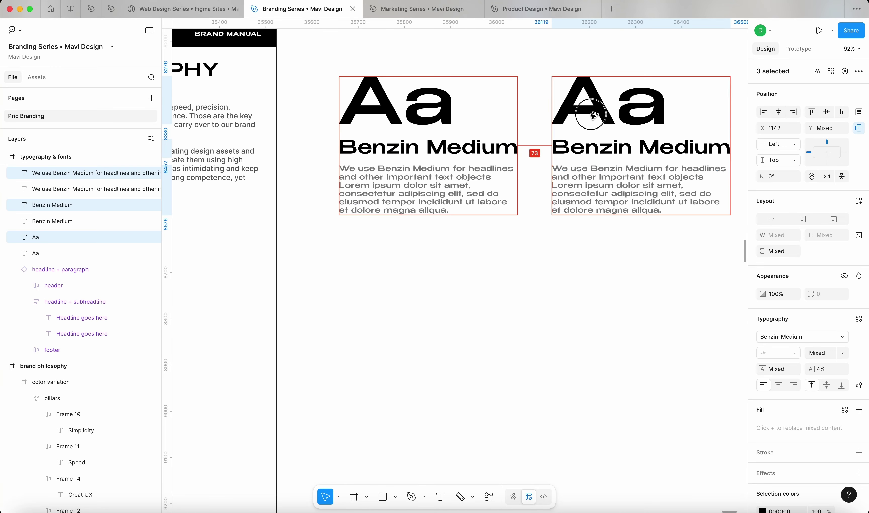
- Check the font used in the "Simplicity" pill and change the duplicated label's text to "Benzin Regular"
scroll(598, 116, down, 5)
scroll(404, 116, up, 15)
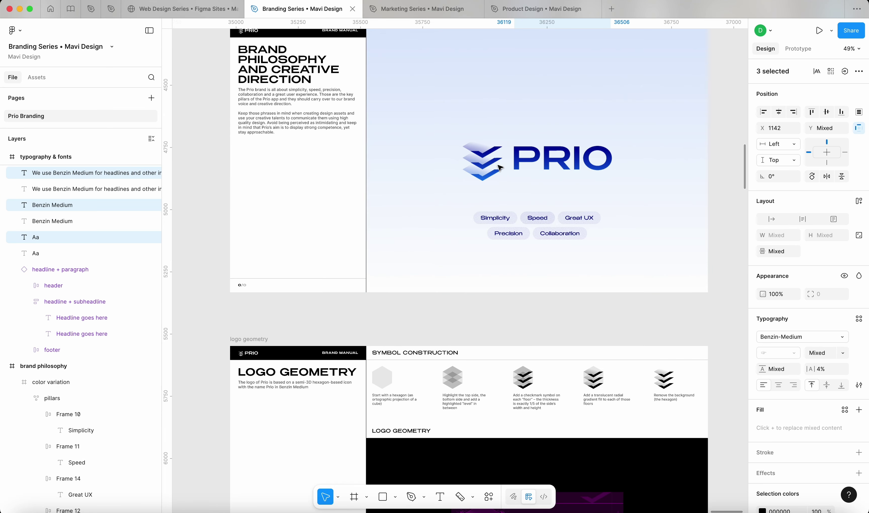
super+click(495, 217)
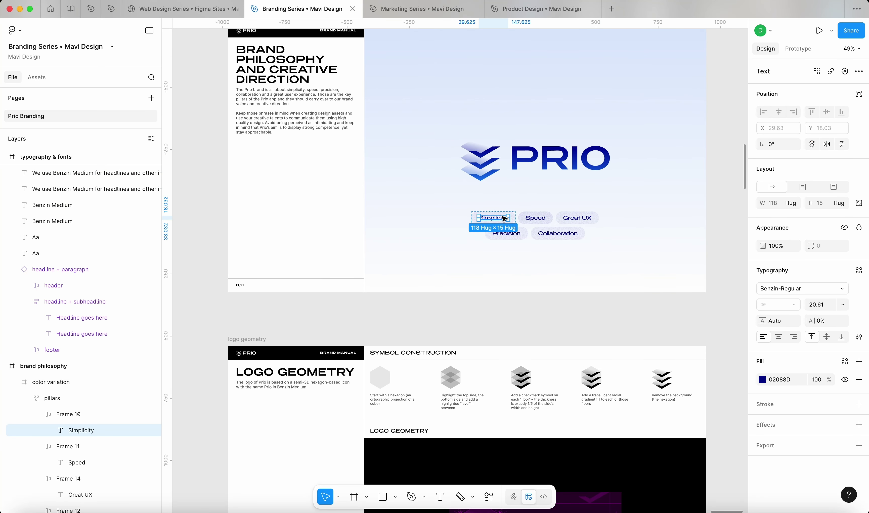
scroll(493, 229, down, 15)
double_click(446, 303)
text(Regular)
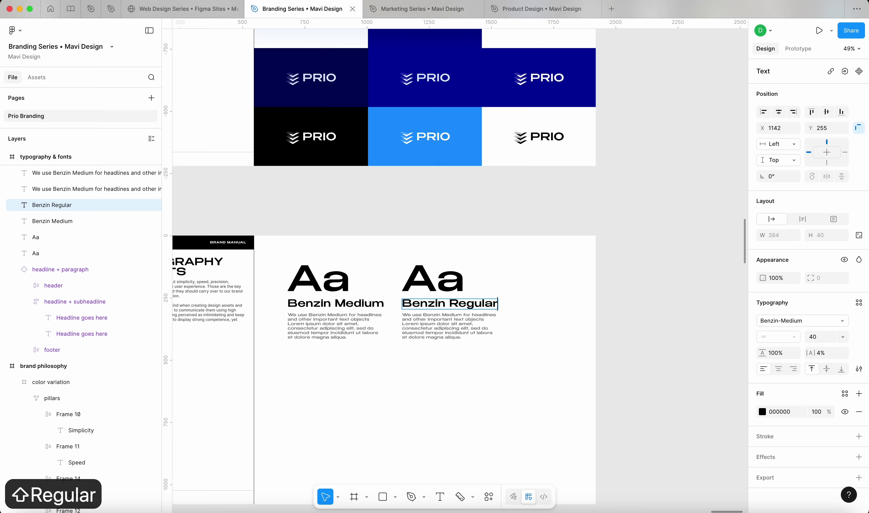
key(Escape)
- Set the font of the second sample, its "Benzin Regular" label and its description to Benzin-Regular
click(433, 275)
shift+click(447, 304)
shift+click(447, 327)
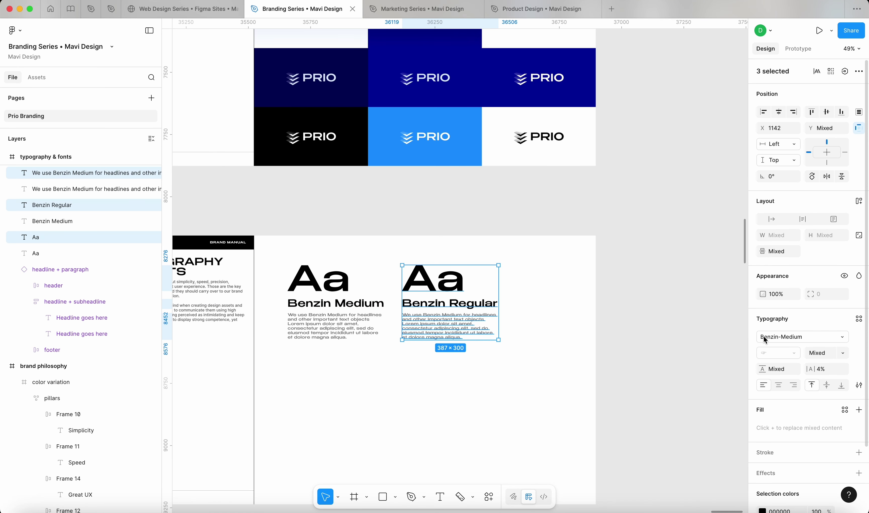
click(774, 337)
text(b)
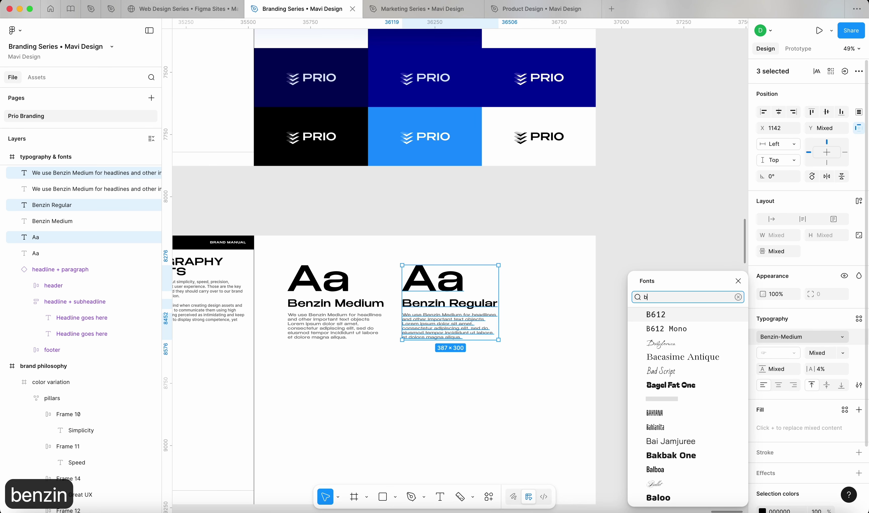
text(enzin regular)
click(692, 316)
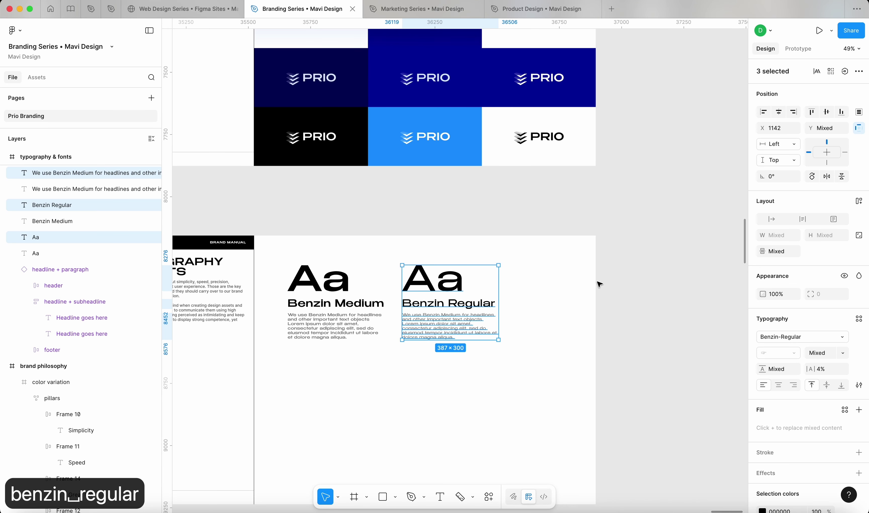
- Duplicate the "Aa" sample and "Benzin Medium" label below the first description and set both copies to the Inter font
click(422, 369)
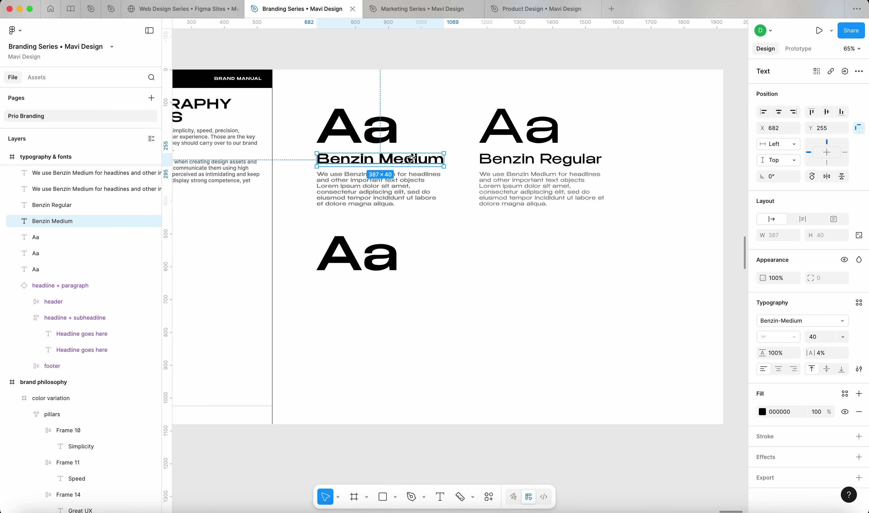
drag(411, 159, 413, 284)
shift+click(358, 253)
click(796, 336)
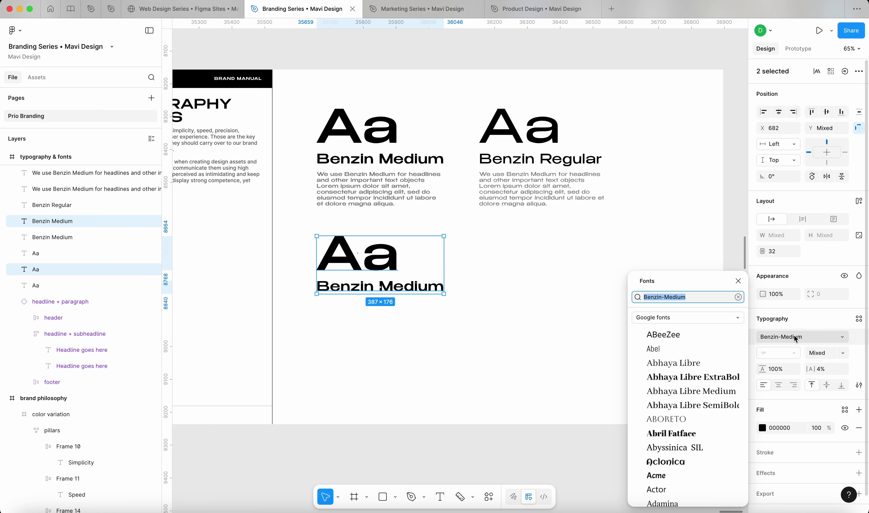
text(un)
key(BackSpace)
key(BackSpace)
text(inter)
key(Return)
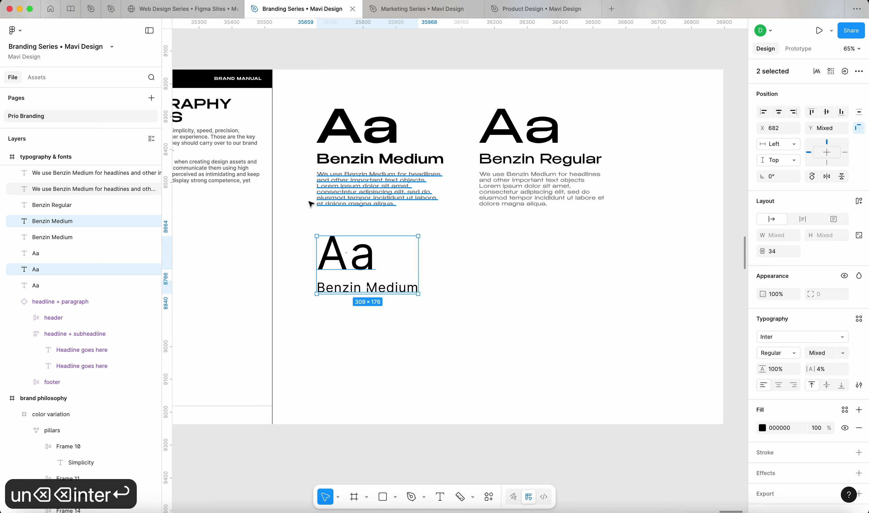
- Change the text of the Inter label to "Inter (all weights)"
double_click(339, 287)
text(Inter )
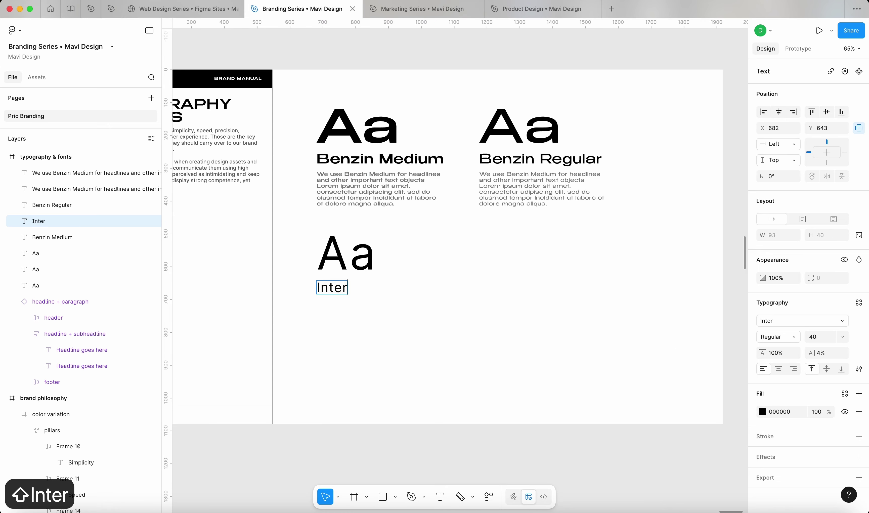
text(()
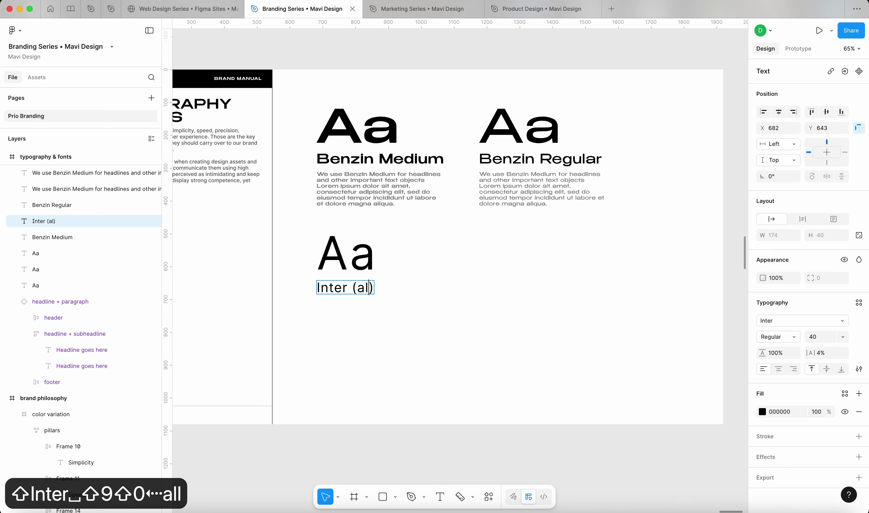
text(all weights)
key(Escape)
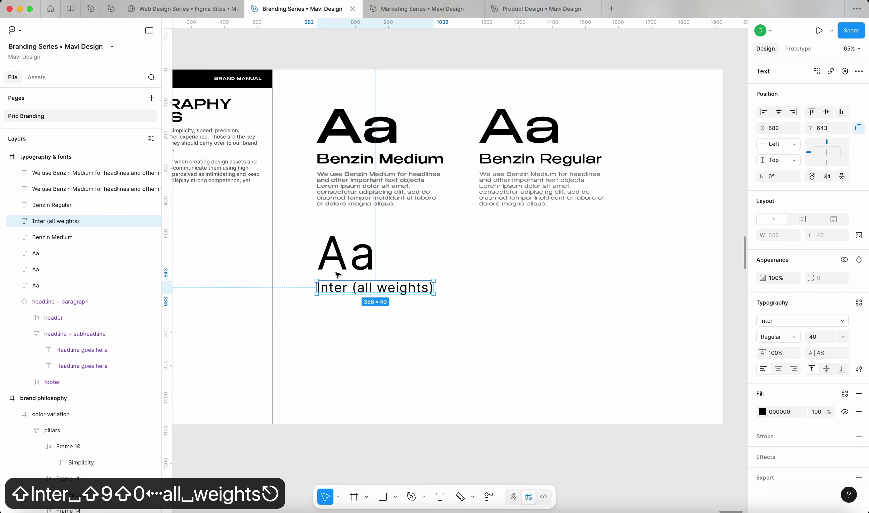
- Set the "Inter (all weights)" label to Bold with 0% letter spacing
click(780, 345)
click(814, 371)
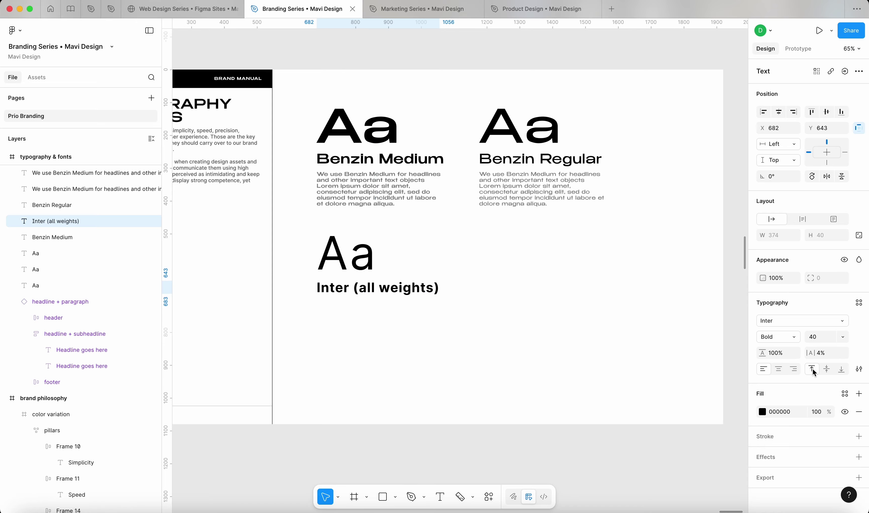
text(0)
key(Return)
- Set the Inter "Aa" sample's letter spacing to 0%
click(368, 256)
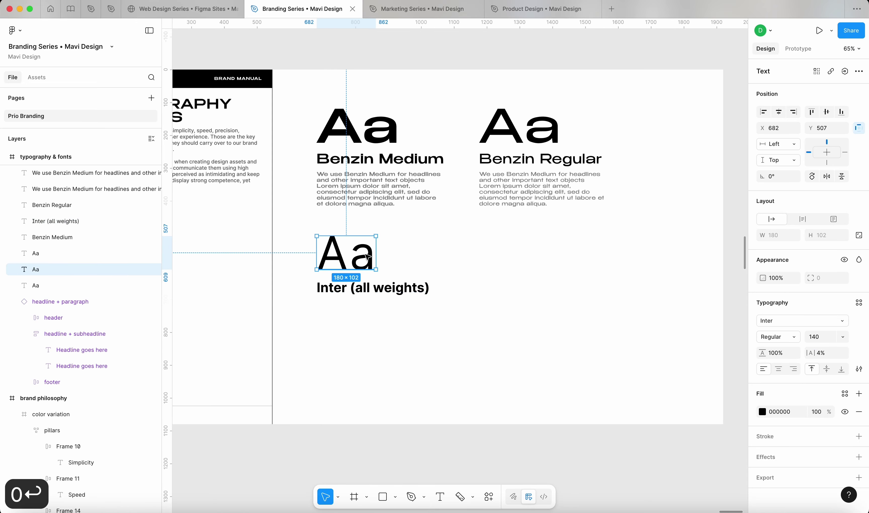
text(0)
key(Return)
click(507, 338)
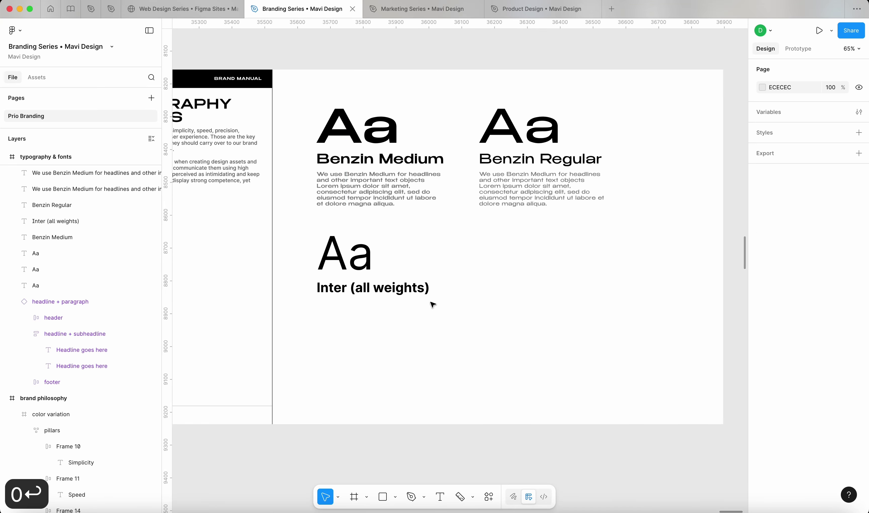
- Make the Inter "Aa" sample Bold and reduce its weight by one step
scroll(333, 264, up, 3)
click(334, 265)
click(779, 337)
click(780, 372)
scroll(617, 331, down, 3)
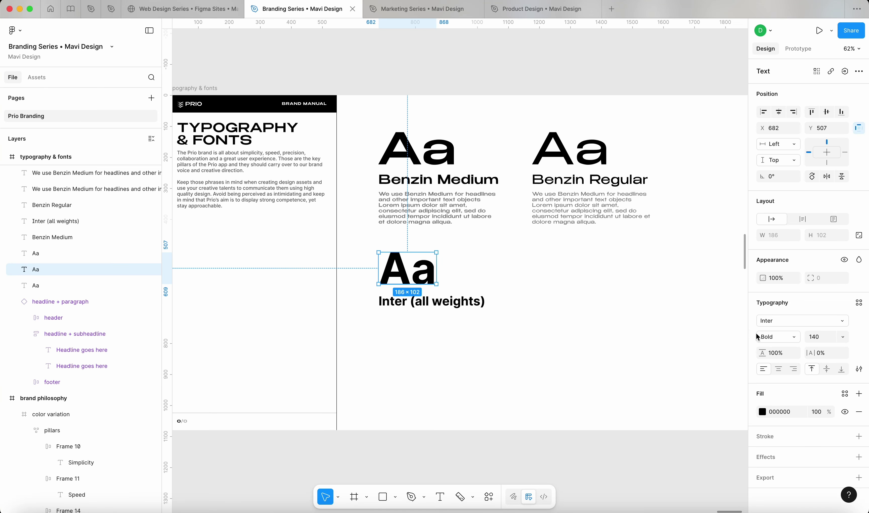
click(778, 337)
click(773, 325)
- Duplicate the font description beneath the Inter label and rewrite it as "We use Inter for body text, labels, and descriptions, web and UI."
drag(443, 218, 449, 322)
scroll(448, 322, up, 3)
double_click(449, 322)
text(W)
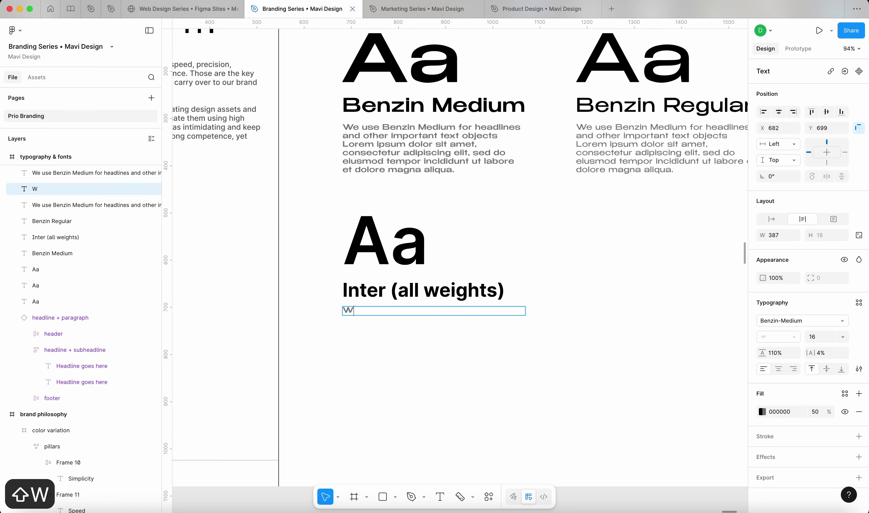
text(e use I)
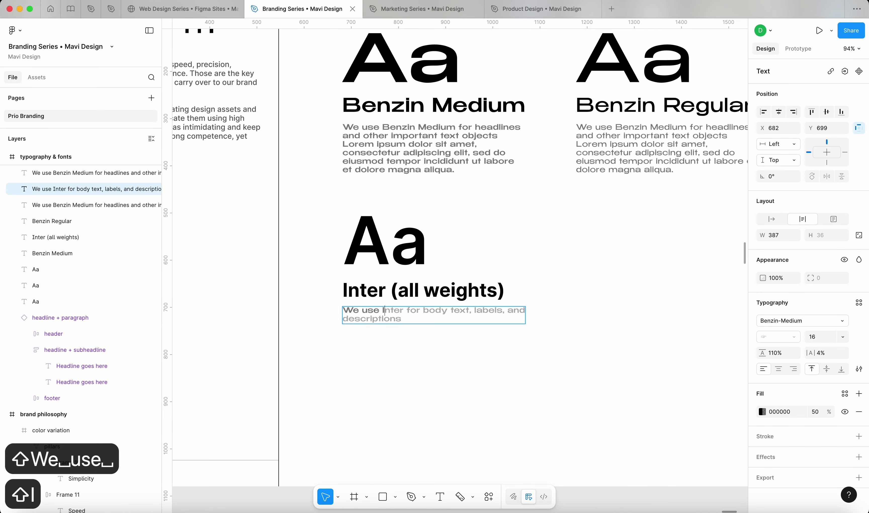
text(nter)
key(Tab)
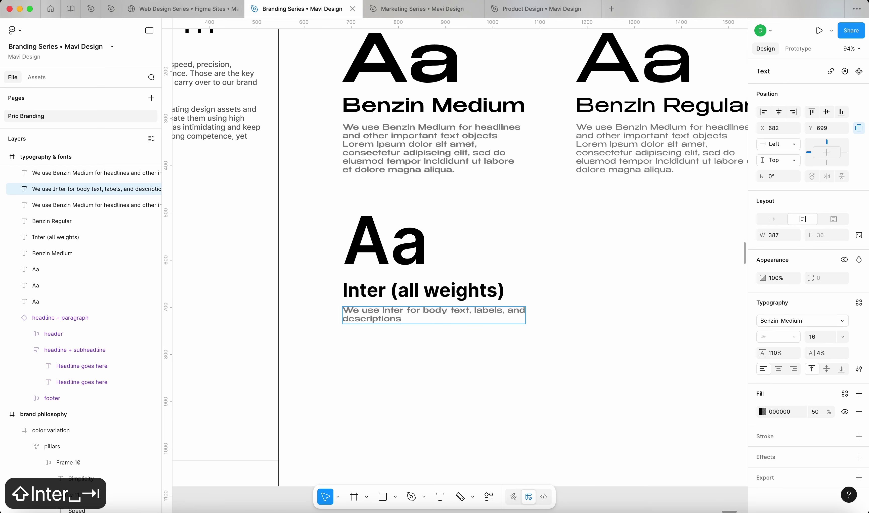
text(,)
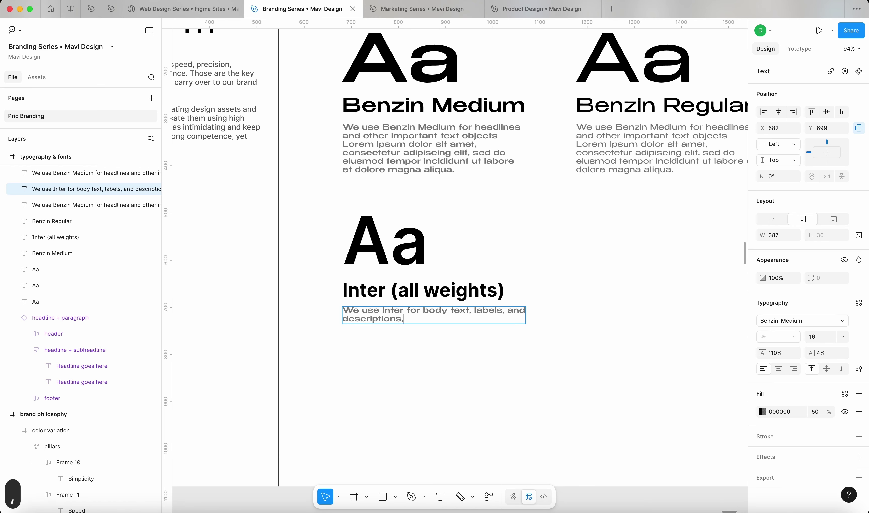
text( web)
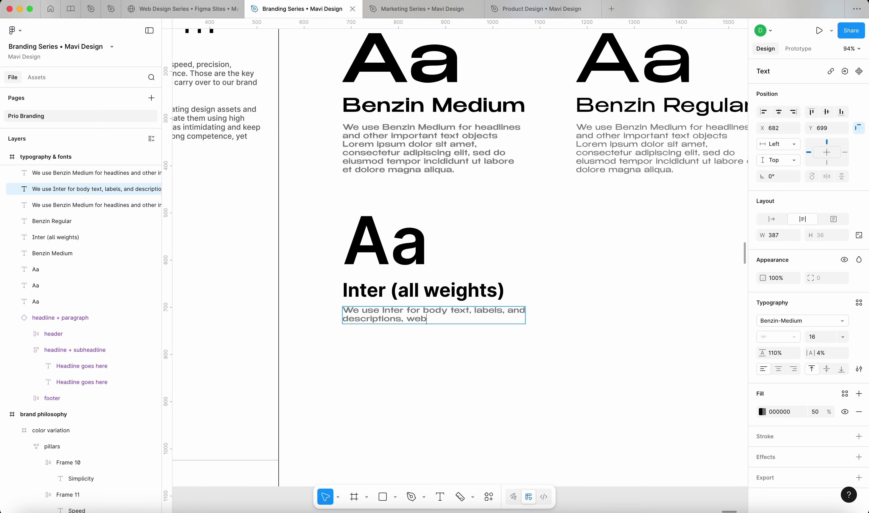
text( and UI)
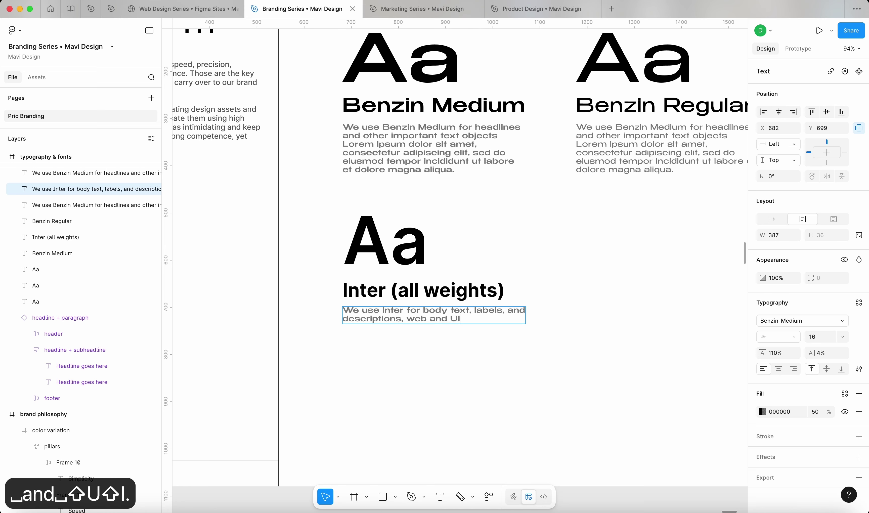
text(.)
- Copy the Lorem ipsum text from the Benzin Medium description to the end of the Inter description
double_click(457, 170)
drag(458, 170, 303, 143)
- Select the three font descriptions together
shift+click(471, 163)
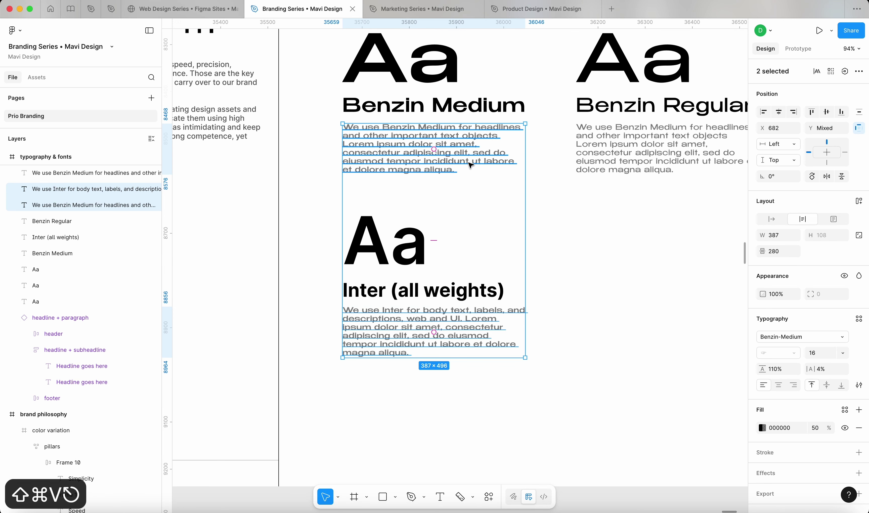
shift+click(604, 154)
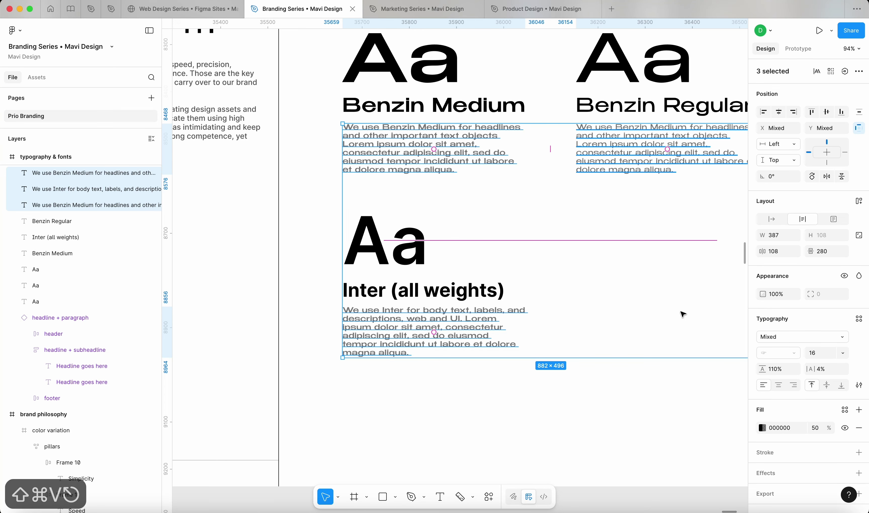
- Set the fill opacity of the three selected font description paragraphs to 64%
click(815, 428)
key(shift+Up)
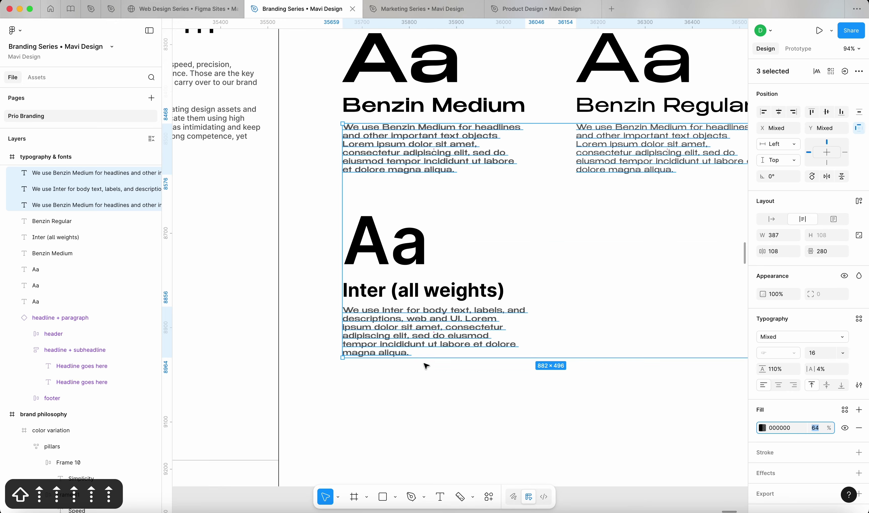
- Set the description under "Inter (all weights)" in Inter Medium with 0% letter spacing
click(401, 337)
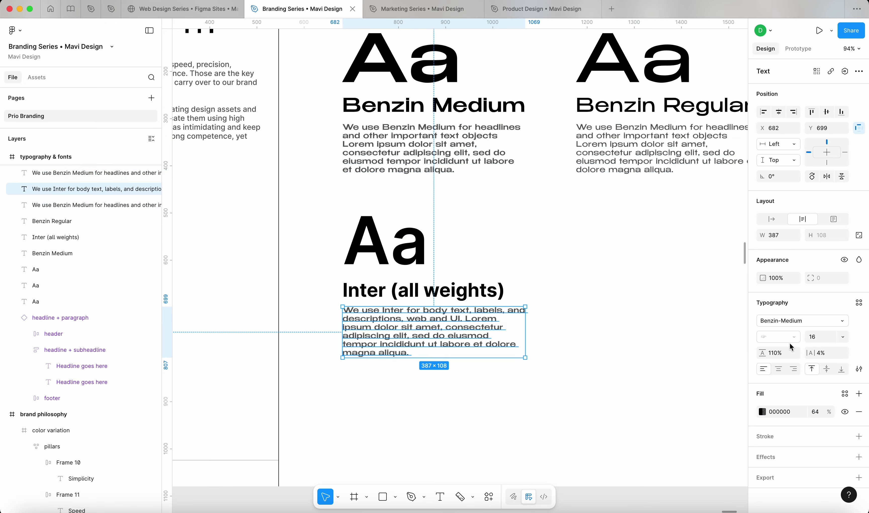
click(792, 321)
text(inter)
key(Return)
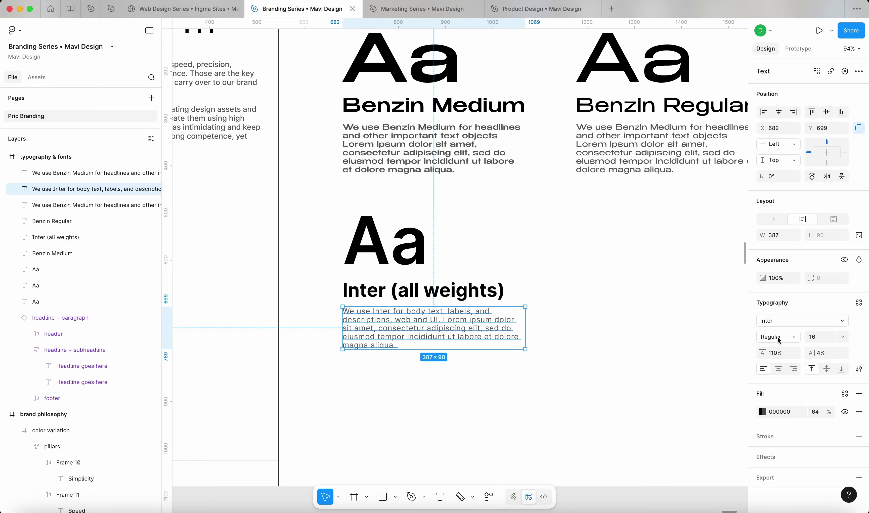
click(779, 337)
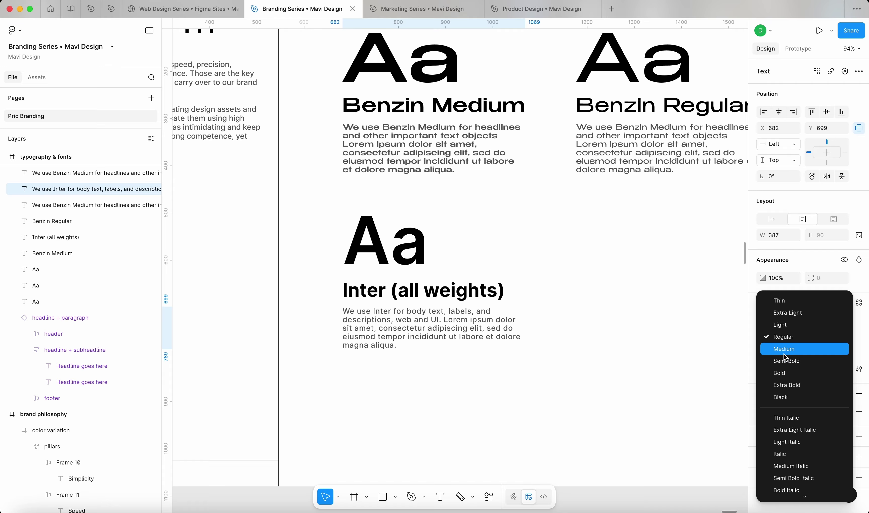
click(782, 350)
click(821, 353)
text(0)
key(Return)
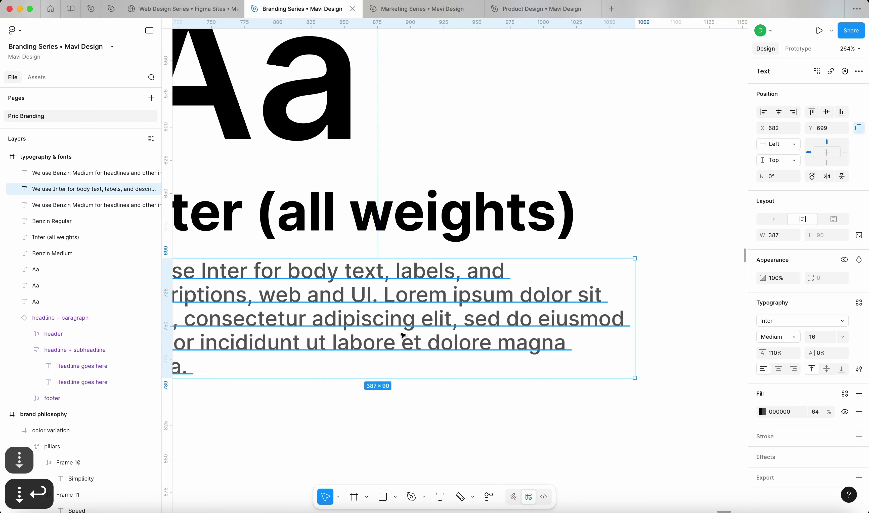
- Insert the sentence "We use Inter Medium for body text." before "Lorem ipsum" in the Inter description
scroll(486, 335, up, 5)
key(Return)
click(384, 306)
text(We use I)
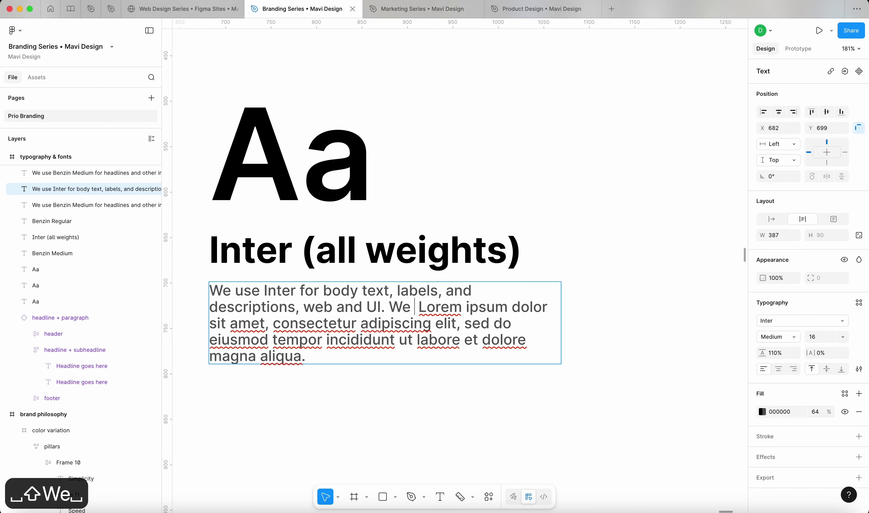
text(nter Medium )
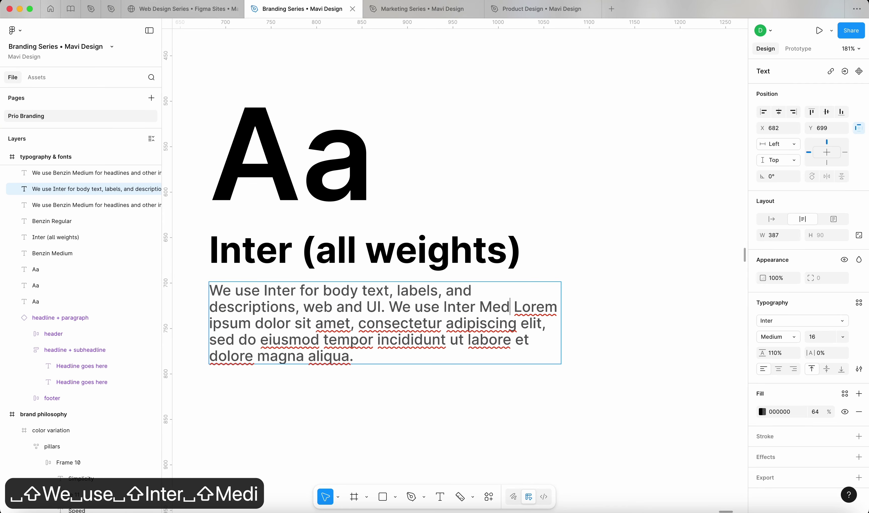
text(for Bodz)
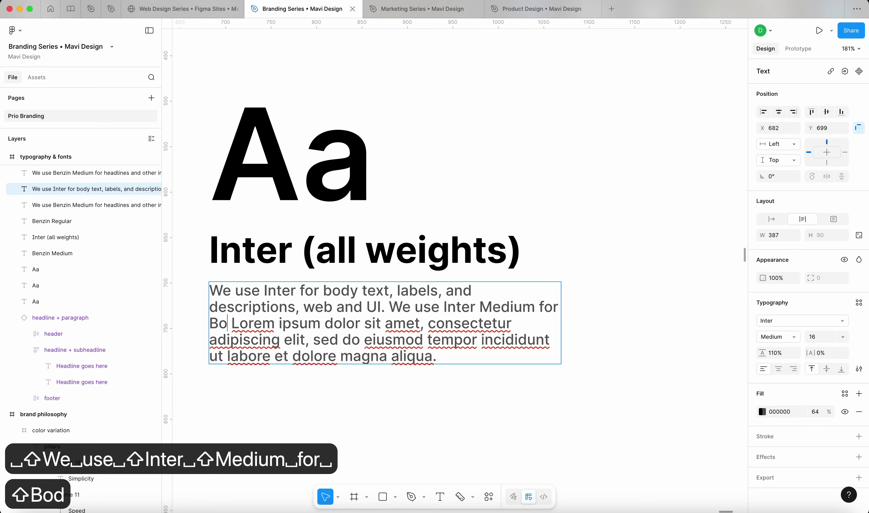
key(BackSpace)
key(BackSpace)
key(BackSpace)
key(BackSpace)
key(BackSpace)
key(BackSpace)
text(body text.)
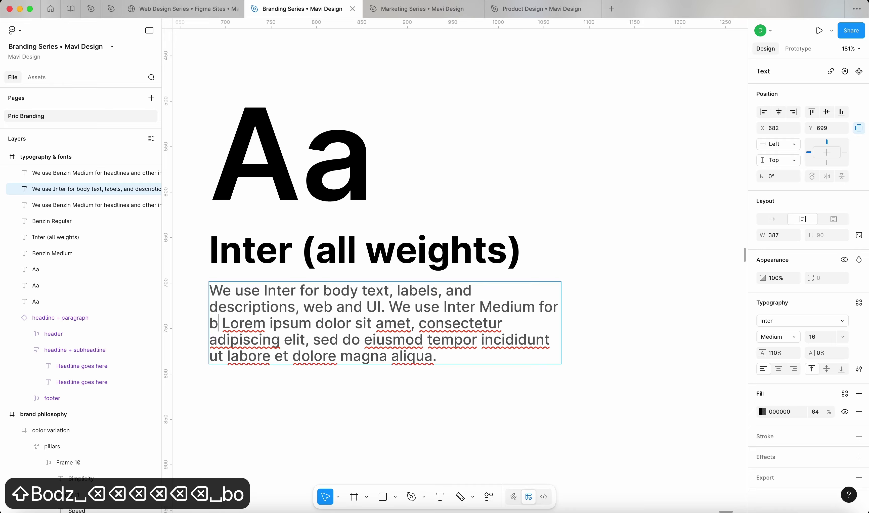
key(Escape)
scroll(376, 242, down, 5)
drag(376, 241, 387, 100)
drag(525, 151, 525, 153)
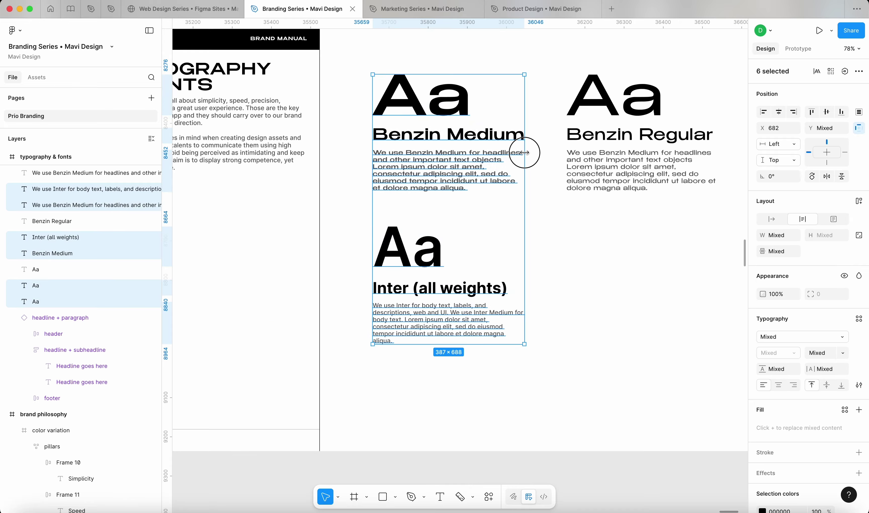
key(cmd+z)
click(633, 173)
shift+click(656, 133)
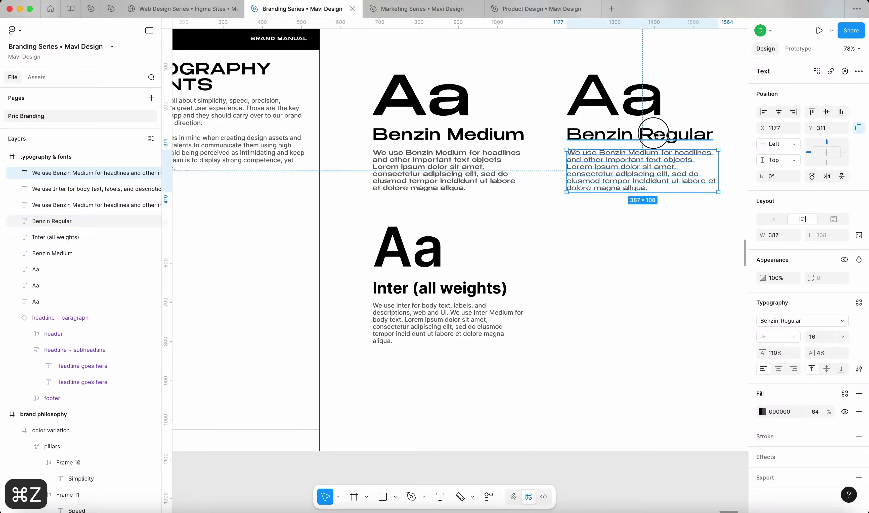
shift+click(611, 109)
click(564, 208)
scroll(564, 209, down, 5)
scroll(559, 208, right, 3)
- Move the Benzin Medium specimen, heading and description together left to about X 660 and slightly up
click(431, 183)
scroll(438, 197, up, 4)
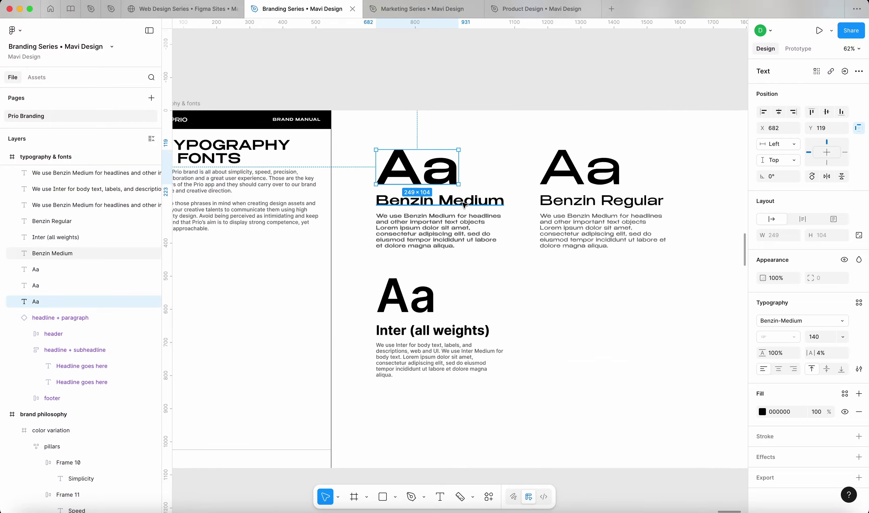
shift+click(439, 200)
shift+click(437, 223)
scroll(436, 226, down, 3)
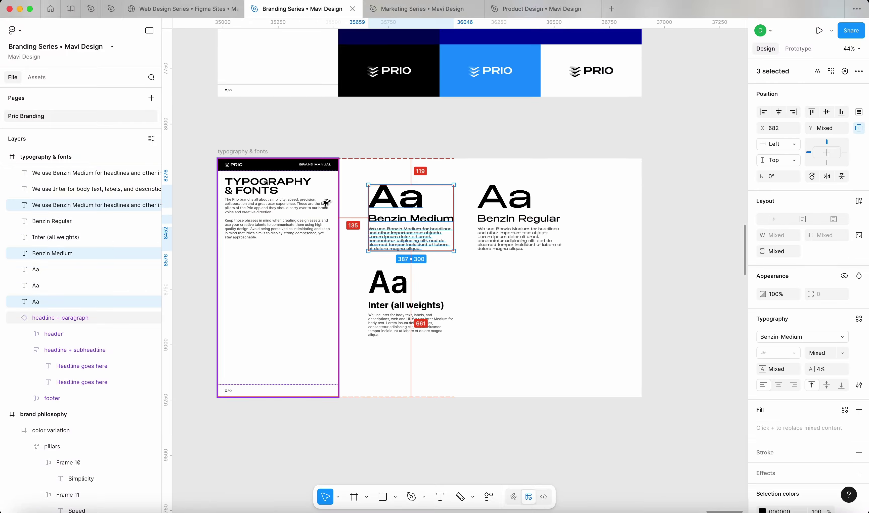
key(Down)
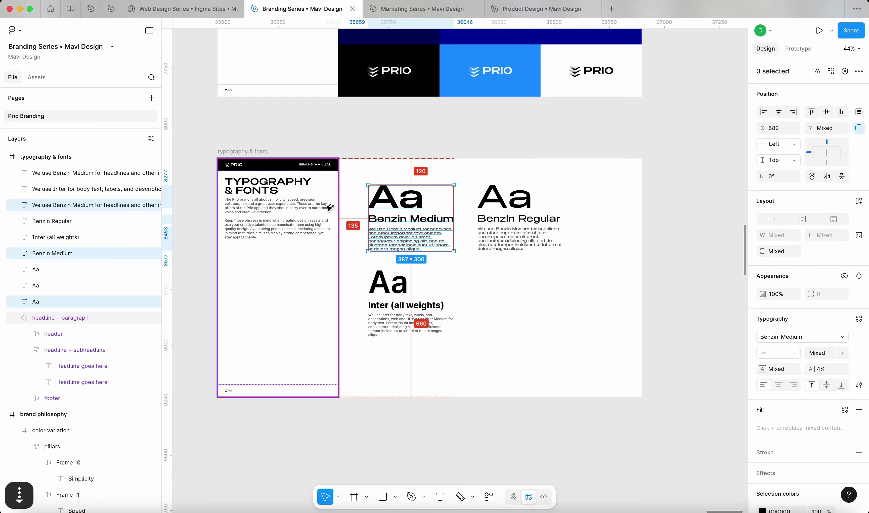
key(shift+Left)
key(shift+Left)
key(Left)
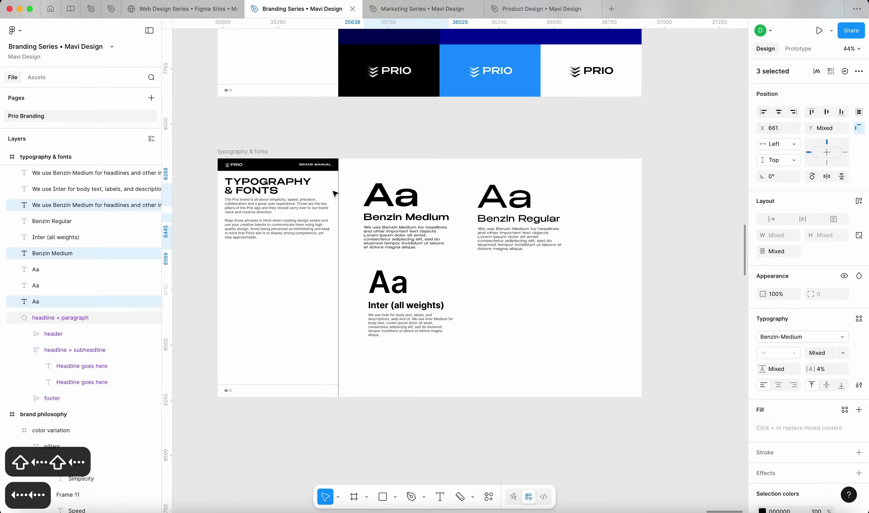
key(Left)
- Move the Inter specimen, heading and description together to X 659, aligned with the Benzin Medium group, and shift them down
click(404, 332)
shift+click(405, 306)
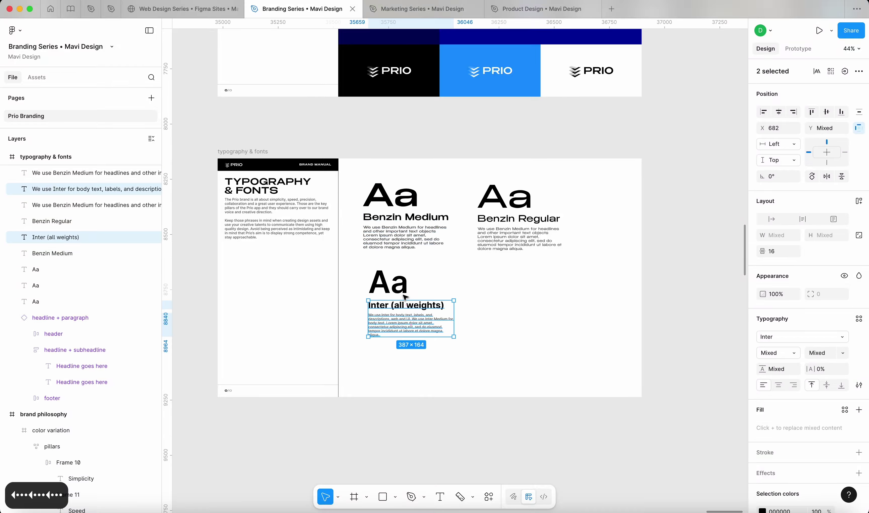
shift+click(396, 287)
click(397, 288)
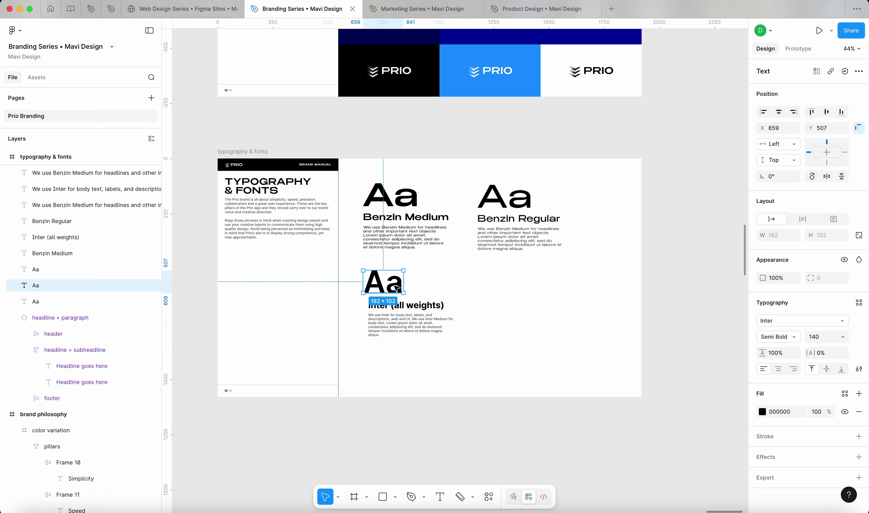
key(super+z)
key(shift+Down)
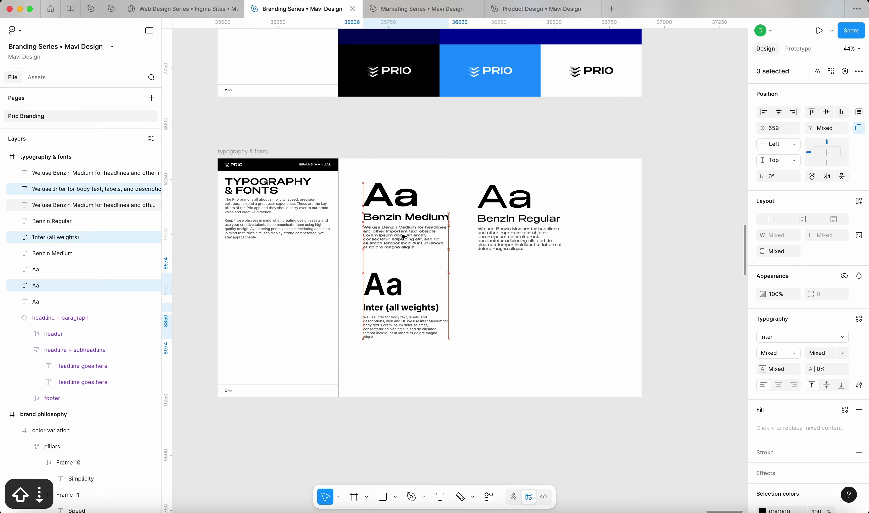
key(shift+Down)
- Move the Benzin Regular specimen, heading and description up so they line up with the Benzin Medium group
click(507, 238)
shift+click(501, 217)
shift+click(496, 190)
drag(495, 193, 495, 189)
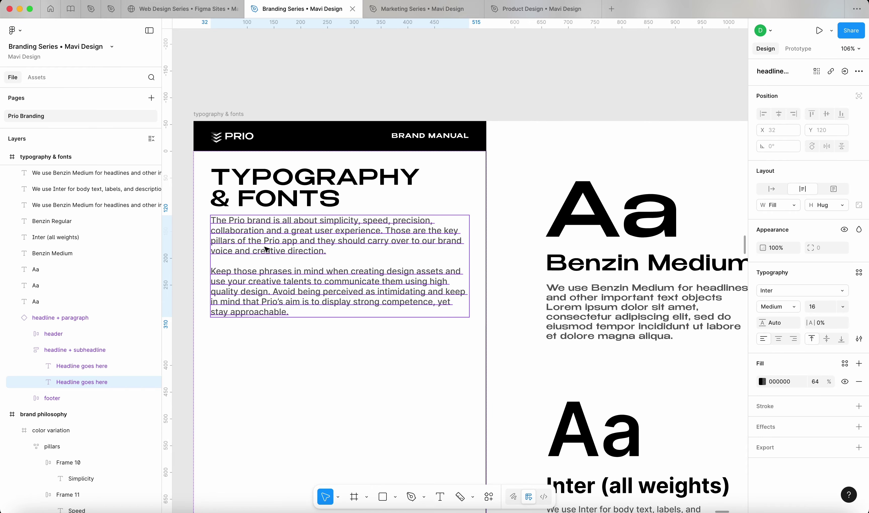
- Replace the typography slide's intro paragraph with "We use Benzin Medium, Benzin Regular and Inter."
key(Return)
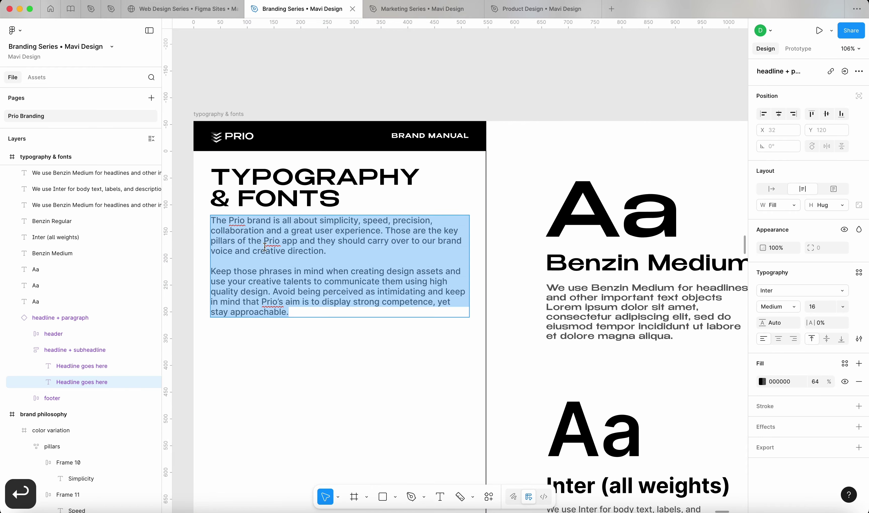
text(We use Benzin Medium, Benzin Regular and Inter.)
scroll(265, 247, down, 5)
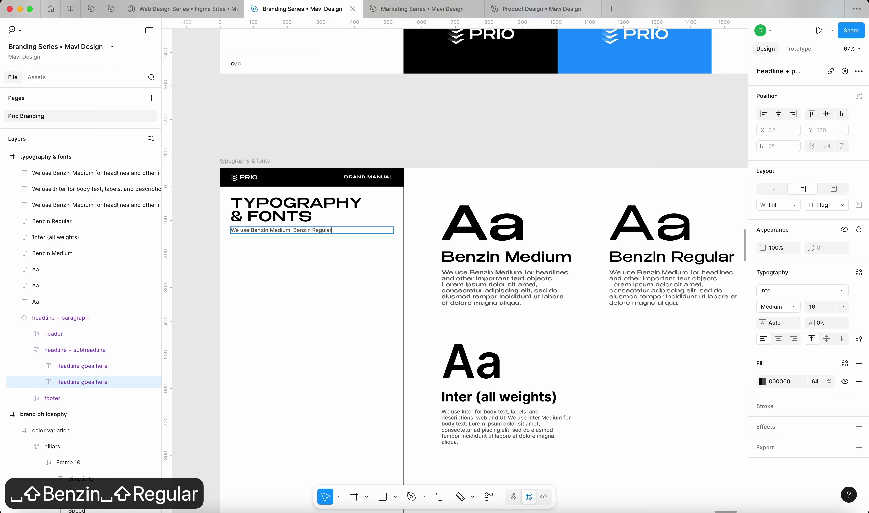
- Add a second line: "Benzin is used in print and for headlines (+ other important text objects), Inter is used for body text, the web etc."
key(Return)
text(Benzin is used in print and for headlines (+ other important text objects), Inter is used for body text, the web)
click(333, 236)
text((+ other important text objects))
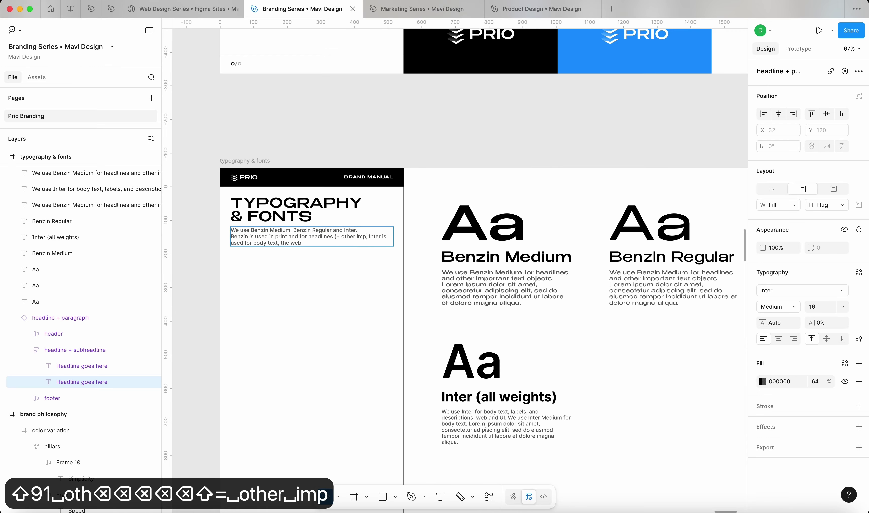
click(355, 243)
text(etc.)
key(Escape)
key(Escape)
- Compare the brand manual slides with the hand-drawn slide sketches, especially those for the creative direction and closing slides
scroll(440, 129, down, 5)
scroll(503, 225, up, 2)
scroll(506, 227, down, 5)
scroll(617, 221, up, 5)
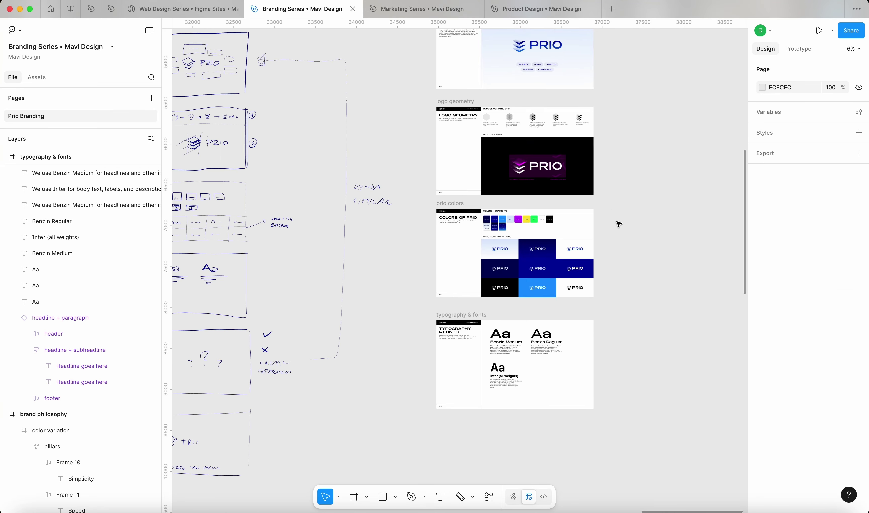
scroll(552, 368, down, 8)
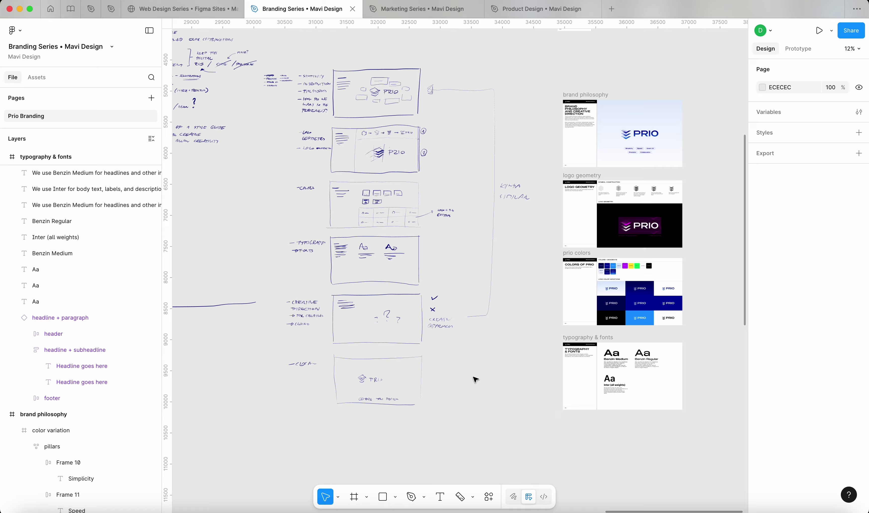
click(420, 390)
click(448, 391)
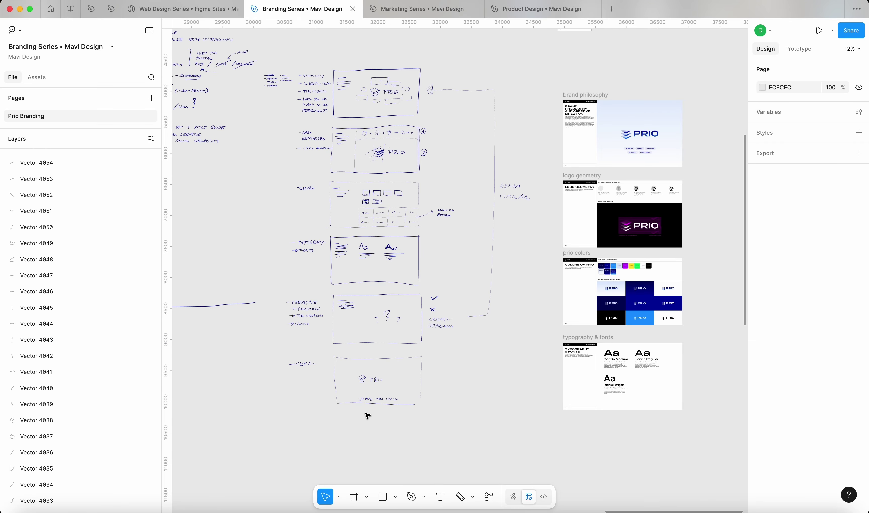
scroll(368, 416, up, 8)
scroll(362, 411, down, 5)
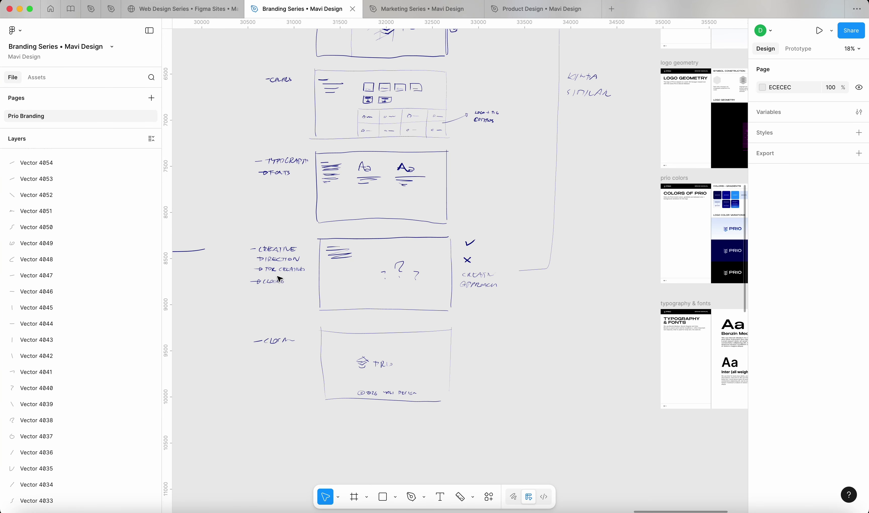
scroll(279, 278, up, 5)
drag(327, 242, 688, 362)
scroll(547, 294, down, 6)
click(615, 284)
scroll(581, 288, up, 4)
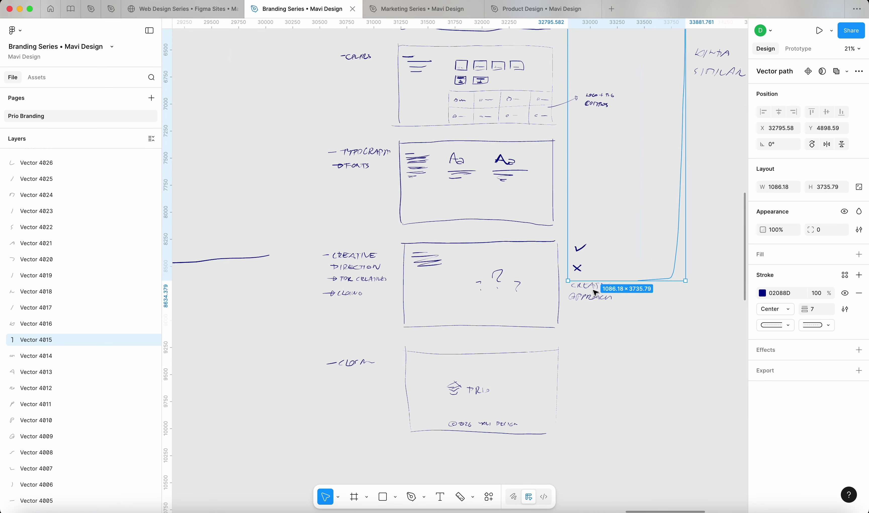
scroll(594, 290, up, 2)
drag(633, 342, 321, 221)
scroll(324, 224, right, 7)
scroll(324, 224, up, 4)
click(541, 280)
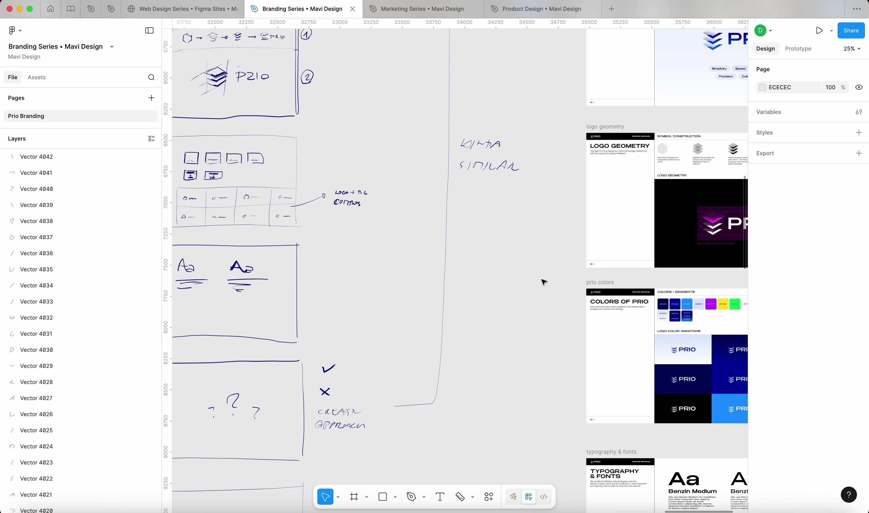
- Review the brand philosophy slide's text and graphics, followed by the whole column of manual slides
scroll(544, 282, up, 5)
scroll(493, 230, up, 5)
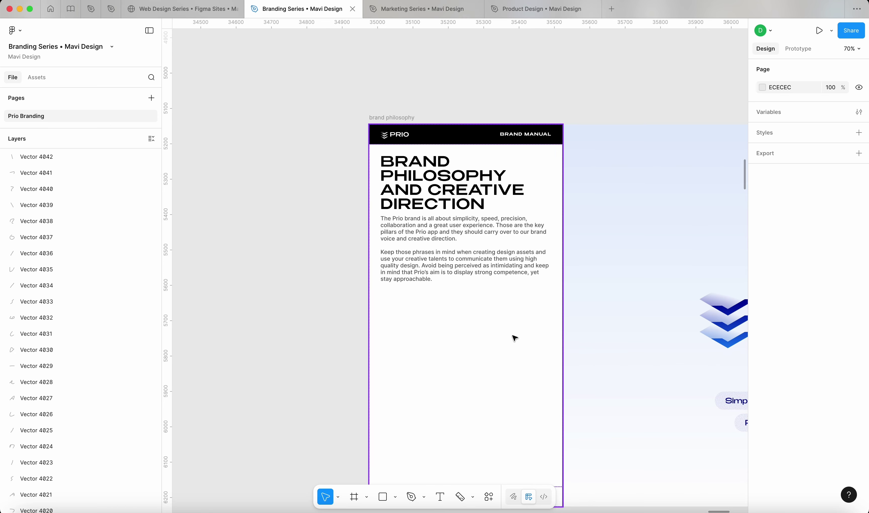
scroll(514, 339, down, 5)
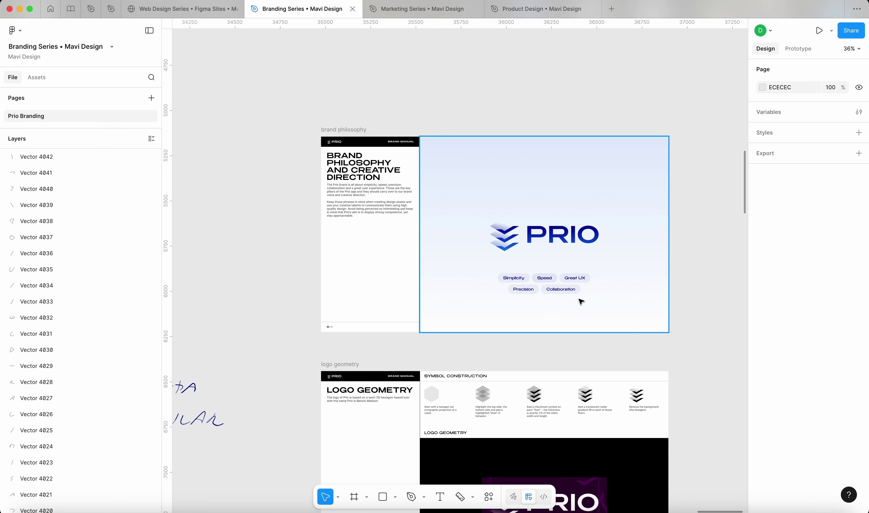
scroll(581, 302, down, 10)
scroll(667, 301, down, 5)
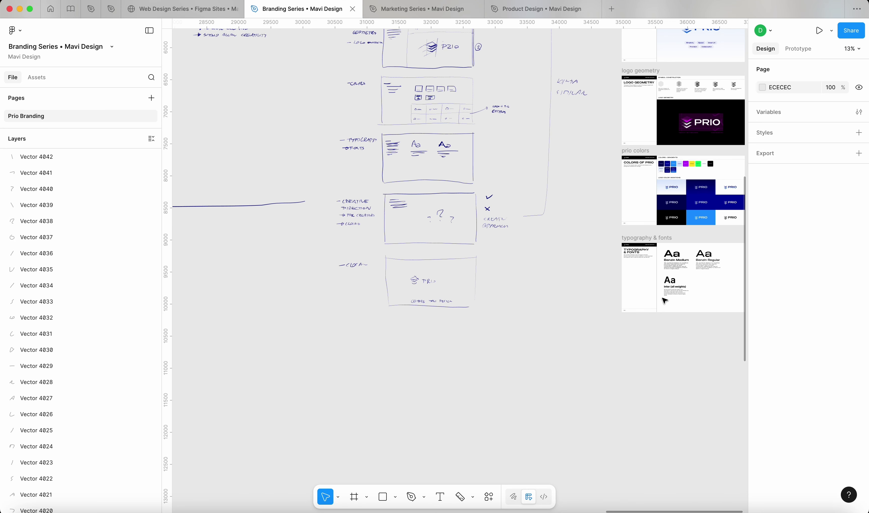
scroll(665, 300, up, 3)
scroll(665, 300, right, 3)
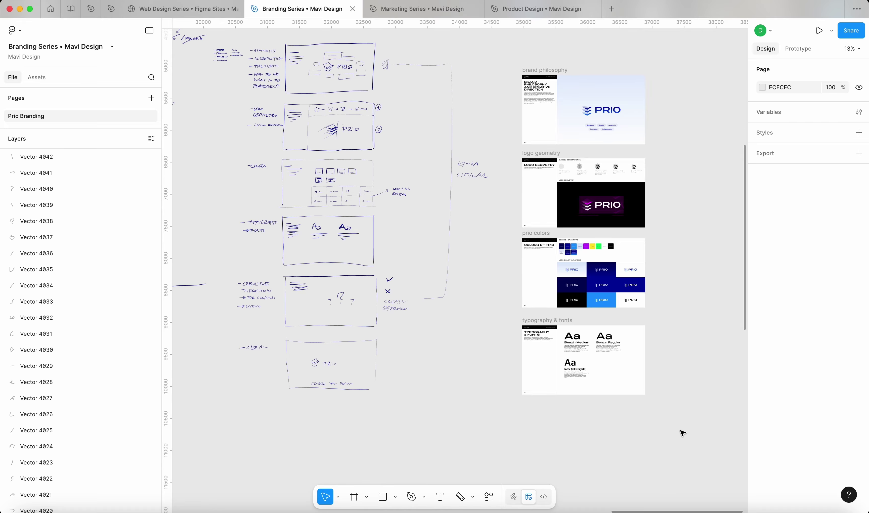
- Duplicate the brand philosophy slide above the original and rename the copy "opening slide"
alt+drag(544, 128, 537, 47)
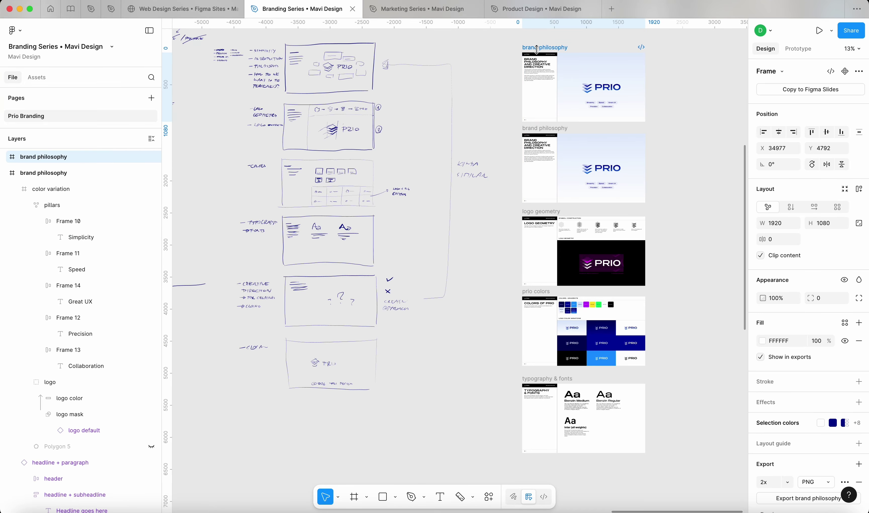
double_click(537, 49)
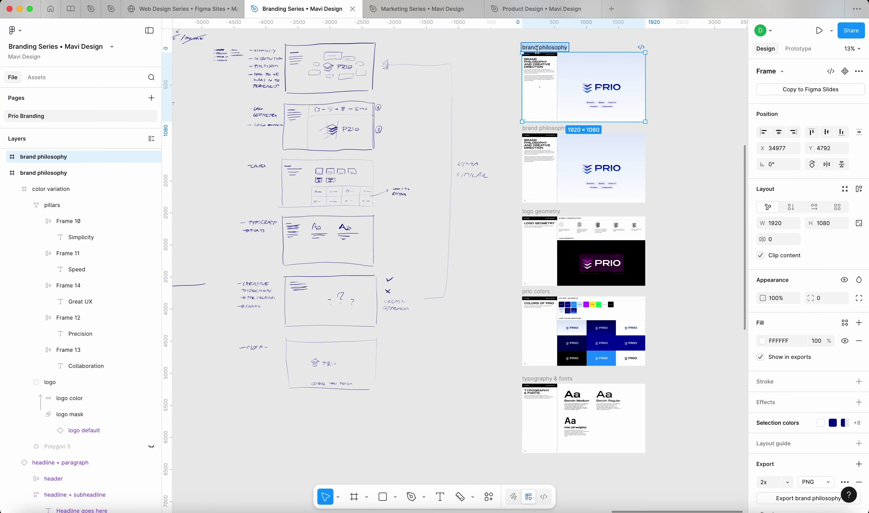
text(g sl)
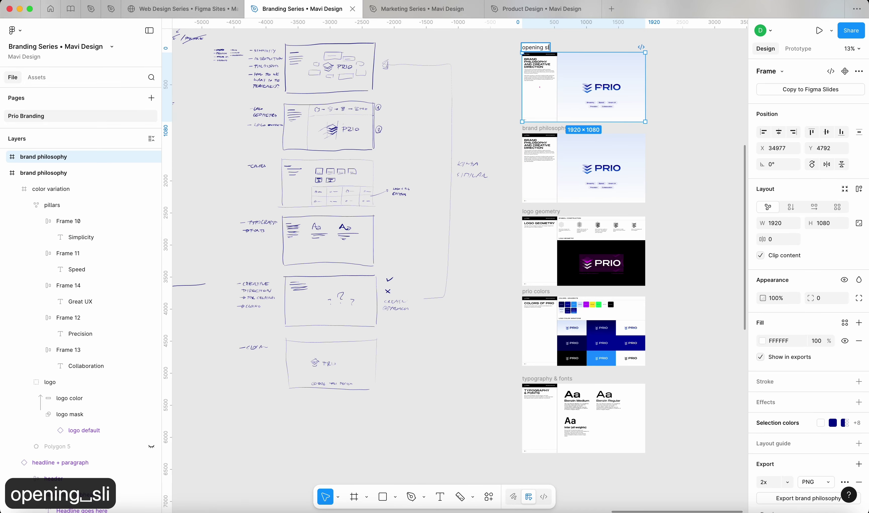
text(ide)
key(Return)
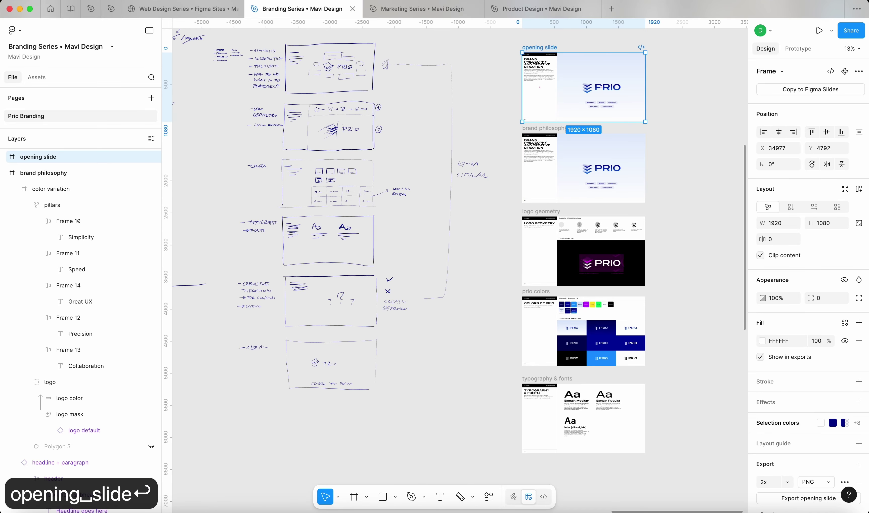
- Delete the headline column and the logo panel from the opening slide so the frame is blank
click(587, 89)
scroll(588, 90, up, 5)
click(525, 141)
key(BackSpace)
key(BackSpace)
click(592, 147)
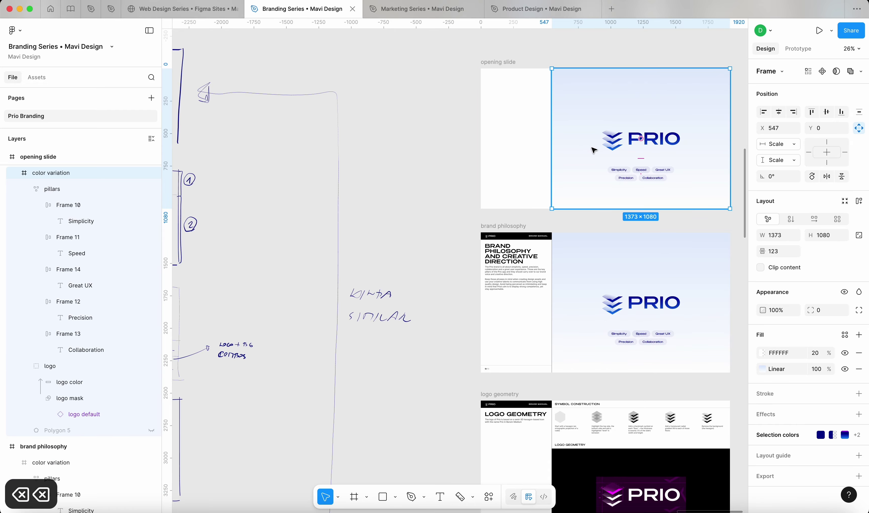
click(433, 126)
- Place a copy of the logo color variations grid from the prio colors slide beside the opening slide
scroll(433, 127, down, 20)
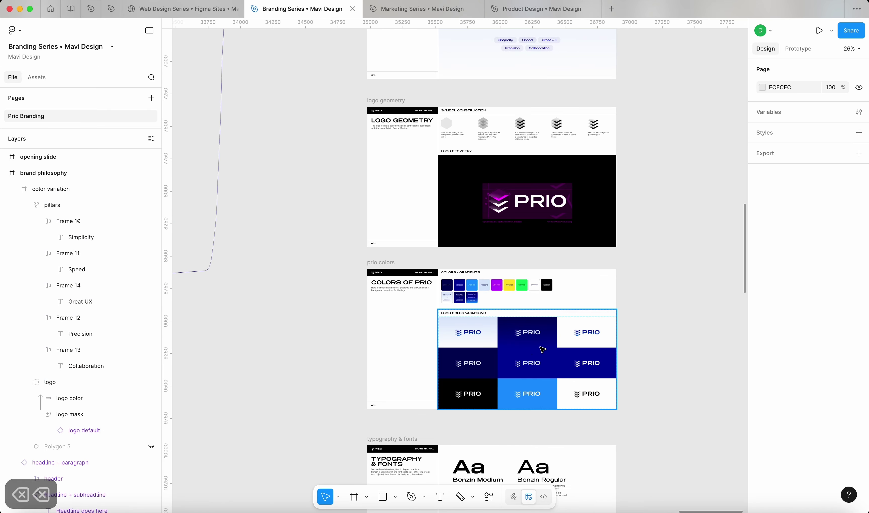
scroll(554, 384, up, 8)
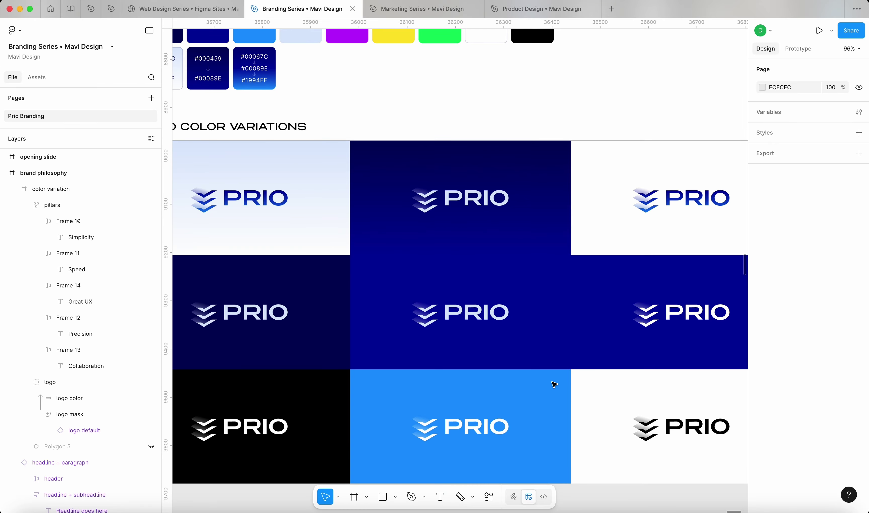
click(554, 384)
scroll(554, 384, down, 8)
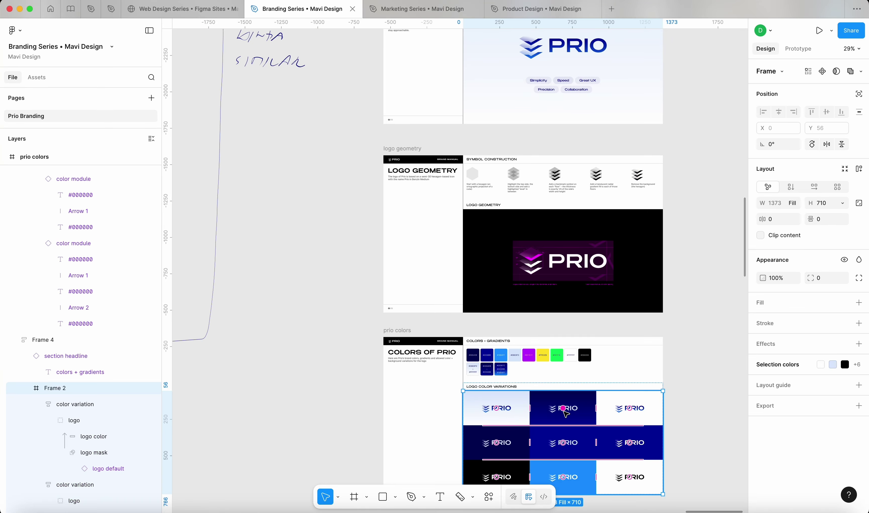
drag(575, 422, 688, 129)
scroll(688, 130, up, 8)
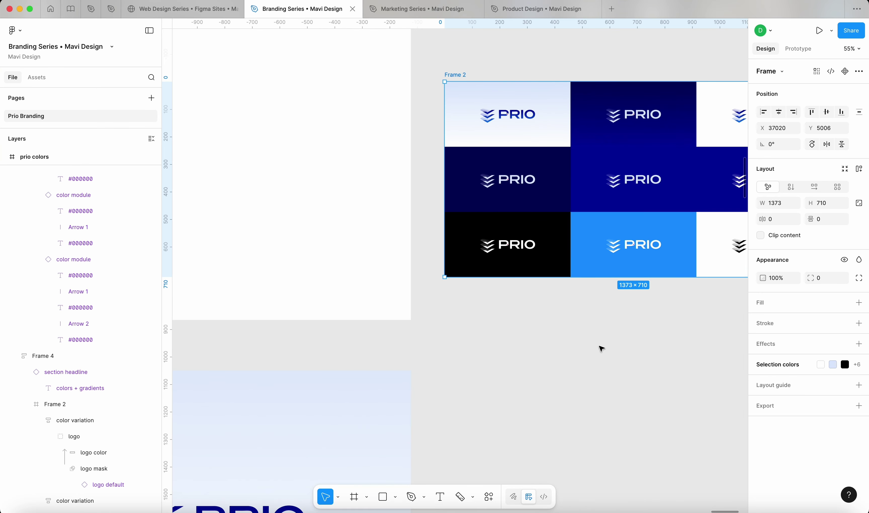
click(600, 347)
scroll(599, 347, down, 5)
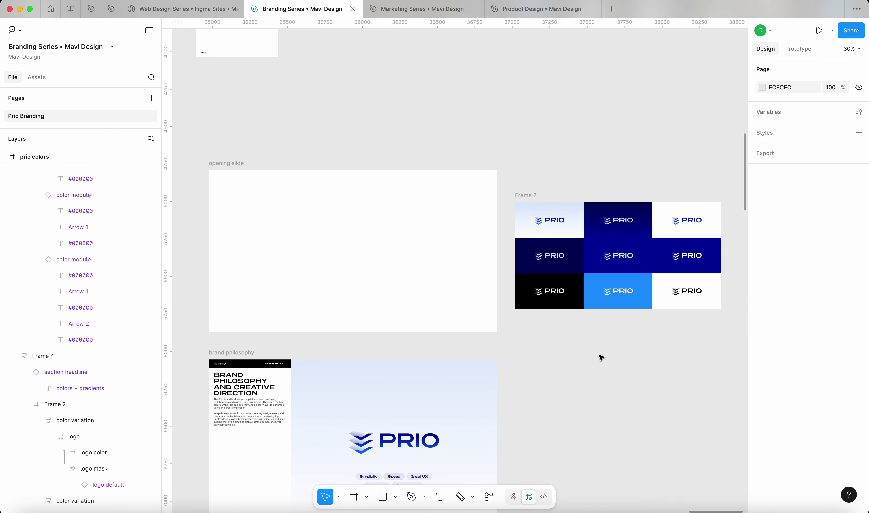
- Copy the dark blue gradient logo variation into the opening slide and enlarge it to the slide's full width
scroll(648, 229, up, 3)
click(650, 237)
drag(650, 234, 338, 241)
scroll(387, 243, left, 6)
drag(503, 264, 293, 210)
drag(337, 235, 648, 354)
click(676, 425)
scroll(674, 423, down, 4)
scroll(674, 423, right, 4)
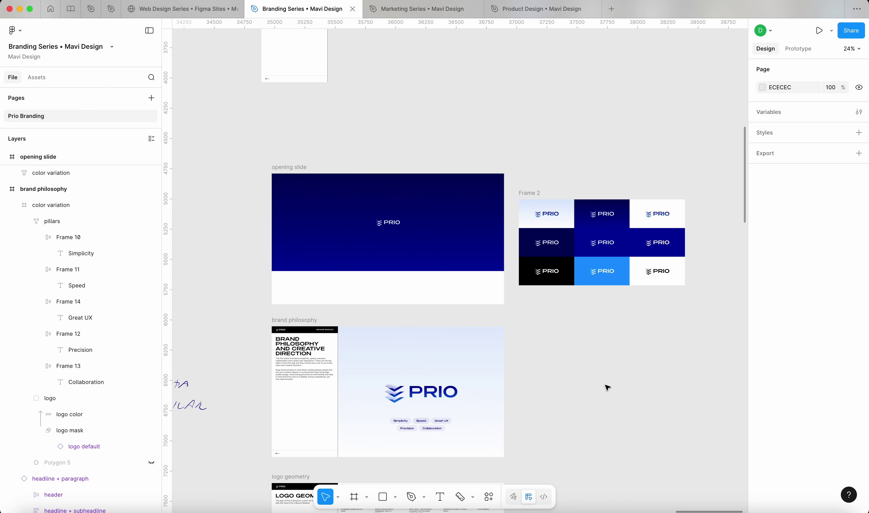
- Examine how the logo is layered in the dark blue gradient variation, including its color rectangle and mask
scroll(375, 277, up, 5)
scroll(376, 295, down, 5)
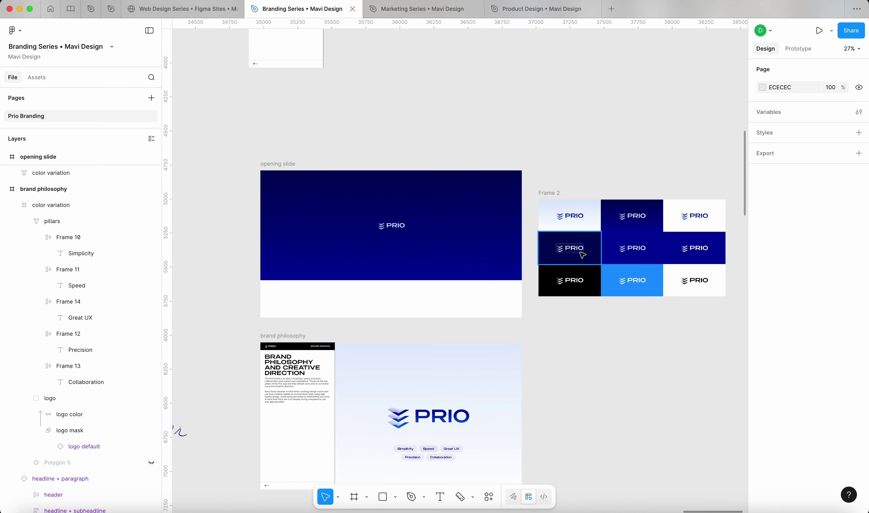
click(628, 217)
click(638, 331)
scroll(644, 207, up, 7)
scroll(636, 232, down, 5)
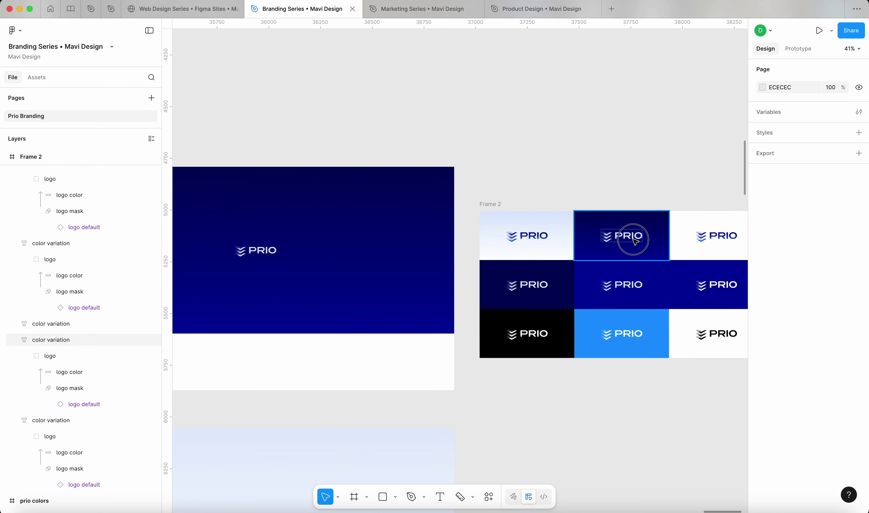
click(634, 241)
click(634, 241)
click(633, 241)
scroll(633, 241, up, 5)
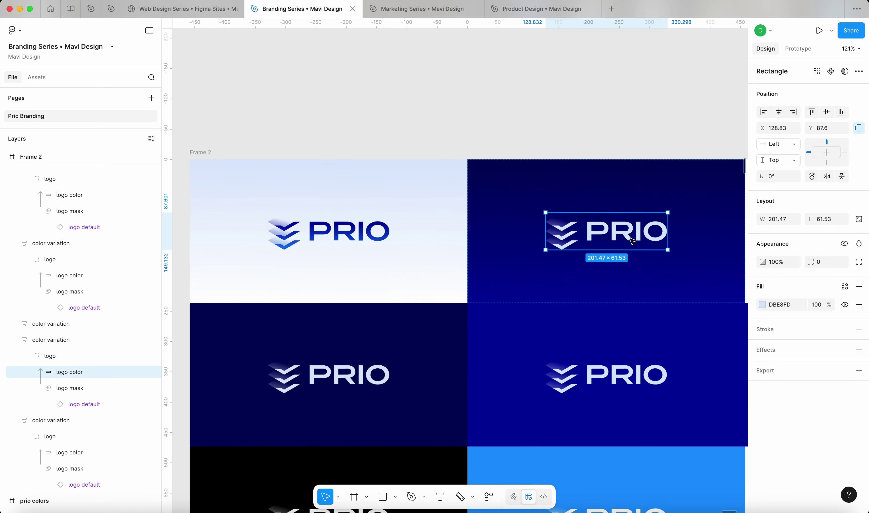
double_click(627, 238)
key(Return)
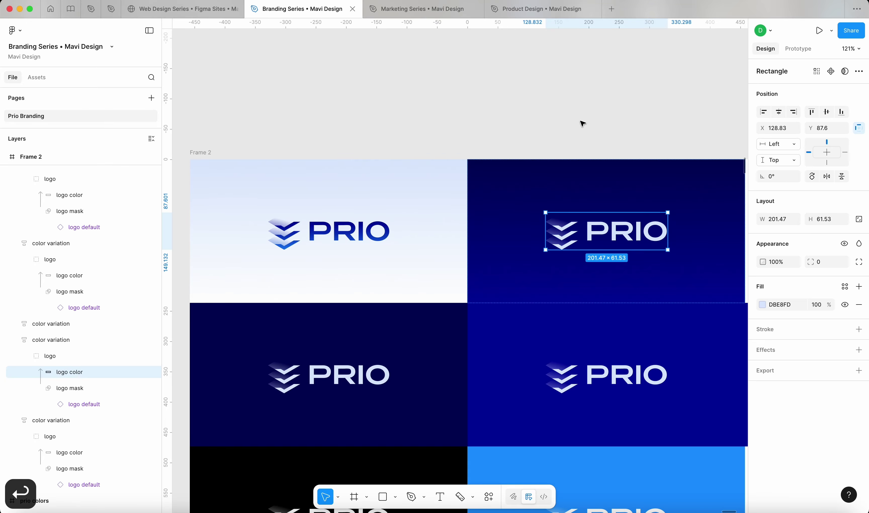
click(534, 118)
- Add a second variant to the logo default component and align the component set with the left edge of the color module
scroll(493, 105, down, 10)
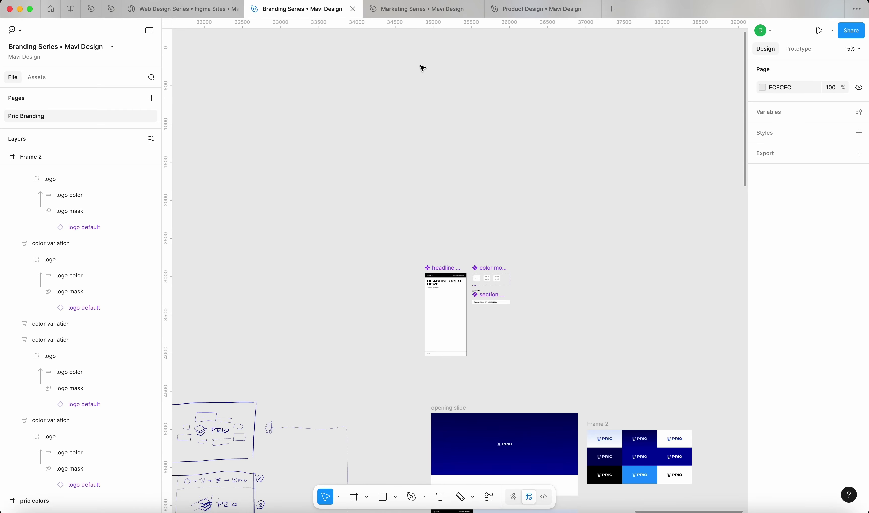
scroll(465, 295, up, 10)
click(459, 361)
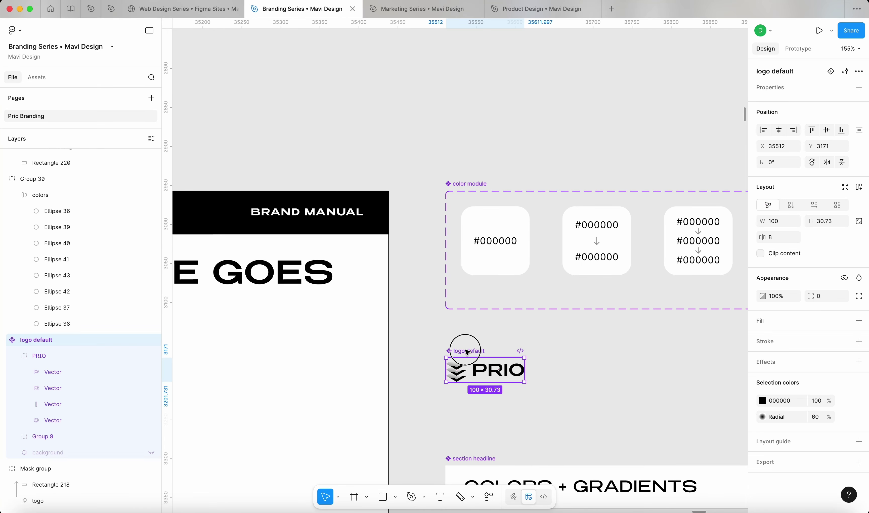
scroll(467, 340, down, 2)
scroll(467, 340, right, 2)
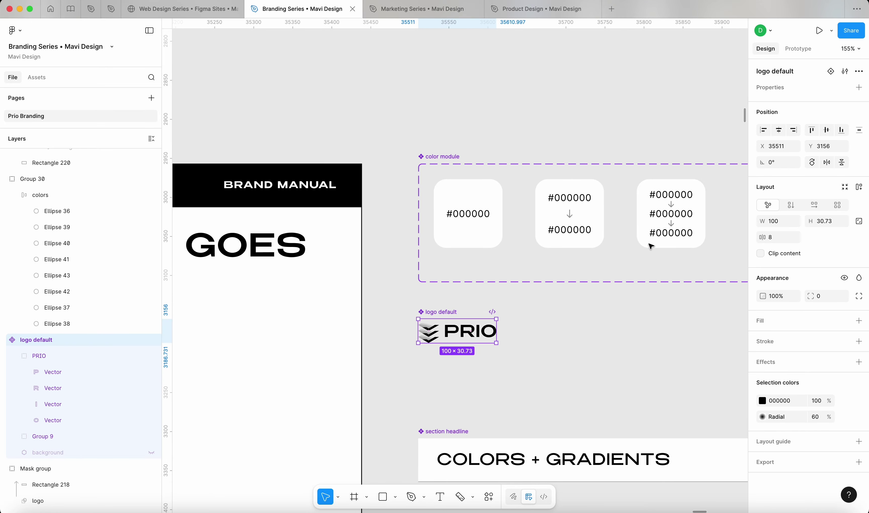
click(829, 75)
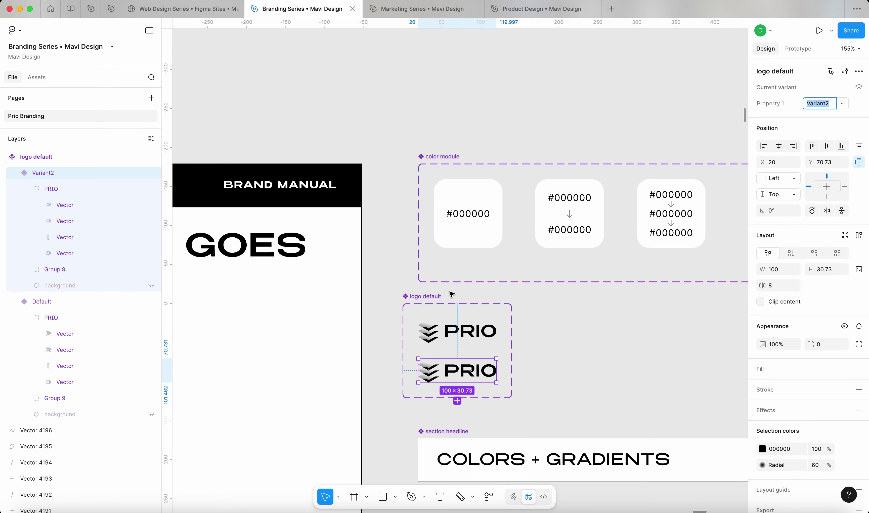
click(432, 298)
drag(433, 299, 435, 301)
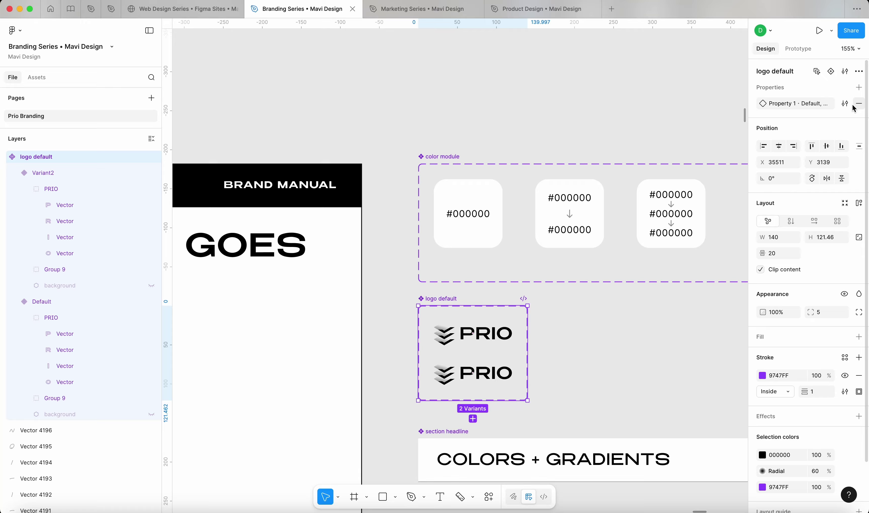
- Rename the logo component's property to "variant" and its two values to "full" and "symbol"
click(845, 103)
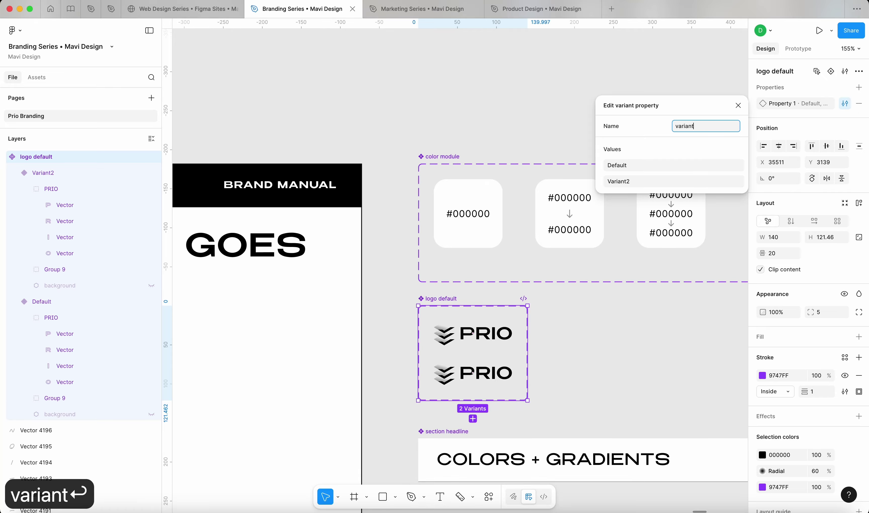
key(Return)
click(646, 166)
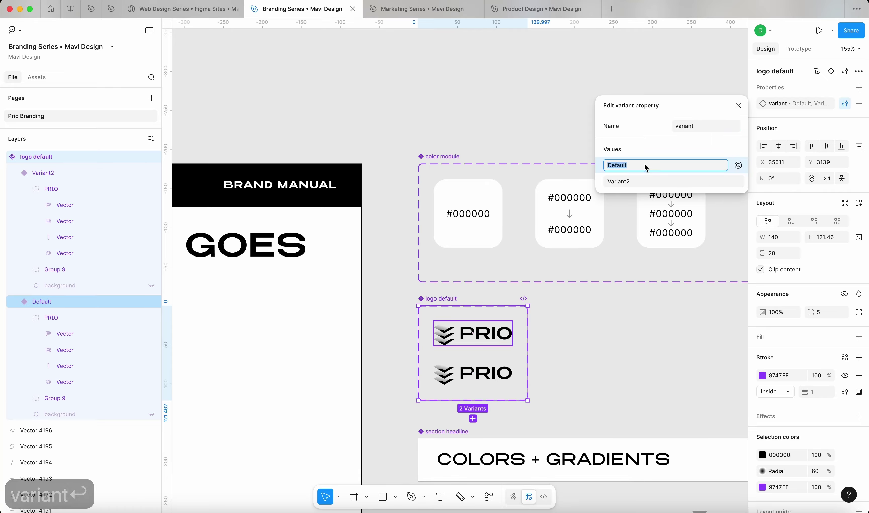
text(full)
click(647, 181)
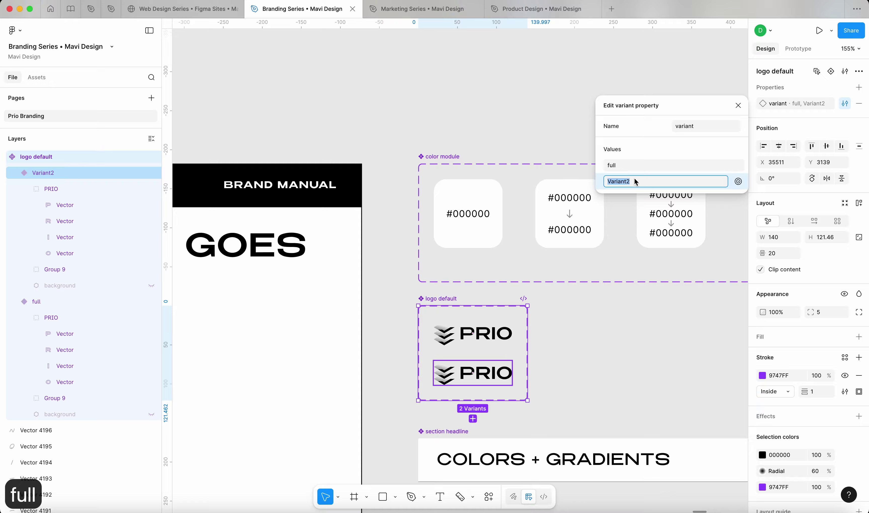
text(symbol)
key(Return)
- Delete the PRIO wordmark and the hidden background shape from the symbol variant
click(475, 373)
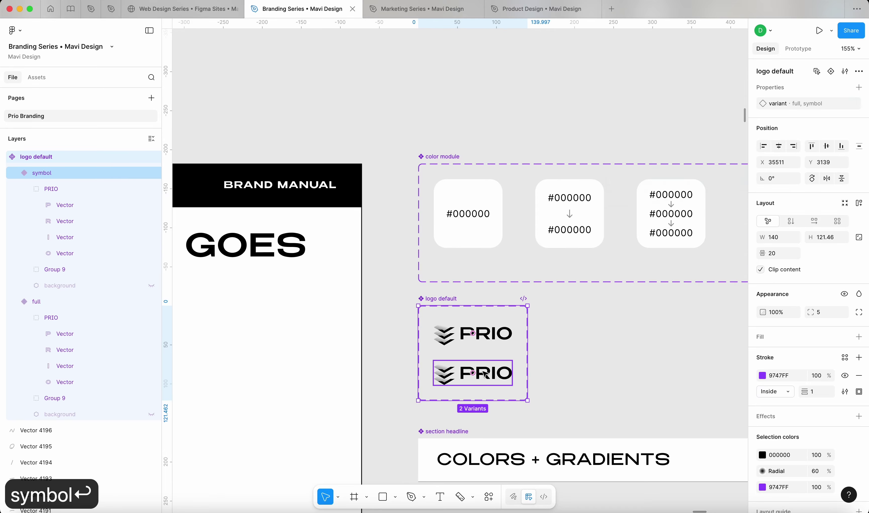
click(475, 373)
scroll(479, 359, up, 5)
key(BackSpace)
click(408, 393)
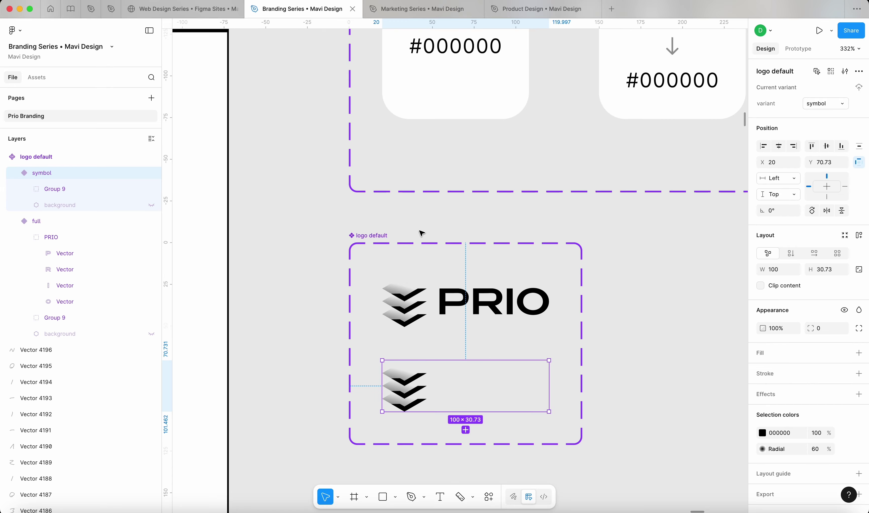
click(88, 205)
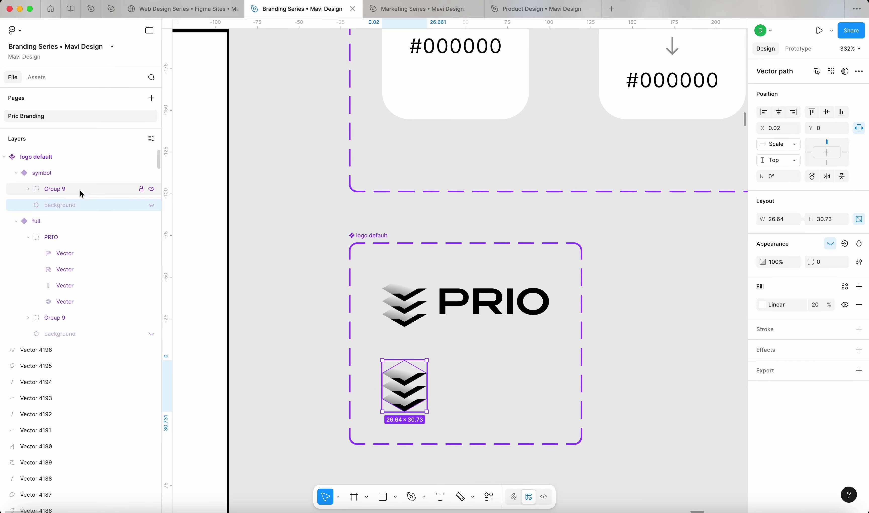
key(BackSpace)
- Resize the symbol variant's frame to fit the remaining chevron symbol
click(84, 191)
click(81, 176)
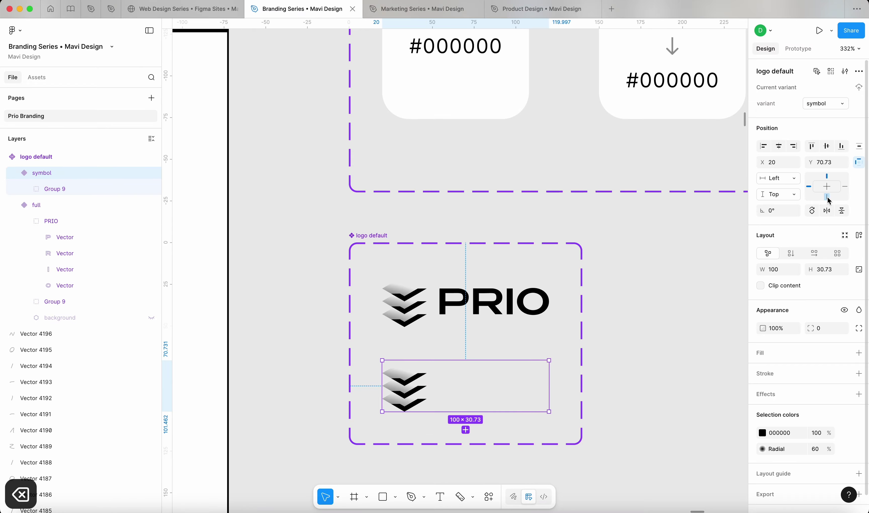
click(845, 236)
key(shift+2)
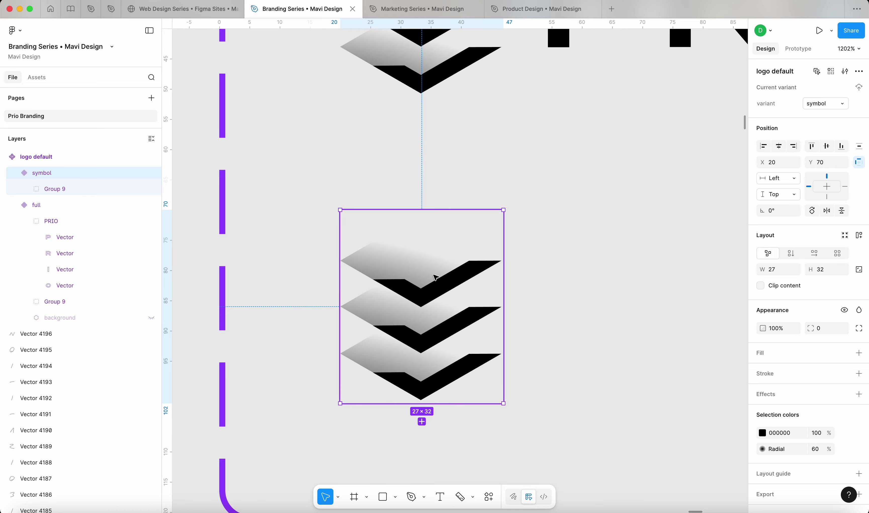
scroll(491, 275, up, 5)
key(super+z)
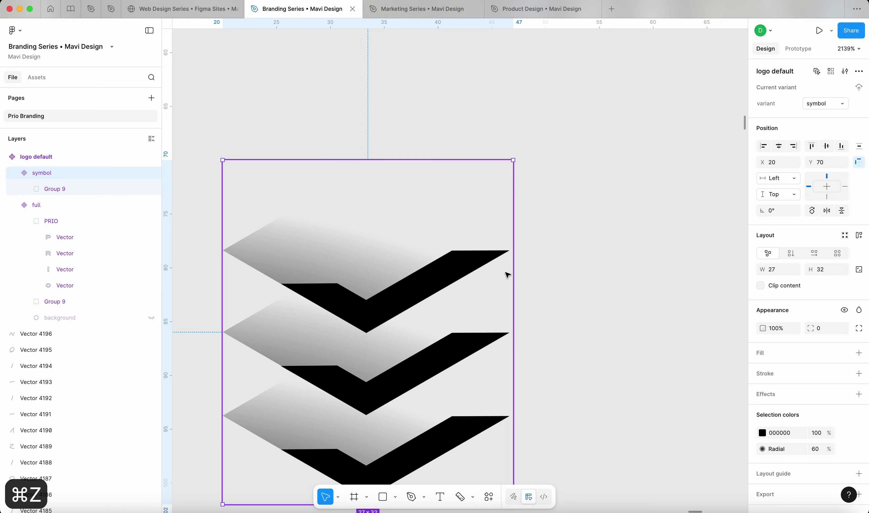
- Set the constraints of all shapes inside the symbol variant's group to left and top
click(488, 233)
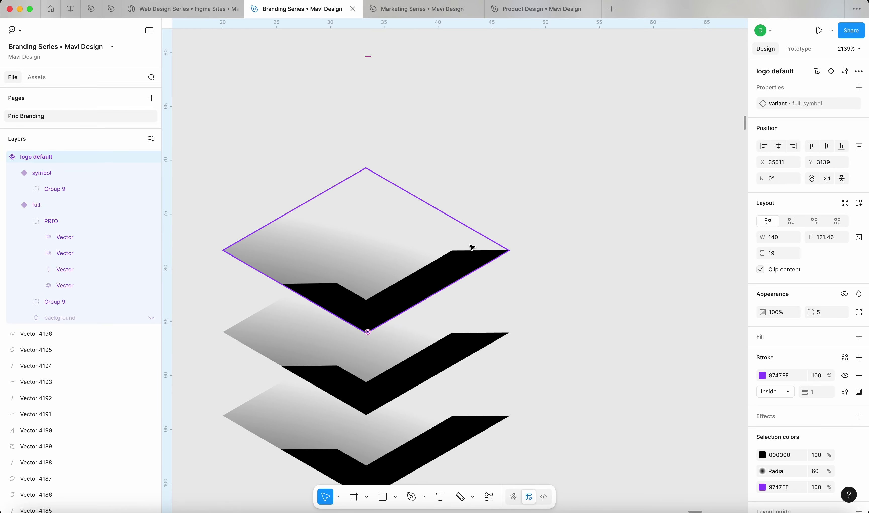
super+click(380, 250)
scroll(369, 244, down, 3)
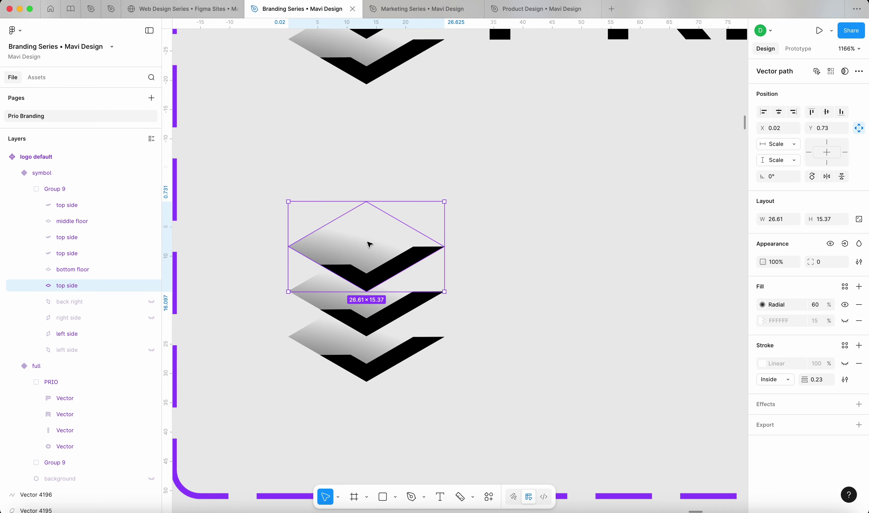
key(shift+Return)
key(Return)
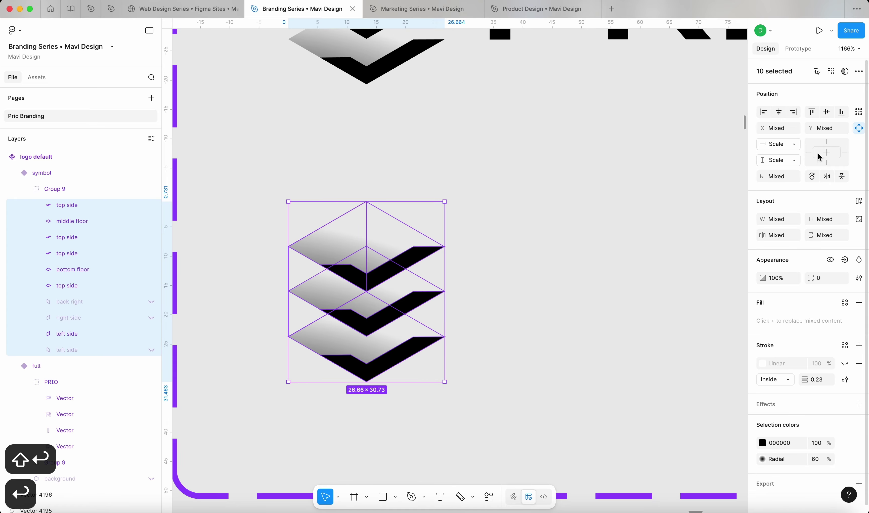
key(shift+Return)
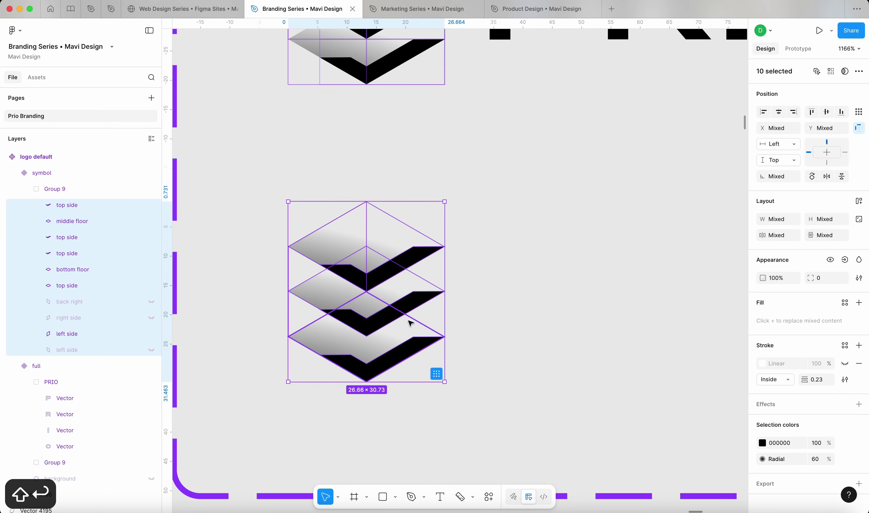
- Set the width of the logo component's symbol variant frame to 26.61
click(351, 242)
key(shift+Return)
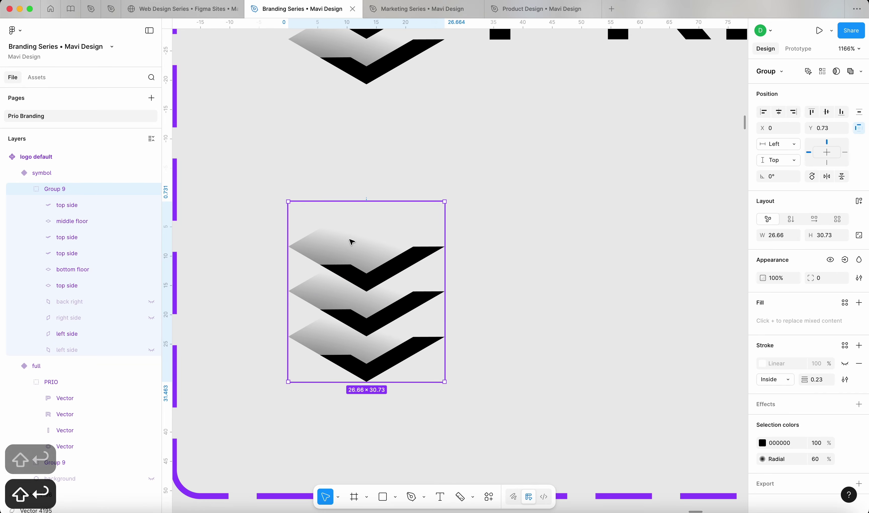
click(778, 235)
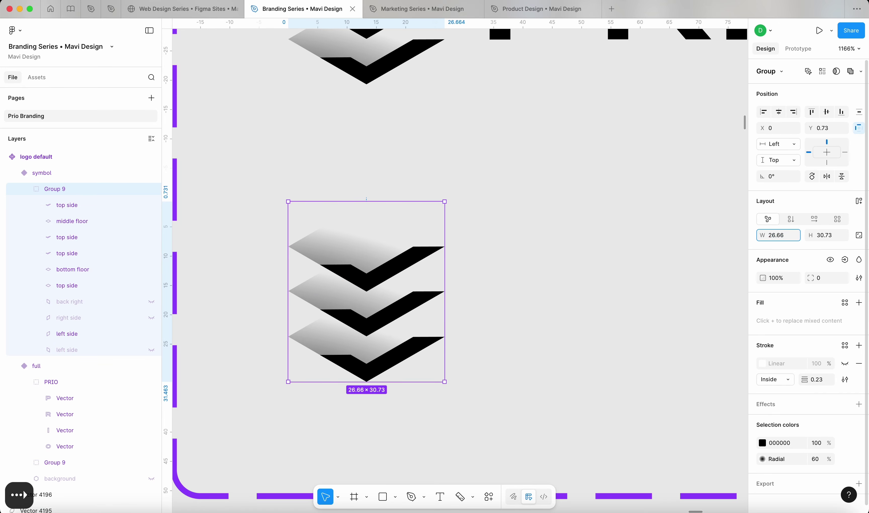
click(58, 172)
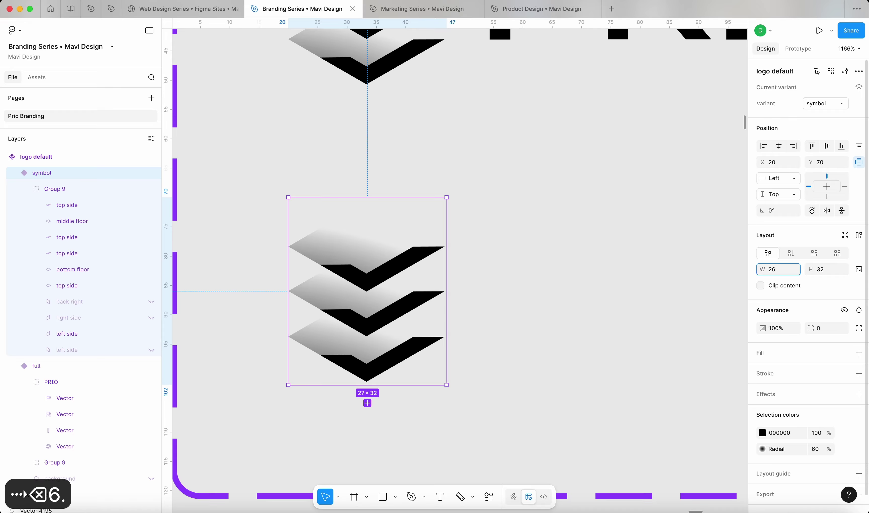
text(61)
key(Return)
scroll(410, 283, up, 5)
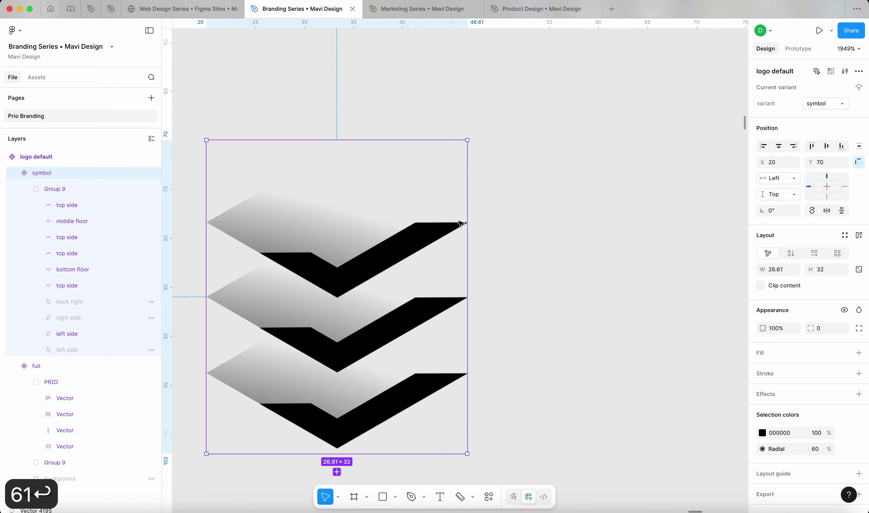
scroll(346, 472, up, 5)
scroll(389, 311, down, 6)
- Align the chevron group to the top edge of the symbol variant's frame
double_click(368, 134)
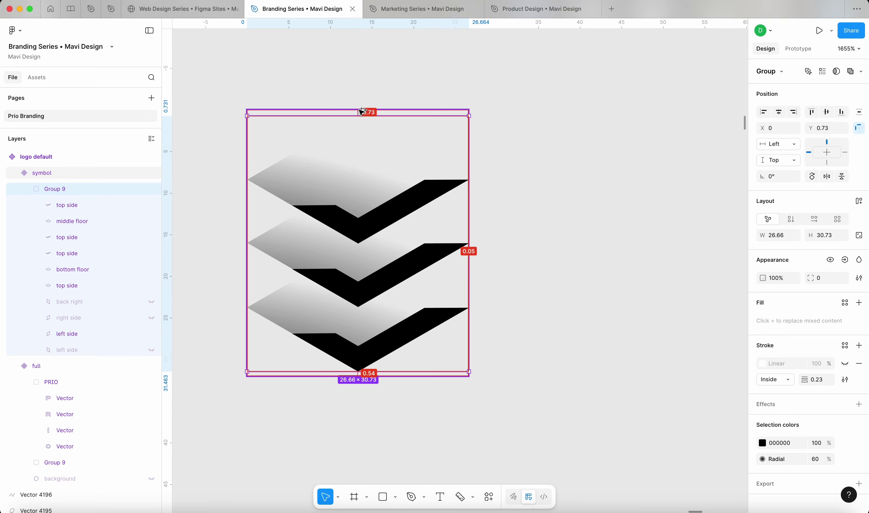
key(alt+w)
click(435, 371)
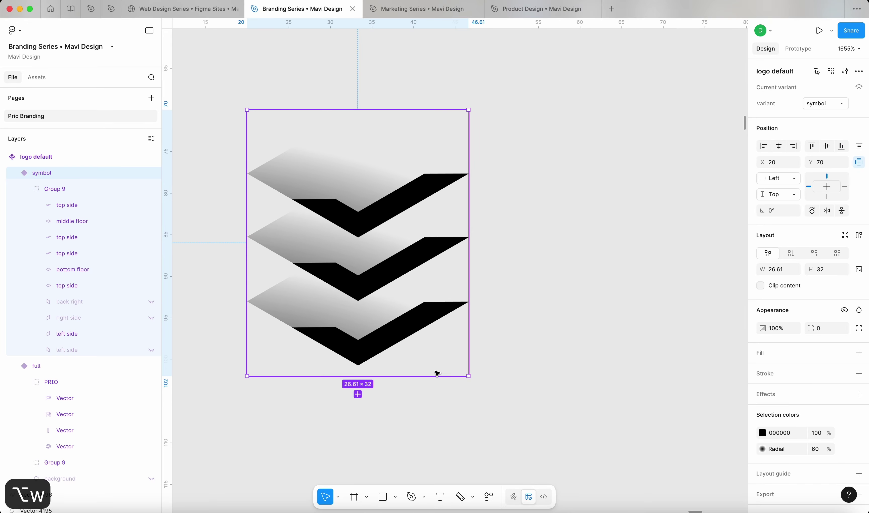
double_click(390, 342)
click(415, 375)
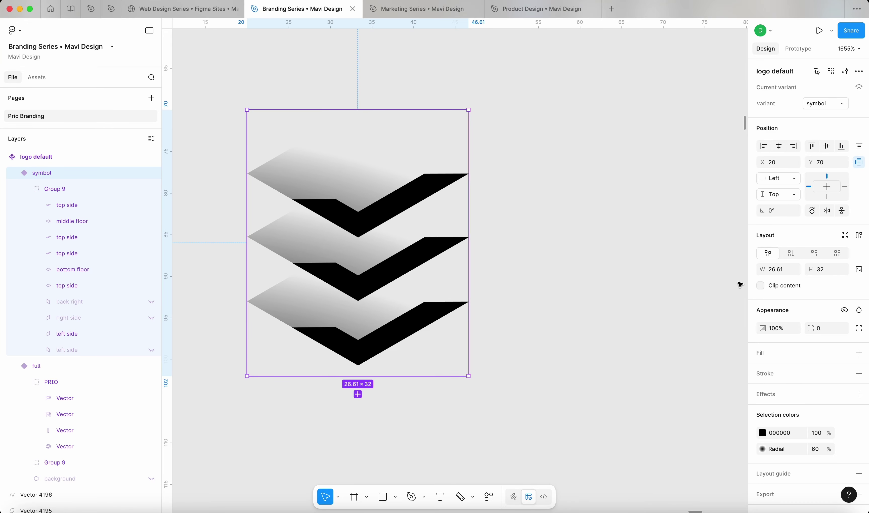
- Set the height of the symbol variant's frame to 30.73
double_click(406, 309)
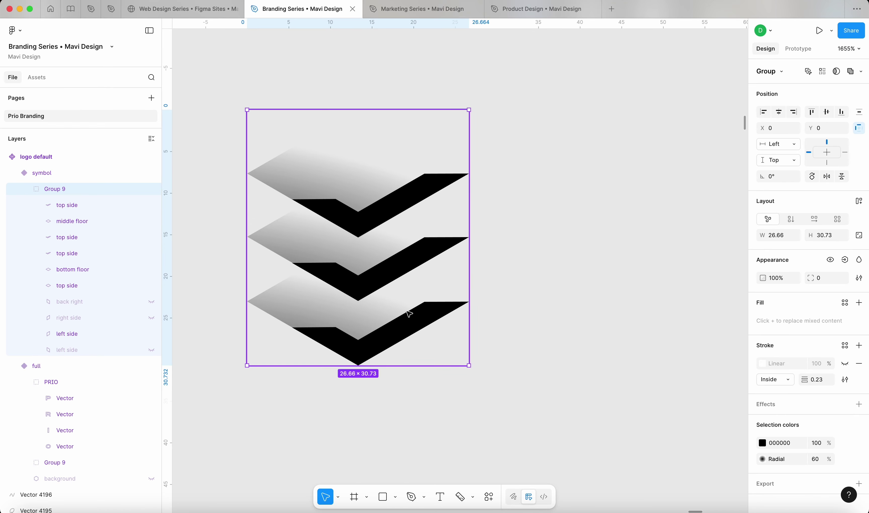
click(415, 380)
click(416, 374)
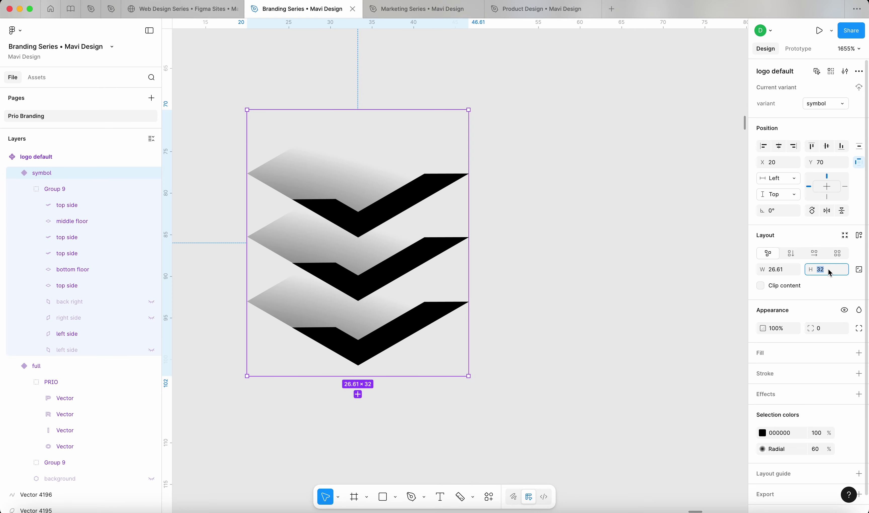
text(30.73)
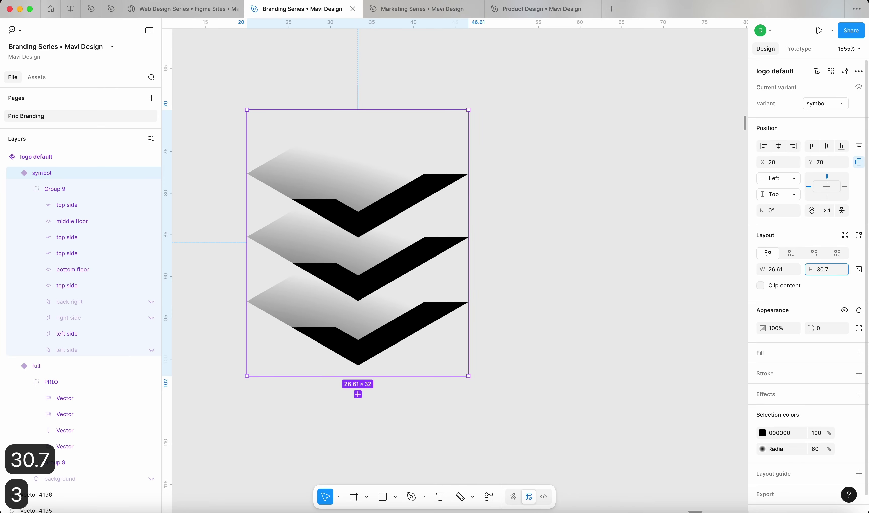
key(Return)
click(514, 309)
scroll(481, 320, down, 3)
click(432, 305)
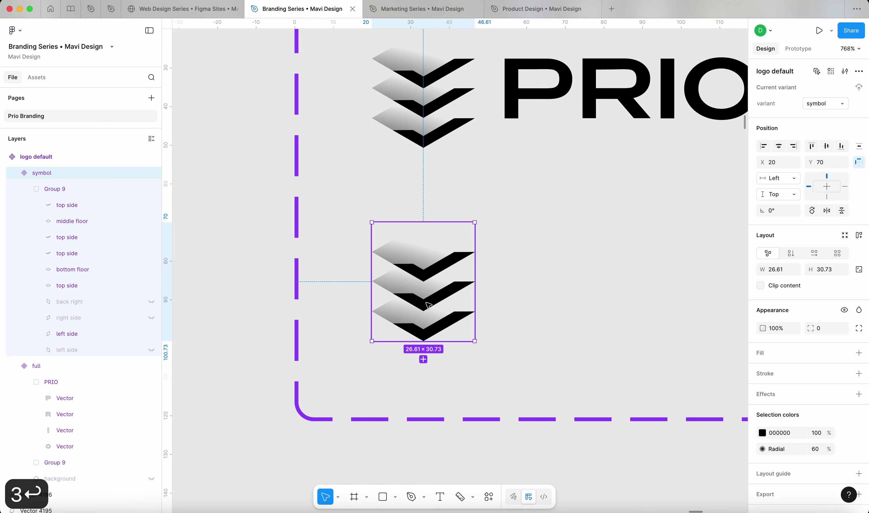
- Find the grid of nine logo color variations beside the opening slide and select its frame
scroll(431, 305, down, 10)
click(539, 305)
scroll(539, 304, down, 5)
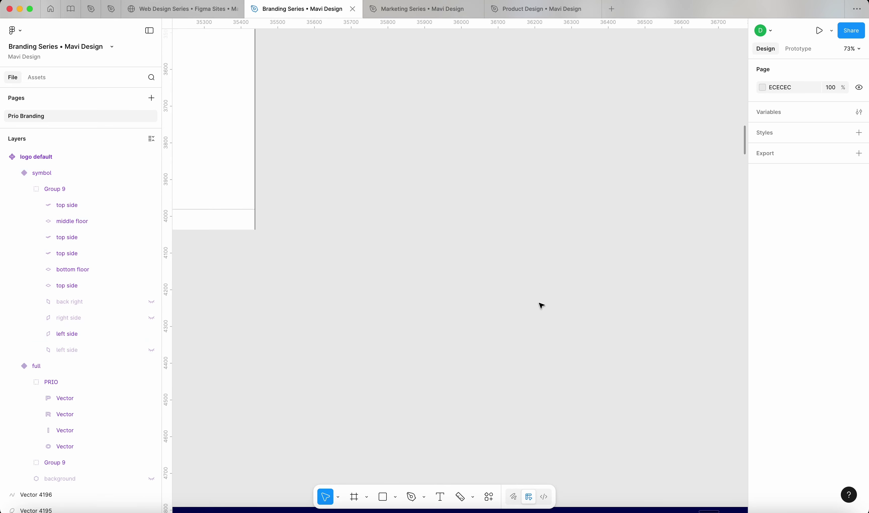
scroll(538, 303, down, 8)
scroll(534, 307, down, 8)
scroll(493, 211, up, 5)
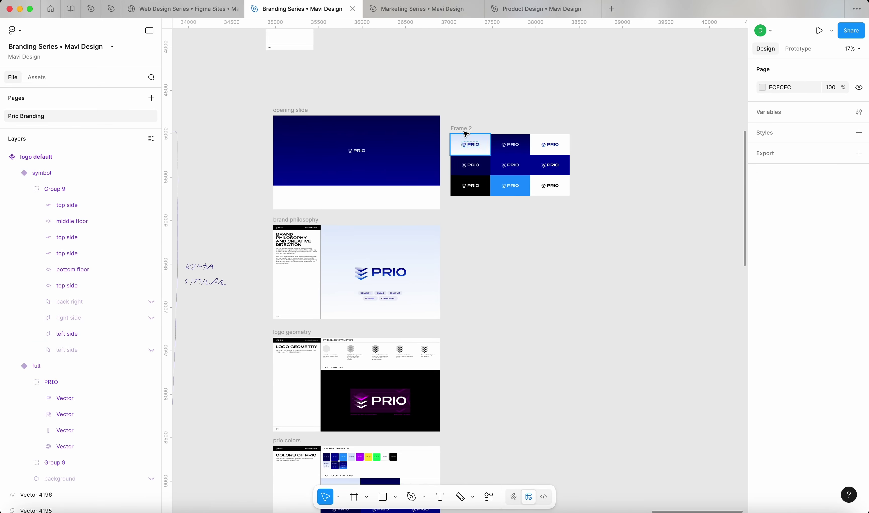
scroll(466, 135, up, 8)
click(476, 193)
click(540, 126)
scroll(540, 126, right, 3)
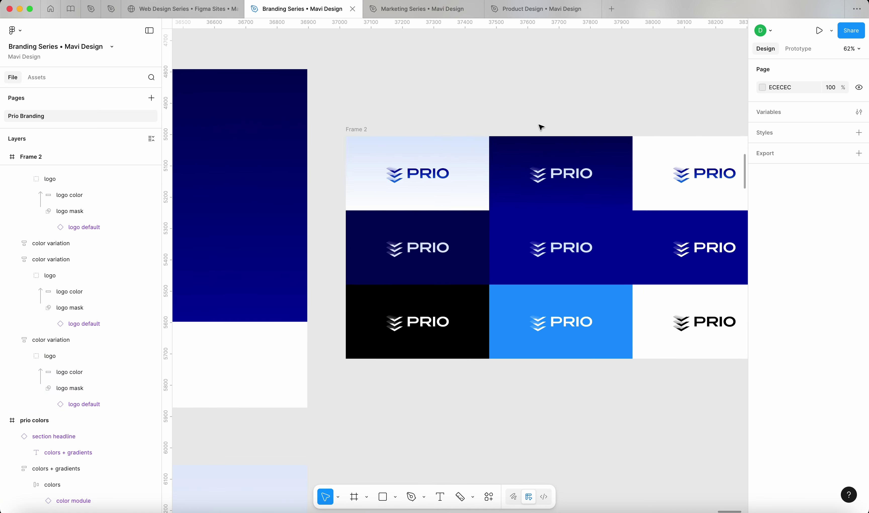
click(572, 176)
scroll(572, 176, down, 4)
click(427, 141)
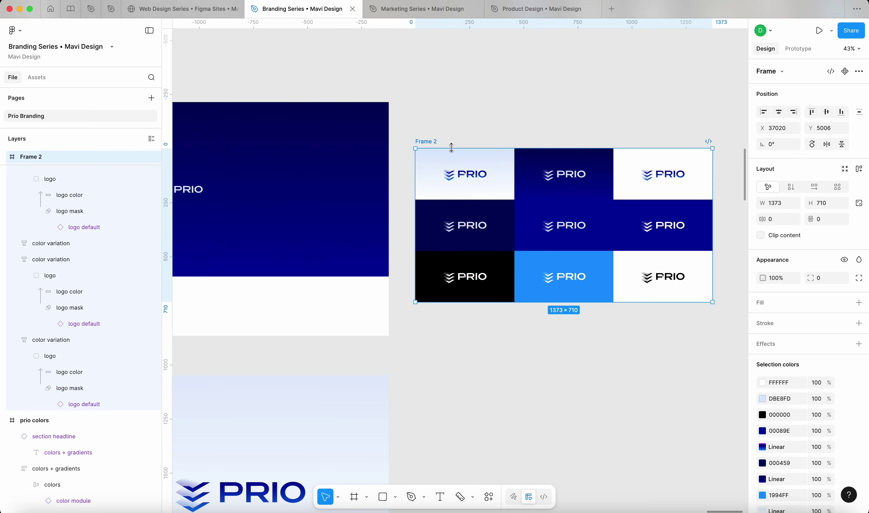
scroll(454, 150, right, 3)
scroll(454, 150, down, 1)
scroll(454, 150, up, 3)
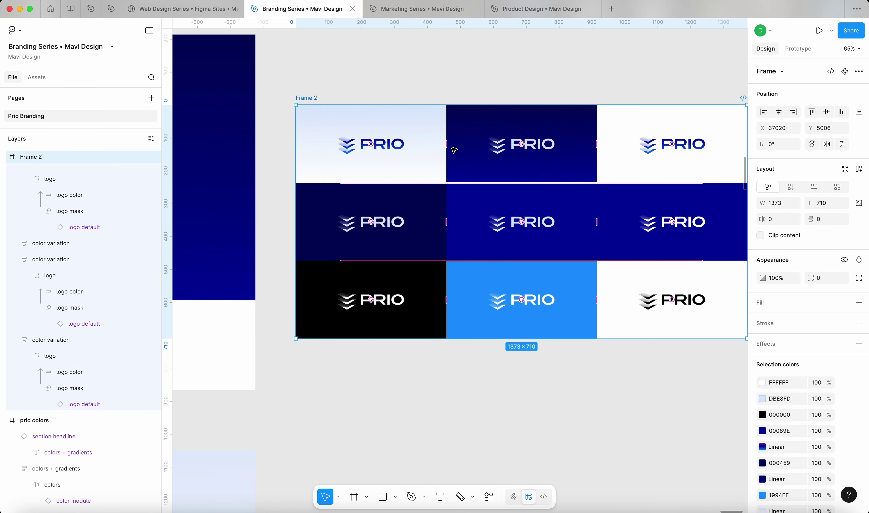
- Switch the nested logo instances in all nine color variations of Frame 2 to the symbol variant
click(300, 91)
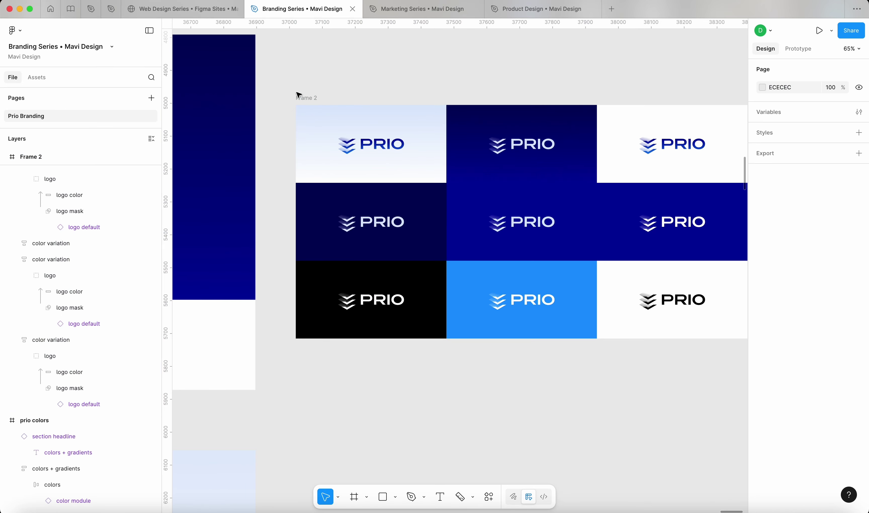
click(303, 98)
key(Return)
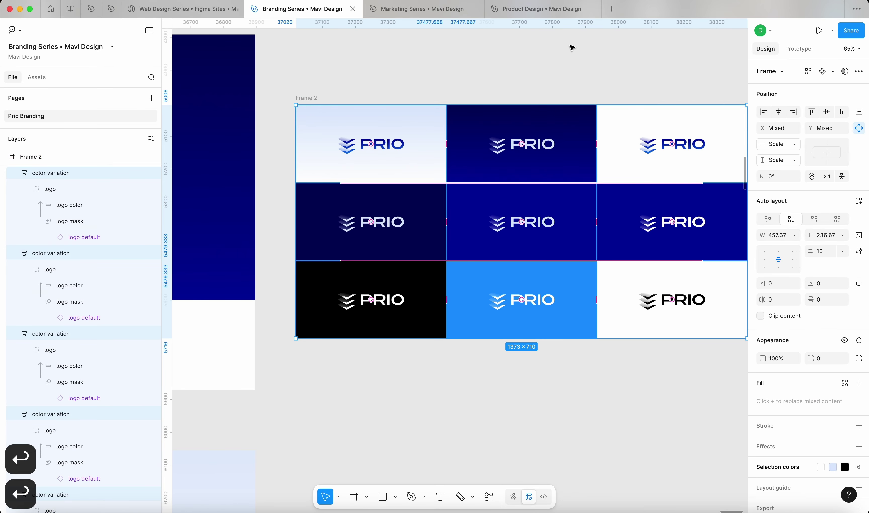
key(Return)
key(Return)
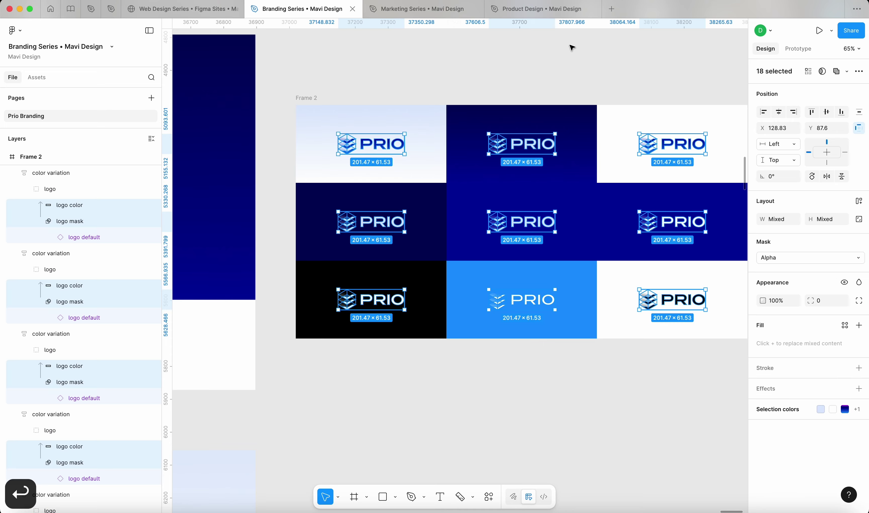
key(Tab)
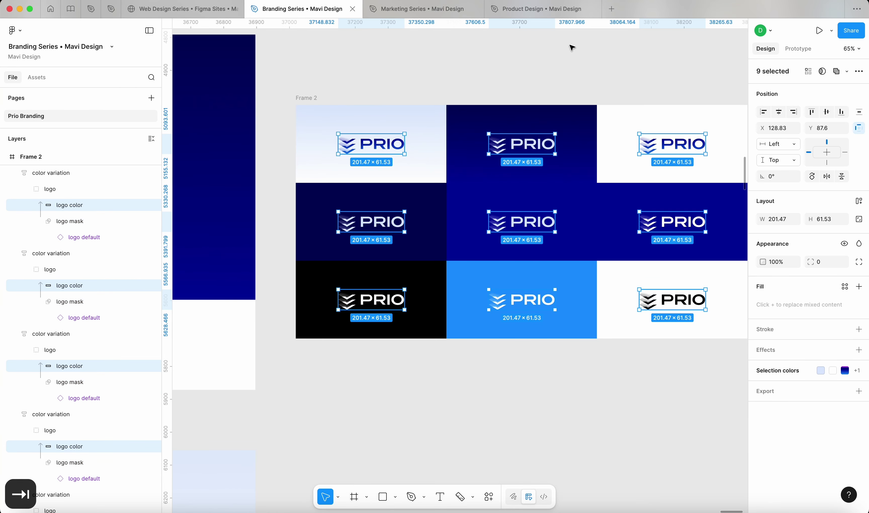
key(Tab)
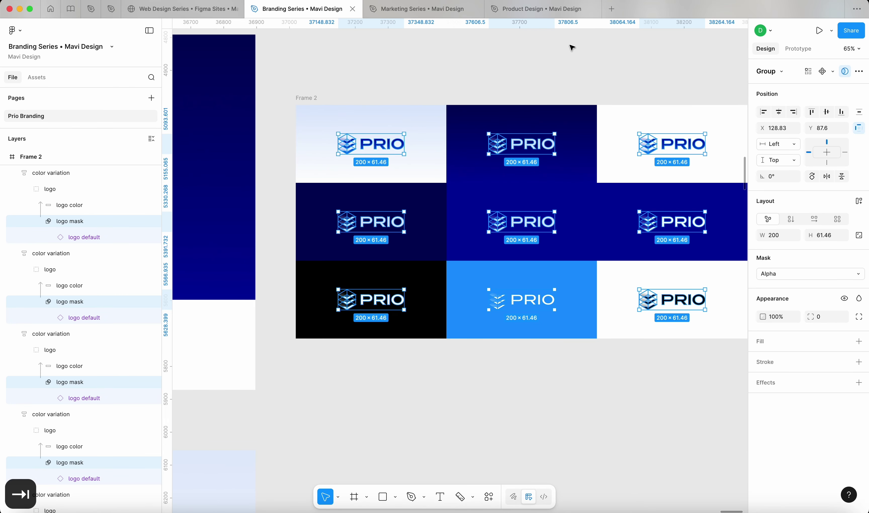
key(Tab)
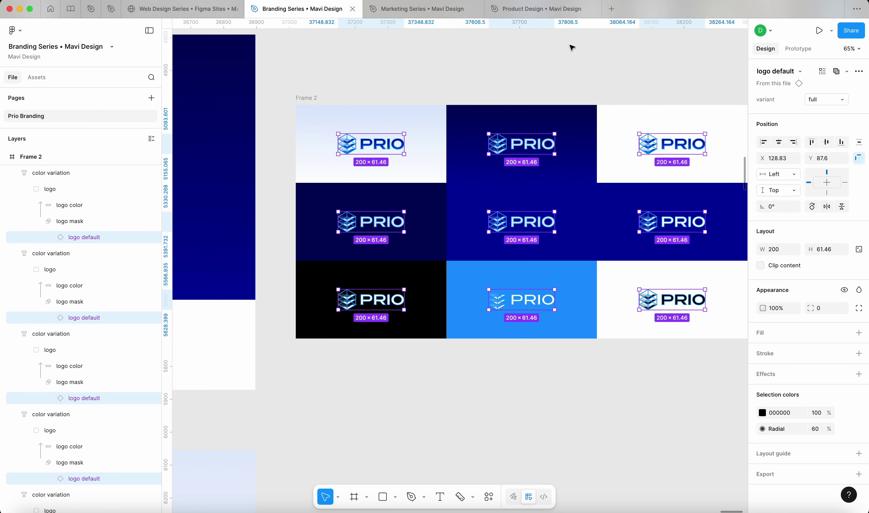
click(822, 101)
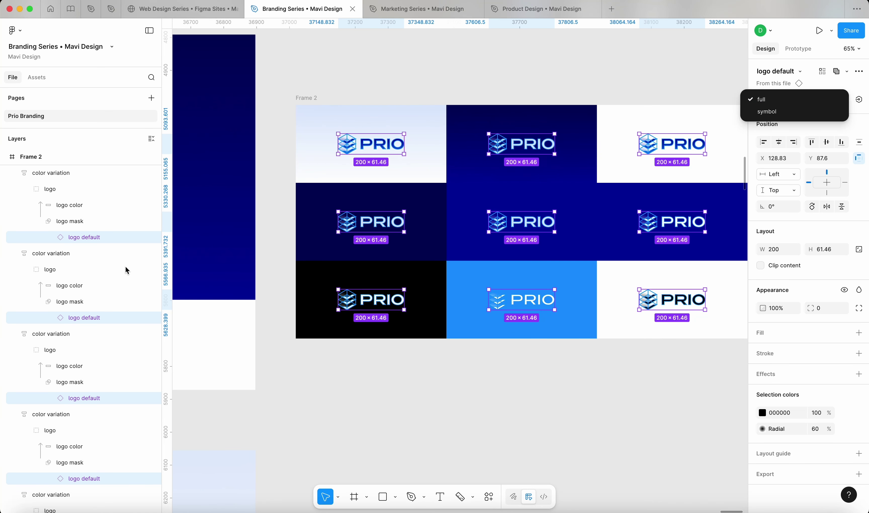
click(797, 111)
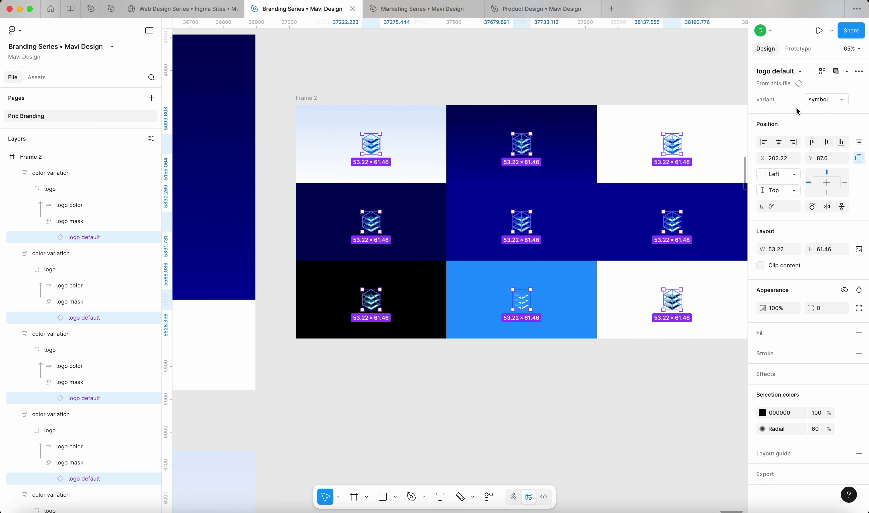
click(659, 86)
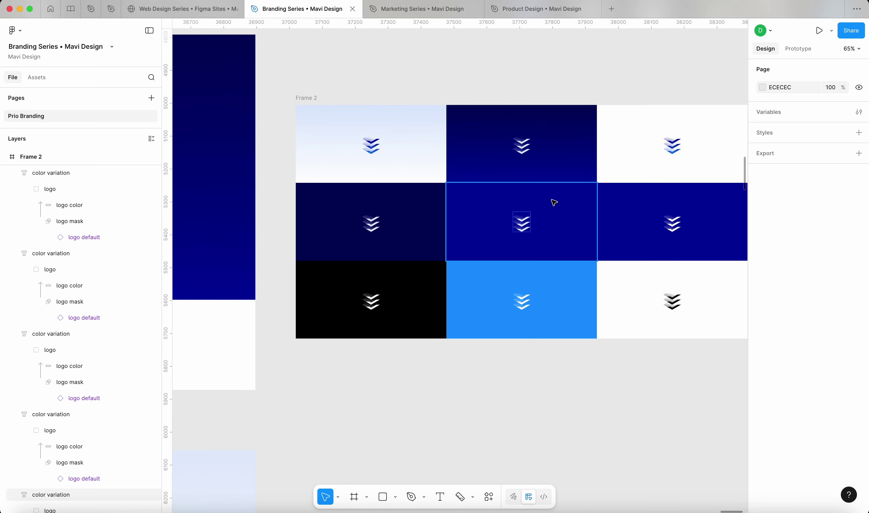
- Examine the symbol logos across the color variation tiles up close and next to the opening slide
scroll(553, 199, up, 10)
click(502, 250)
scroll(431, 302, down, 10)
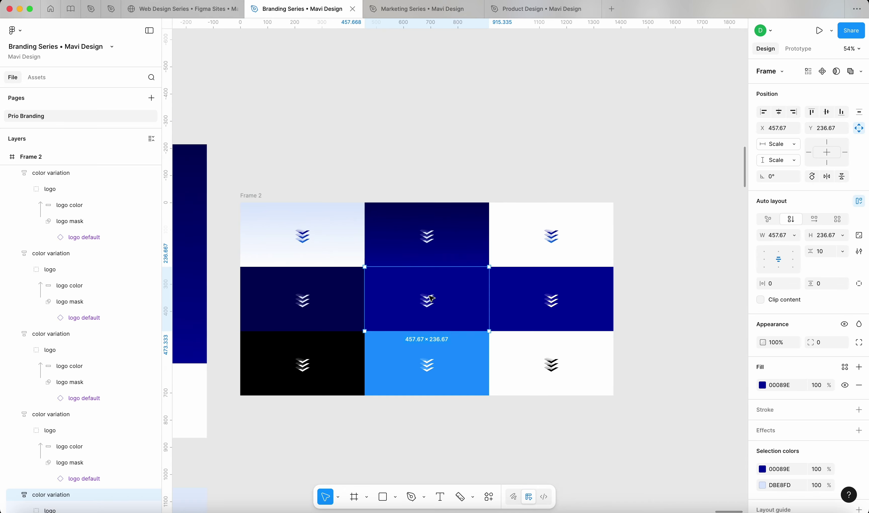
click(429, 241)
click(453, 166)
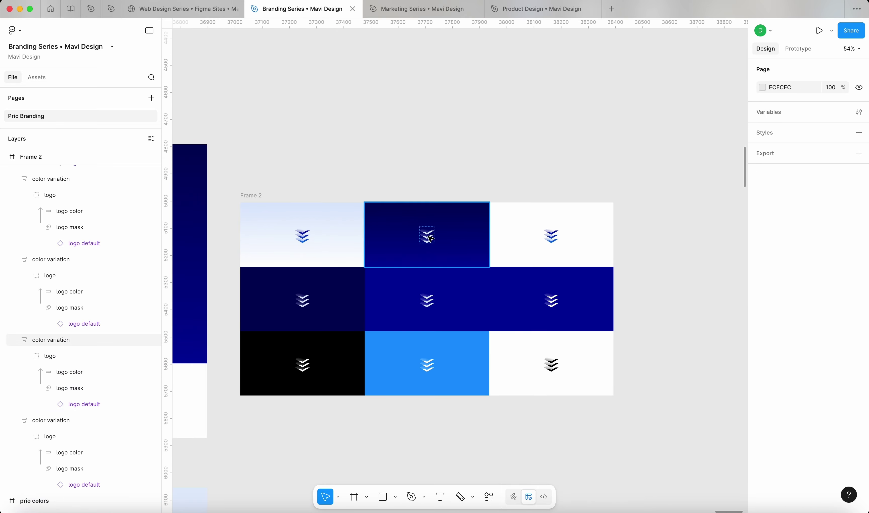
scroll(303, 237, up, 8)
click(299, 239)
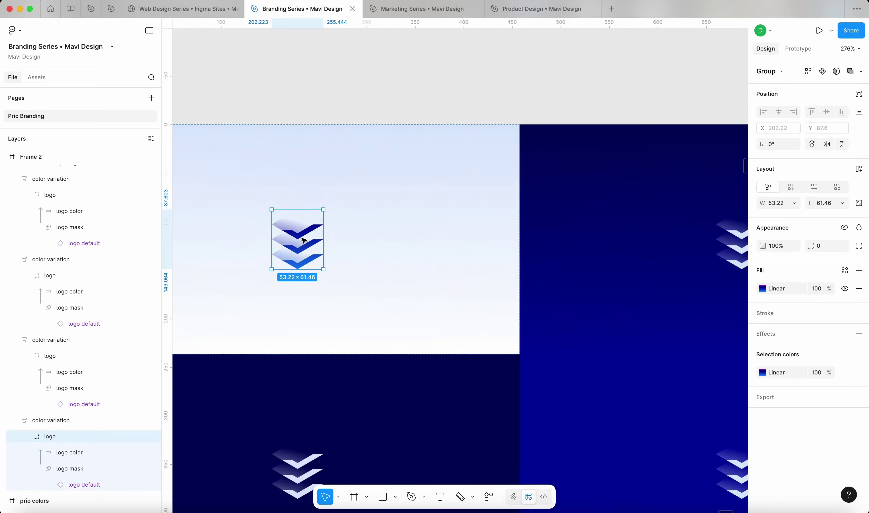
scroll(302, 238, down, 6)
click(351, 160)
scroll(351, 160, down, 5)
scroll(355, 160, left, 3)
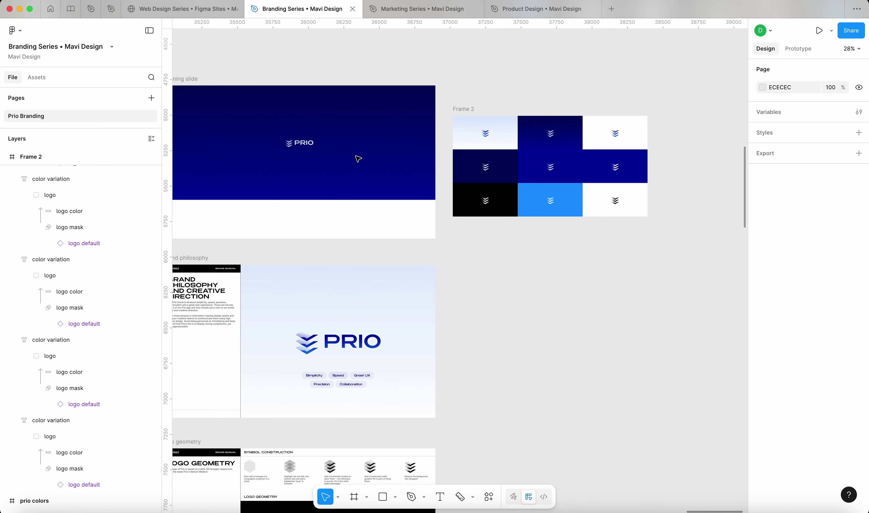
- Move the dark navy (000459) and black color variation tiles out of Frame 2, placing them below the grid
click(502, 169)
click(472, 110)
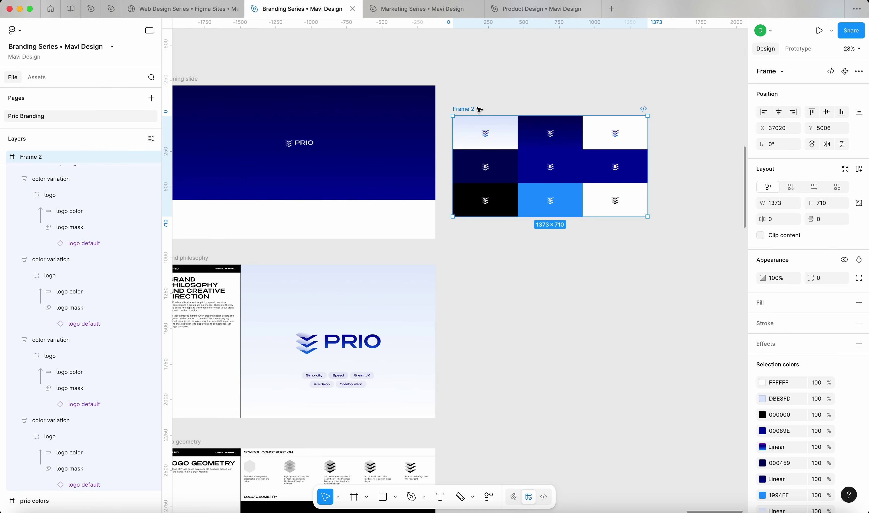
click(501, 162)
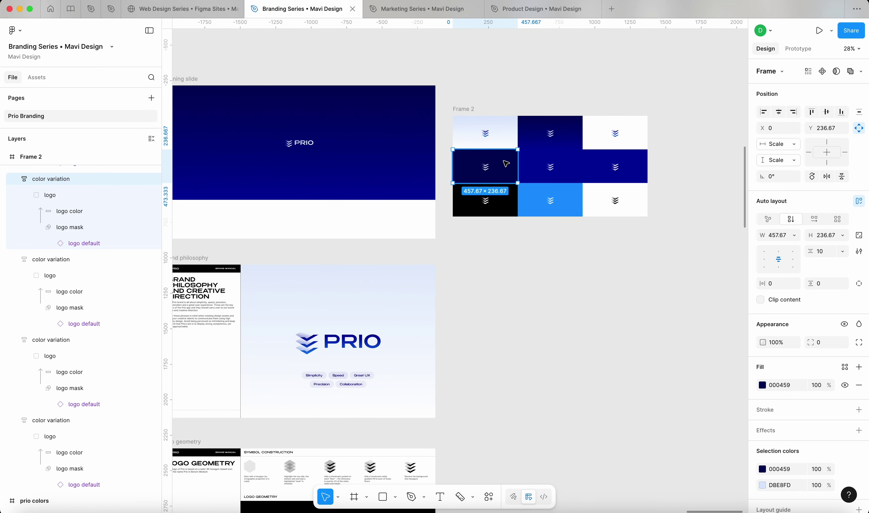
drag(506, 163, 603, 258)
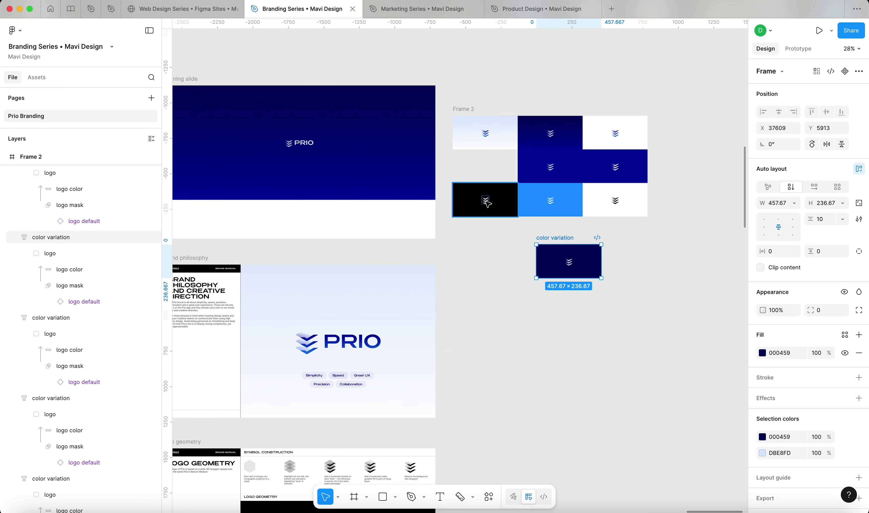
drag(486, 201, 485, 256)
- Move the navy gradient, 00089E blue and 1994FF light blue tiles out of Frame 2, lining them up beside the black and dark navy ones
click(551, 169)
scroll(613, 240, up, 3)
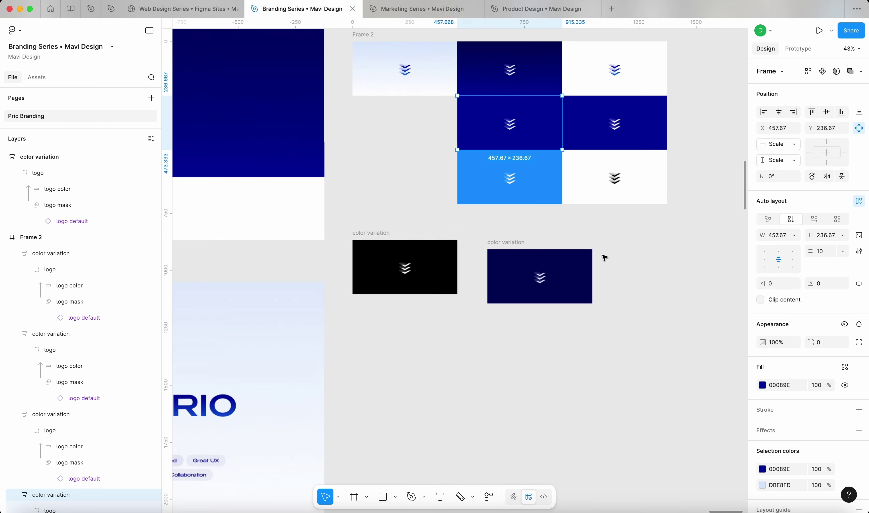
scroll(605, 258, up, 3)
drag(555, 280, 540, 271)
scroll(539, 231, down, 4)
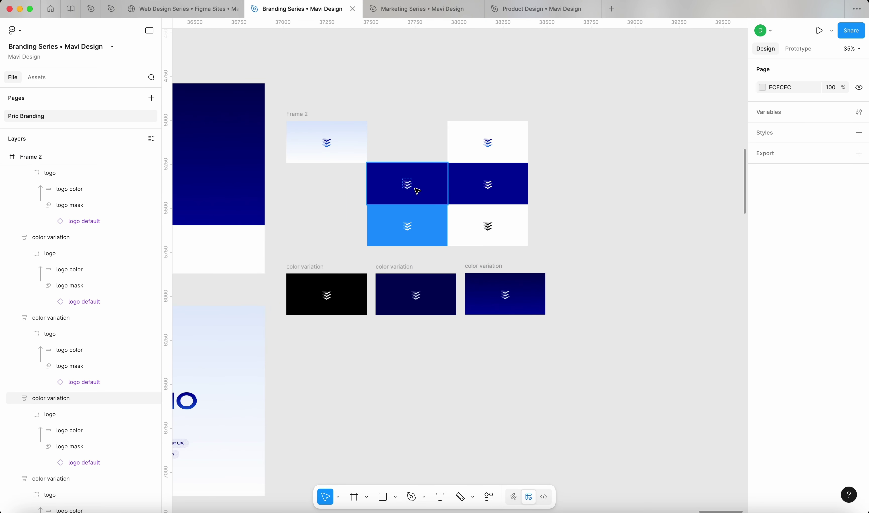
click(407, 189)
scroll(465, 191, up, 5)
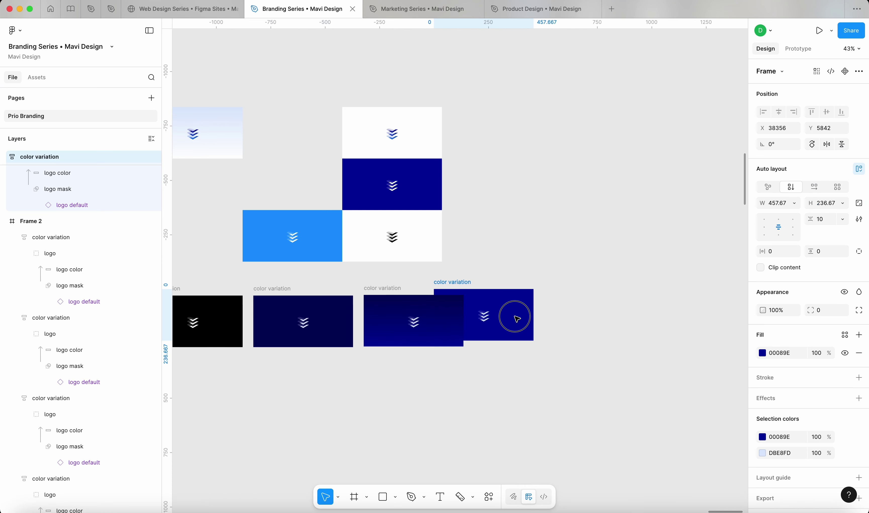
drag(515, 316, 559, 324)
drag(281, 236, 389, 254)
- Ungroup Frame 2 and move the light gradient tile and the white tile with the blue logo to the end of the row
click(243, 120)
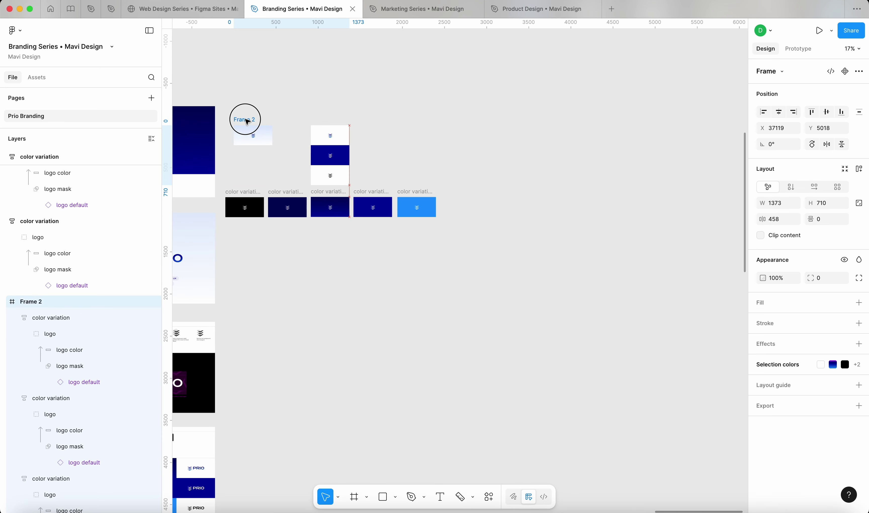
key(super+shift+g)
click(371, 82)
drag(279, 112, 474, 198)
key(shift+2)
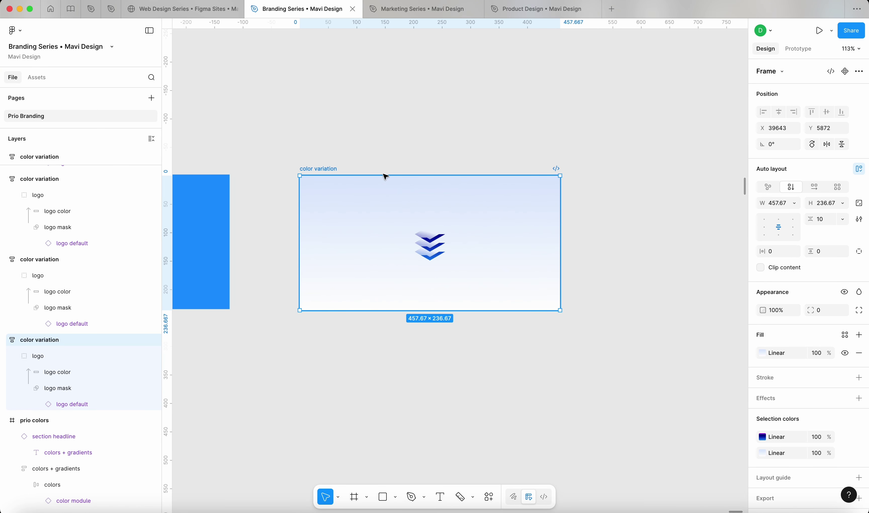
key(minus)
key(minus)
click(335, 129)
drag(327, 135, 616, 279)
click(596, 232)
scroll(593, 228, down, 3)
scroll(322, 261, up, 3)
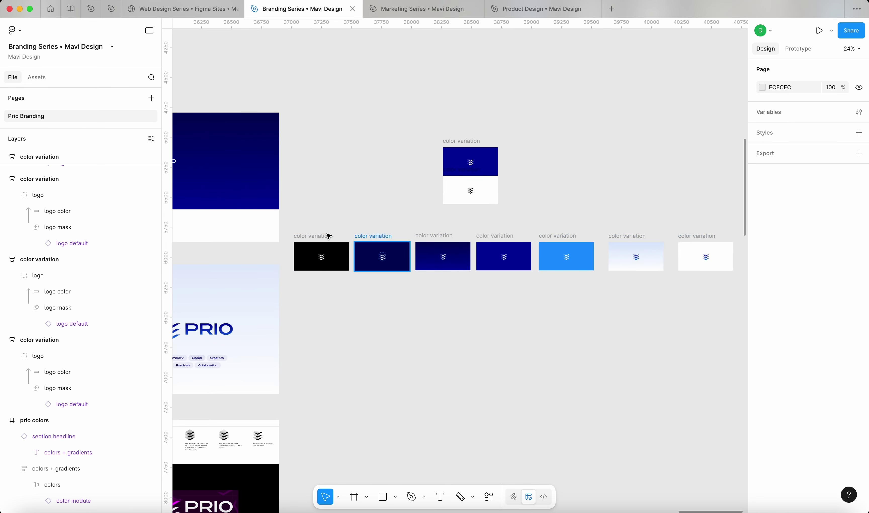
- Wrap the seven lined-up color variation tiles in a horizontal auto layout frame with a gap of 0
drag(672, 249, 303, 215)
key(shift+a)
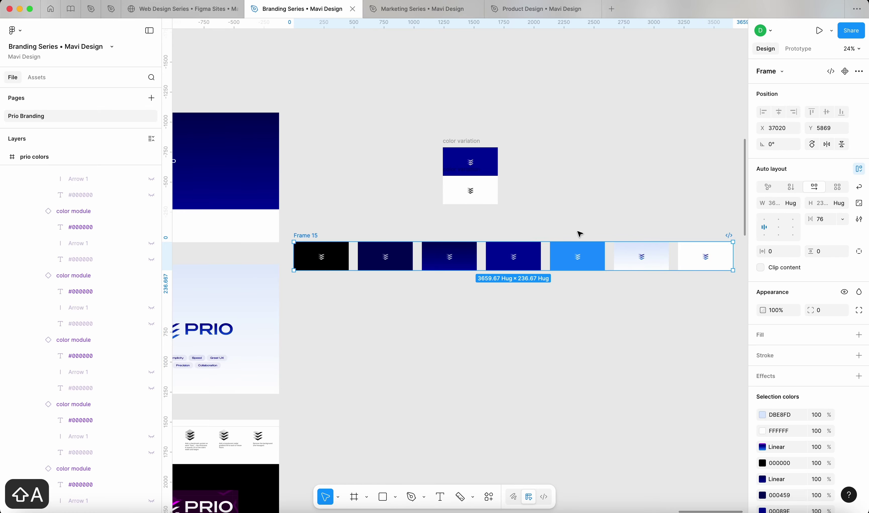
click(820, 219)
text(0)
key(Return)
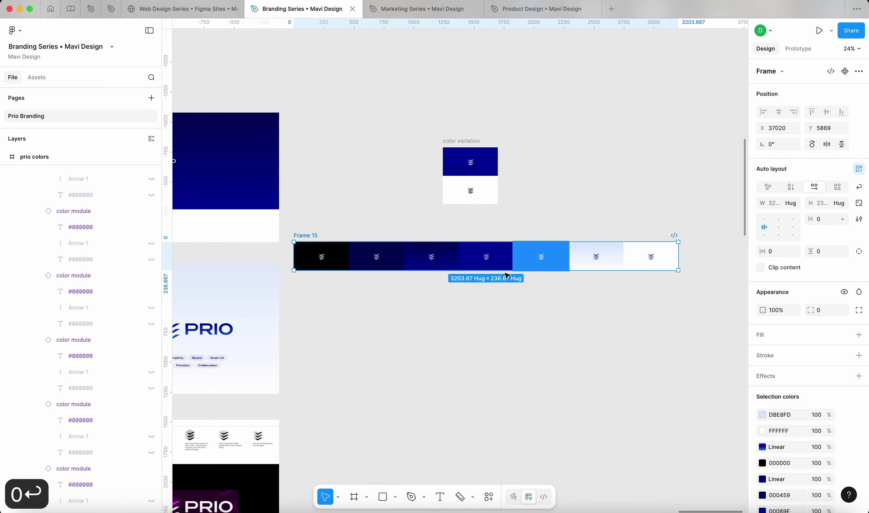
- Set all seven tiles inside Frame 15 to fill the container in both width and height
key(Return)
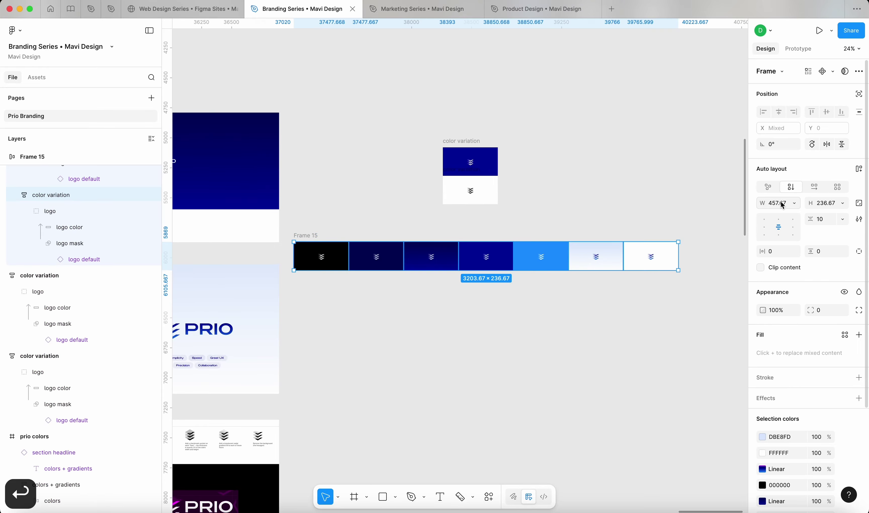
click(795, 205)
click(786, 227)
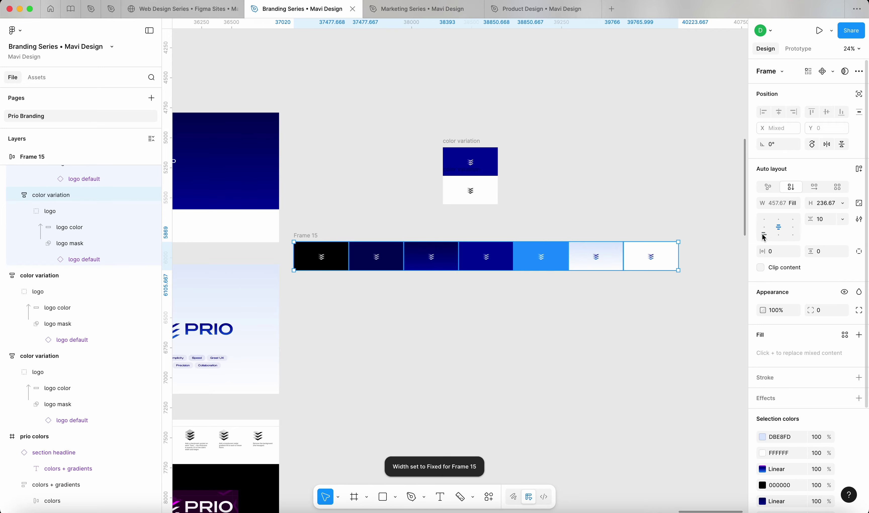
click(845, 208)
click(827, 228)
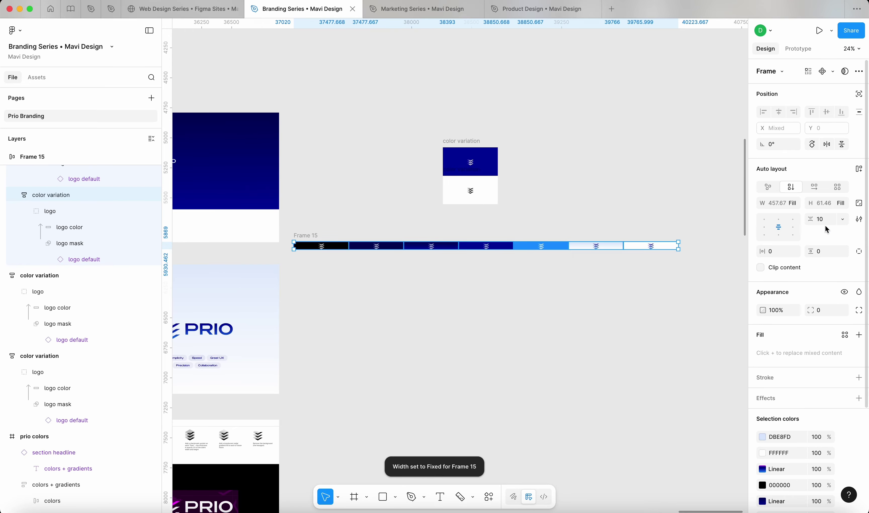
- Resize Frame 15 to about 1471 × 186
click(631, 193)
click(309, 239)
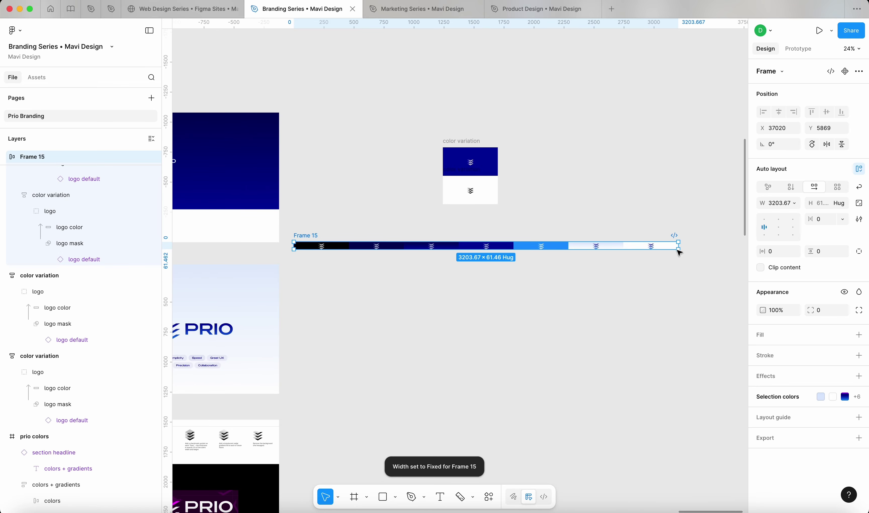
drag(680, 250, 471, 264)
- Place Frame 15 along the bottom edge of the opening slide and stretch it to 1920 × 257, spanning the slide's full width
scroll(471, 264, left, 8)
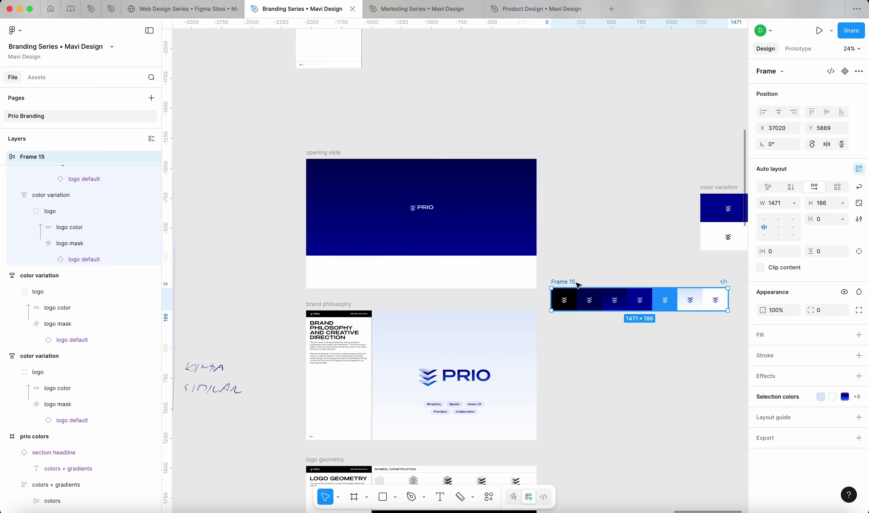
drag(572, 283, 339, 254)
scroll(327, 275, up, 10)
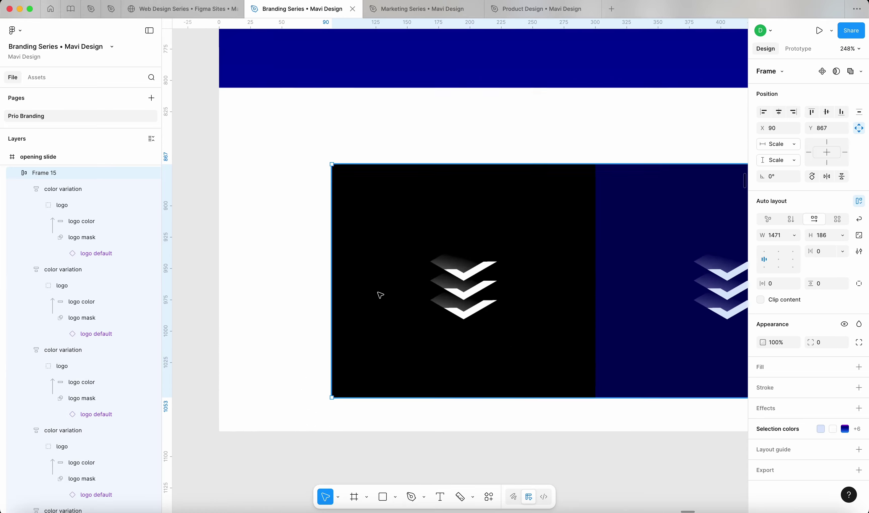
scroll(310, 317, right, 2)
scroll(310, 317, right, 2)
scroll(280, 333, down, 10)
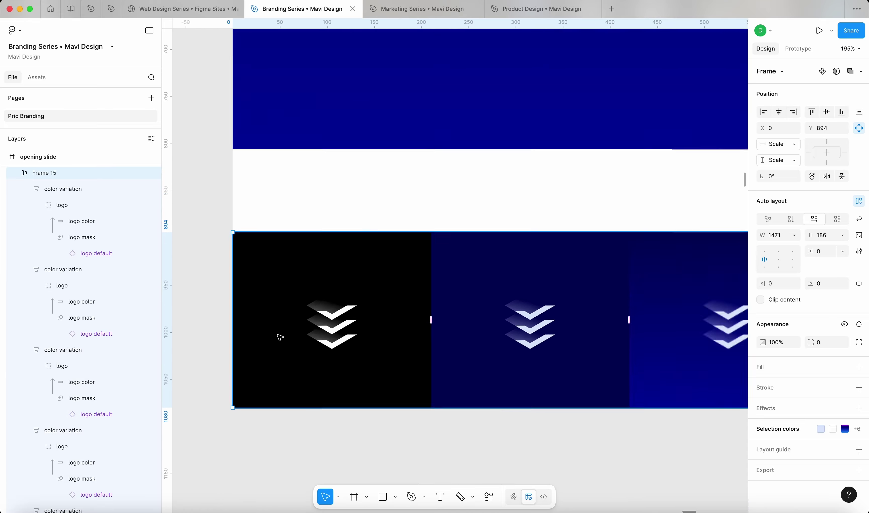
scroll(487, 335, right, 3)
scroll(483, 333, up, 1)
drag(479, 331, 572, 317)
- Examine the tile strip's fit across the opening slide and the dimensions of its 00089E blue tile
scroll(572, 326, down, 6)
scroll(576, 332, left, 10)
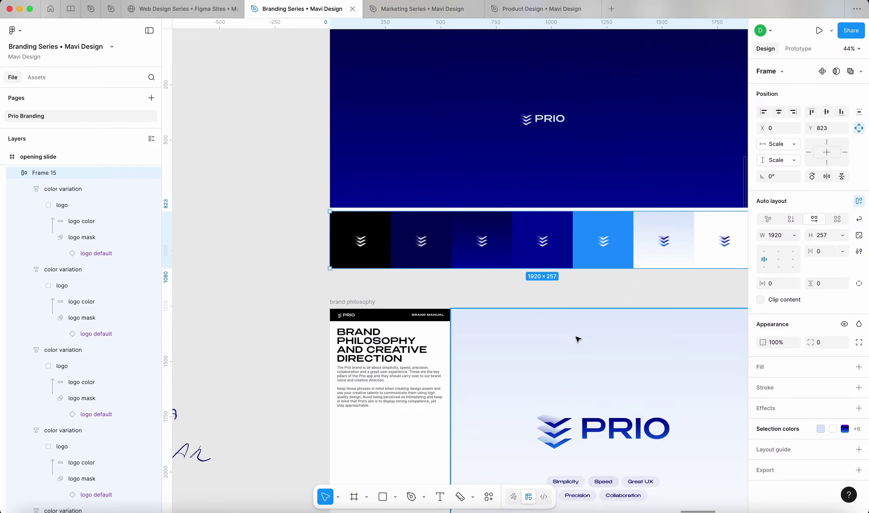
scroll(461, 263, up, 5)
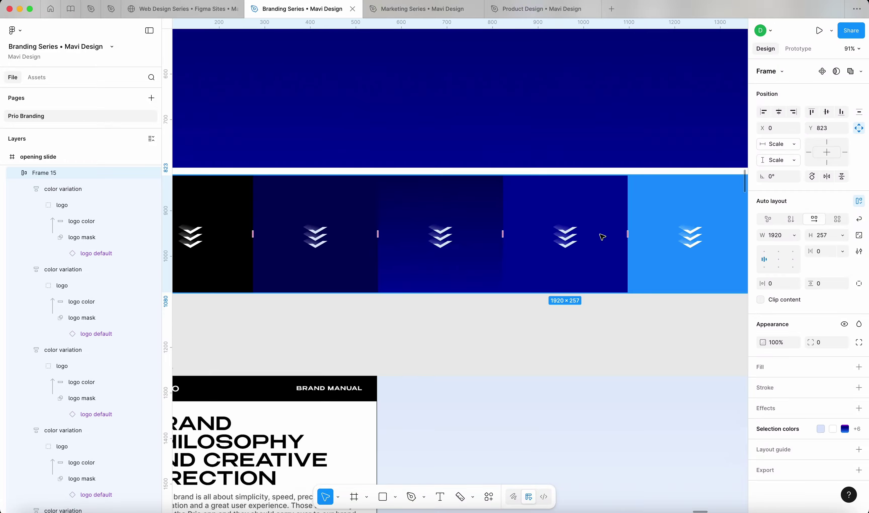
double_click(602, 237)
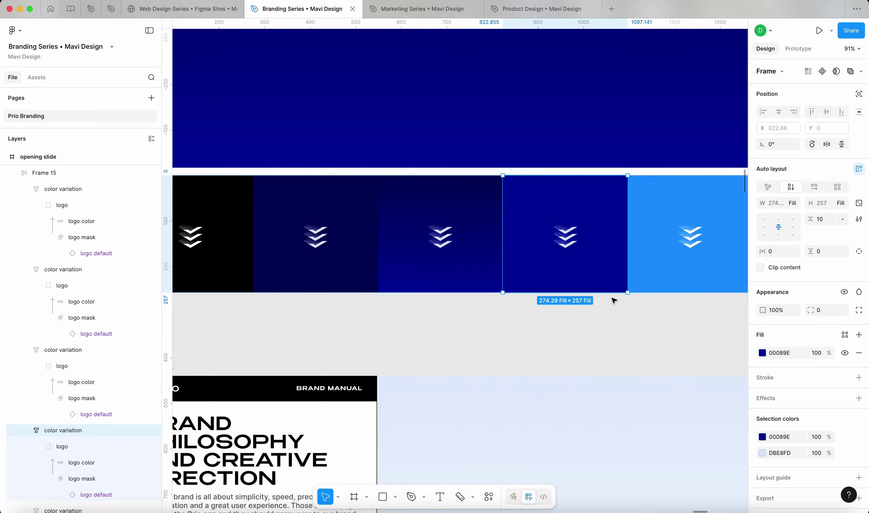
scroll(605, 300, down, 5)
click(591, 330)
click(588, 289)
scroll(585, 282, right, 9)
scroll(585, 281, up, 5)
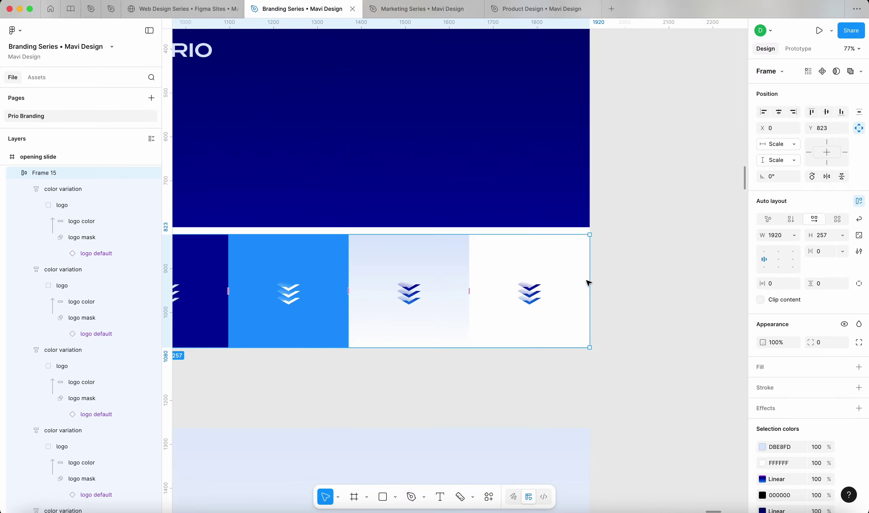
scroll(588, 283, up, 2)
scroll(589, 271, down, 5)
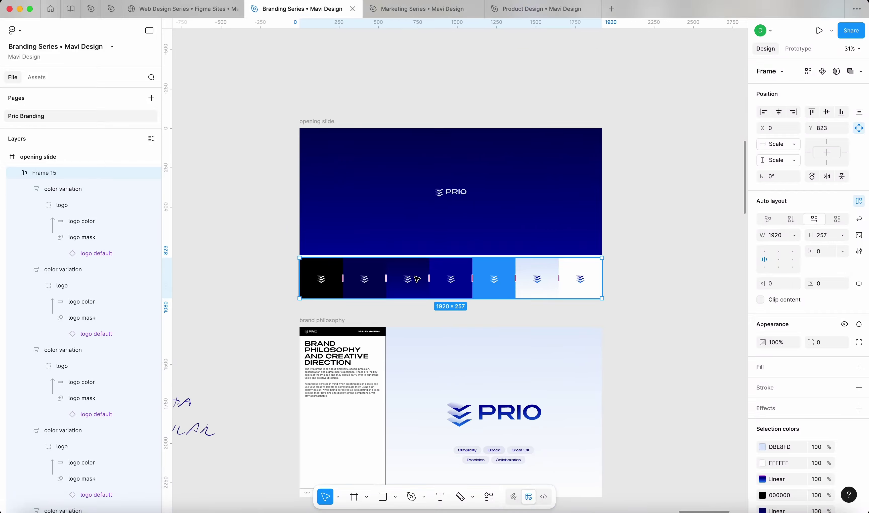
- Inspect the tiles in the strip one by one, ending with the black tile's width and height
scroll(415, 278, up, 5)
click(465, 277)
scroll(555, 276, down, 2)
click(556, 275)
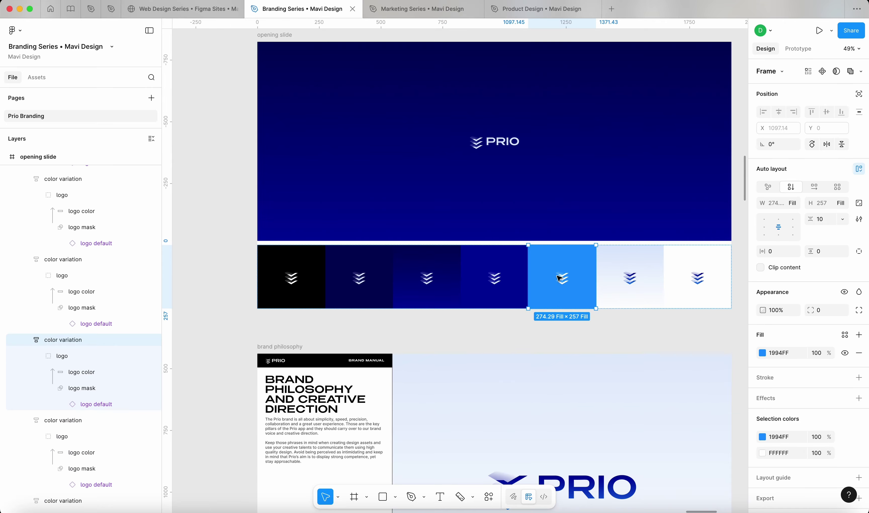
click(468, 269)
click(405, 263)
click(353, 263)
click(285, 272)
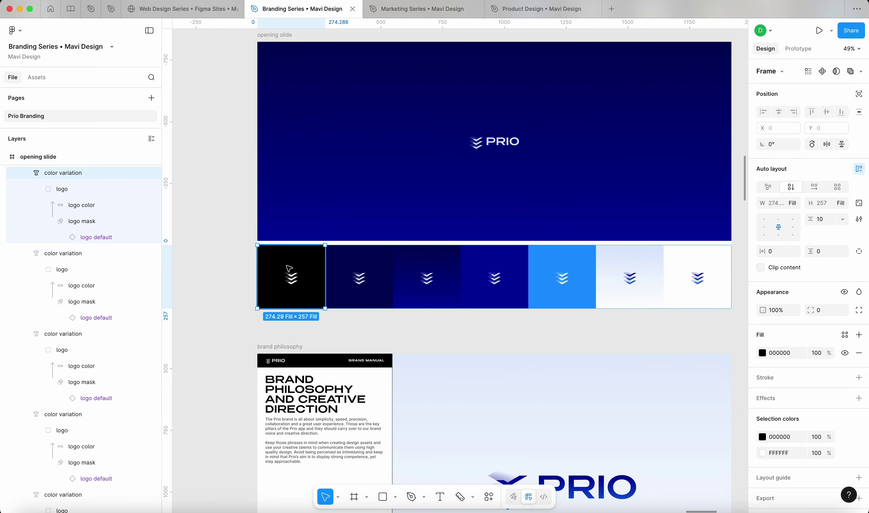
scroll(284, 311, up, 10)
scroll(302, 306, down, 10)
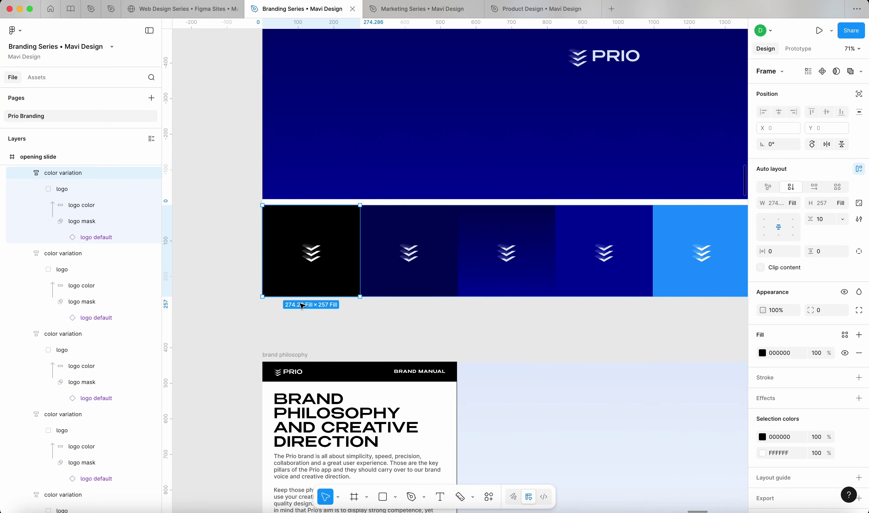
- Set Frame 15's height to 274 and align it to the bottom of the opening slide
scroll(471, 276, up, 2)
key(shift+Return)
scroll(474, 277, down, 2)
scroll(475, 278, down, 1)
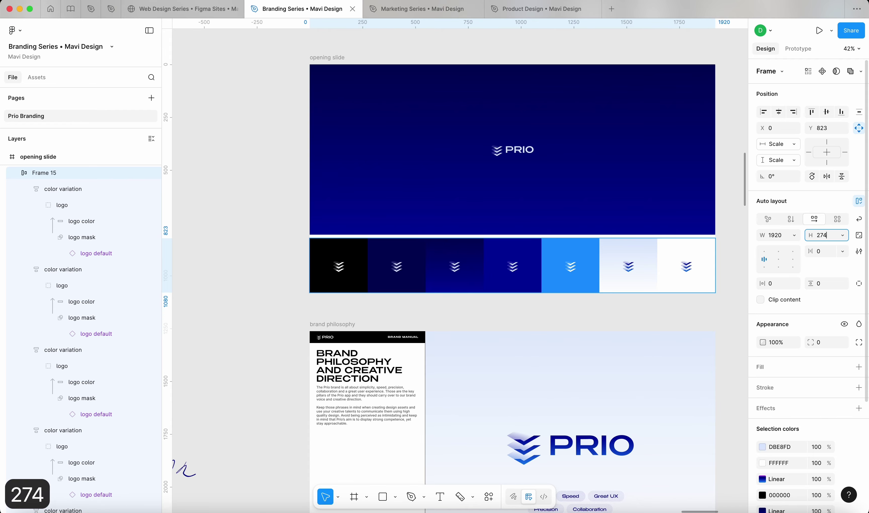
key(Return)
key(alt+s)
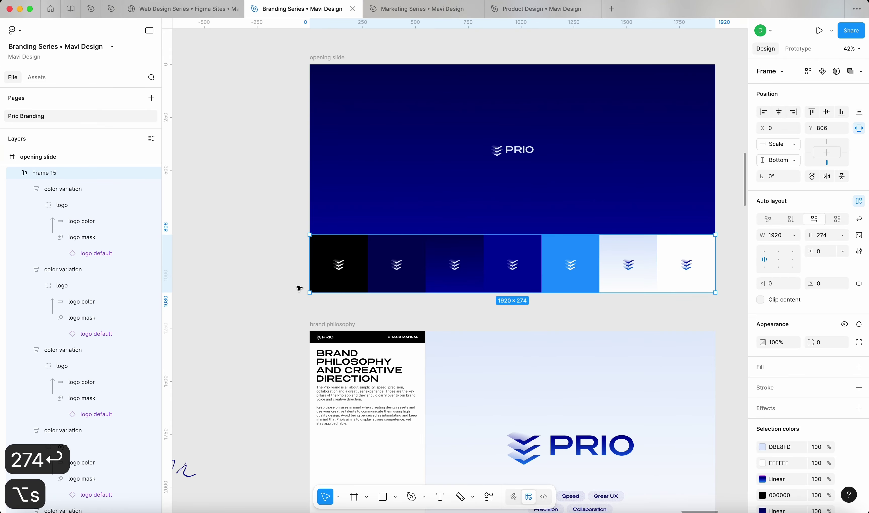
- Examine the navy gradient panel and where it meets the tile strip on the opening slide
click(627, 344)
click(430, 218)
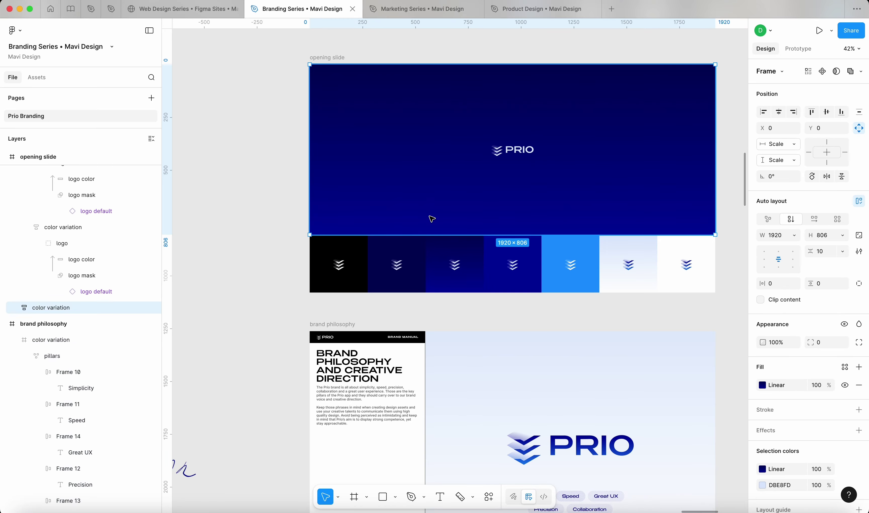
scroll(538, 247, up, 5)
drag(534, 250, 503, 272)
scroll(532, 246, down, 6)
click(669, 248)
scroll(528, 216, up, 4)
click(528, 215)
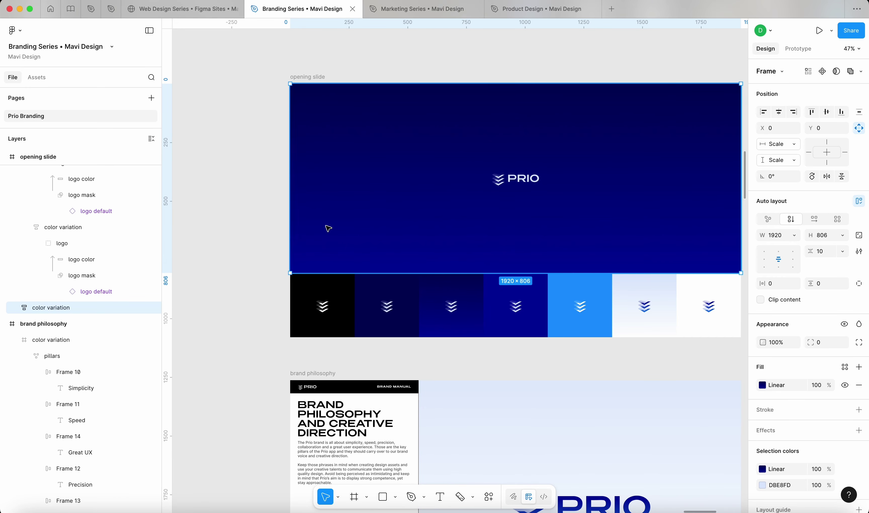
click(229, 202)
- Enlarge the centered PRIO logo on the opening slide with the Scale tool
scroll(229, 202, down, 5)
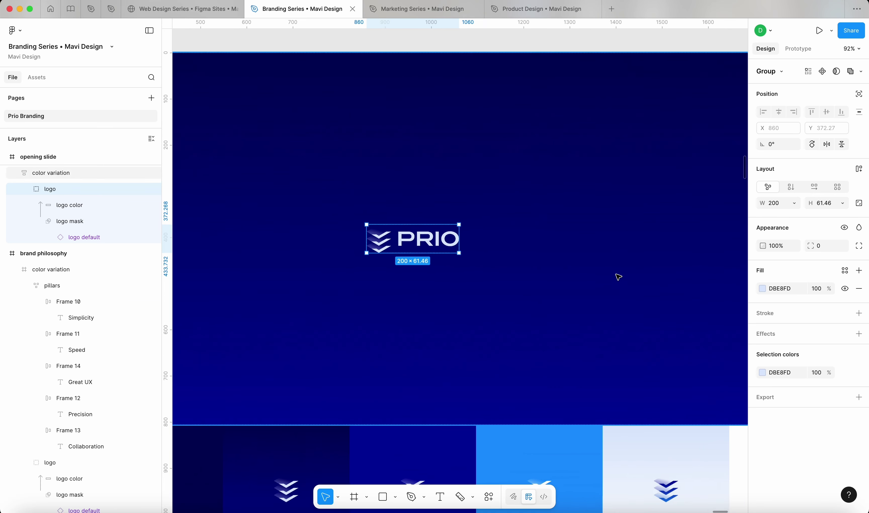
scroll(618, 275, right, 1)
key(k)
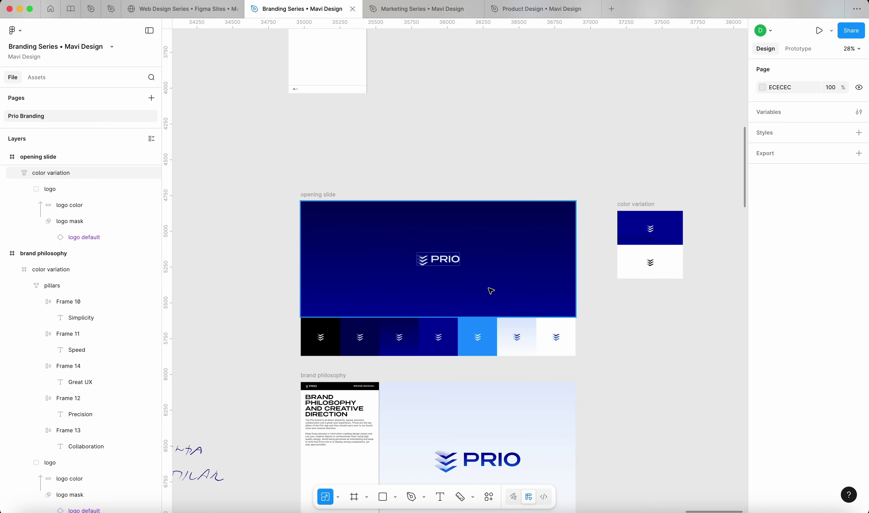
- Place a copy of the brand philosophy headline beside the slides, reword it to "Prio brand style guide" and set it to auto width
scroll(491, 292, down, 3)
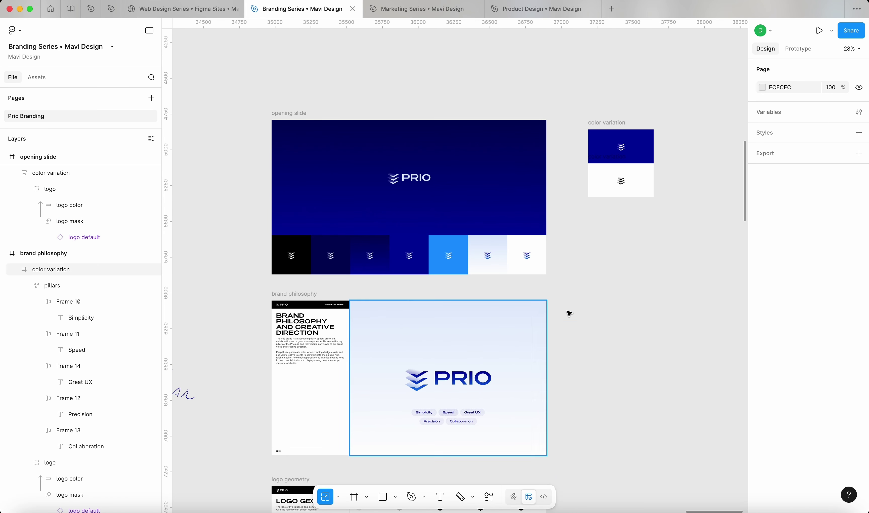
super+click(295, 327)
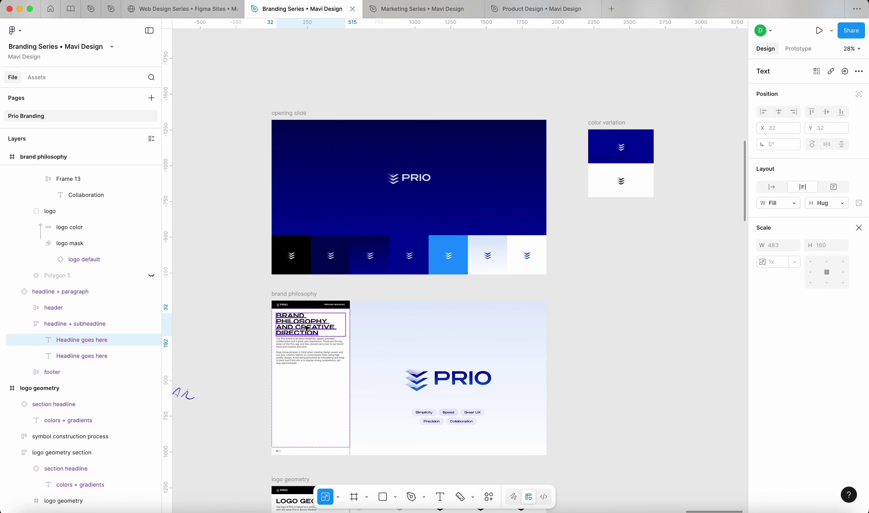
drag(295, 327, 653, 270)
double_click(653, 270)
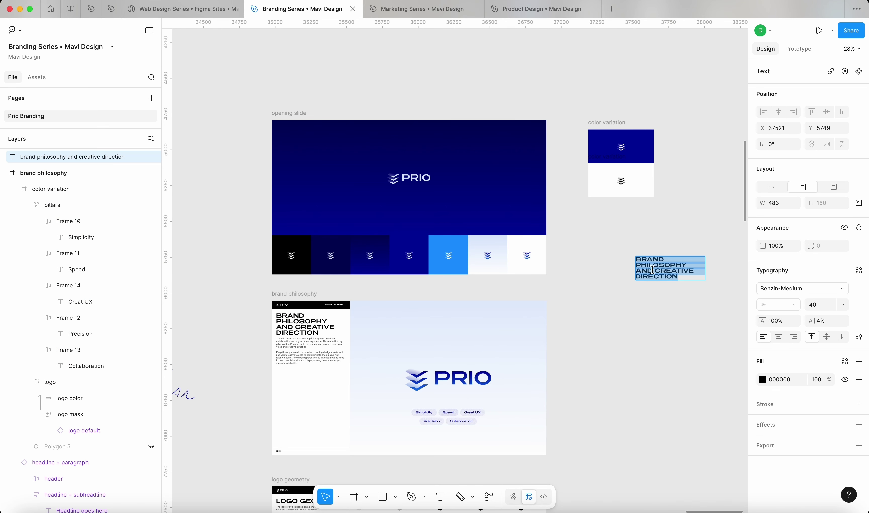
text(Prio brand style guide)
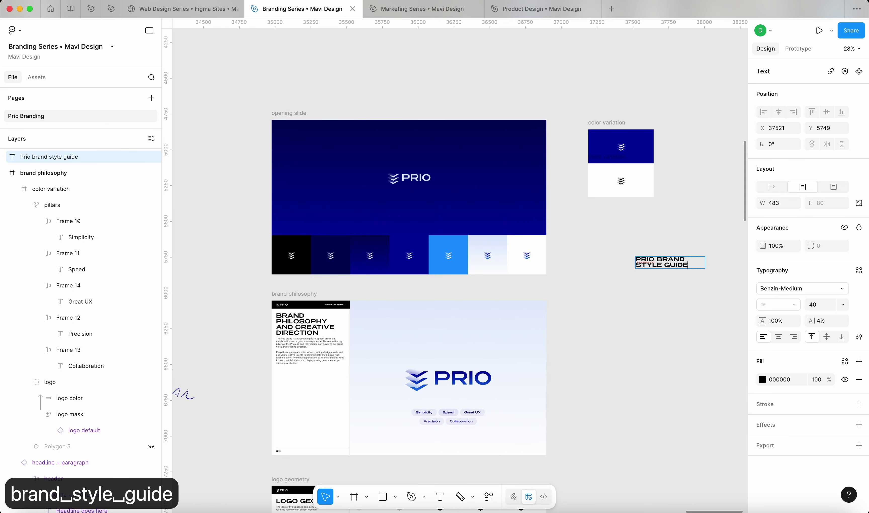
key(Escape)
click(771, 188)
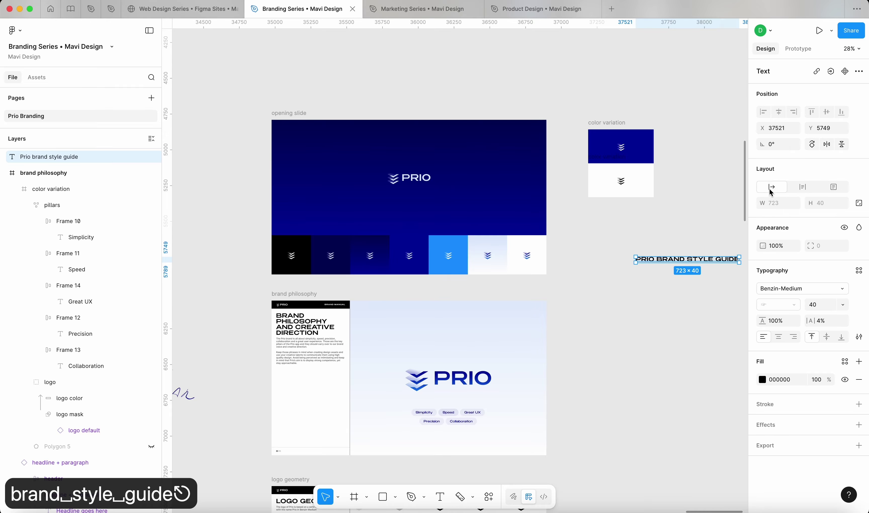
- Move the "Prio brand style guide" text into the opening slide's gradient panel, directly below the PRIO logo
drag(678, 262, 380, 183)
scroll(380, 184, up, 5)
scroll(475, 217, down, 3)
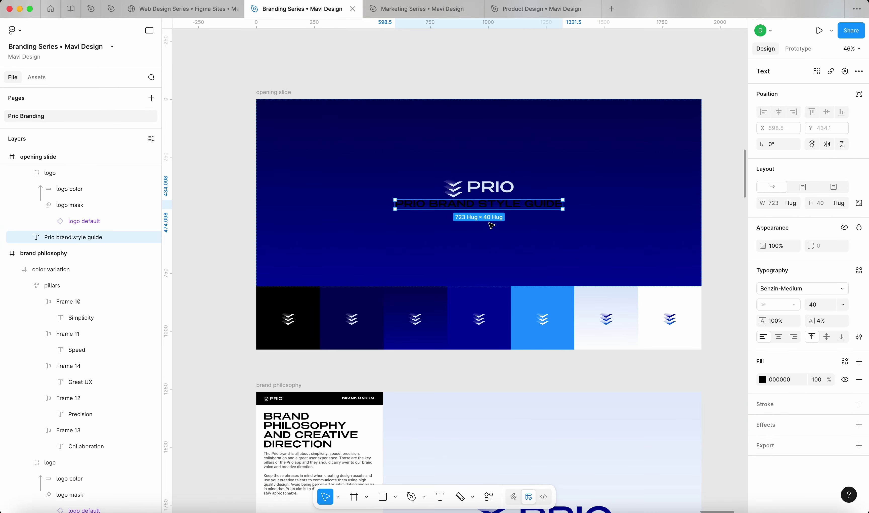
- Set the "Prio brand style guide" title's font size to 64
text(80)
key(Return)
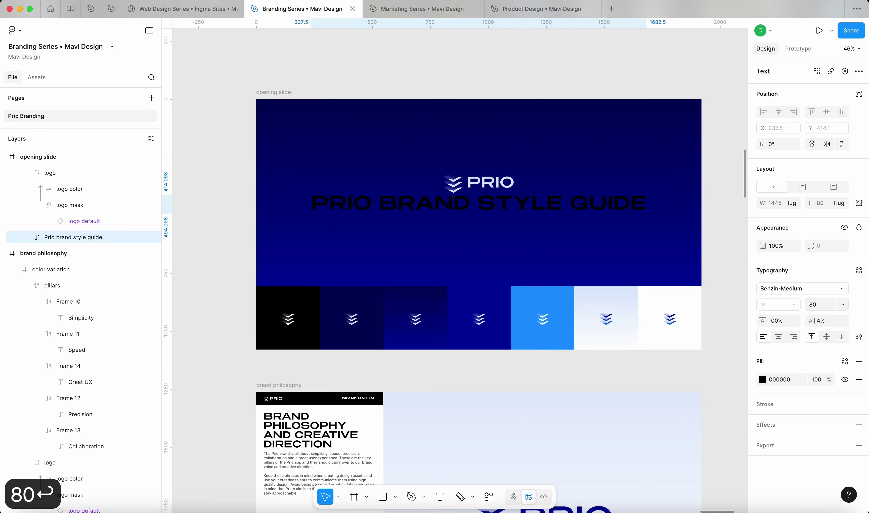
key(shift+Down)
key(shift+Down)
key(shift+Up)
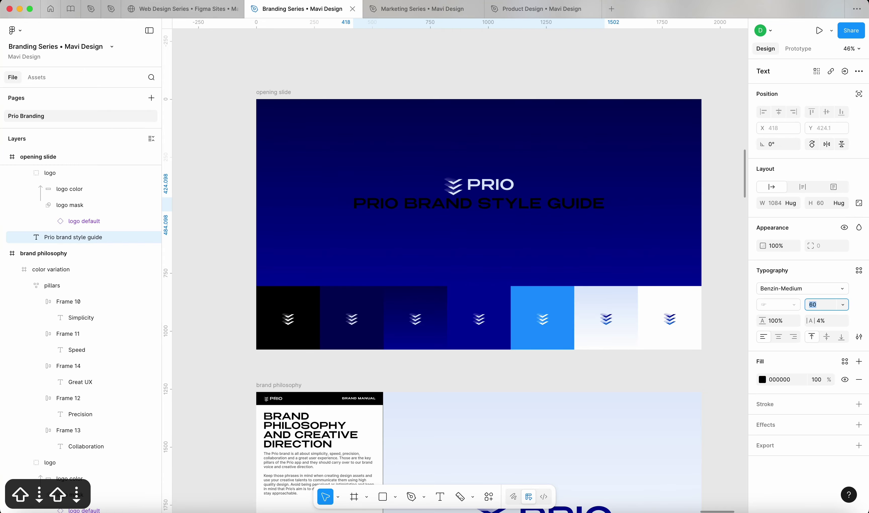
key(Down)
key(Down)
key(Down)
key(Down)
key(Down)
key(Down)
key(Return)
- Change the style guide title's fill to white (FFFFFF)
click(788, 382)
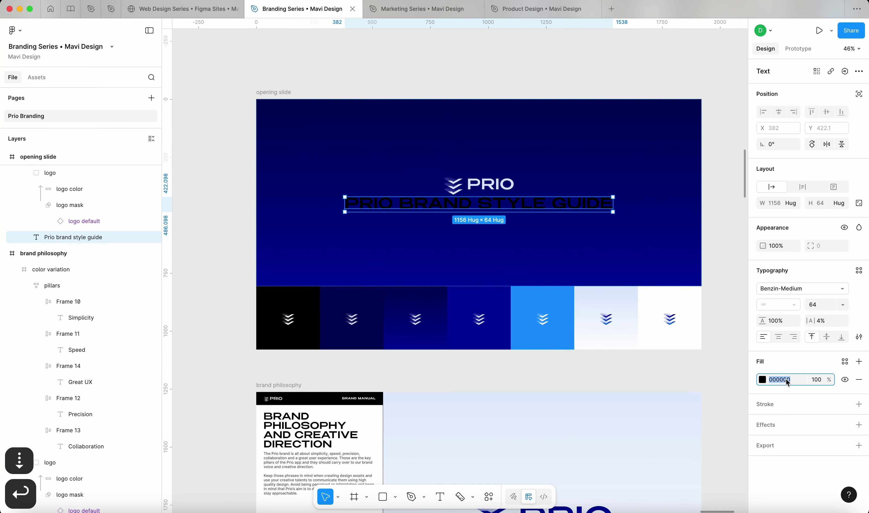
text(f)
key(Return)
- Try the style guide title in its as-typed letter case and return it to uppercase
scroll(476, 206, up, 3)
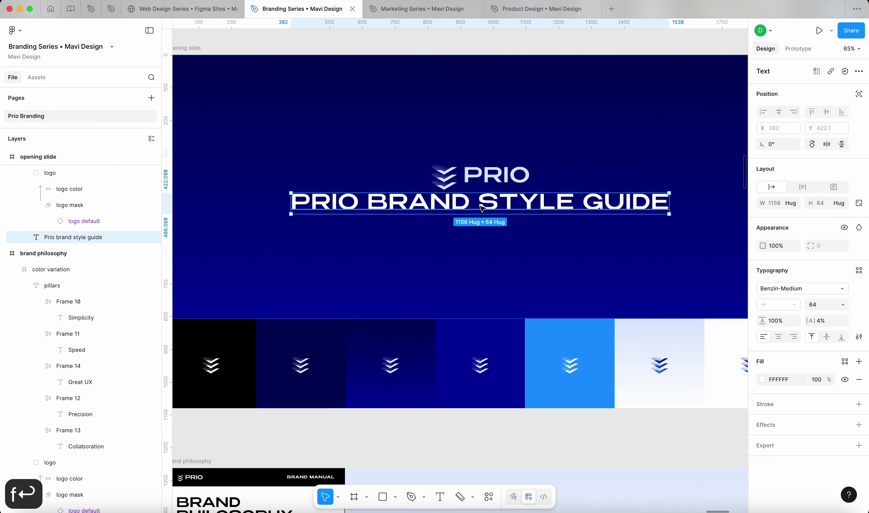
click(859, 337)
click(685, 385)
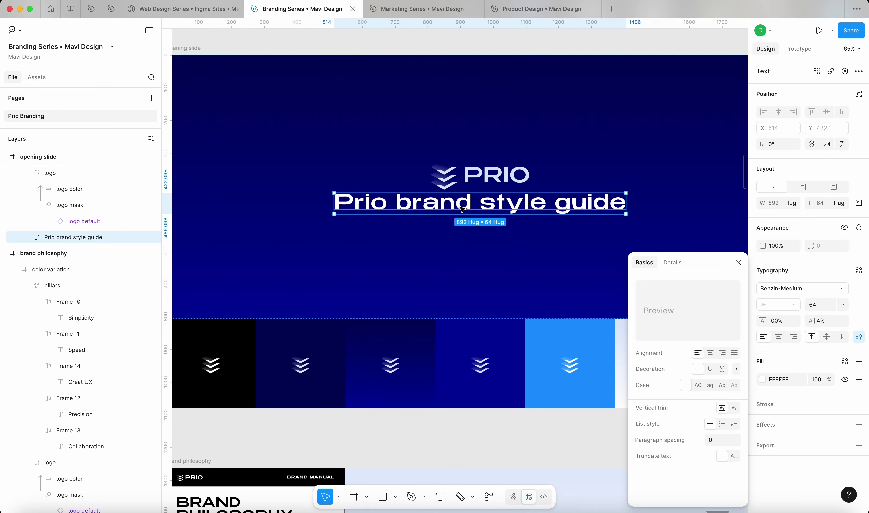
click(699, 385)
- Set the style guide title's font size to 56
click(823, 305)
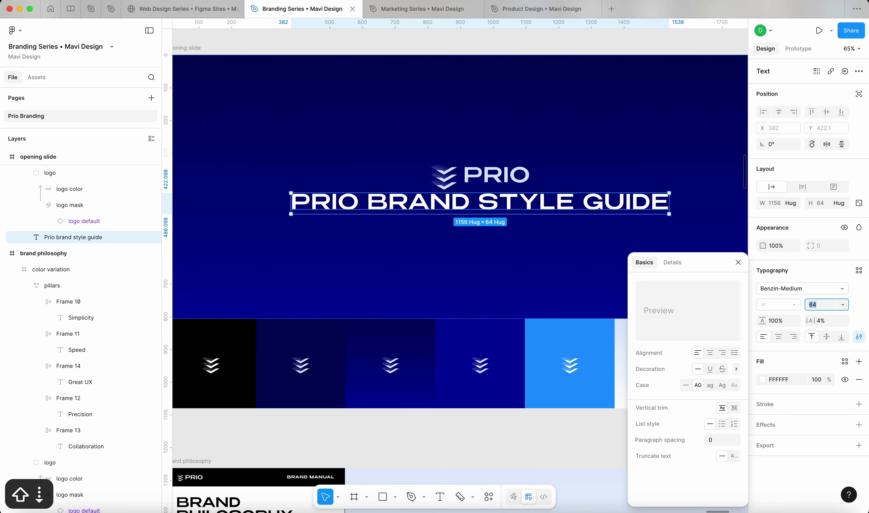
key(shift+Down)
key(shift+Up)
key(shift+Down)
key(Up)
key(Up)
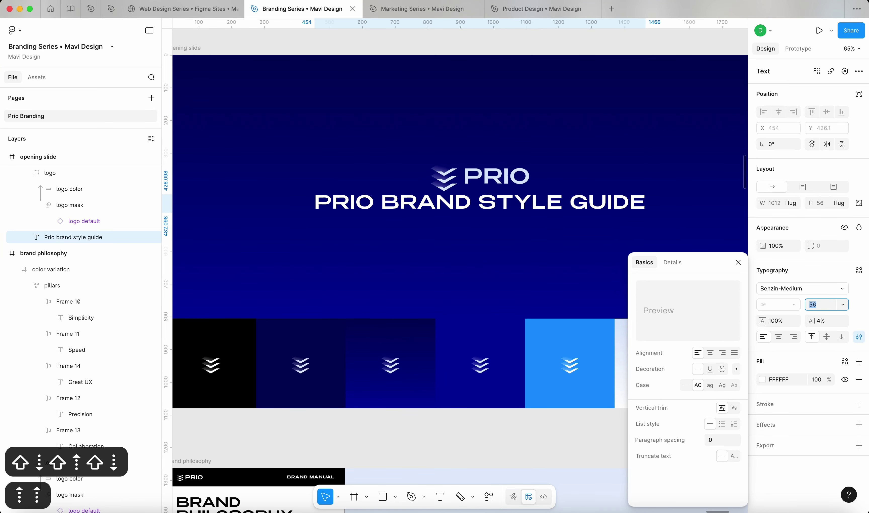
key(Up)
key(Down)
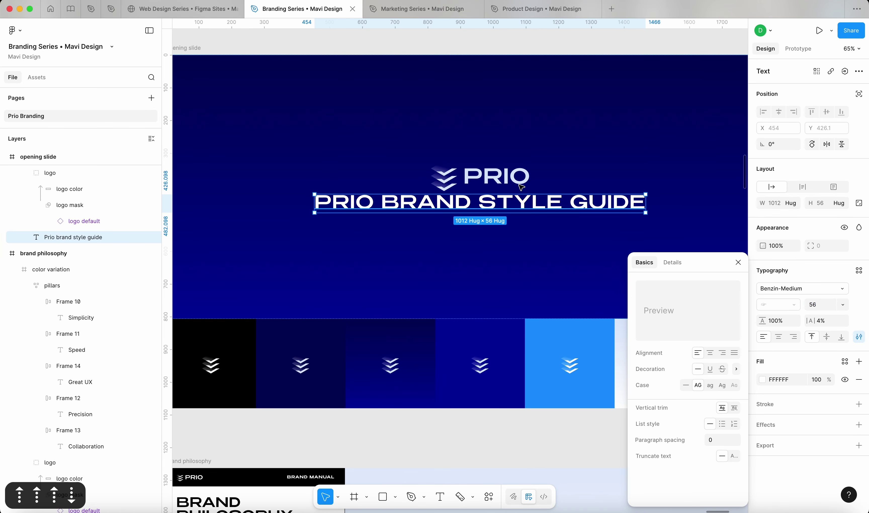
- Sample the PRIO logo's light blue (DBE8FD) as the fill of the style guide title
scroll(521, 187, up, 10)
key(i)
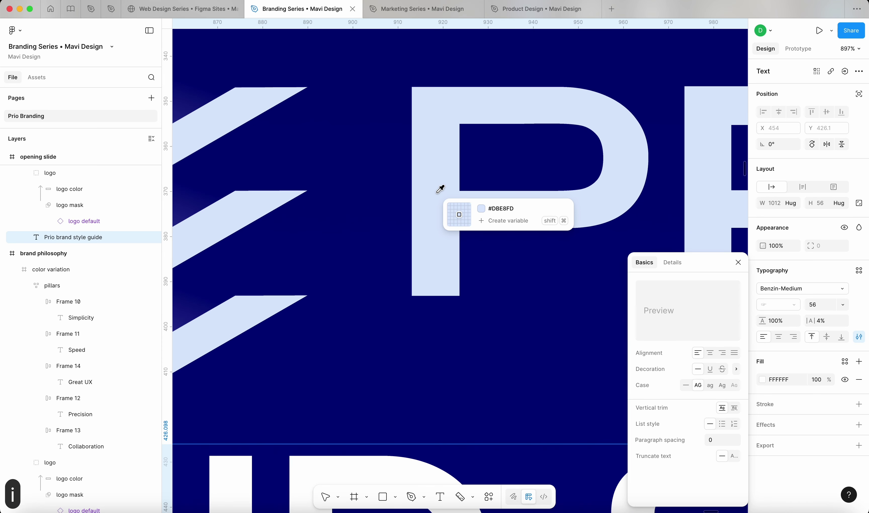
click(438, 192)
scroll(438, 192, down, 10)
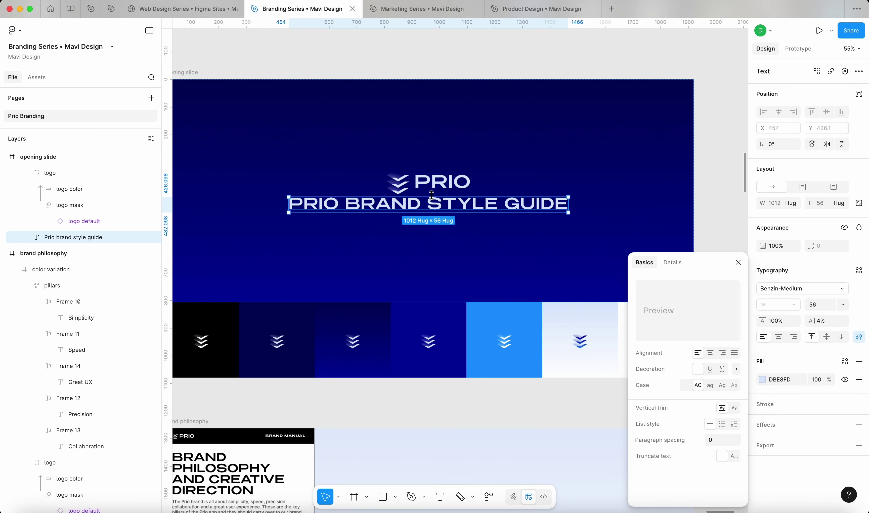
scroll(410, 178, up, 5)
scroll(424, 237, down, 3)
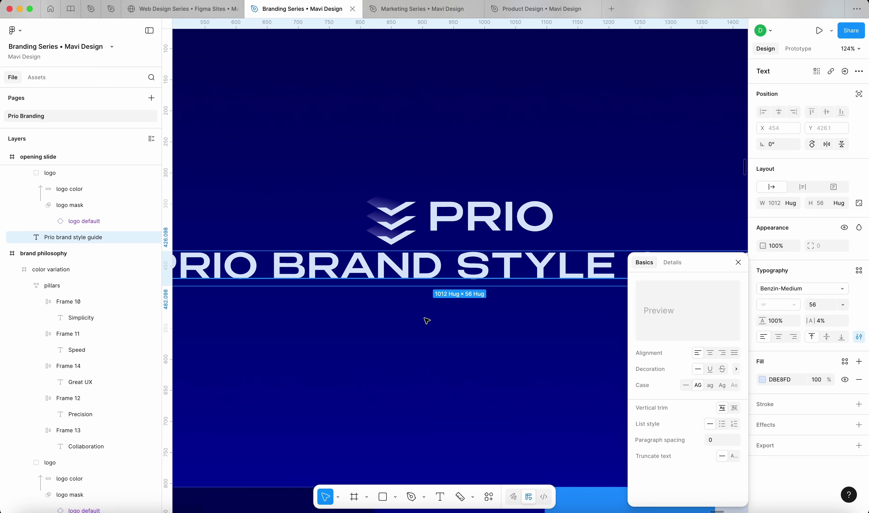
- Set the auto layout gap between the logo and title in the opening slide's gradient panel to 50
click(425, 319)
scroll(397, 225, down, 5)
scroll(510, 287, down, 5)
key(Escape)
click(518, 200)
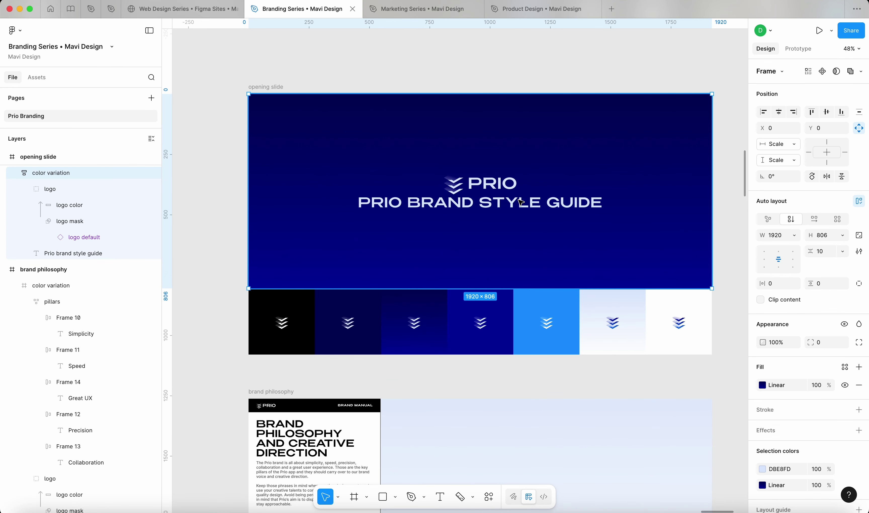
key(shift+Up)
key(shift+Up)
key(shift+Up)
key(shift+Up)
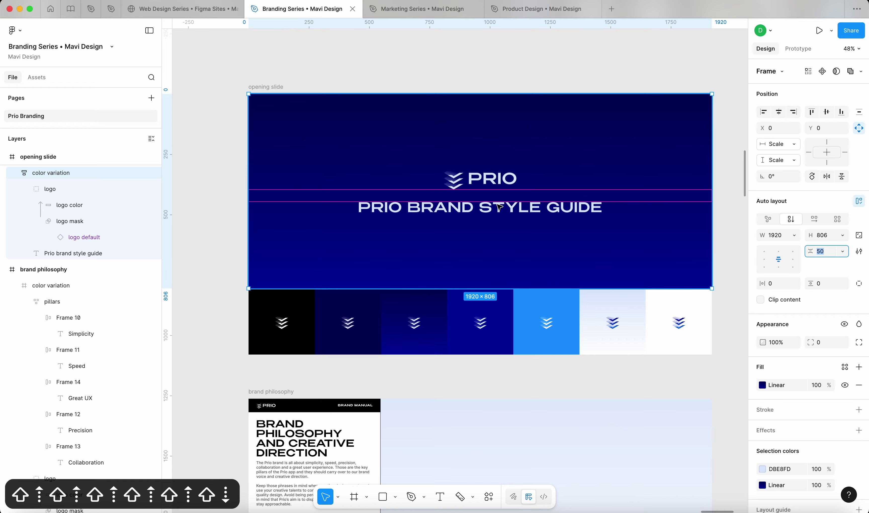
- Duplicate the style guide title below itself and set the copy's font size to 24
click(421, 211)
key(super+d)
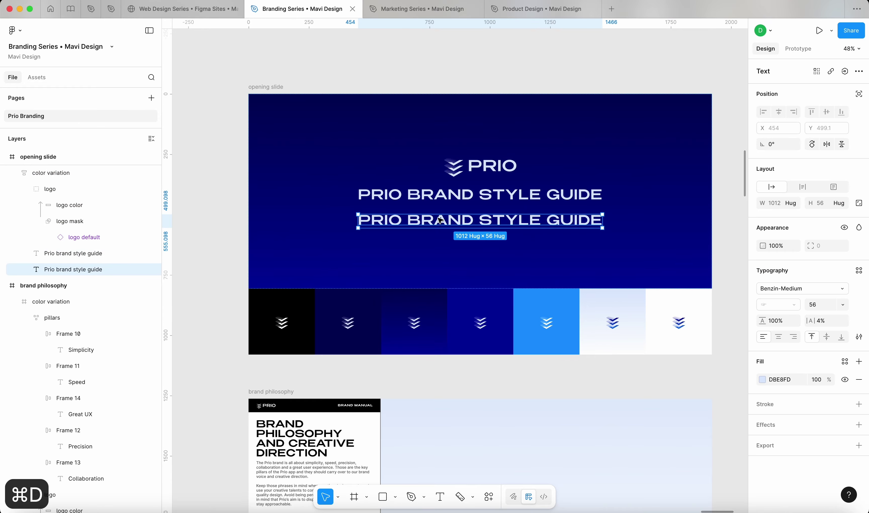
click(821, 309)
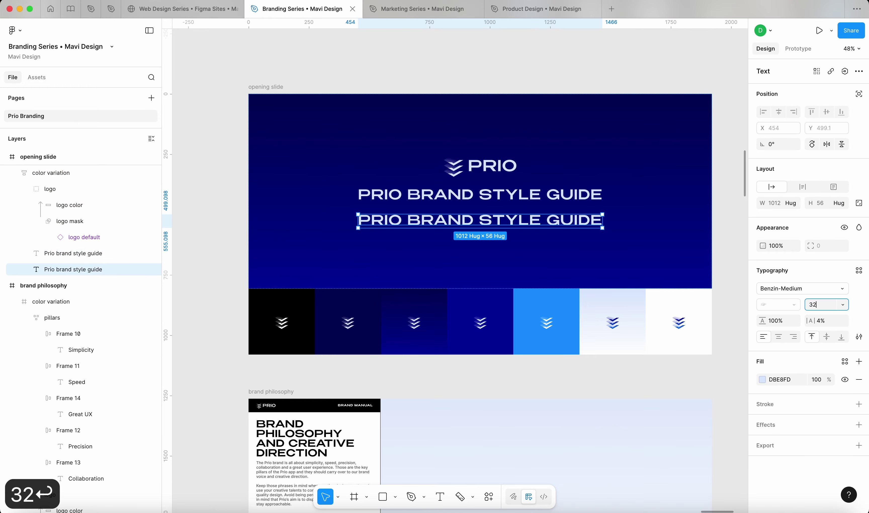
key(shift+Down)
key(Up)
key(Up)
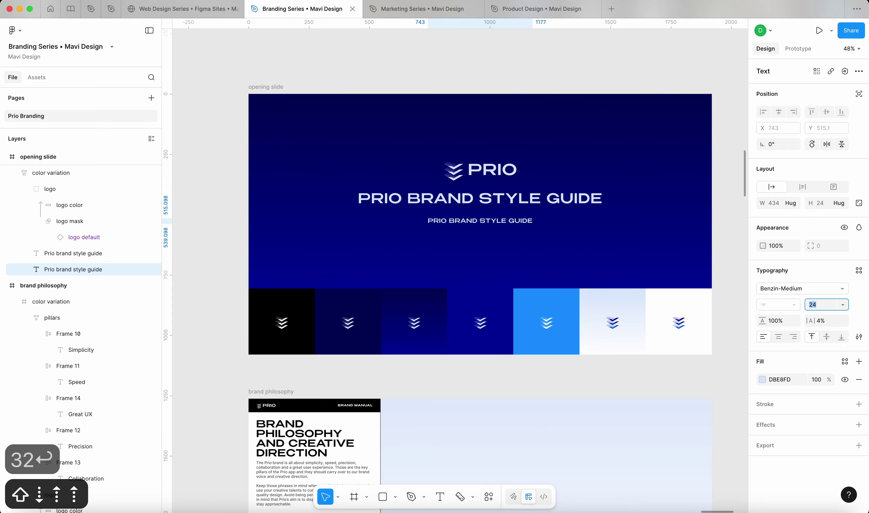
key(Return)
- Reword the smaller duplicate under the title to "mavi design • January 2026"
key(Return)
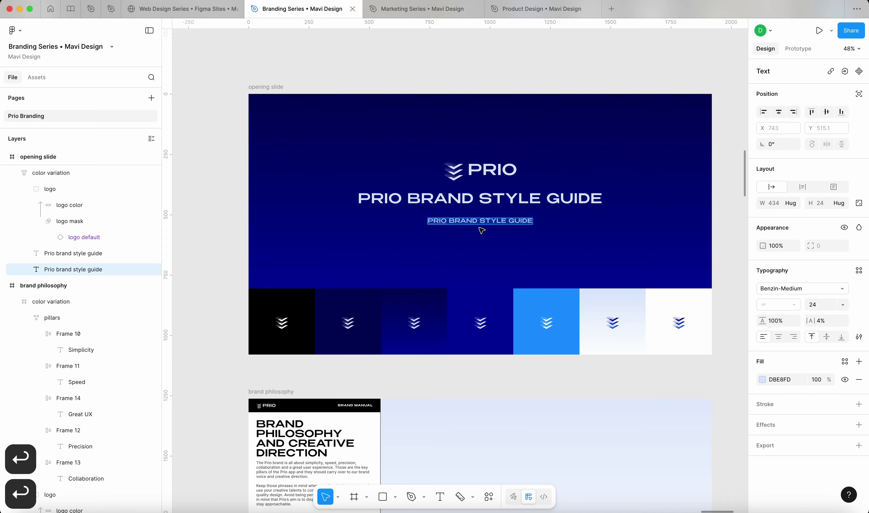
scroll(482, 230, up, 2)
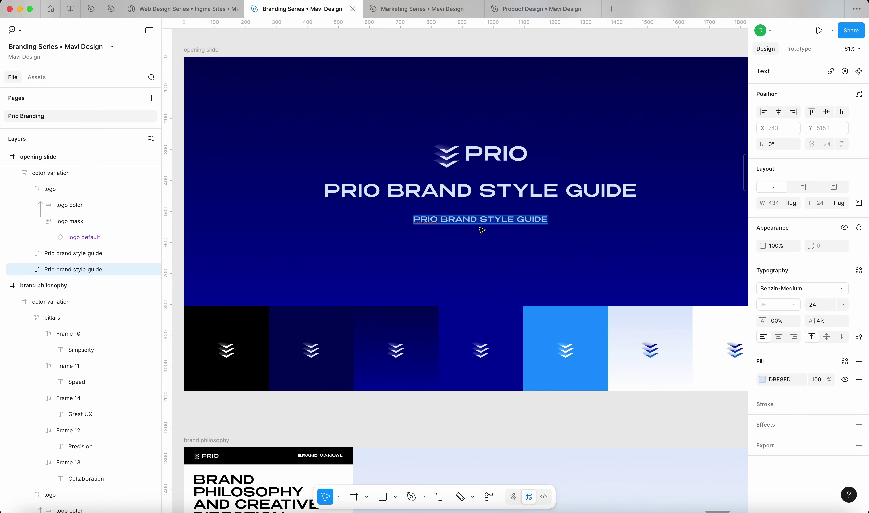
text(mavi design)
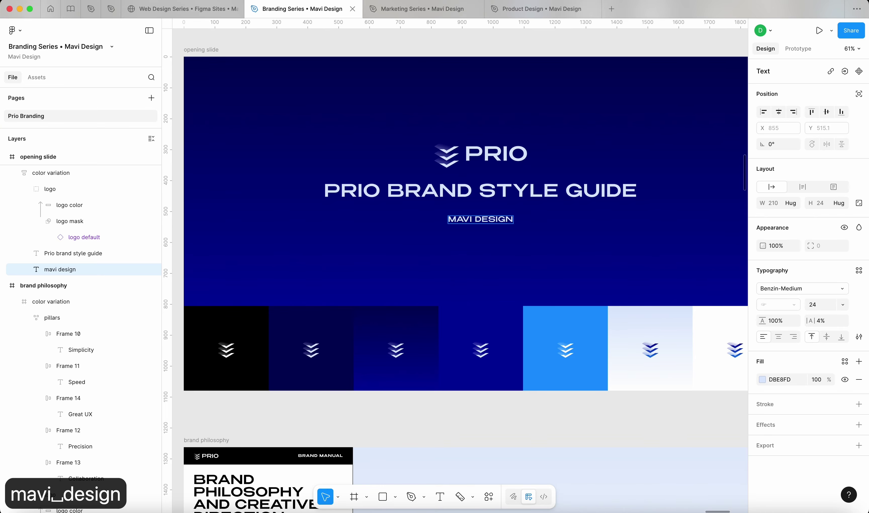
text( €)
key(BackSpace)
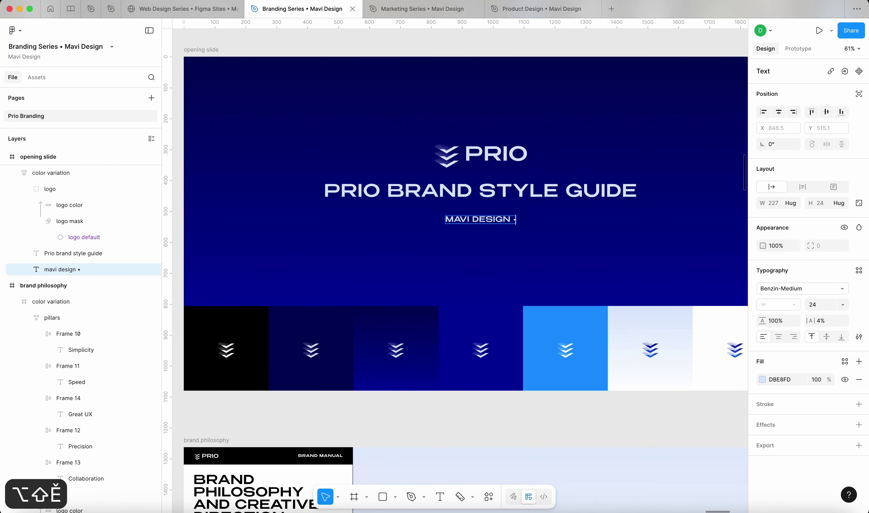
text(• Jan)
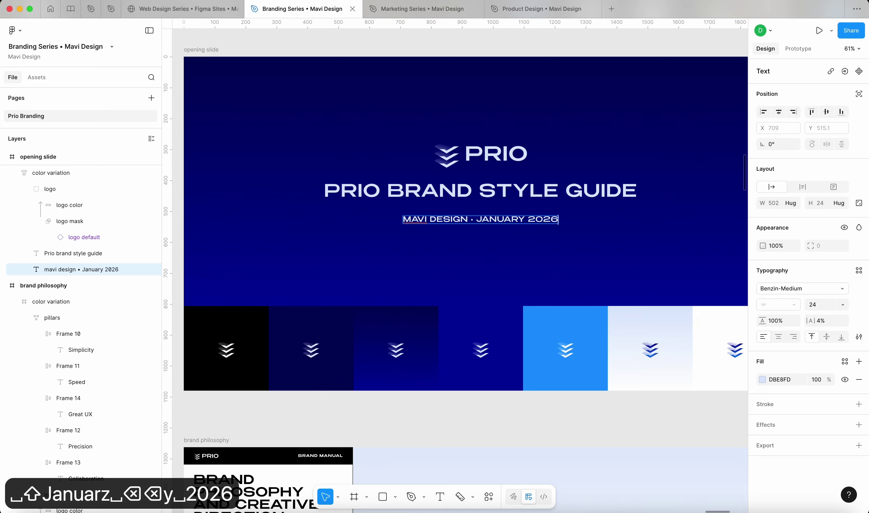
- Set the font size of the "mavi design • January 2026" line to 20
key(Escape)
click(820, 304)
key(shift+Down)
key(shift+Up)
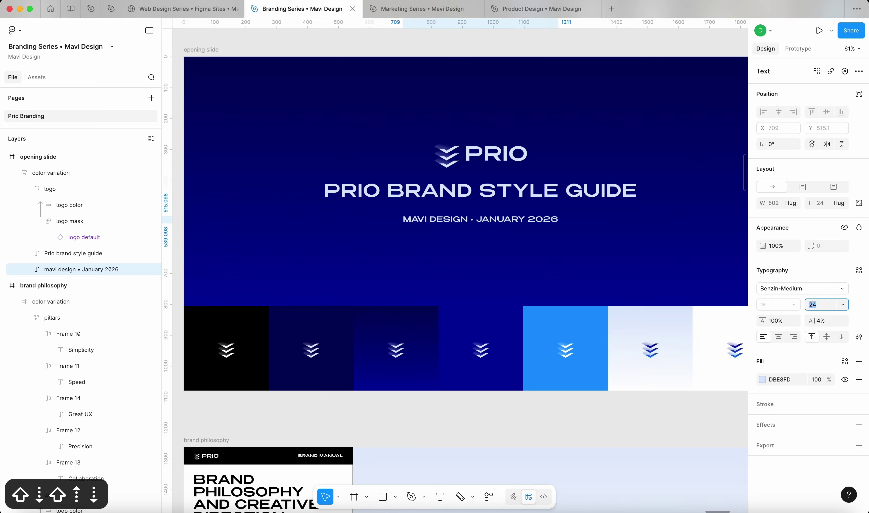
key(Down)
key(Down)
key(Down)
key(Down)
key(Down)
key(Down)
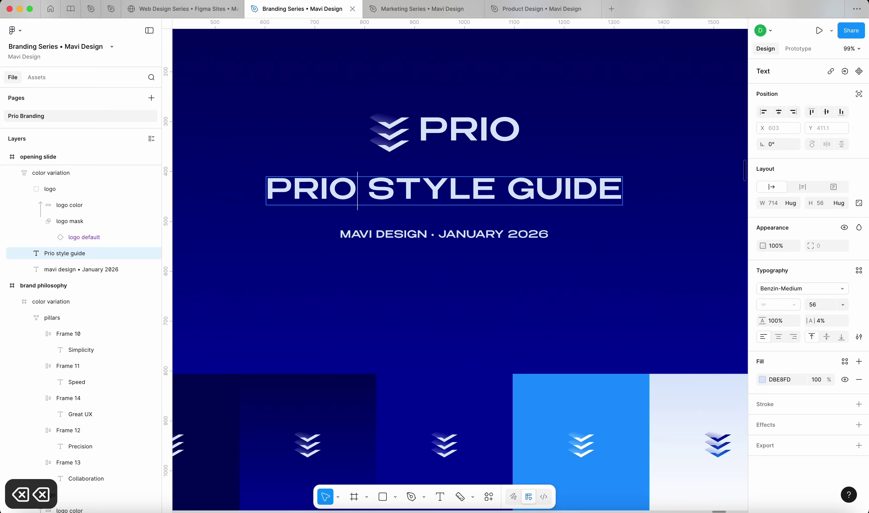
- Shorten the opening slide's title to "Prio style guide" and set its font size to 64
key(Escape)
scroll(386, 193, down, 5)
scroll(426, 191, up, 5)
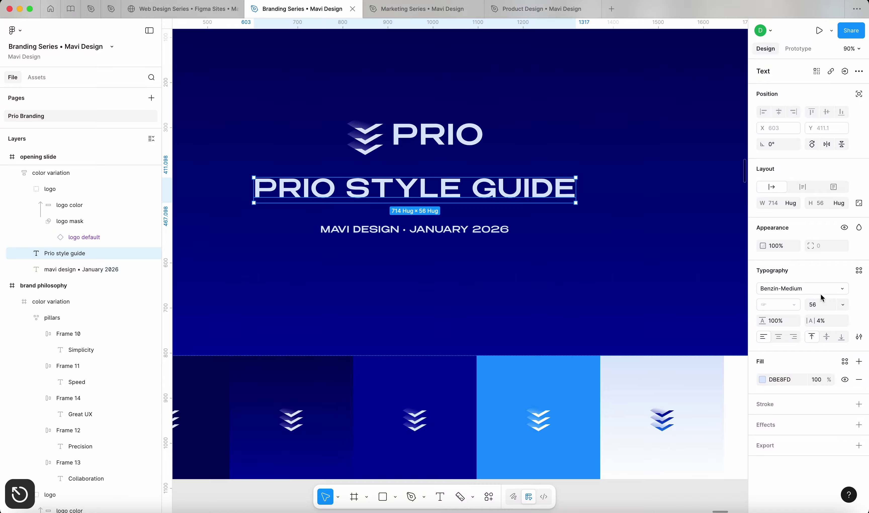
key(shift+Up)
key(Down)
key(Down)
key(Return)
scroll(460, 246, left, 3)
- Scale down the PRIO logo above the title and widen the gradient panel's auto layout gap to 90
click(499, 172)
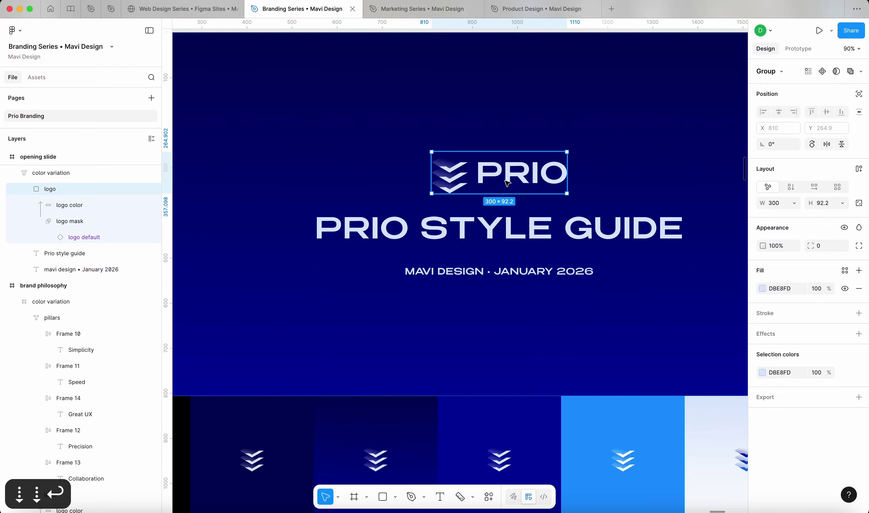
key(k)
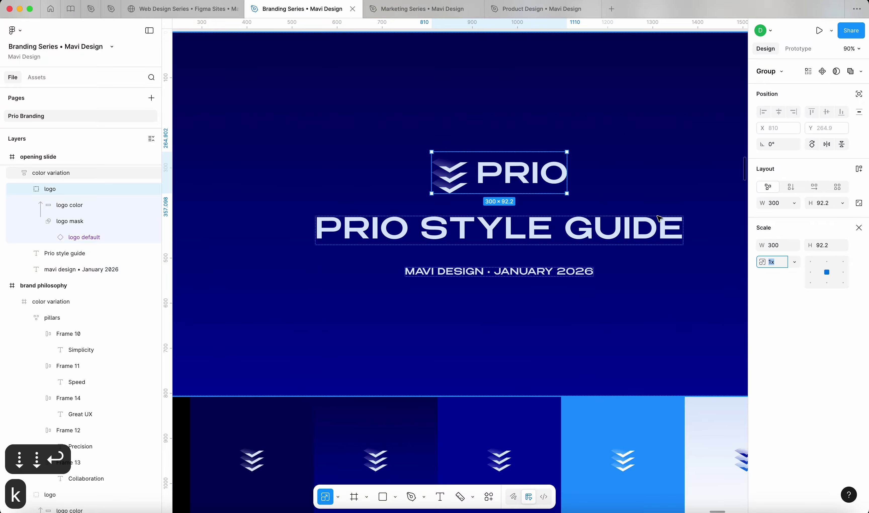
click(780, 244)
key(shift+Return)
scroll(557, 253, down, 5)
key(v)
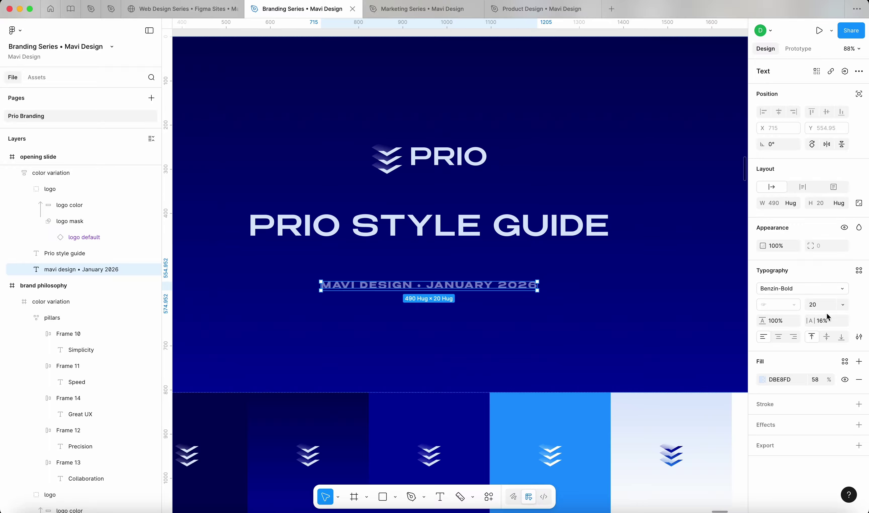
- Restyle the "mavi design • January 2026" line as smaller, widely spaced Benzin-Bold text with 58% fill opacity
key(Up)
key(shift+Up)
key(shift+Down)
scroll(688, 298, down, 4)
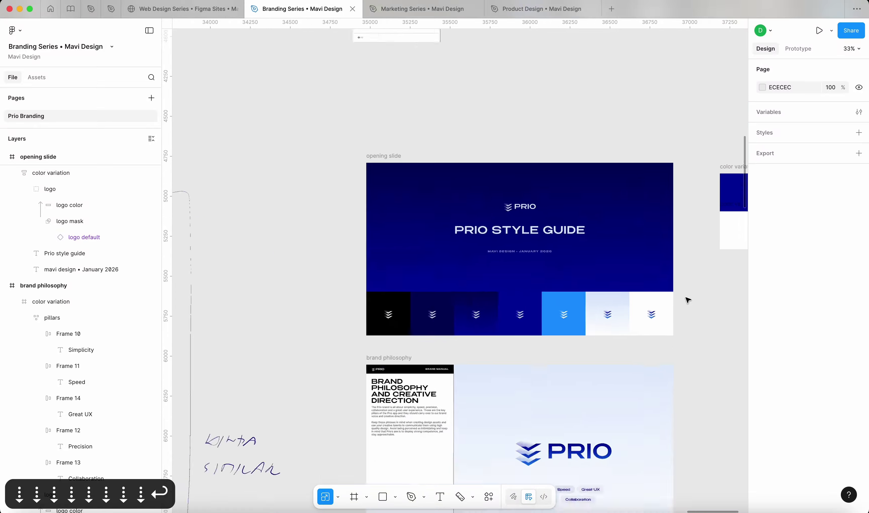
scroll(565, 252, right, 2)
scroll(515, 196, up, 4)
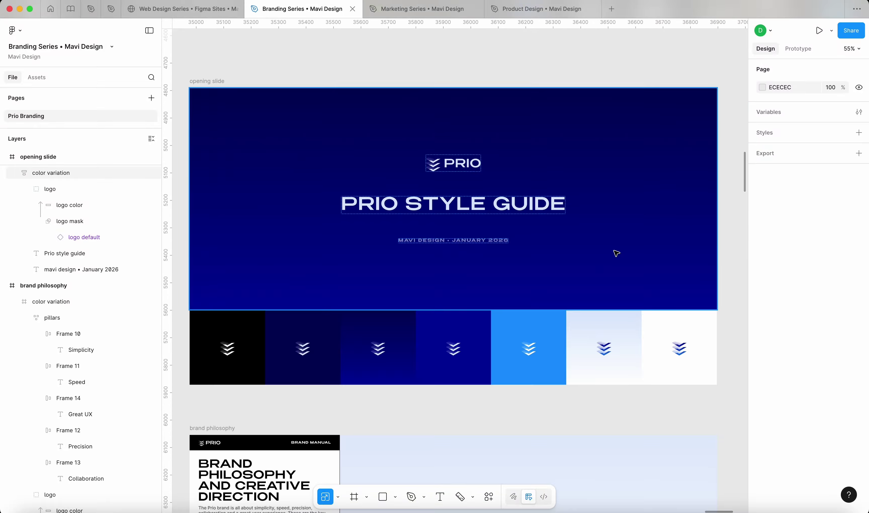
- Try pasting copied properties with a light gradient fill onto the opening slide's navy panel, and undo it
click(619, 255)
key(v)
scroll(634, 216, down, 5)
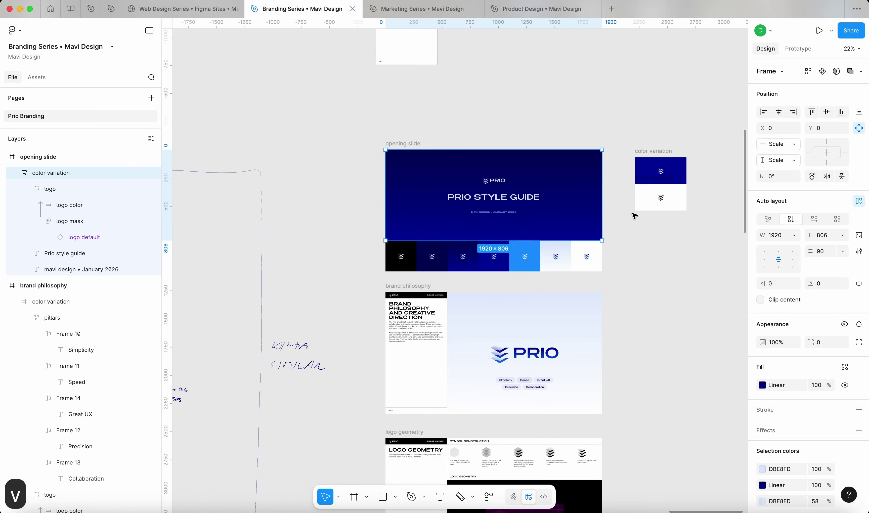
key(alt+super+c)
key(super+v)
scroll(567, 226, up, 4)
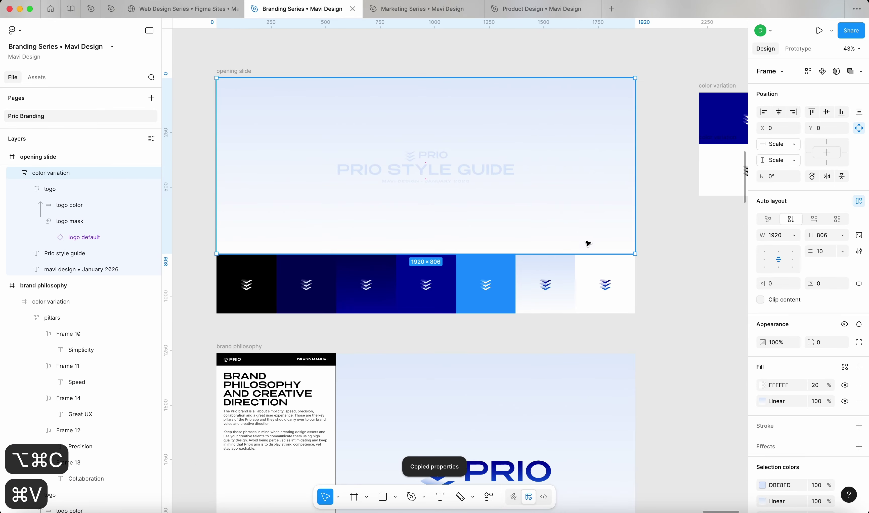
click(644, 284)
key(super+z)
key(super+z)
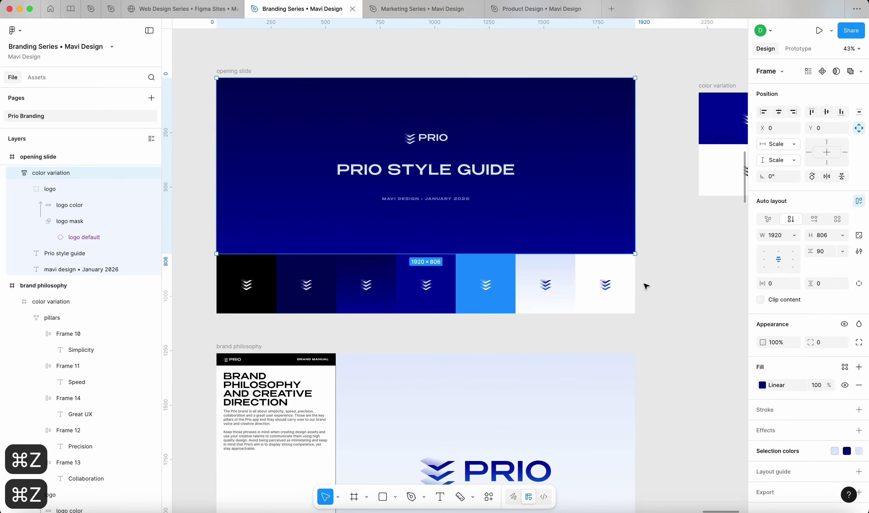
- Examine the opening slide's logo, title, date line and symbol color strip
click(644, 284)
scroll(636, 167, left, 3)
scroll(636, 167, up, 3)
scroll(557, 149, down, 4)
scroll(510, 151, right, 3)
scroll(471, 149, up, 2)
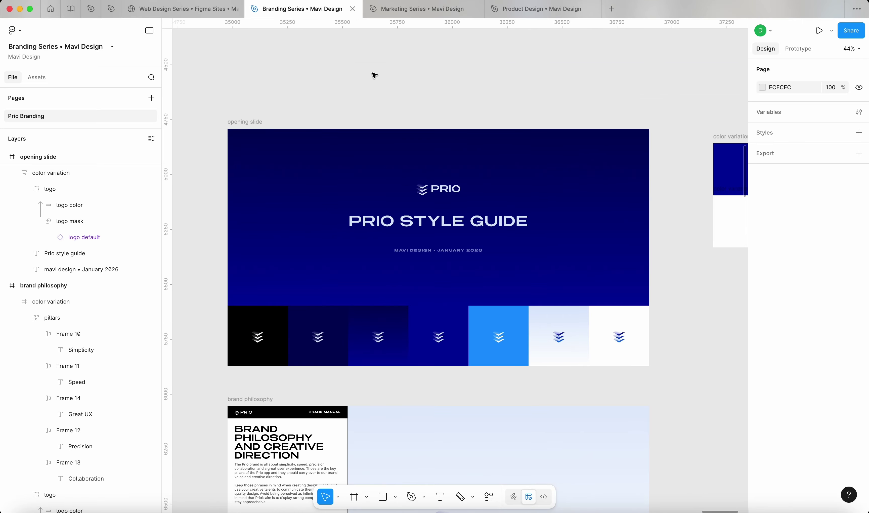
click(262, 125)
click(458, 95)
- Duplicate the opening slide and place the copy below the typography & fonts slide
scroll(457, 95, down, 8)
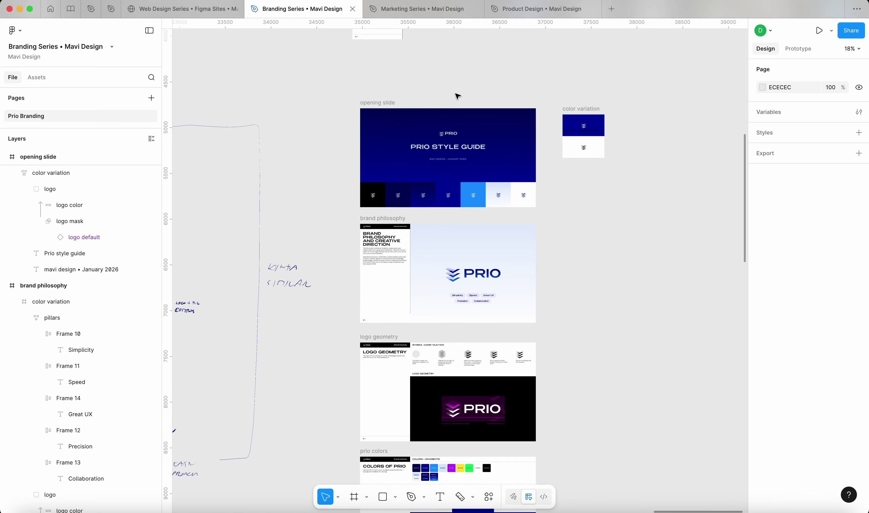
scroll(458, 95, down, 1)
click(399, 53)
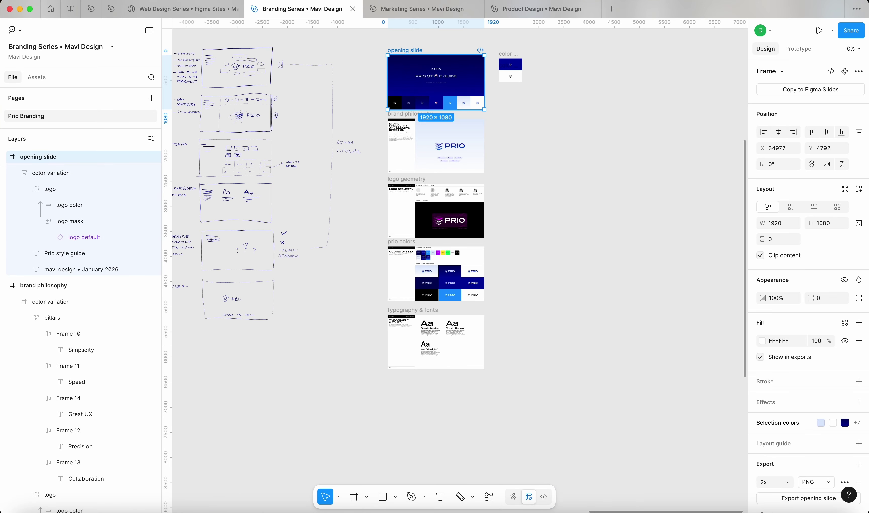
drag(400, 50, 436, 405)
- Delete the symbol color strip from the copied slide and extend its gradient panel to the full 1080 height
scroll(437, 440, up, 8)
click(482, 384)
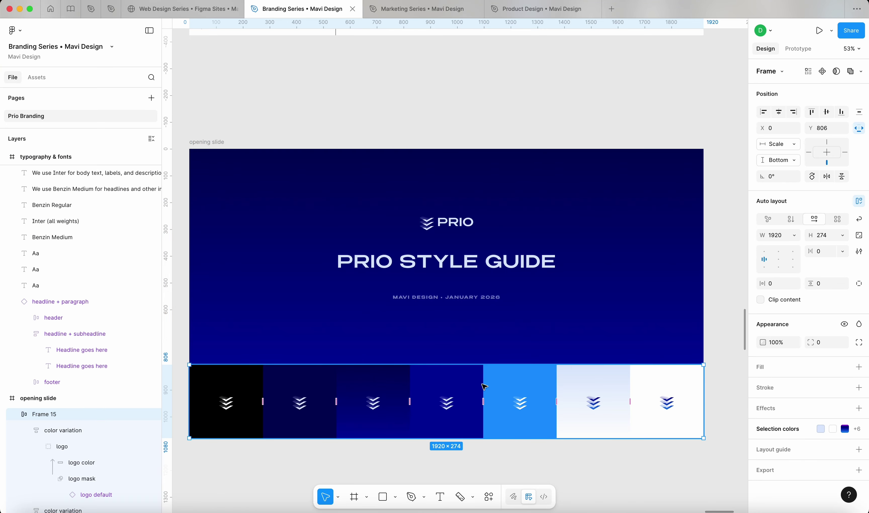
key(BackSpace)
click(461, 341)
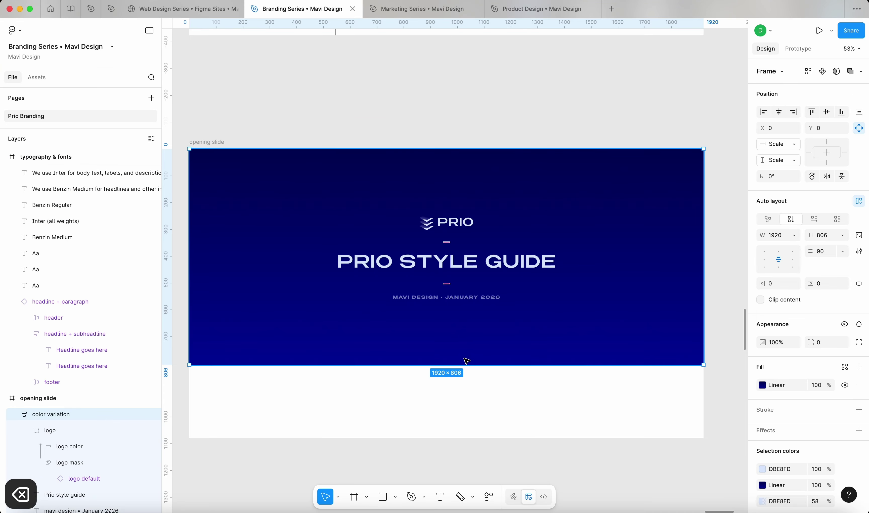
drag(466, 365, 469, 444)
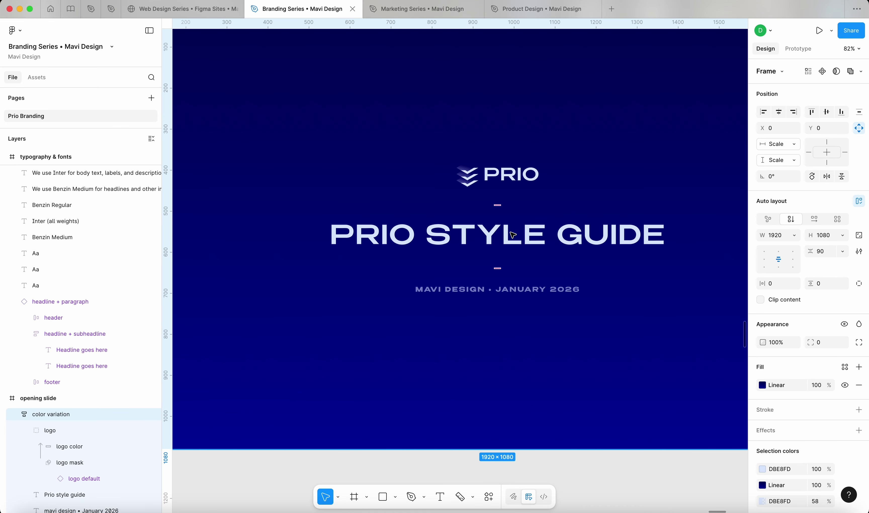
- Remove the "Prio style guide" title from the copied slide and scale the PRIO logo to about 500 wide
click(512, 235)
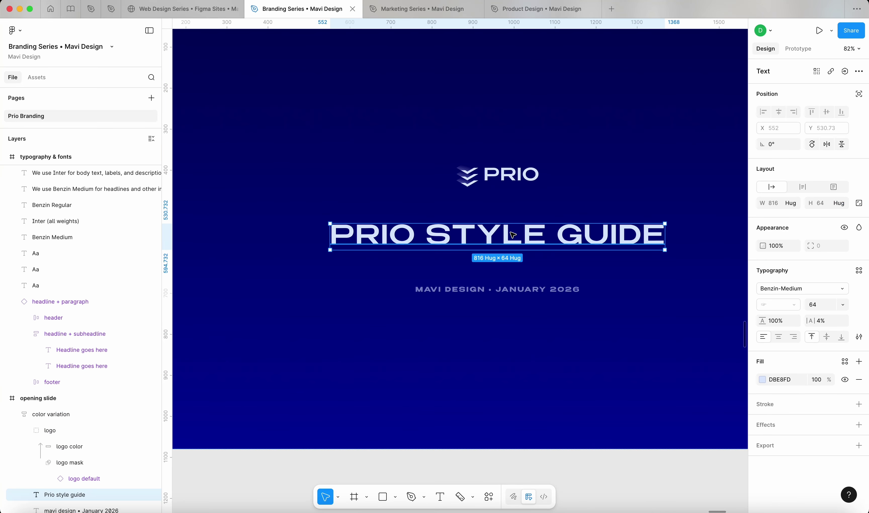
key(BackSpace)
click(506, 216)
click(506, 216)
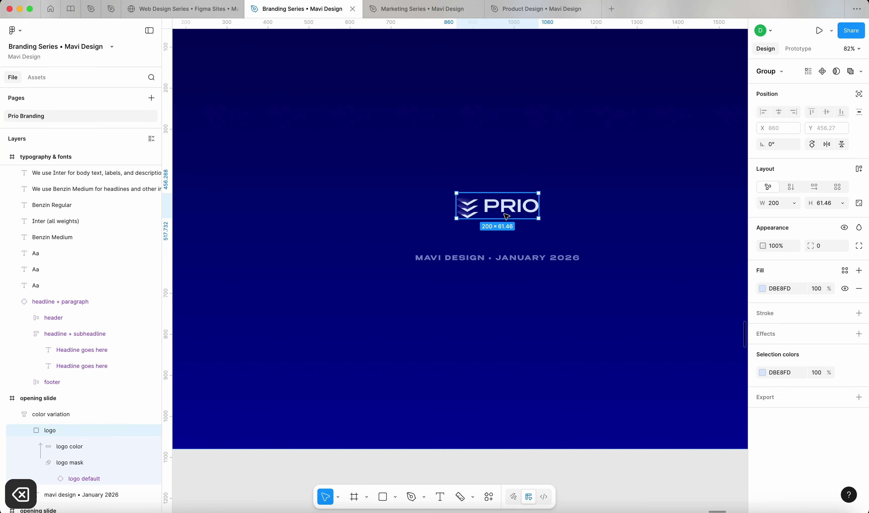
key(k)
text(40)
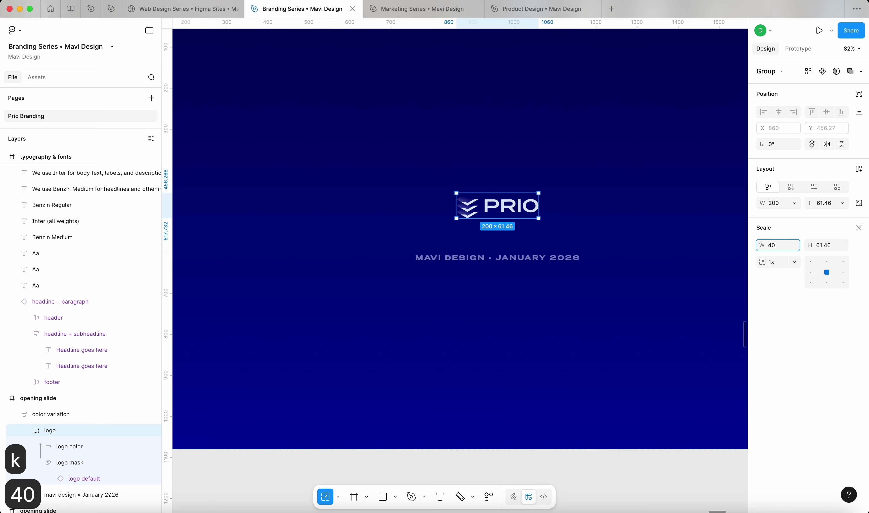
text(0)
key(Return)
scroll(556, 255, down, 5)
scroll(556, 254, up, 5)
key(shift+Up)
key(shift+Up)
key(shift+Up)
key(shift+Up)
key(shift+Up)
key(shift+Up)
key(shift+Up)
key(shift+Up)
key(shift+Up)
key(shift+Up)
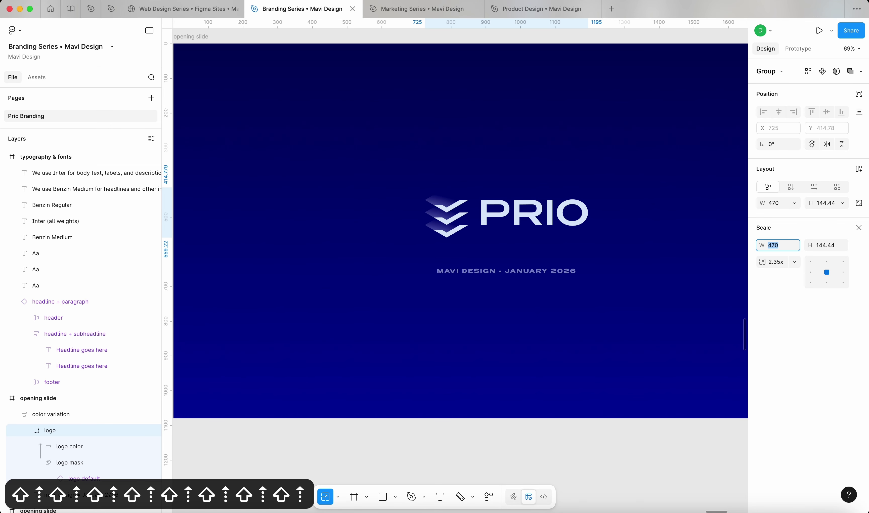
key(Return)
- Set the gradient panel's auto layout gap between the logo and date line to 56
key(shift+Return)
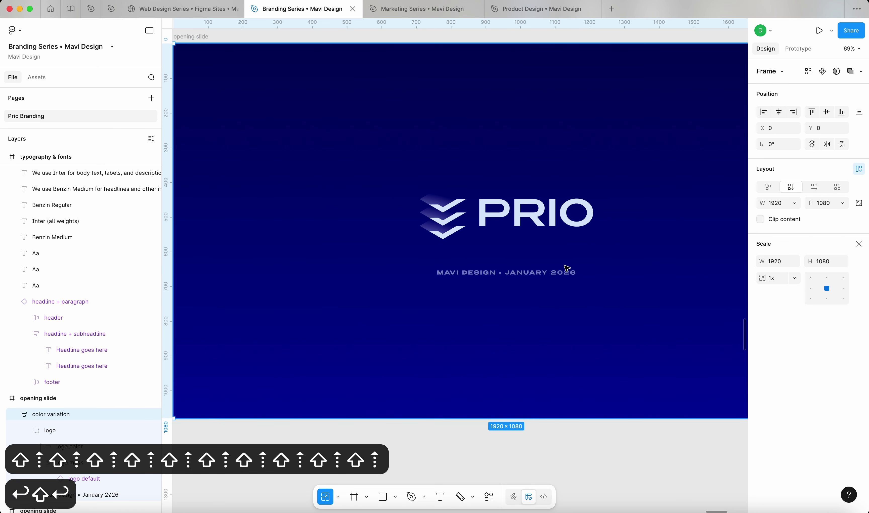
key(v)
click(823, 249)
key(shift+Down)
key(shift+Down)
key(shift+Down)
key(shift+Down)
key(shift+Up)
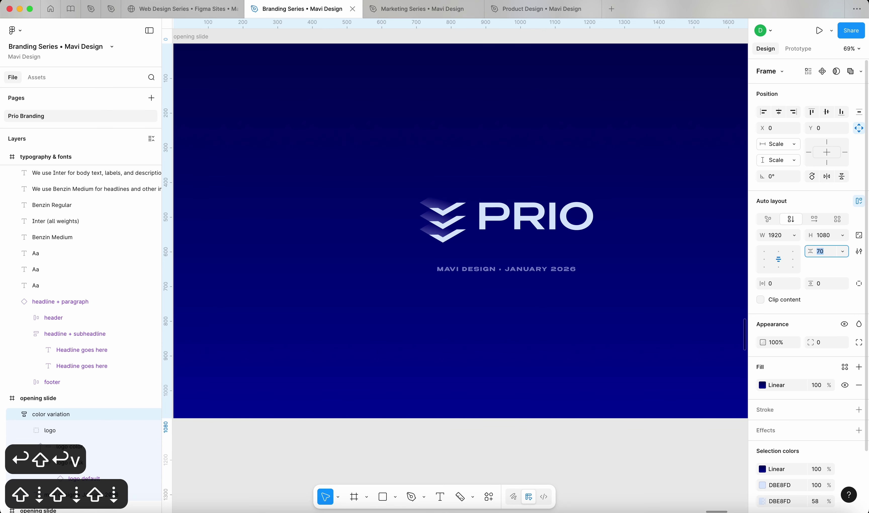
key(Down)
key(Down)
key(Down)
key(Down)
key(Down)
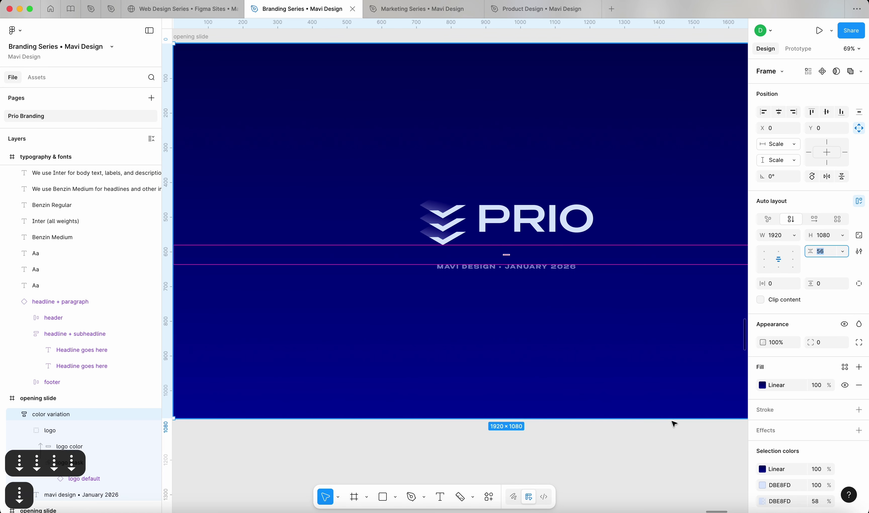
key(Return)
click(675, 435)
- Replace the date line under the logo with "© 2026 Mavi design"
double_click(468, 308)
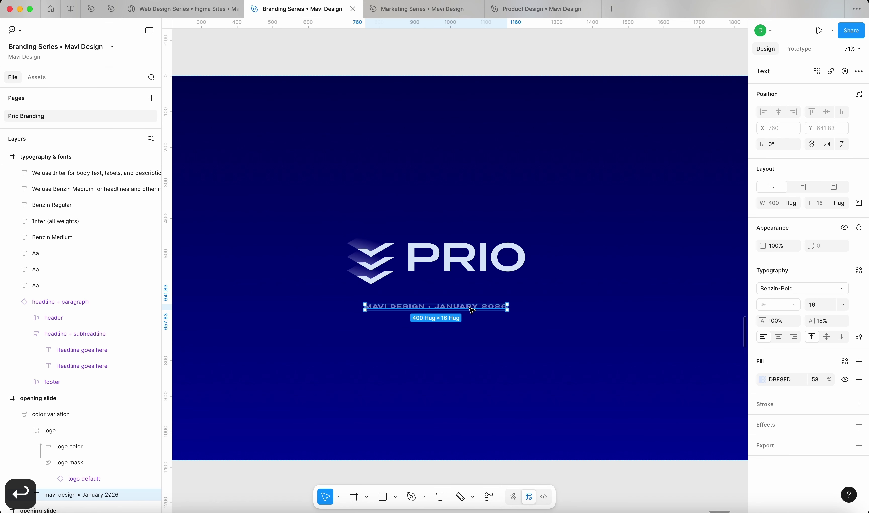
key(alt+shift+c)
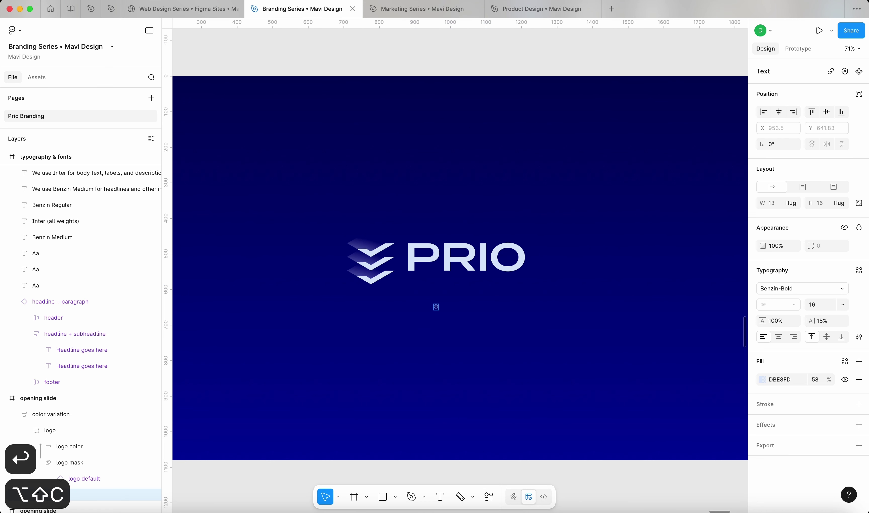
scroll(472, 310, up, 5)
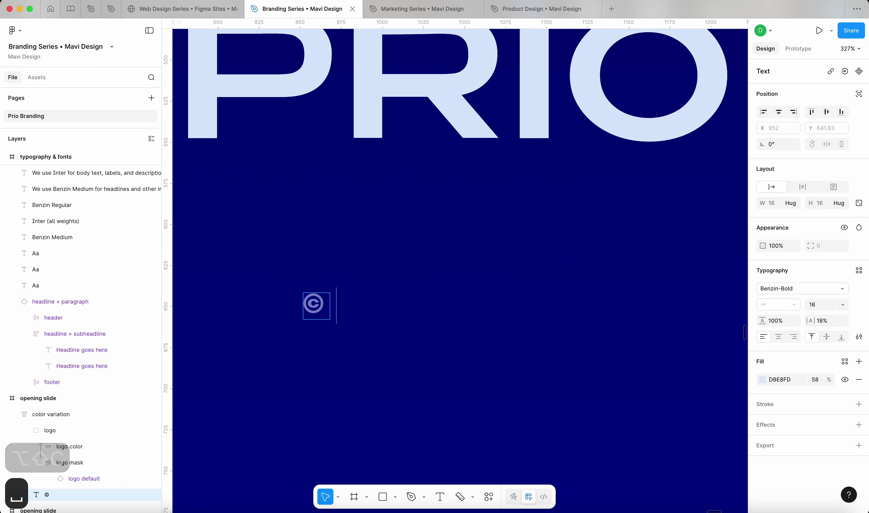
text(ěéě)
key(BackSpace)
key(BackSpace)
key(BackSpace)
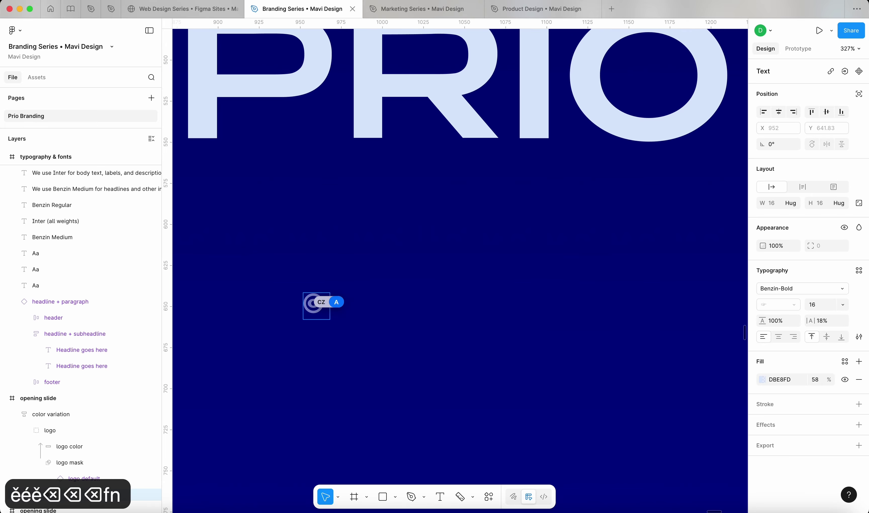
text(202)
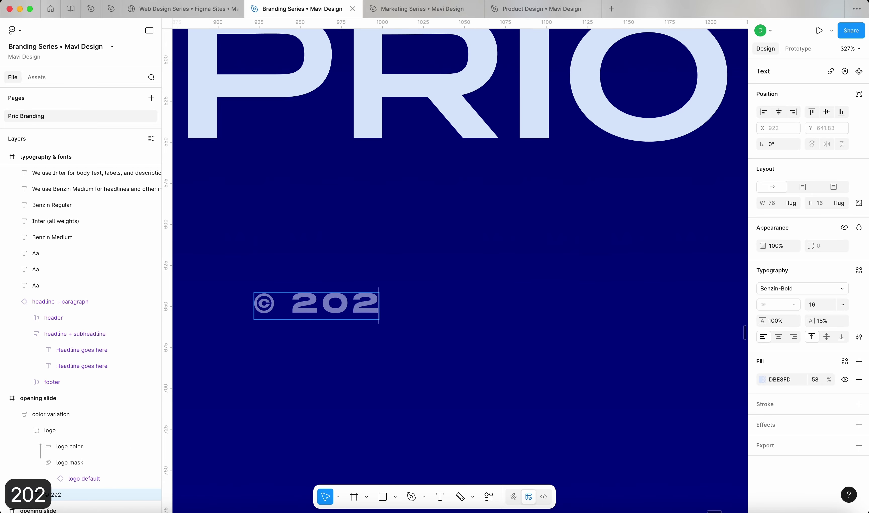
text(6 Mavi design)
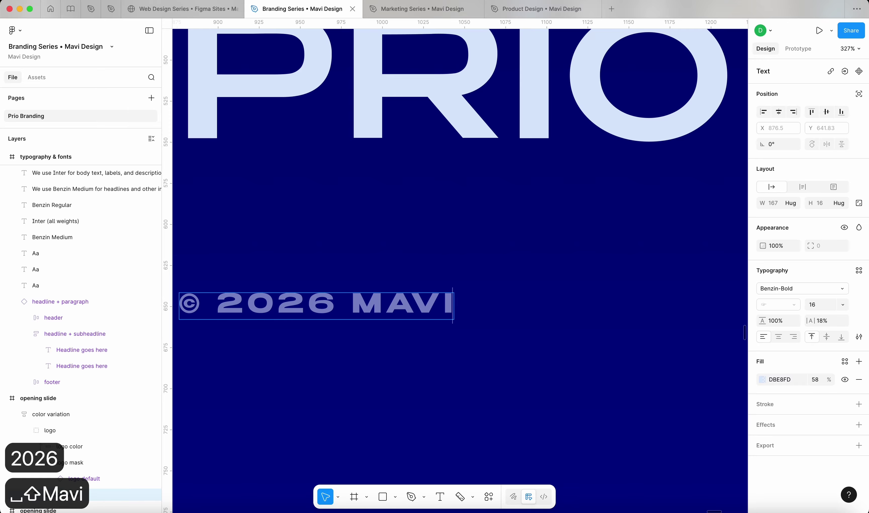
key(Escape)
scroll(401, 307, down, 3)
scroll(576, 348, down, 3)
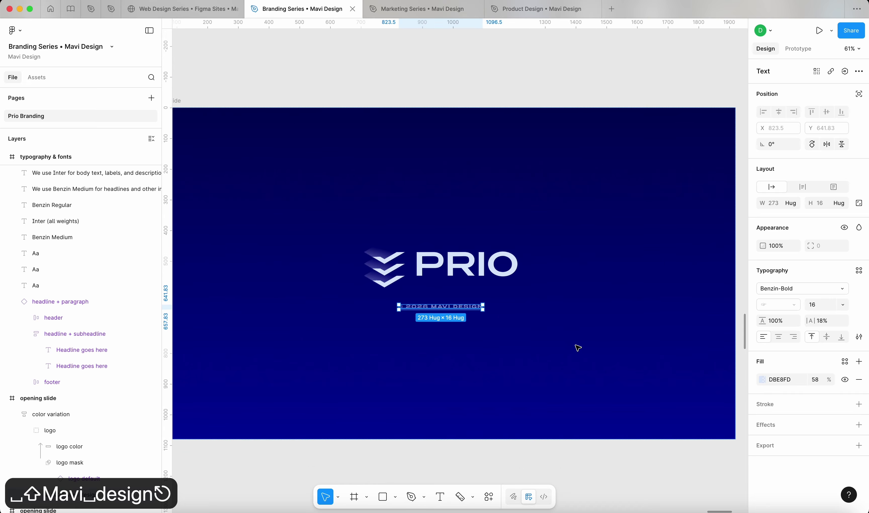
- Change the copyright line under the logo to "© 2026 prio"
key(Escape)
scroll(462, 313, up, 5)
click(461, 313)
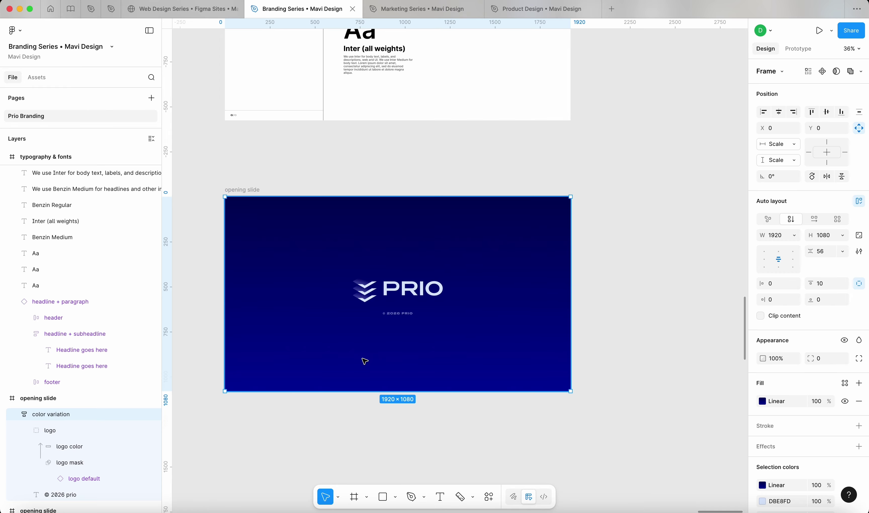
- Set the gradient panel's top padding to 70 to shift the logo and copyright line downward
scroll(365, 361, up, 5)
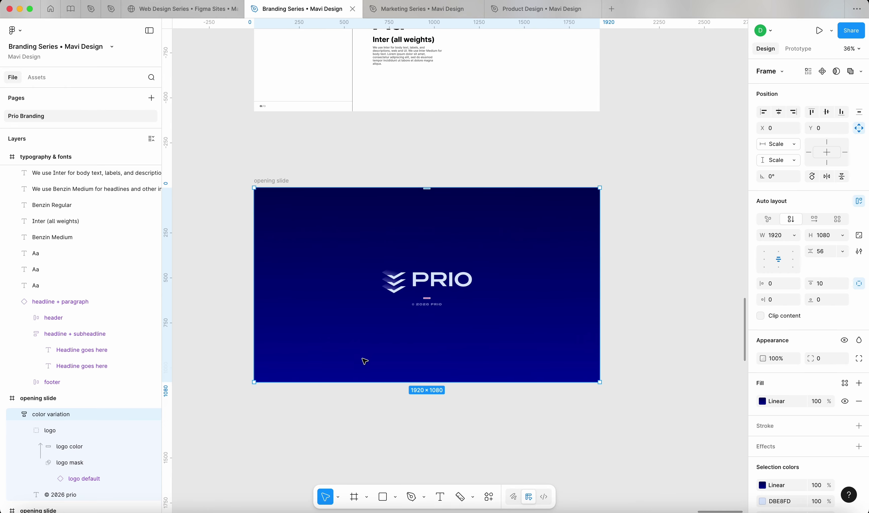
scroll(494, 288, down, 2)
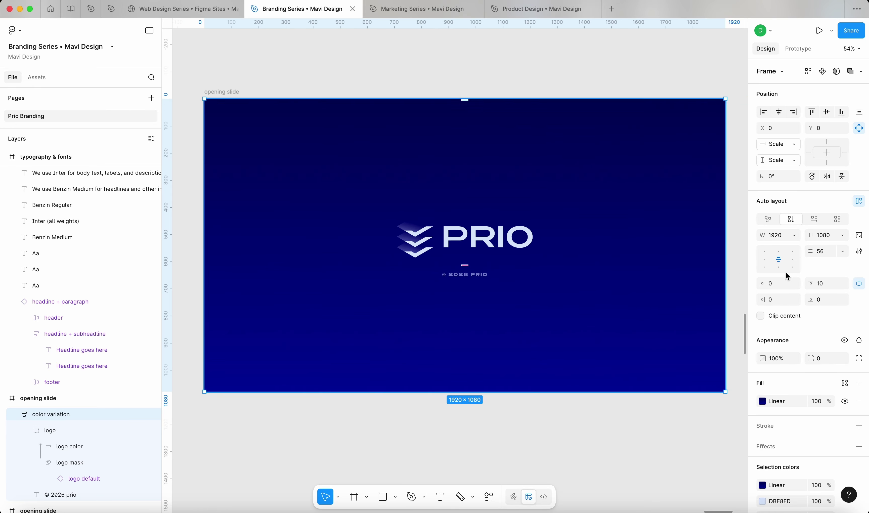
click(824, 284)
key(shift+Up)
key(shift+Up)
key(shift+Up)
key(shift+Up)
key(shift+Up)
key(shift+Up)
key(shift+Up)
key(shift+Up)
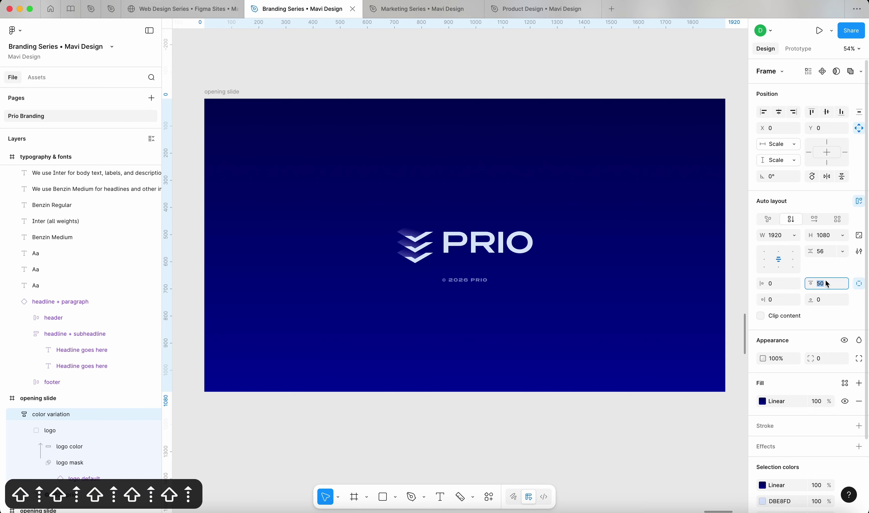
key(shift+Down)
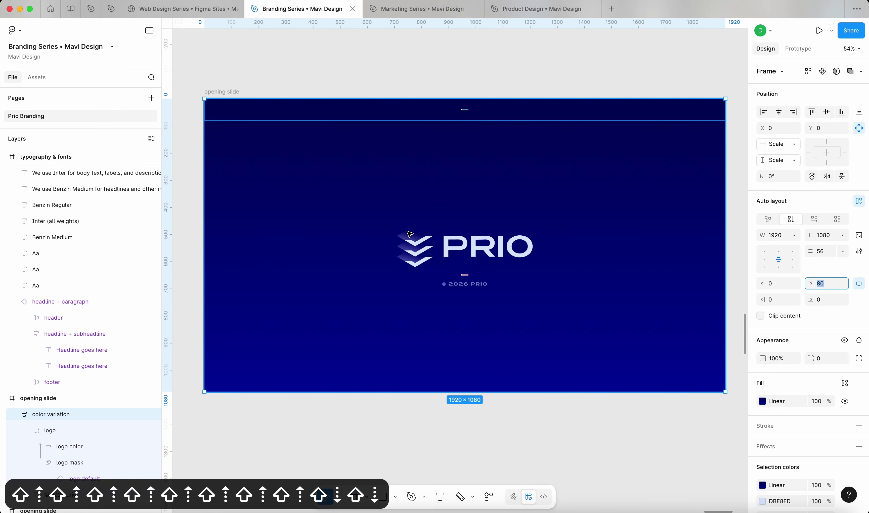
scroll(406, 232, down, 5)
key(shift+Down)
key(shift+Down)
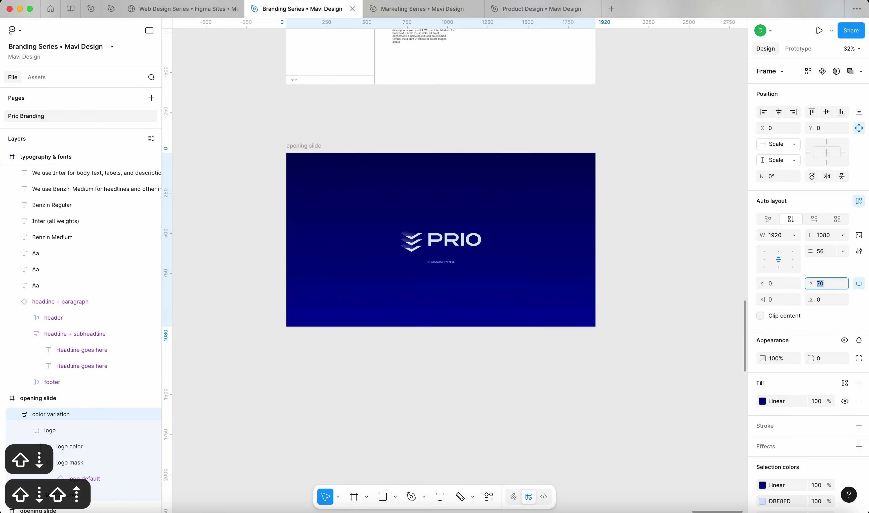
- Rename the copied slide's frame to "closing slide"
click(652, 248)
scroll(651, 248, down, 2)
double_click(444, 181)
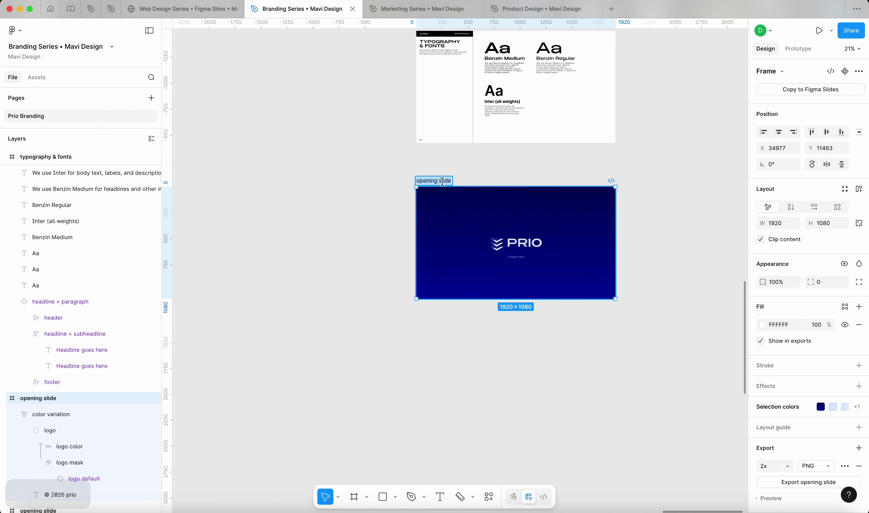
text(closing slide)
key(Return)
click(362, 361)
- Move the two loose color variation frames farther away from the column of slides
scroll(361, 361, down, 6)
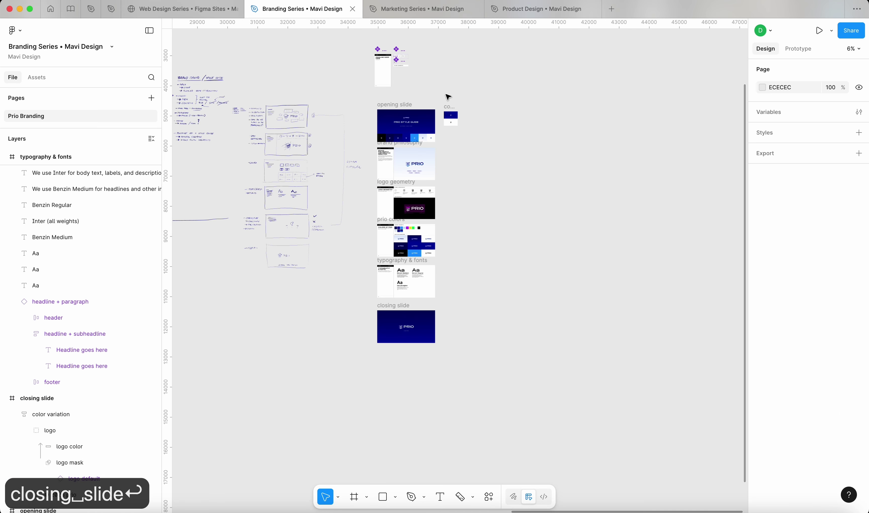
drag(451, 105, 465, 102)
drag(519, 140, 441, 90)
drag(460, 116, 498, 115)
click(489, 326)
- Tidy up all six slides, from opening to closing, into an evenly spaced column and reduce the vertical gap between them
scroll(415, 151, up, 8)
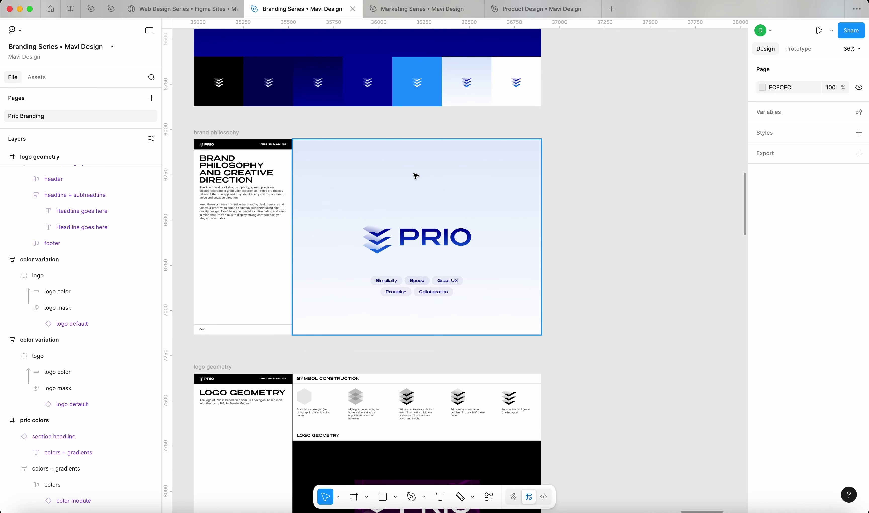
scroll(415, 174, down, 3)
scroll(415, 174, up, 3)
scroll(416, 175, down, 6)
scroll(413, 173, down, 6)
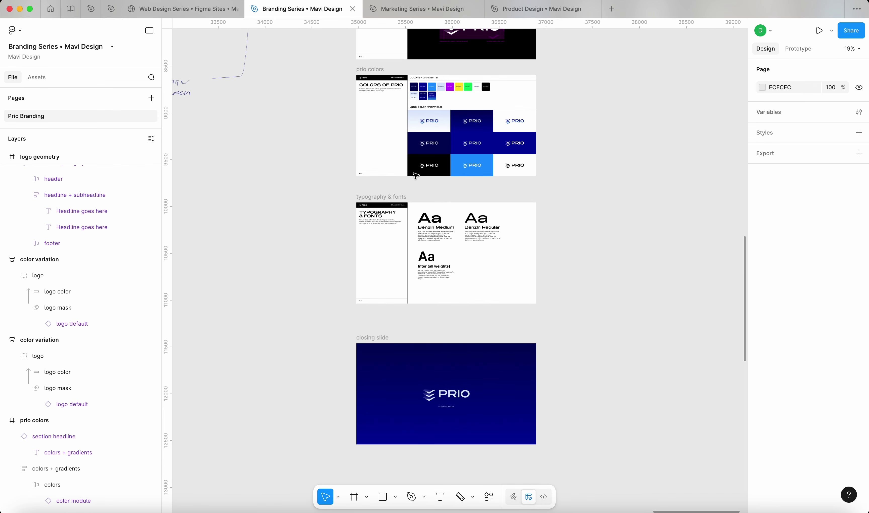
drag(573, 459, 453, 92)
scroll(550, 445, down, 3)
scroll(440, 89, up, 2)
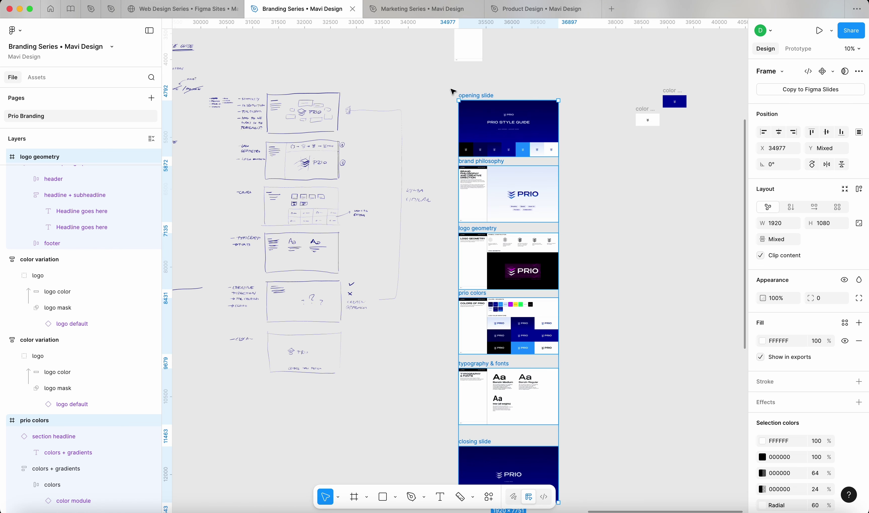
key(ctrl+alt+t)
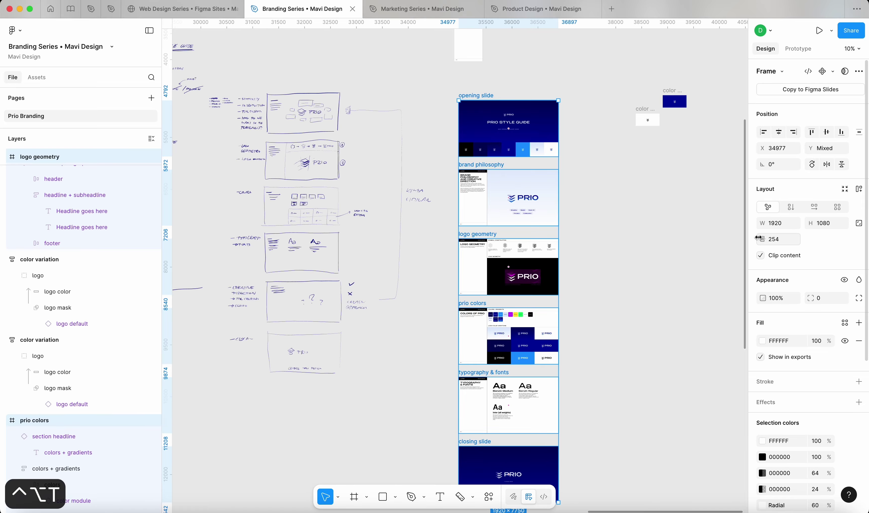
drag(754, 239, 607, 262)
click(615, 147)
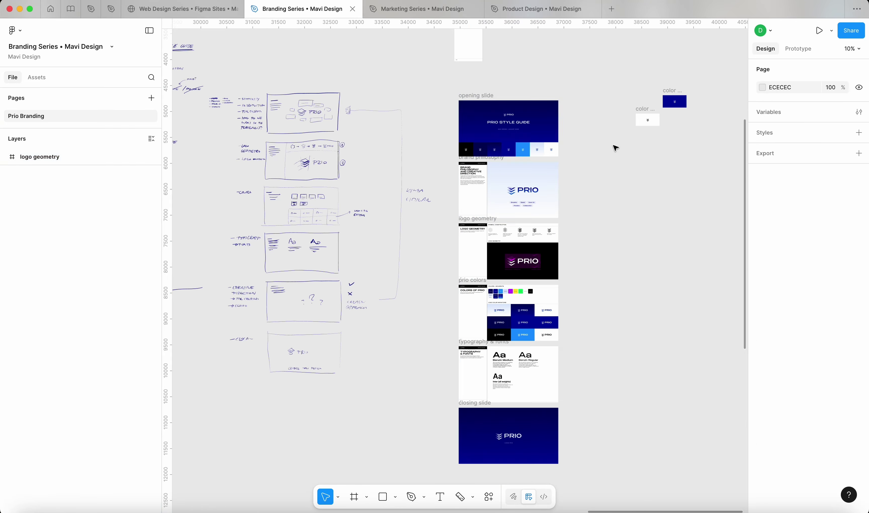
- Review the layout and content of the brand philosophy, logo geometry and prio colors slides
scroll(518, 110, up, 5)
scroll(510, 103, up, 2)
scroll(523, 234, down, 10)
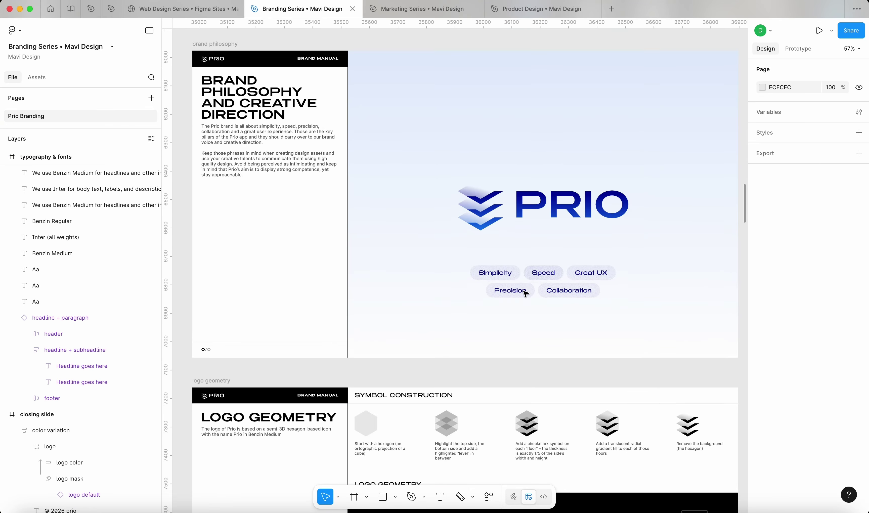
scroll(481, 277, down, 10)
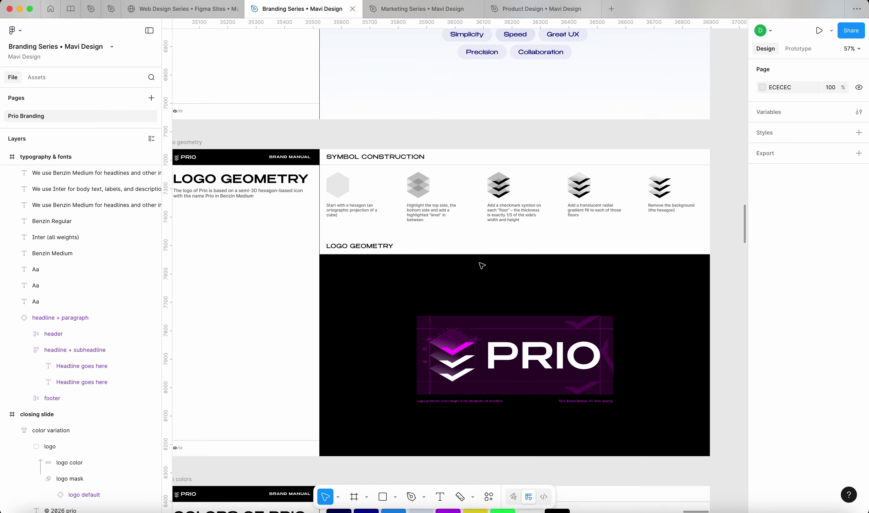
scroll(473, 264, down, 15)
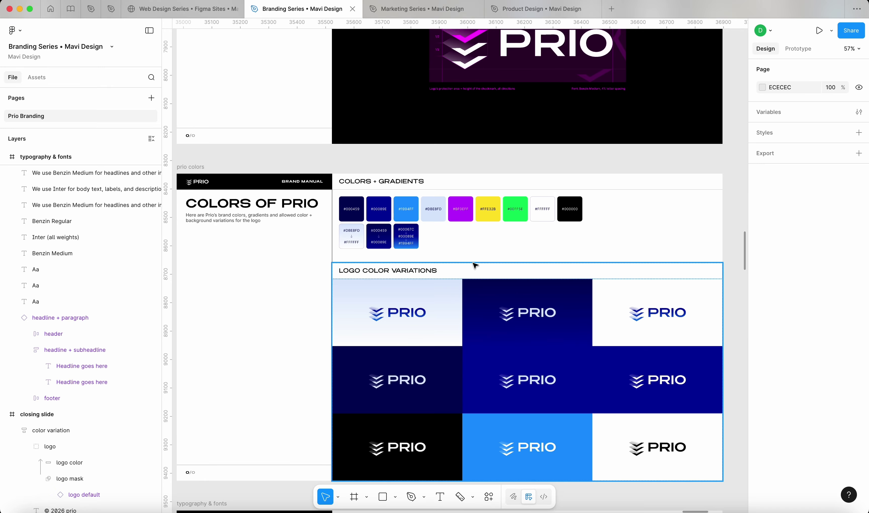
- Examine the closing slide and the strip of logo color variations along the opening slide's lower edge
scroll(471, 264, up, 2)
scroll(486, 261, down, 10)
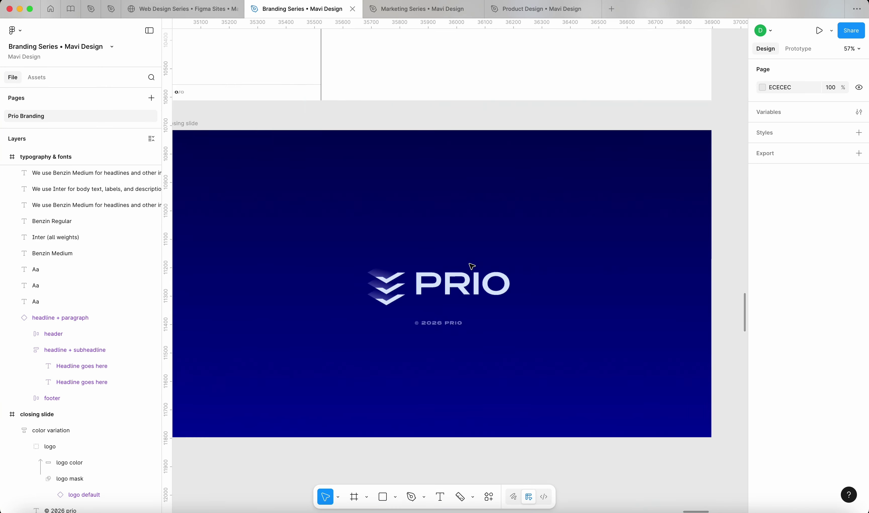
scroll(496, 252, left, 1)
scroll(434, 270, down, 5)
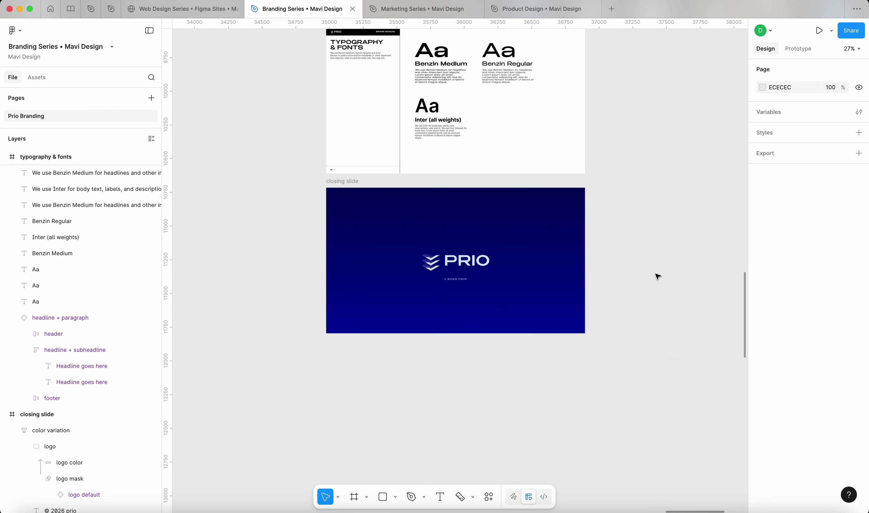
scroll(655, 274, up, 20)
scroll(655, 274, up, 2)
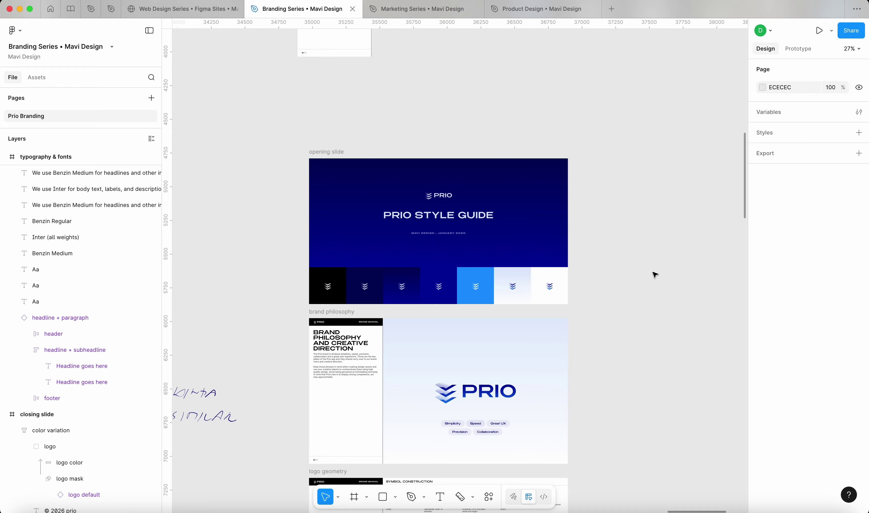
scroll(423, 303, up, 15)
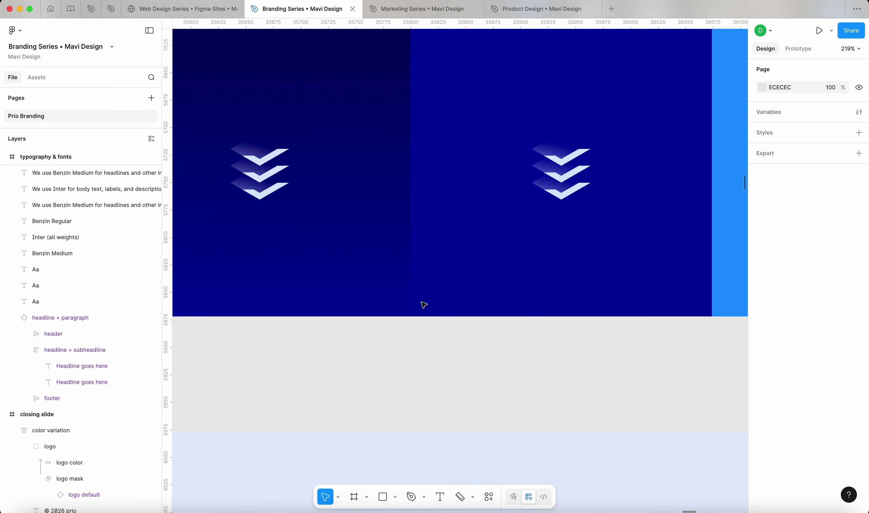
scroll(423, 305, right, 2)
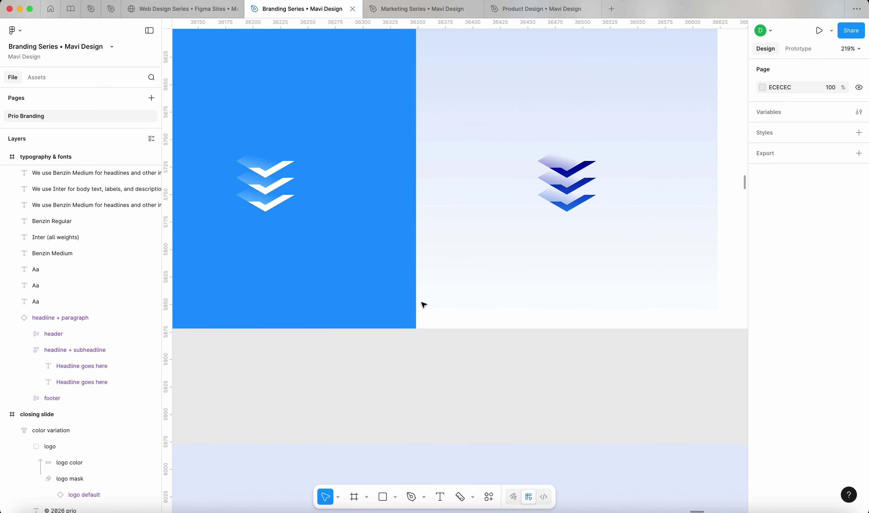
scroll(424, 304, down, 15)
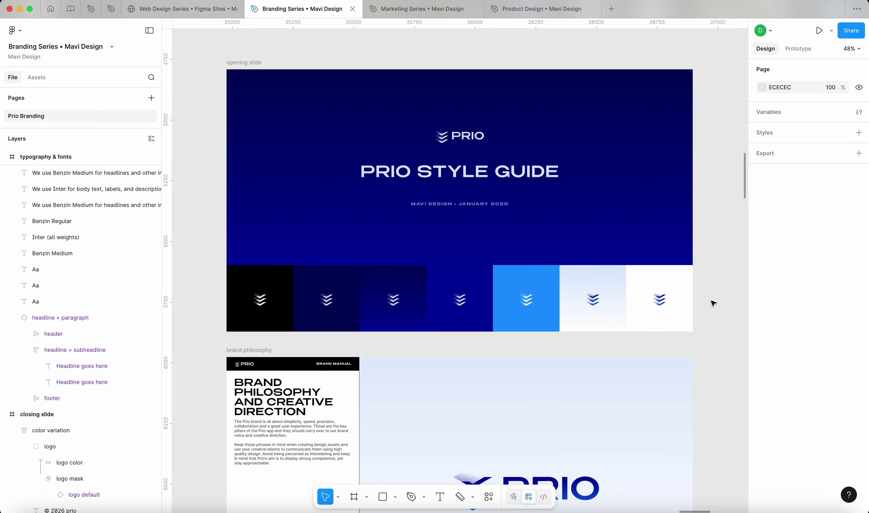
- Look over the whole column of slides from the opening slide to the closing slide and compare their backgrounds
click(711, 301)
scroll(711, 301, down, 8)
scroll(711, 302, down, 5)
scroll(713, 303, down, 10)
scroll(713, 303, right, 2)
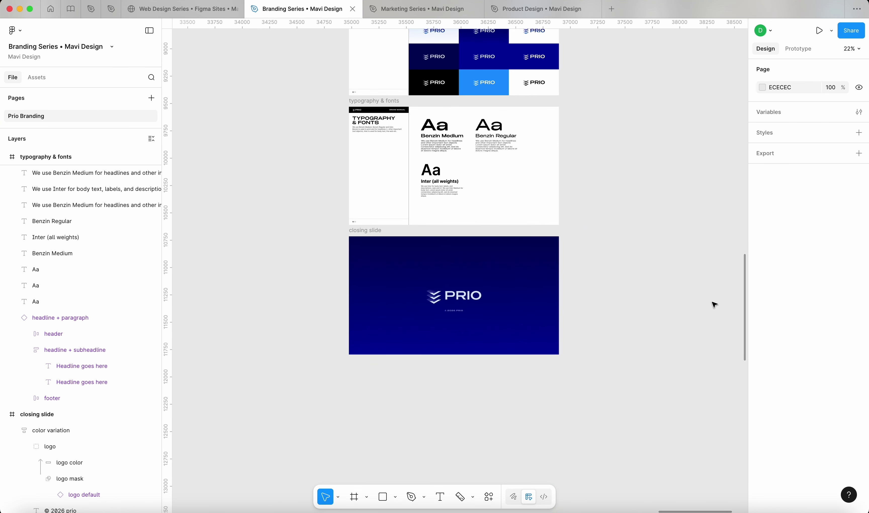
scroll(714, 303, up, 12)
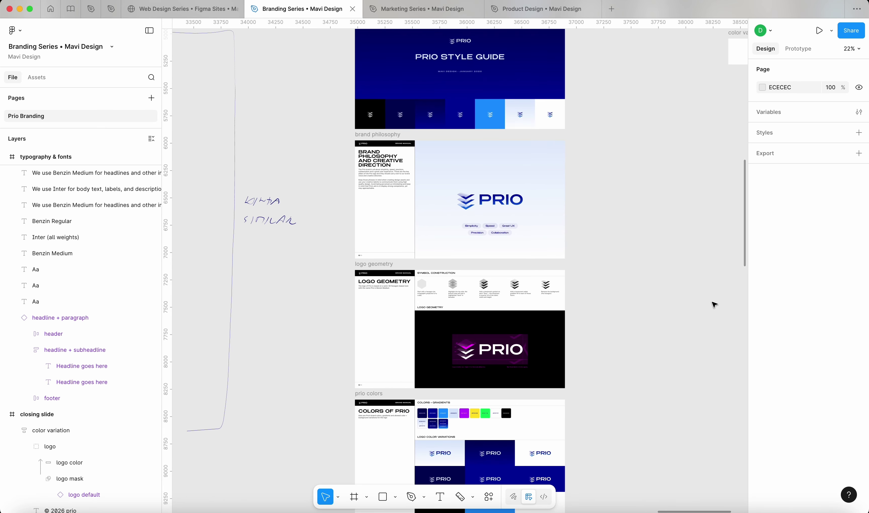
scroll(714, 303, up, 4)
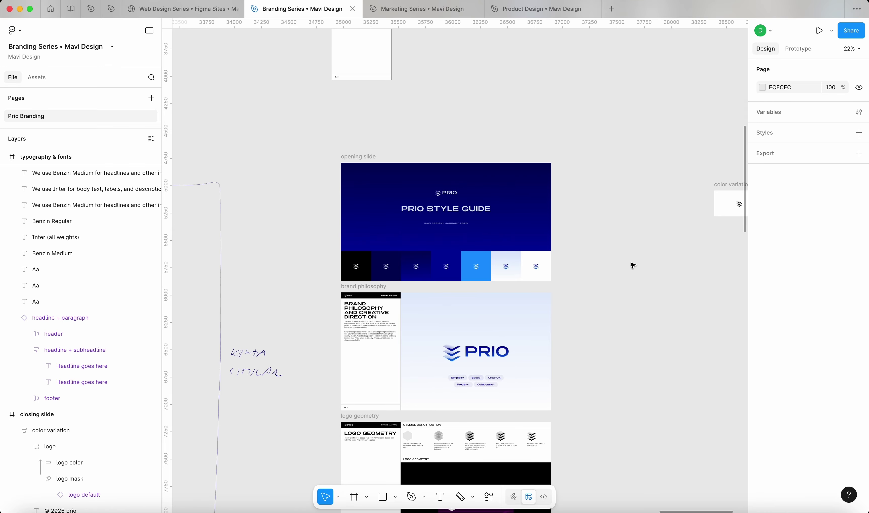
- Undo the last changes and set the FFFFFF fill over the gradient in the brand philosophy slide's color variation frame to 100% opacity
key(super+z)
key(super+z)
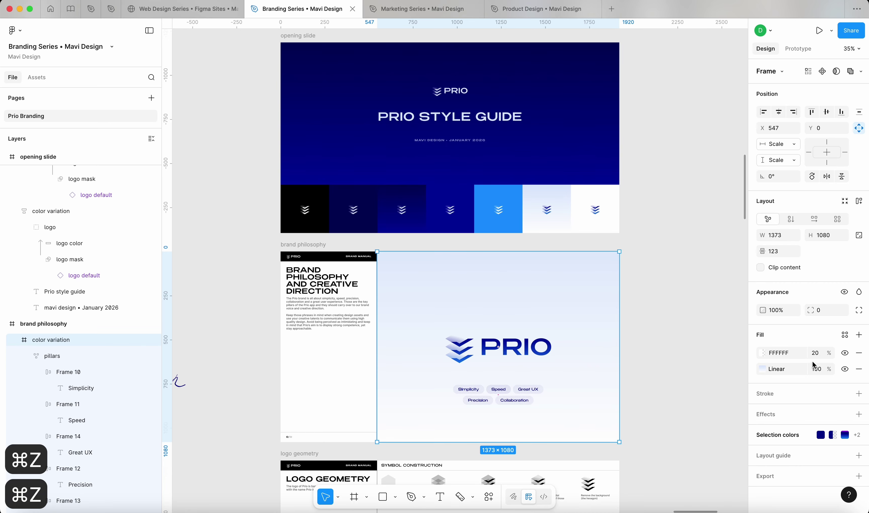
click(815, 353)
text(100)
key(Return)
click(669, 361)
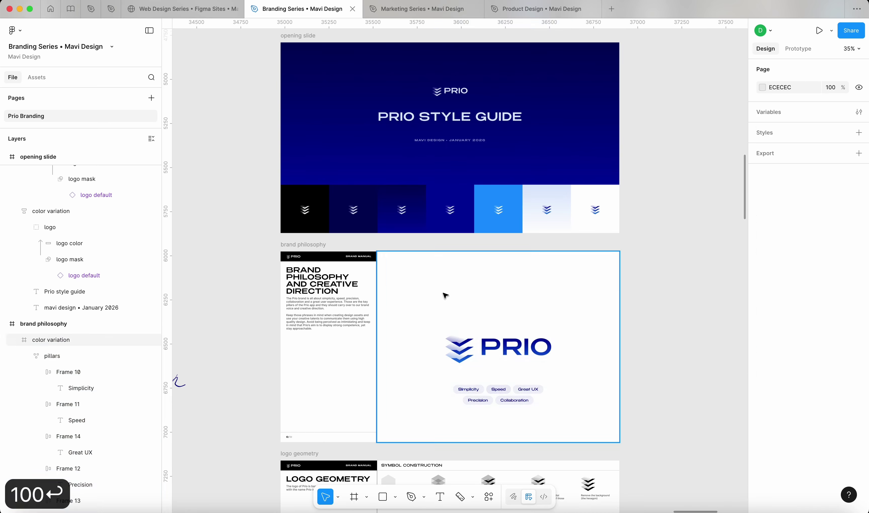
scroll(475, 350, up, 5)
scroll(475, 350, down, 4)
scroll(476, 350, down, 6)
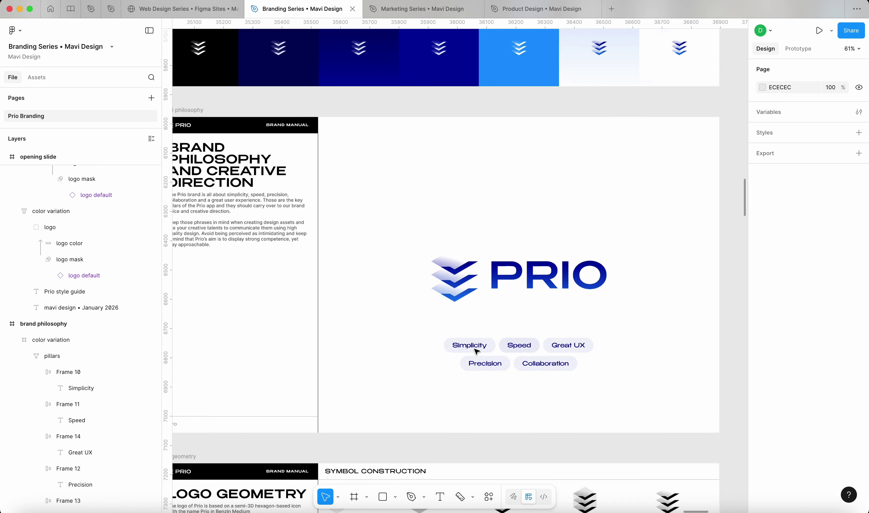
scroll(524, 398, down, 8)
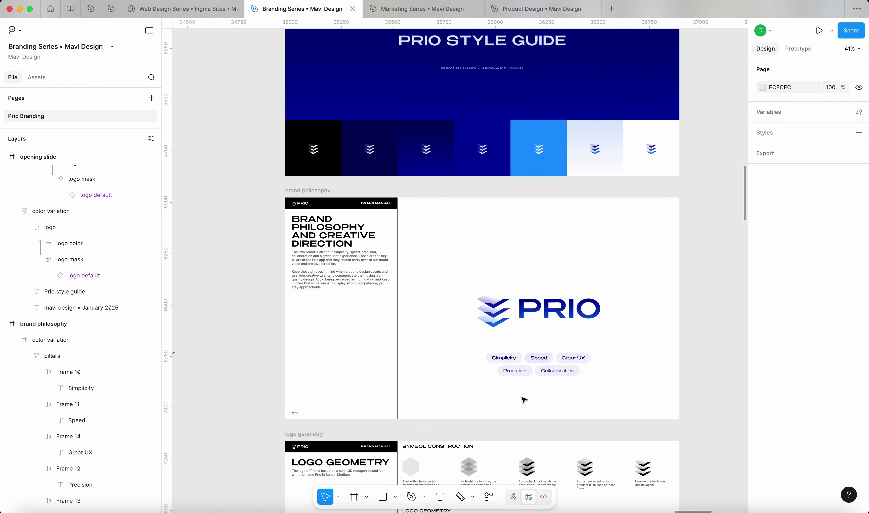
scroll(563, 129, up, 4)
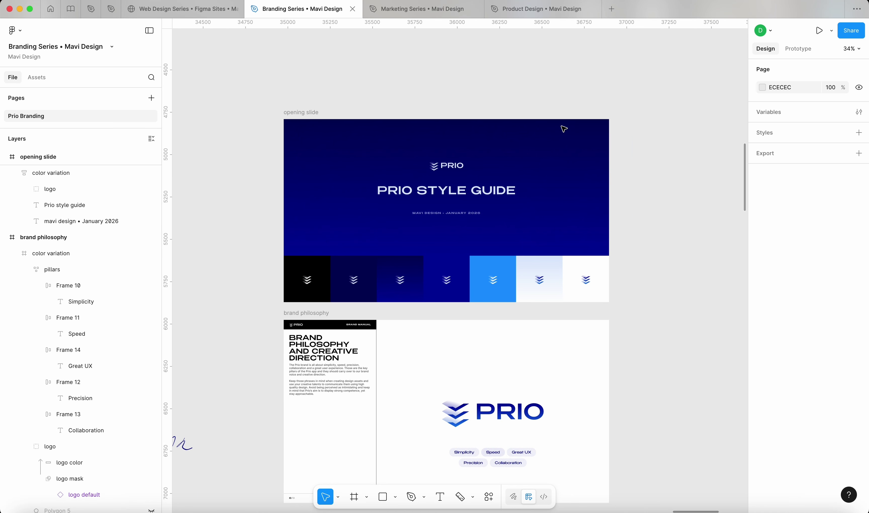